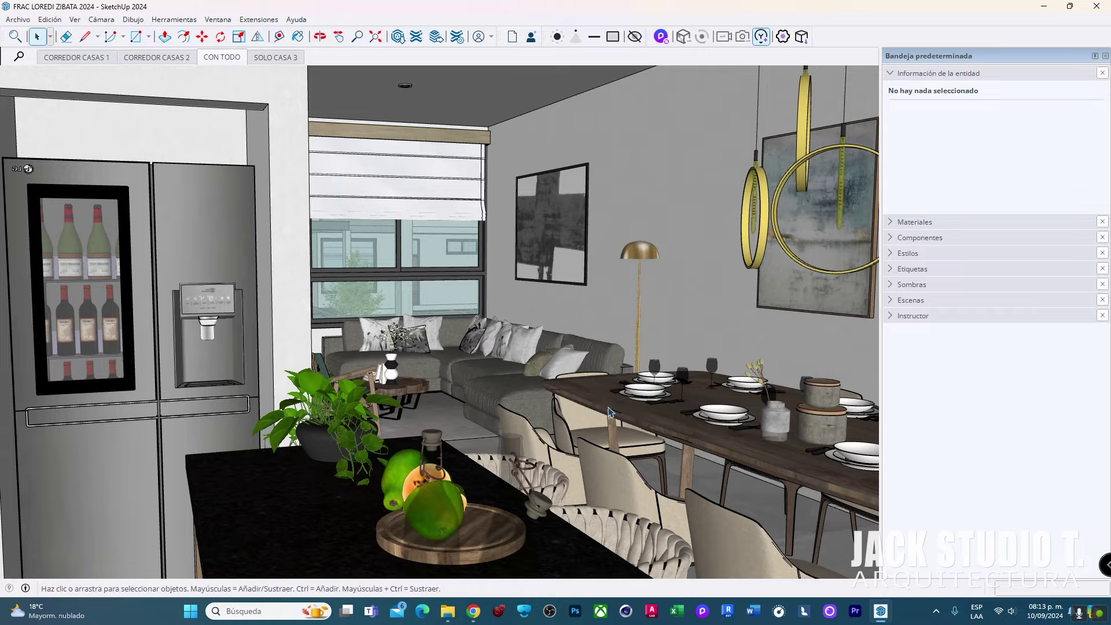
Orbit and zoom around the kitchen and dining area of the furnished house model
{"action": "key", "text": "o"}
{"action": "left_click_drag", "start_coordinate": [535, 385], "coordinate": [561, 390]}
{"action": "key", "text": "space"}
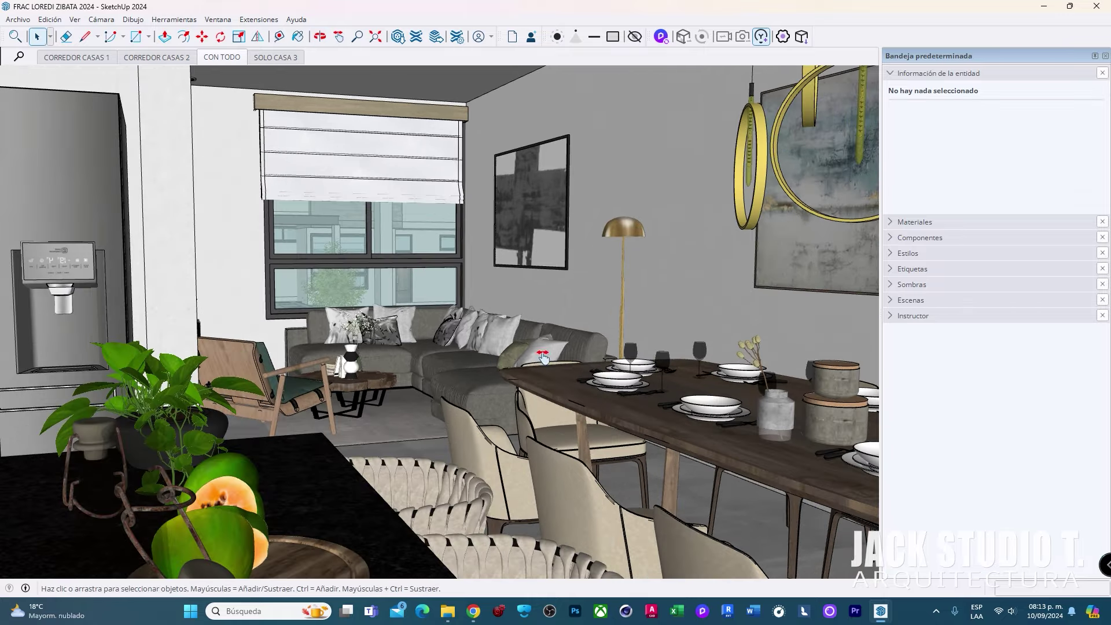
{"action": "mouse_move", "coordinate": [542, 355]}
{"action": "middle_mouse_down"}
{"action": "mouse_move", "coordinate": [433, 327]}
{"action": "mouse_move", "coordinate": [502, 372]}
{"action": "middle_mouse_up"}
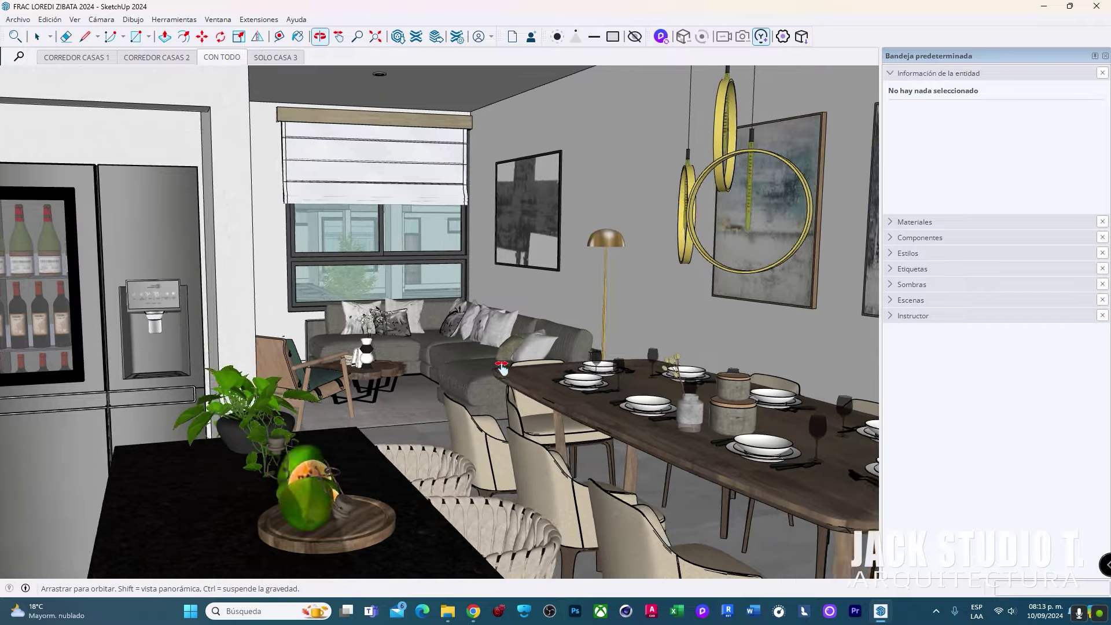
{"action": "scroll", "coordinate": [521, 365], "scroll_direction": "up", "scroll_amount": 2}
{"action": "scroll", "coordinate": [607, 356], "scroll_direction": "up", "scroll_amount": 2}
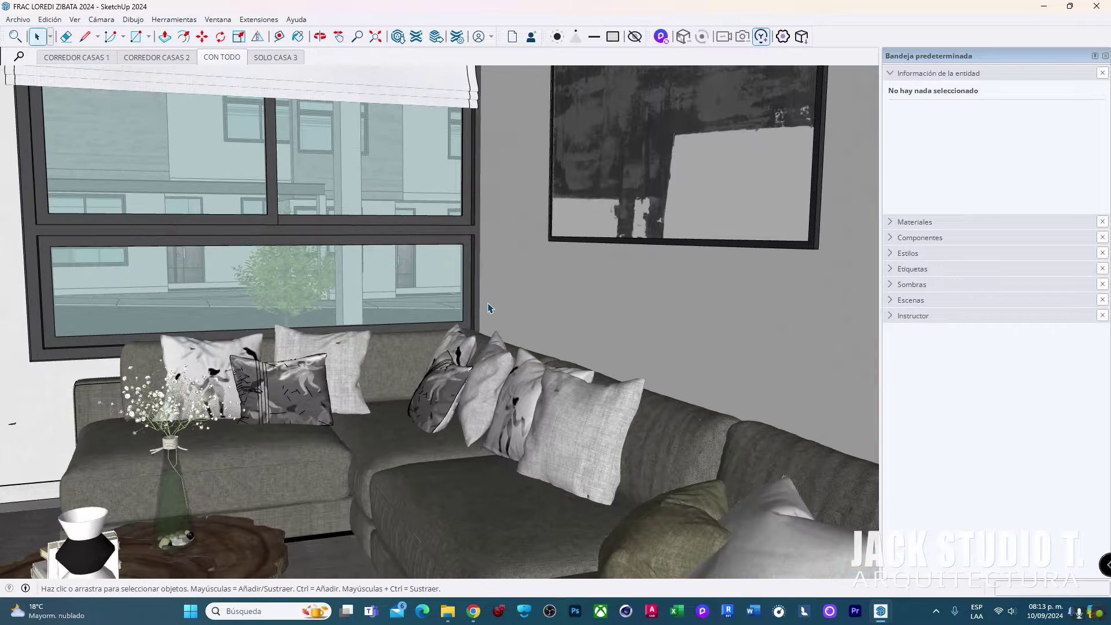
{"action": "scroll", "coordinate": [716, 350], "scroll_direction": "up", "scroll_amount": 2}
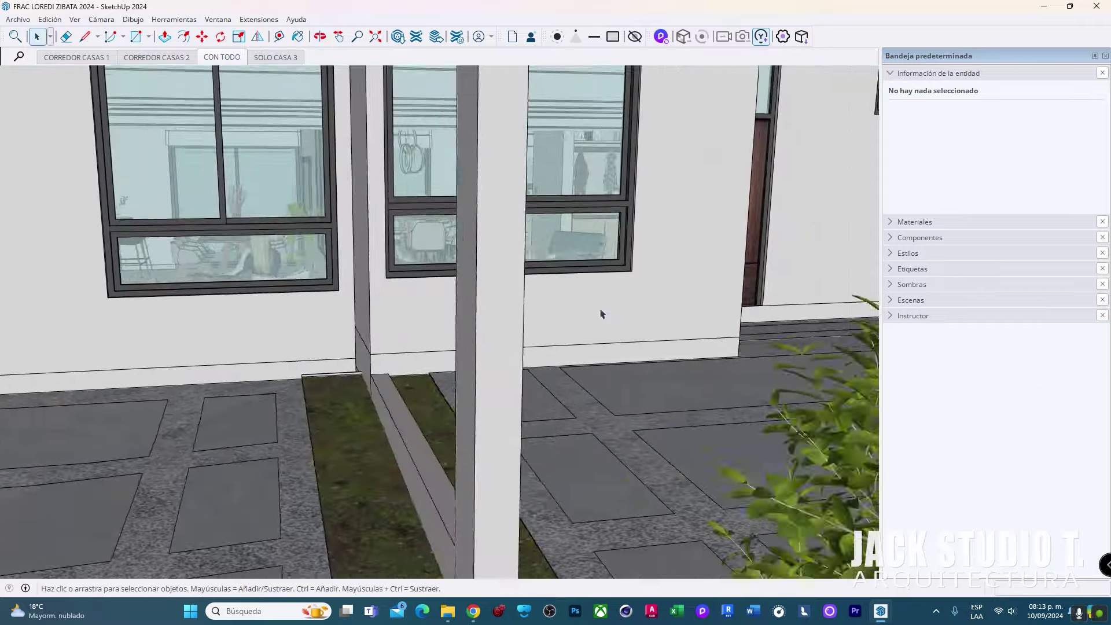
Pull back over the house interiors from above, then advance to the next beach club render
{"action": "mouse_move", "coordinate": [600, 314]}
{"action": "middle_mouse_down"}
{"action": "mouse_move", "coordinate": [592, 352]}
{"action": "mouse_move", "coordinate": [399, 461]}
{"action": "middle_mouse_up"}
{"action": "scroll", "coordinate": [591, 351], "scroll_direction": "down", "scroll_amount": 3}
{"action": "scroll", "coordinate": [592, 351], "scroll_direction": "down", "scroll_amount": 3}
{"action": "scroll", "coordinate": [520, 428], "scroll_direction": "down", "scroll_amount": 3}
{"action": "scroll", "coordinate": [578, 411], "scroll_direction": "down", "scroll_amount": 3}
{"action": "scroll", "coordinate": [657, 397], "scroll_direction": "down", "scroll_amount": 3}
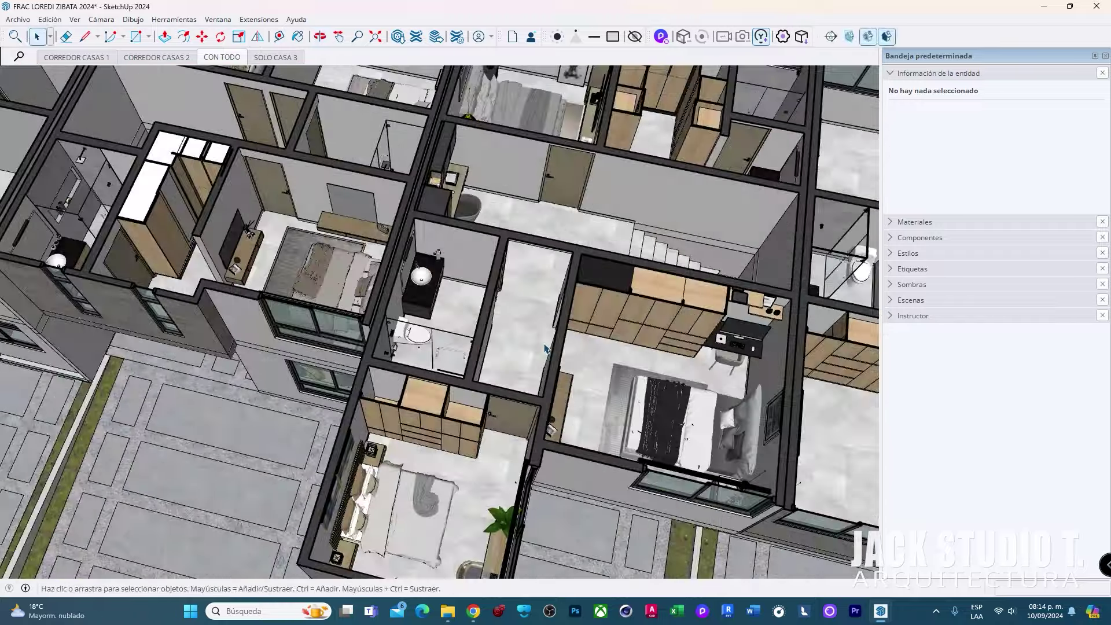
{"action": "mouse_move", "coordinate": [538, 343]}
{"action": "middle_mouse_down"}
{"action": "mouse_move", "coordinate": [454, 318]}
{"action": "mouse_move", "coordinate": [530, 376]}
{"action": "middle_mouse_up"}
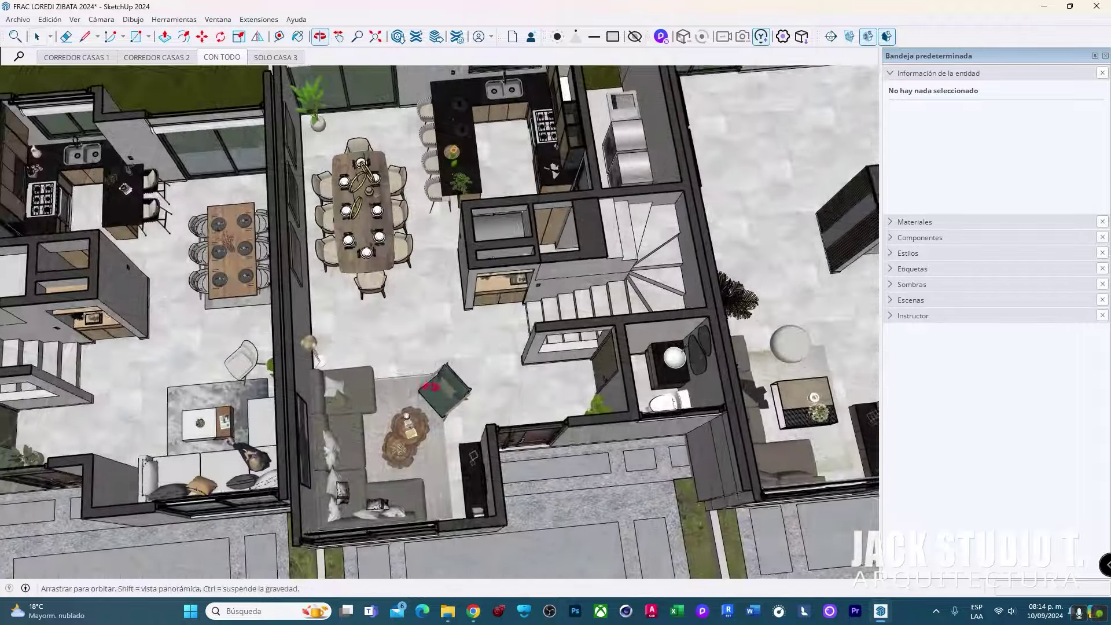
{"action": "middle_click_drag", "start_coordinate": [431, 386], "coordinate": [430, 446]}
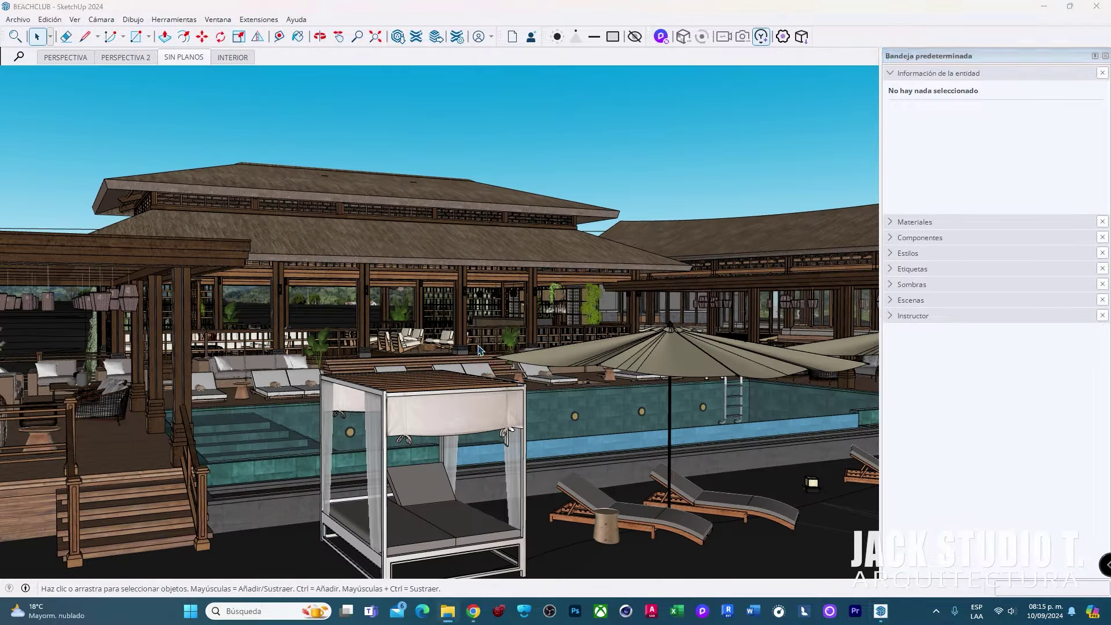
{"action": "mouse_move", "coordinate": [479, 350]}
{"action": "middle_mouse_down"}
{"action": "mouse_move", "coordinate": [382, 354]}
{"action": "mouse_move", "coordinate": [529, 341]}
{"action": "middle_mouse_up"}
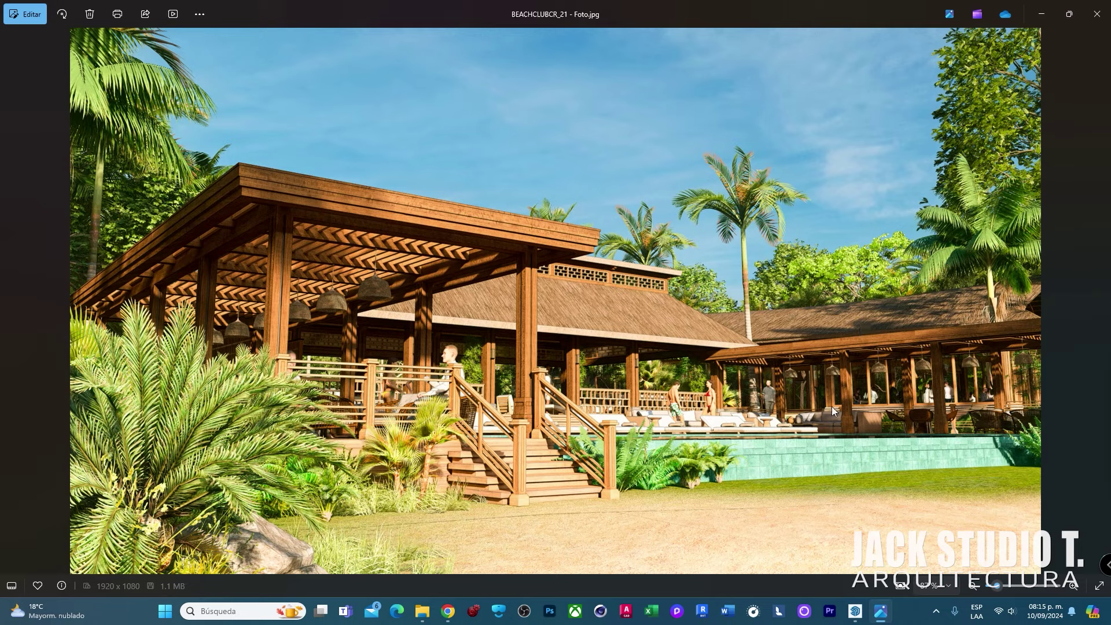
{"action": "key", "text": "Right"}
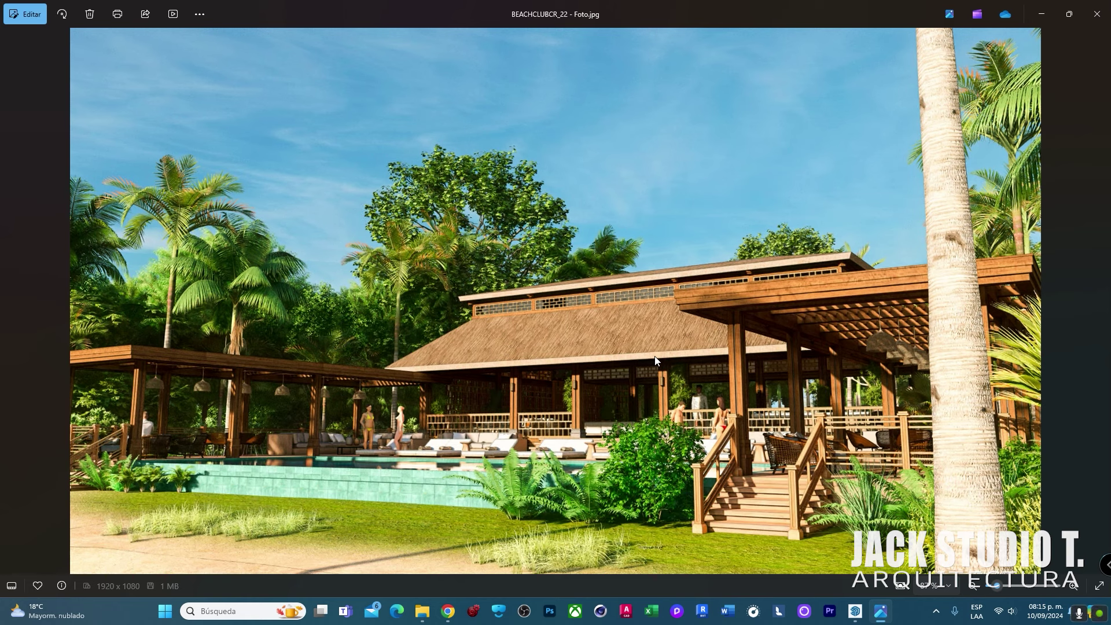
Close the photo viewer and zoom and orbit toward the Villas Cuernavaca fireplace wall
{"action": "left_click", "coordinate": [1096, 14]}
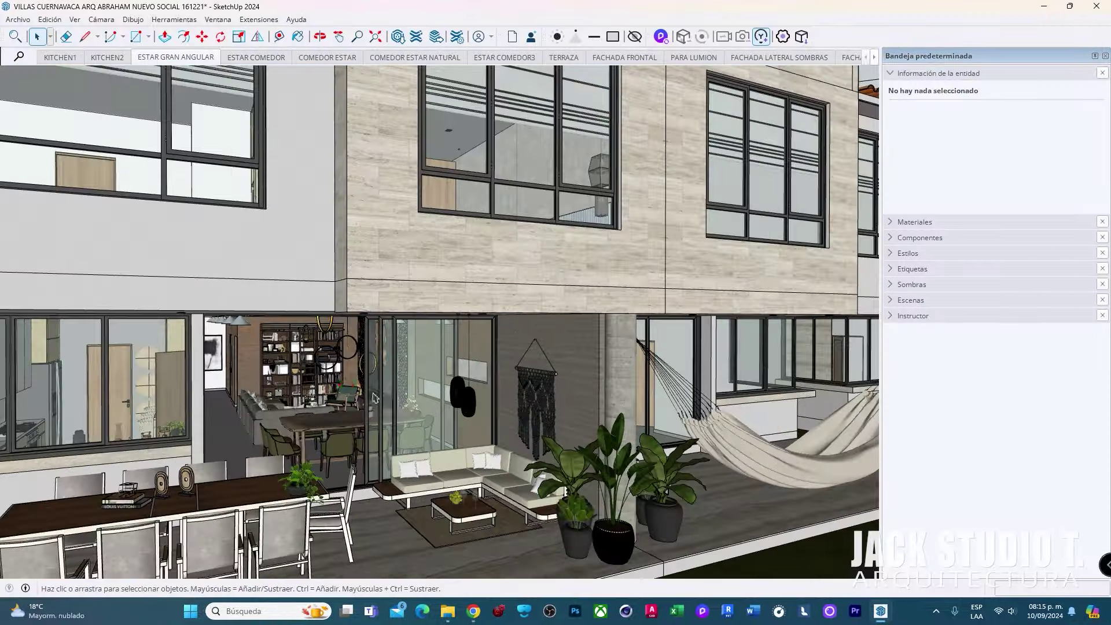
{"action": "scroll", "coordinate": [373, 399], "scroll_direction": "up", "scroll_amount": 2}
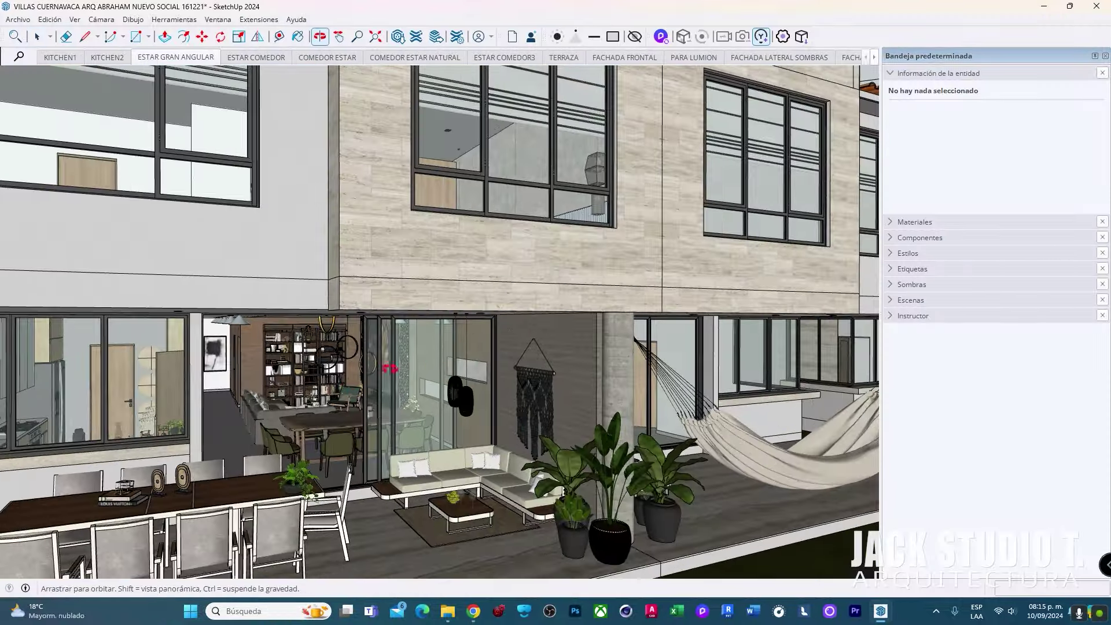
{"action": "scroll", "coordinate": [370, 397], "scroll_direction": "up", "scroll_amount": 2}
{"action": "scroll", "coordinate": [364, 395], "scroll_direction": "up", "scroll_amount": 3}
{"action": "scroll", "coordinate": [354, 392], "scroll_direction": "up", "scroll_amount": 5}
{"action": "scroll", "coordinate": [354, 393], "scroll_direction": "up", "scroll_amount": 3}
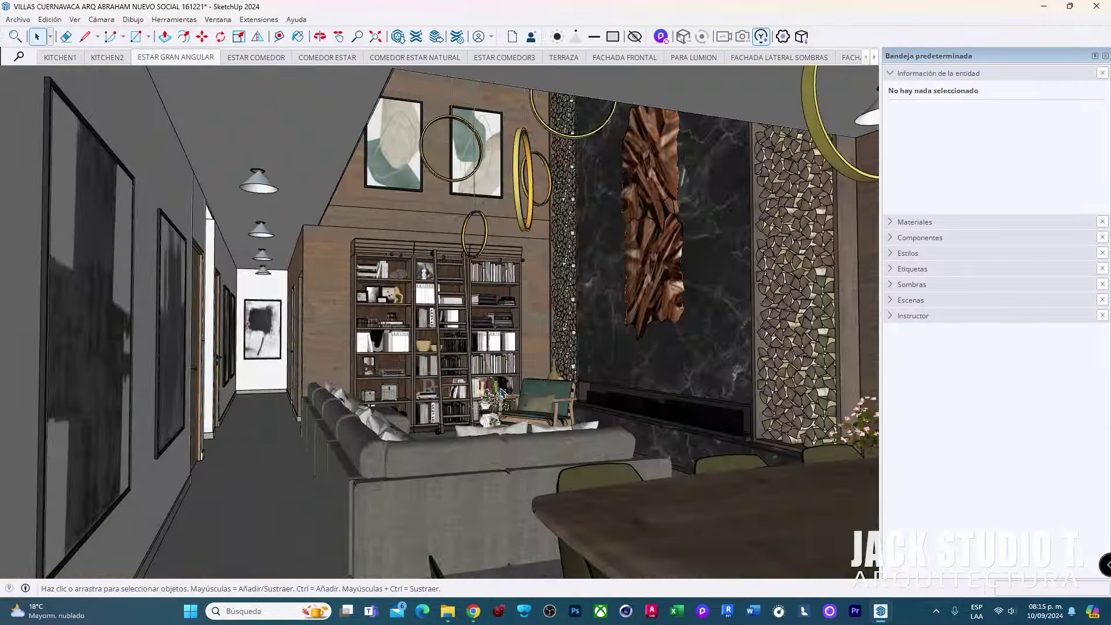
{"action": "mouse_move", "coordinate": [354, 392]}
{"action": "middle_mouse_down"}
{"action": "mouse_move", "coordinate": [601, 445]}
{"action": "mouse_move", "coordinate": [520, 439]}
{"action": "mouse_move", "coordinate": [521, 463]}
{"action": "middle_mouse_up"}
Move into the living room beside the bookshelf, tilting the view up toward the ceiling
{"action": "scroll", "coordinate": [521, 440], "scroll_direction": "up", "scroll_amount": 3}
{"action": "scroll", "coordinate": [521, 440], "scroll_direction": "up", "scroll_amount": 3}
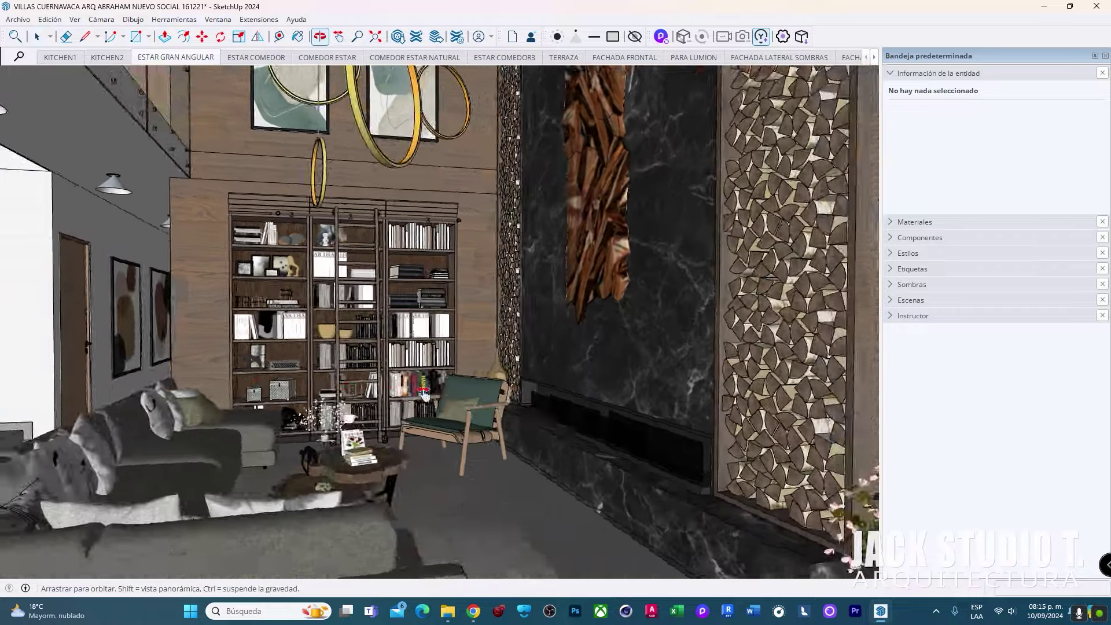
{"action": "middle_click_drag", "start_coordinate": [249, 380], "coordinate": [160, 352]}
{"action": "scroll", "coordinate": [403, 349], "scroll_direction": "up", "scroll_amount": 2}
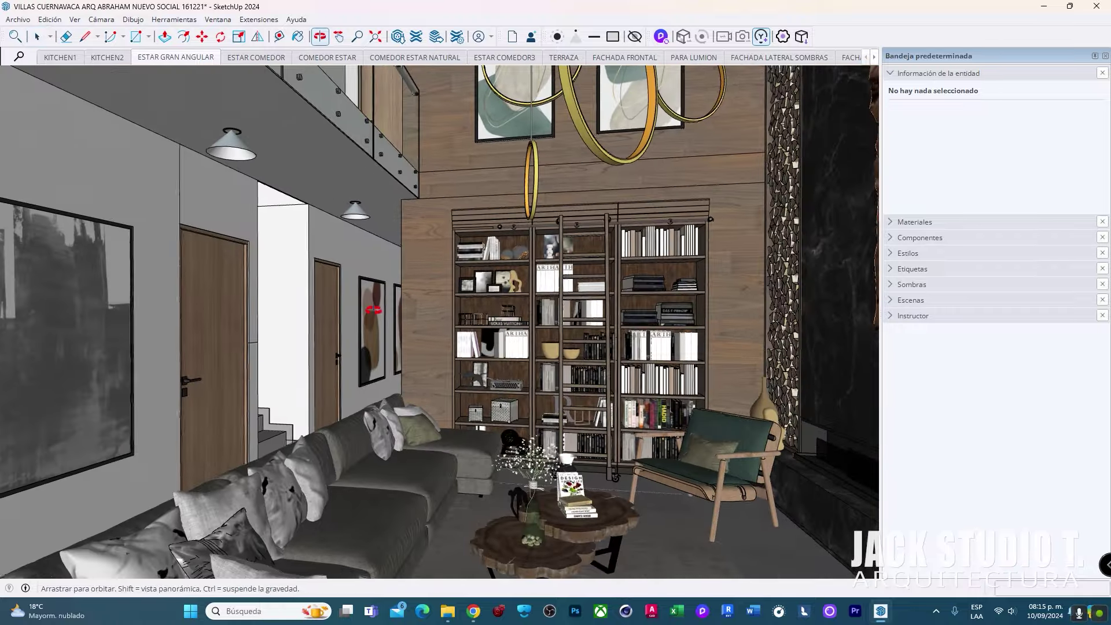
{"action": "scroll", "coordinate": [403, 348], "scroll_direction": "up", "scroll_amount": 2}
{"action": "mouse_move", "coordinate": [422, 322]}
{"action": "middle_mouse_down"}
{"action": "mouse_move", "coordinate": [566, 386]}
{"action": "mouse_move", "coordinate": [529, 116]}
{"action": "middle_mouse_up"}
{"action": "scroll", "coordinate": [566, 387], "scroll_direction": "up", "scroll_amount": 3}
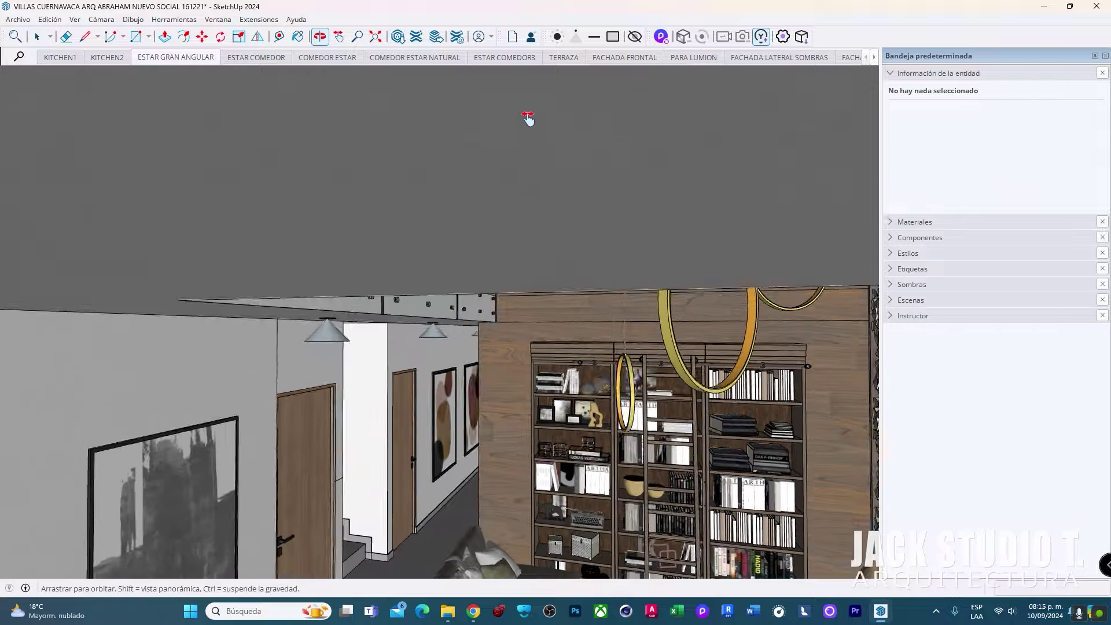
{"action": "scroll", "coordinate": [528, 116], "scroll_direction": "down", "scroll_amount": 3}
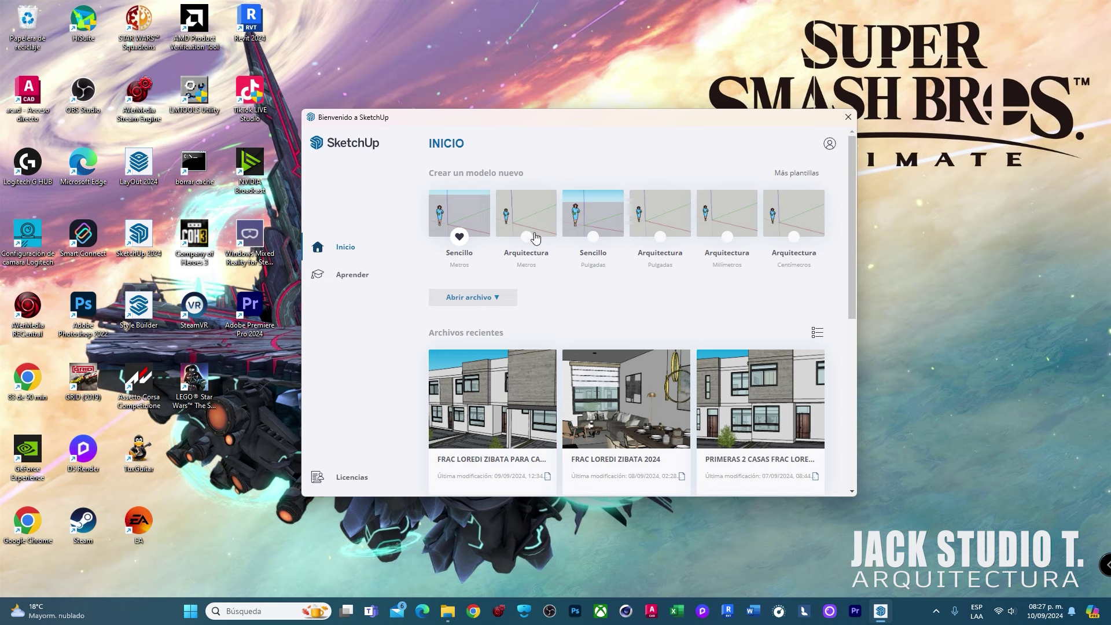
{"action": "scroll", "coordinate": [589, 295], "scroll_direction": "down", "scroll_amount": 2}
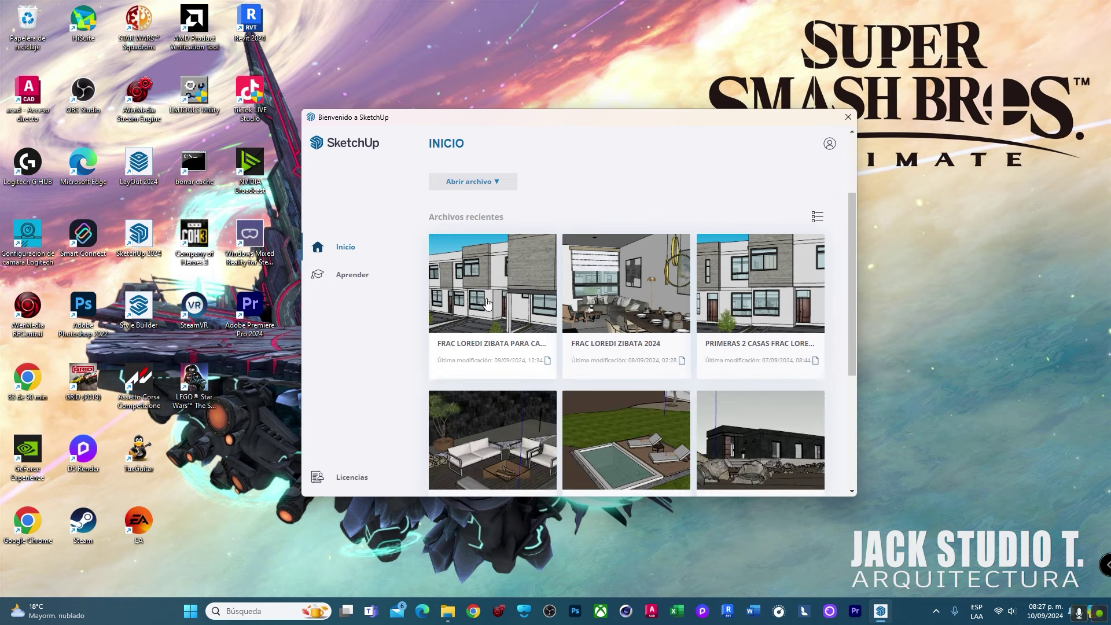
{"action": "scroll", "coordinate": [756, 323], "scroll_direction": "down", "scroll_amount": 4}
{"action": "scroll", "coordinate": [667, 310], "scroll_direction": "up", "scroll_amount": 6}
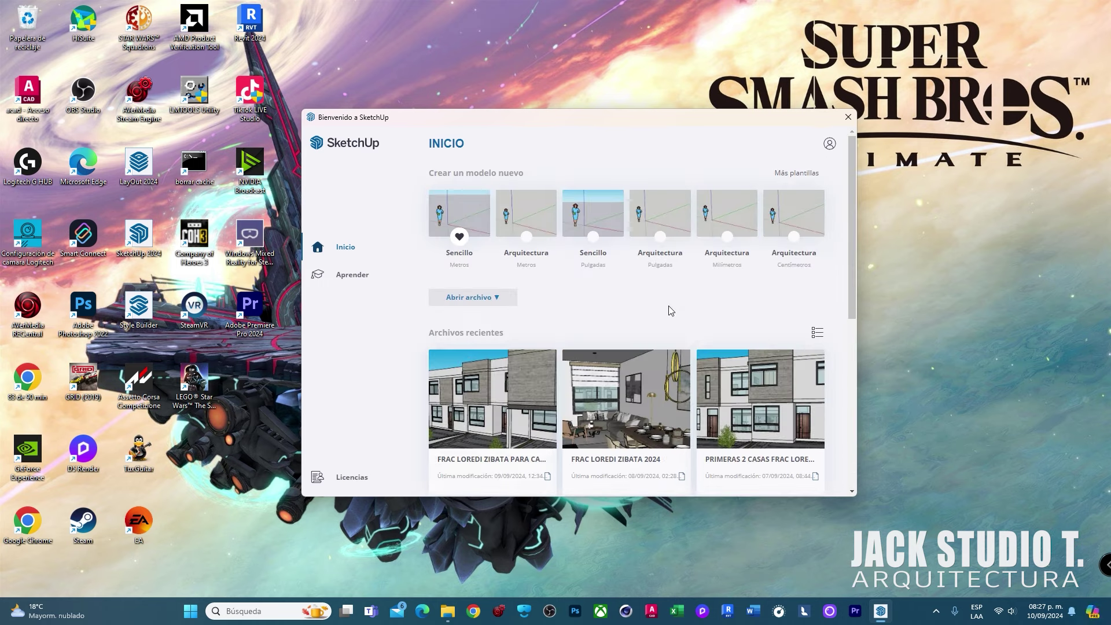
{"action": "scroll", "coordinate": [667, 312], "scroll_direction": "down", "scroll_amount": 1}
{"action": "scroll", "coordinate": [654, 324], "scroll_direction": "down", "scroll_amount": 4}
{"action": "scroll", "coordinate": [642, 343], "scroll_direction": "up", "scroll_amount": 4}
{"action": "scroll", "coordinate": [643, 342], "scroll_direction": "up", "scroll_amount": 1}
Start a new model from the Arquitectura (Metros) template and pan to recentre the axes
{"action": "left_click", "coordinate": [533, 222]}
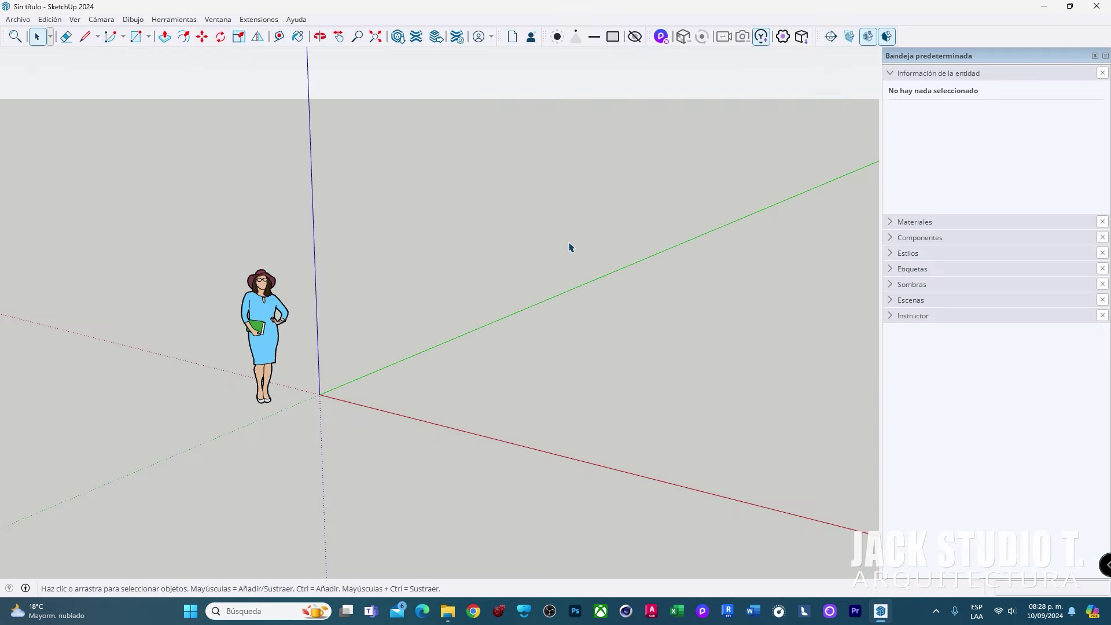
{"action": "mouse_move", "coordinate": [442, 359]}
{"action": "middle_mouse_down", "text": "shift"}
{"action": "mouse_move", "coordinate": [349, 356]}
{"action": "mouse_move", "coordinate": [379, 365]}
{"action": "middle_mouse_up", "text": "shift"}
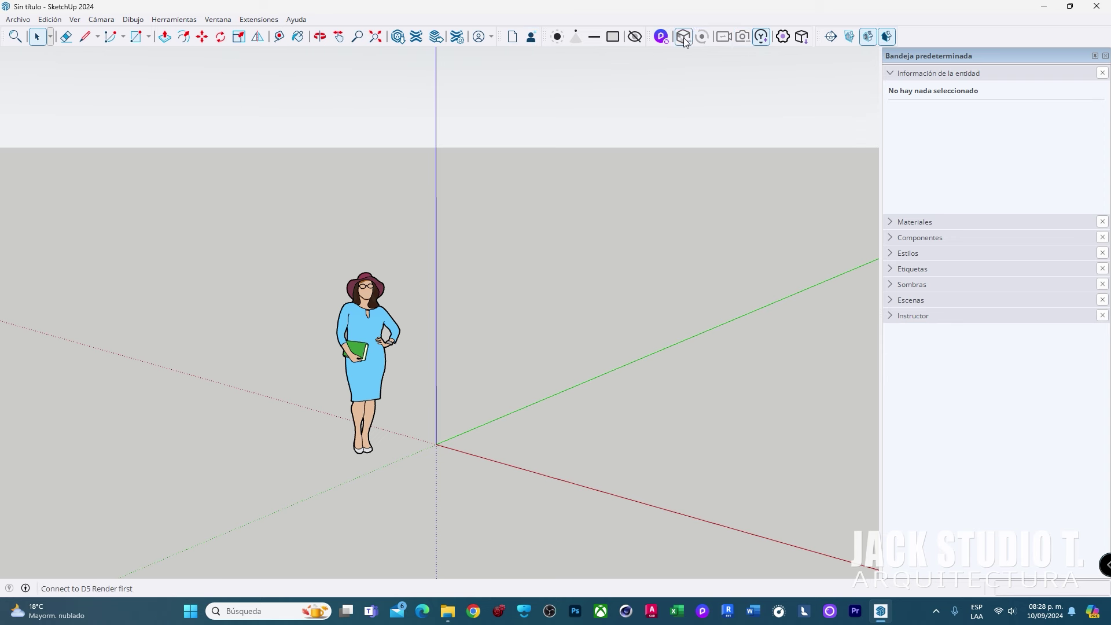
{"action": "left_click", "coordinate": [556, 39]}
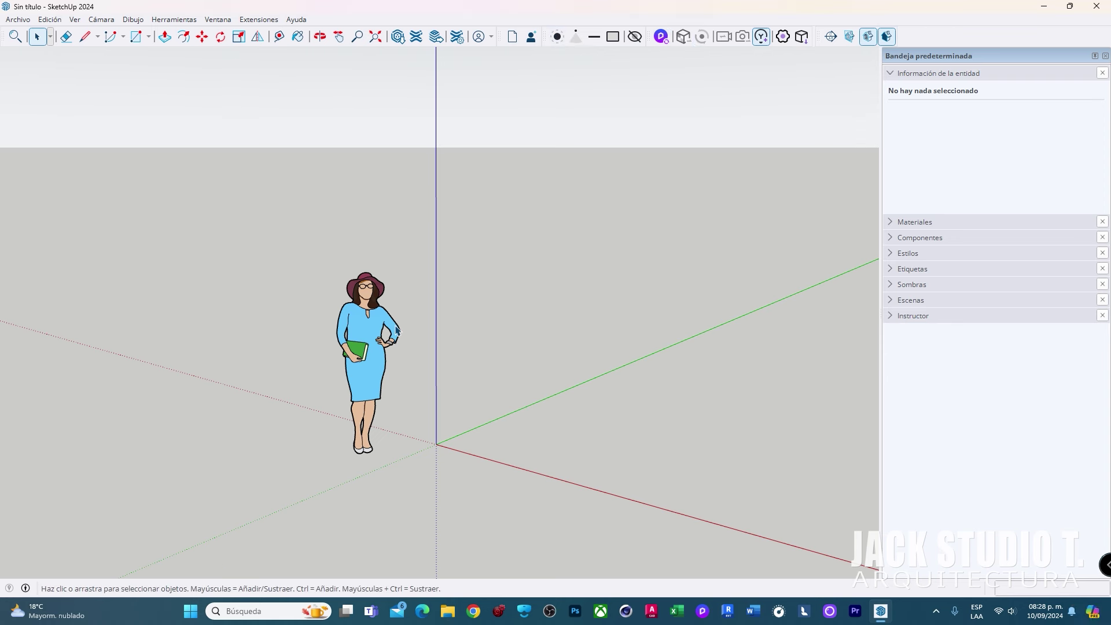
Open the View > Toolbars list and scroll through the available toolbars
{"action": "left_click", "coordinate": [74, 21]}
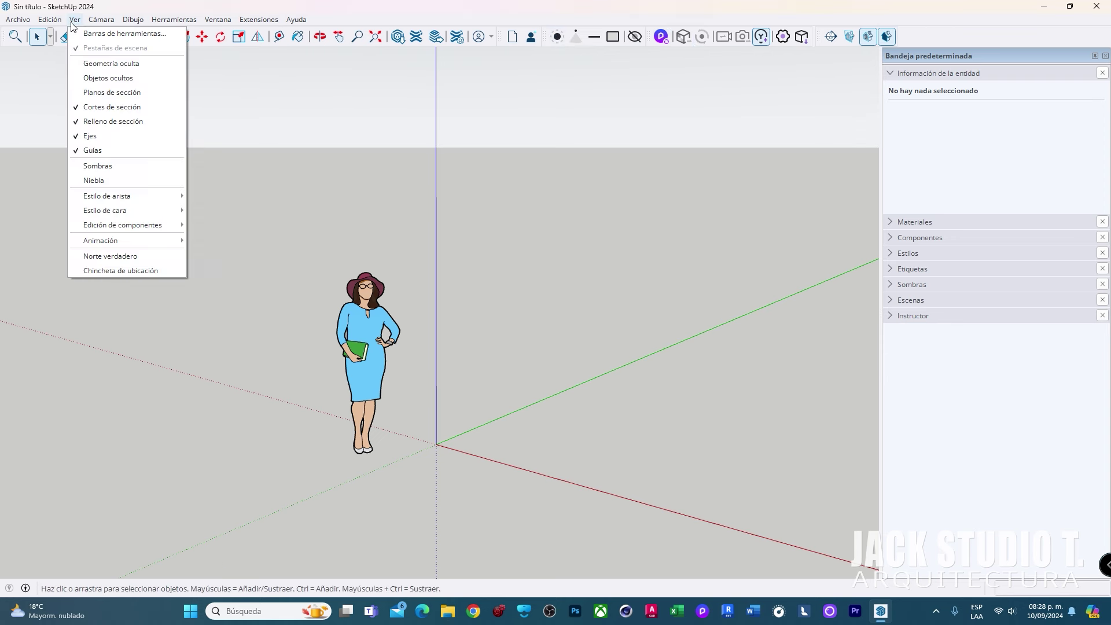
{"action": "left_click", "coordinate": [123, 34]}
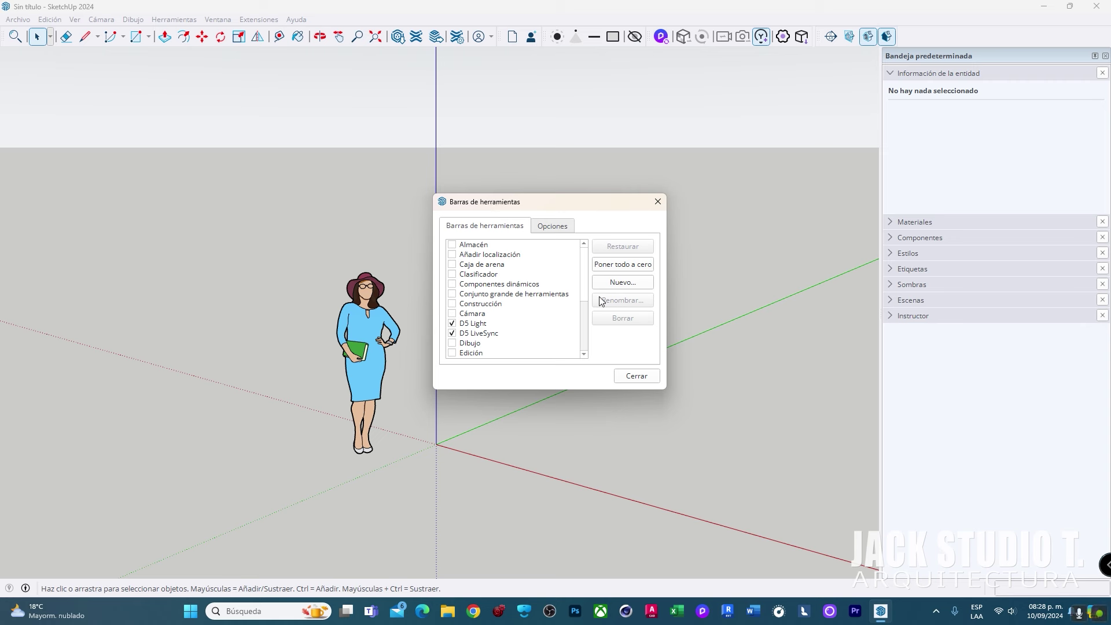
{"action": "scroll", "coordinate": [587, 312], "scroll_direction": "down", "scroll_amount": 4}
{"action": "scroll", "coordinate": [586, 284], "scroll_direction": "down", "scroll_amount": 4}
{"action": "scroll", "coordinate": [583, 313], "scroll_direction": "up", "scroll_amount": 4}
{"action": "scroll", "coordinate": [586, 295], "scroll_direction": "up", "scroll_amount": 4}
{"action": "scroll", "coordinate": [587, 304], "scroll_direction": "down", "scroll_amount": 4}
{"action": "scroll", "coordinate": [586, 278], "scroll_direction": "up", "scroll_amount": 4}
{"action": "scroll", "coordinate": [586, 261], "scroll_direction": "up", "scroll_amount": 4}
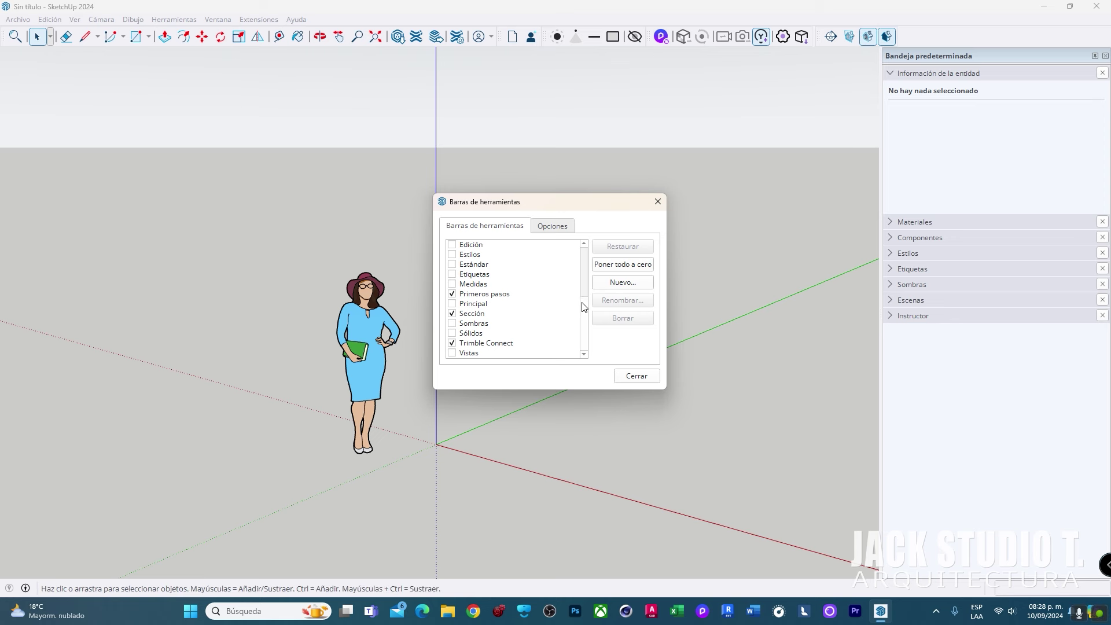
Turn on the Vistas and Conjunto grande de herramientas toolbars
{"action": "left_click", "coordinate": [451, 353]}
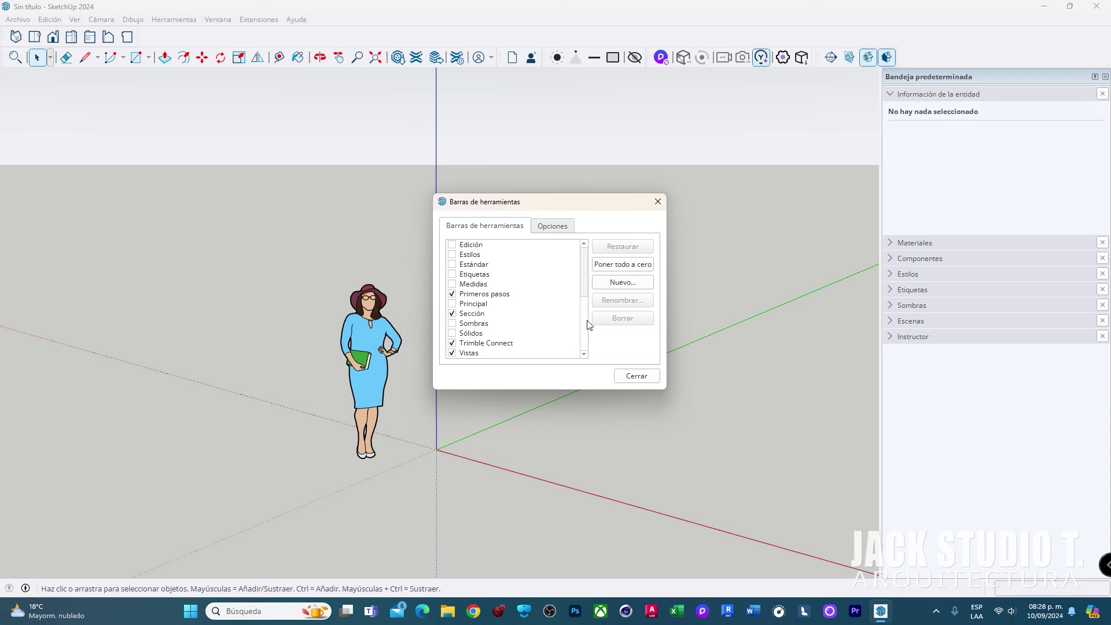
{"action": "scroll", "coordinate": [589, 312], "scroll_direction": "up", "scroll_amount": 1}
{"action": "scroll", "coordinate": [589, 290], "scroll_direction": "up", "scroll_amount": 2}
{"action": "scroll", "coordinate": [591, 269], "scroll_direction": "up", "scroll_amount": 1}
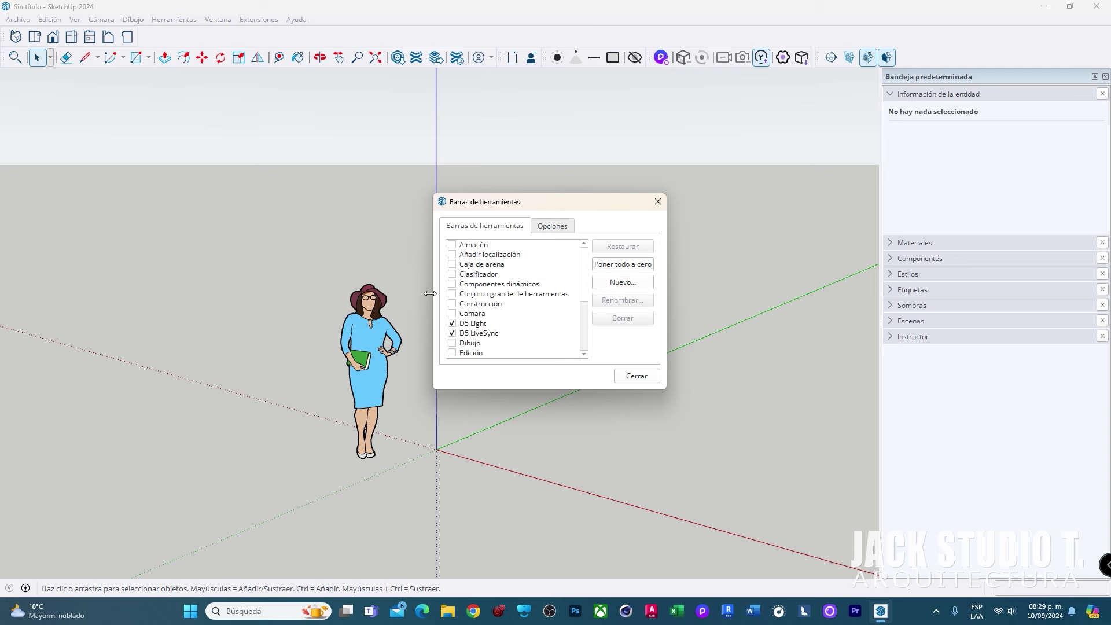
{"action": "left_click", "coordinate": [452, 294]}
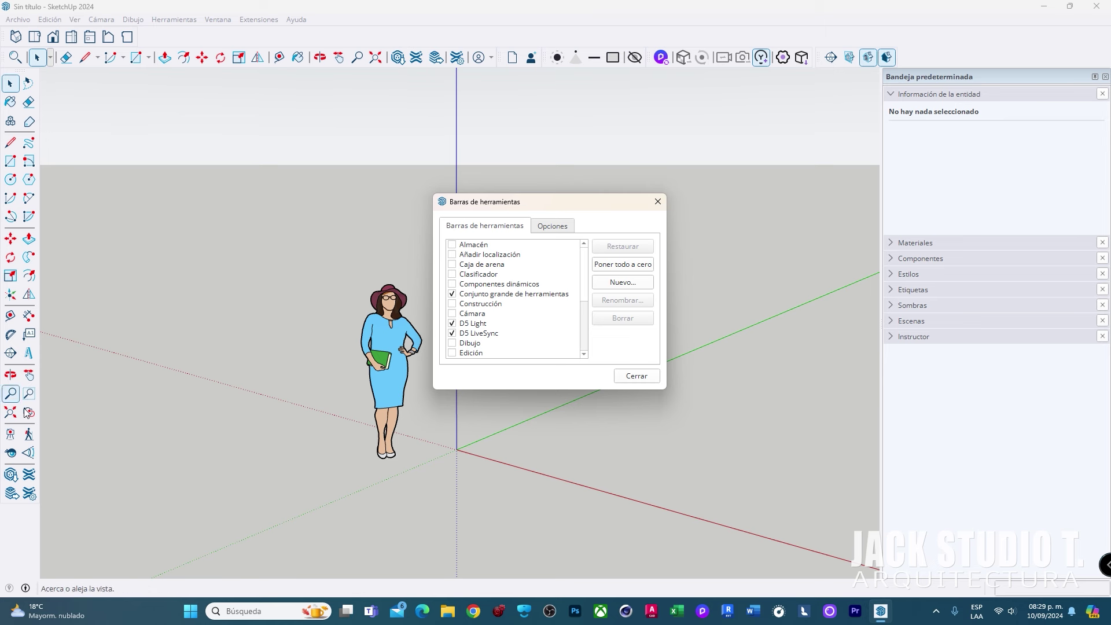
{"action": "scroll", "coordinate": [587, 328], "scroll_direction": "down", "scroll_amount": 4}
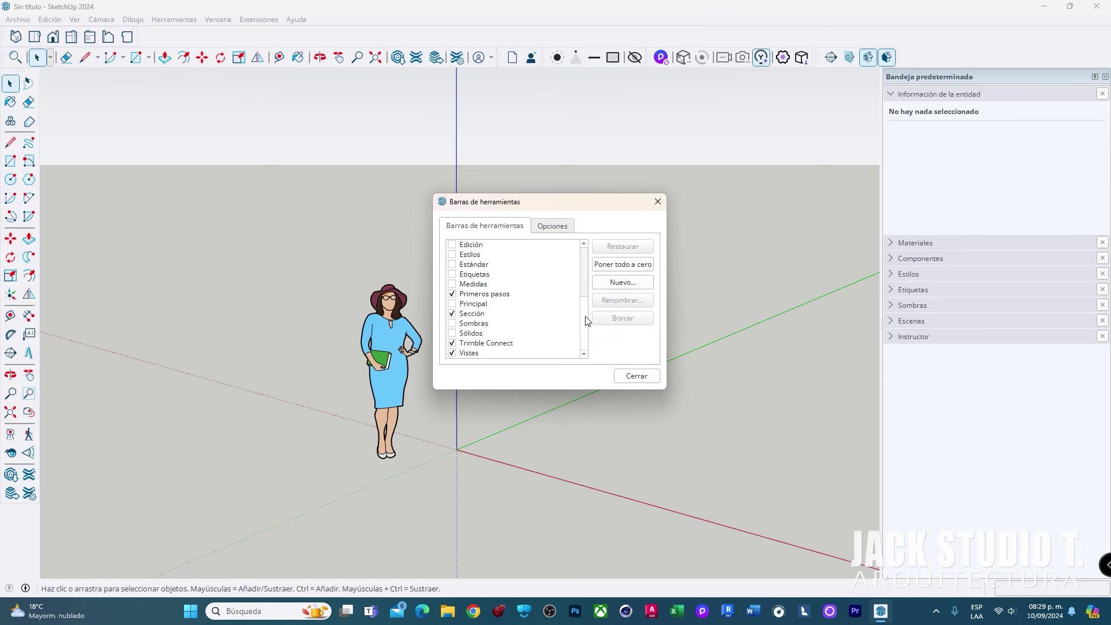
{"action": "scroll", "coordinate": [588, 301], "scroll_direction": "up", "scroll_amount": 4}
{"action": "scroll", "coordinate": [589, 312], "scroll_direction": "down", "scroll_amount": 4}
{"action": "scroll", "coordinate": [587, 306], "scroll_direction": "up", "scroll_amount": 1}
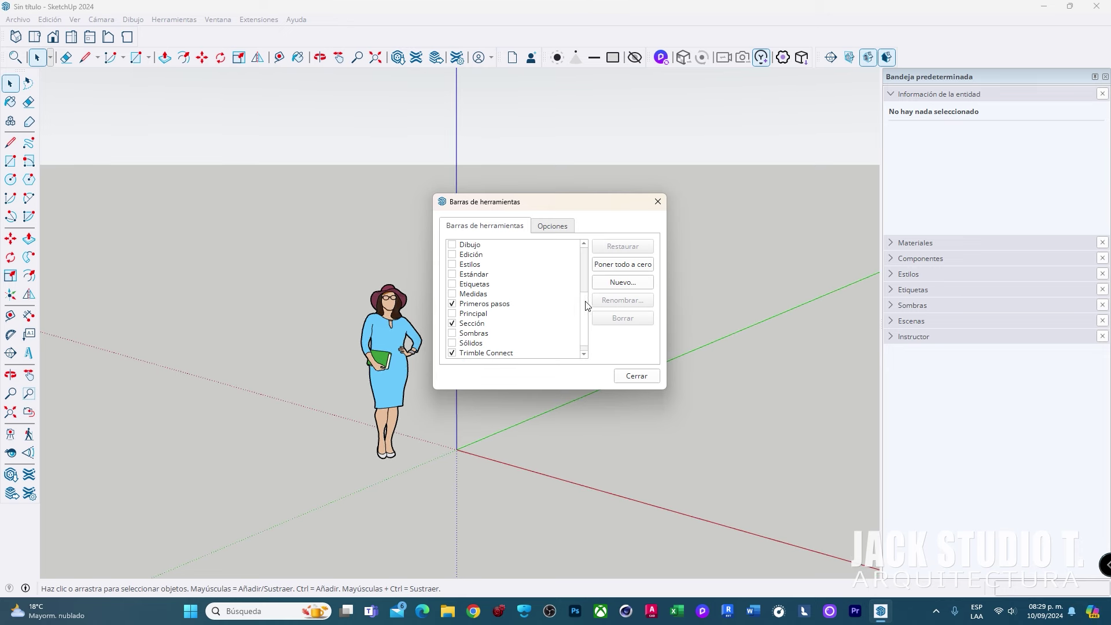
Toggle Sombras and Estilos off again and switch on the Caja de arena toolbar
{"action": "left_click", "coordinate": [451, 335]}
{"action": "scroll", "coordinate": [582, 315], "scroll_direction": "up", "scroll_amount": 4}
{"action": "scroll", "coordinate": [582, 315], "scroll_direction": "up", "scroll_amount": 2}
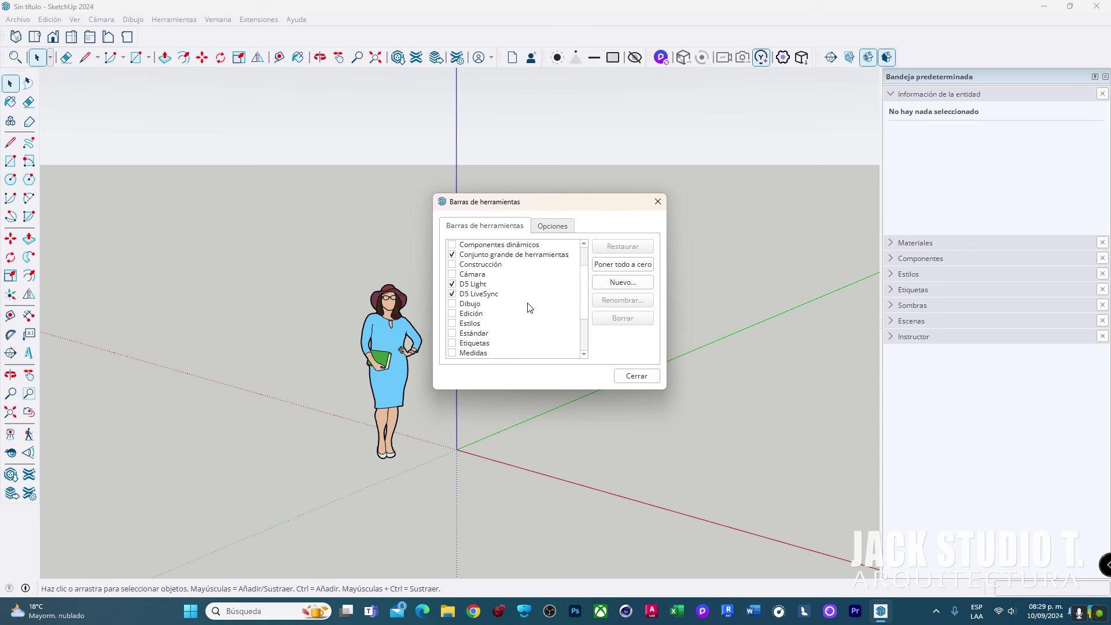
{"action": "left_click", "coordinate": [452, 323]}
{"action": "left_click", "coordinate": [452, 324]}
{"action": "scroll", "coordinate": [584, 295], "scroll_direction": "up", "scroll_amount": 2}
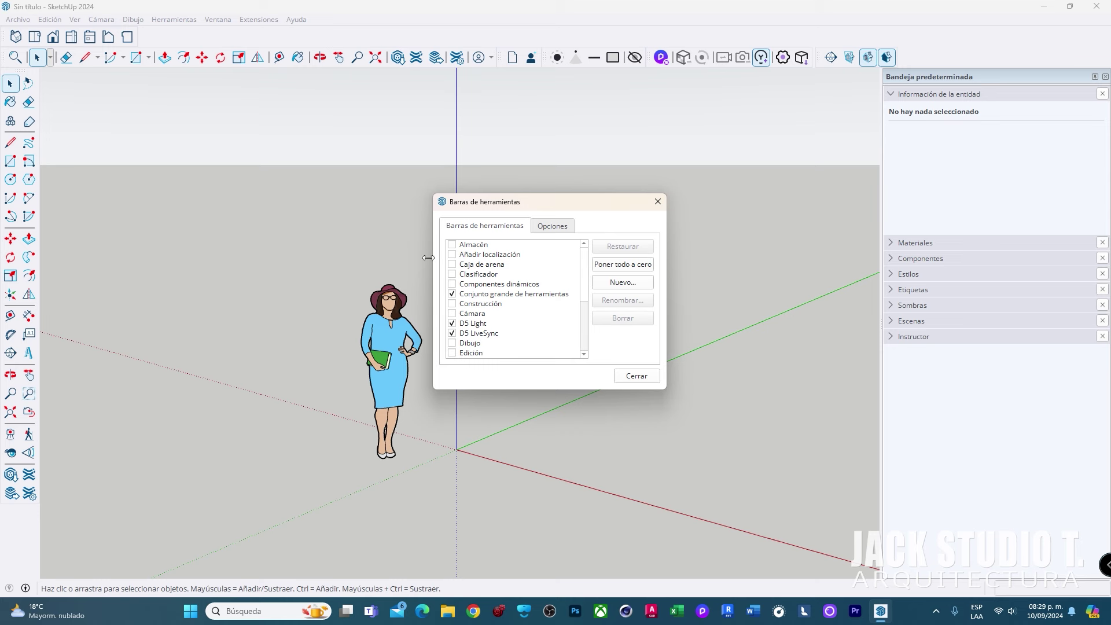
{"action": "left_click", "coordinate": [452, 265]}
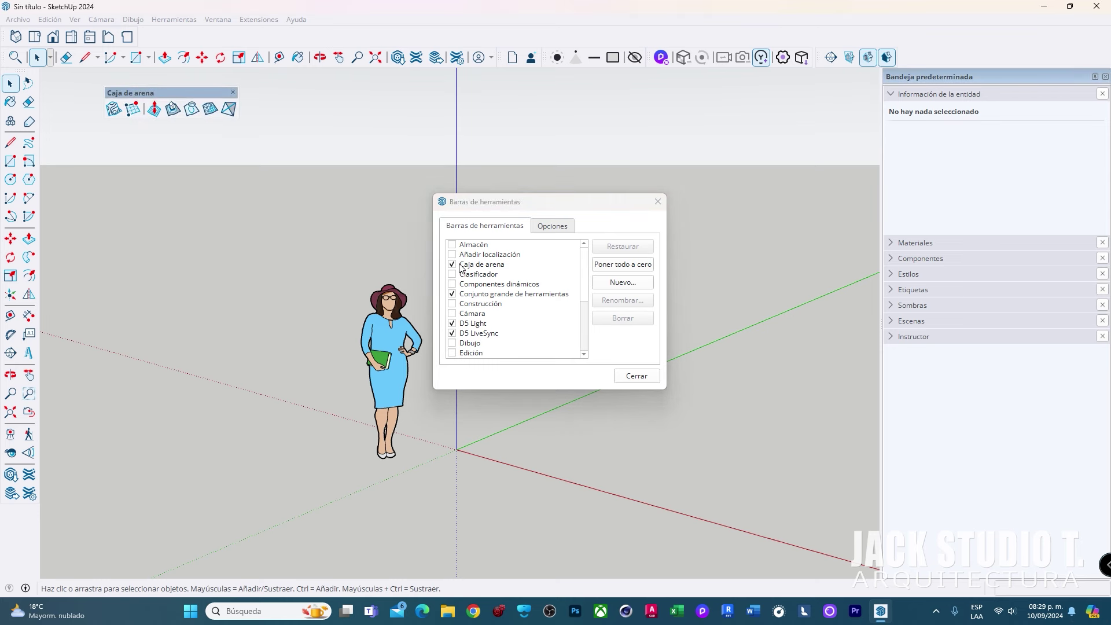
Close the toolbar list and dock the Caja de arena toolbar in the top row
{"action": "left_click", "coordinate": [639, 377]}
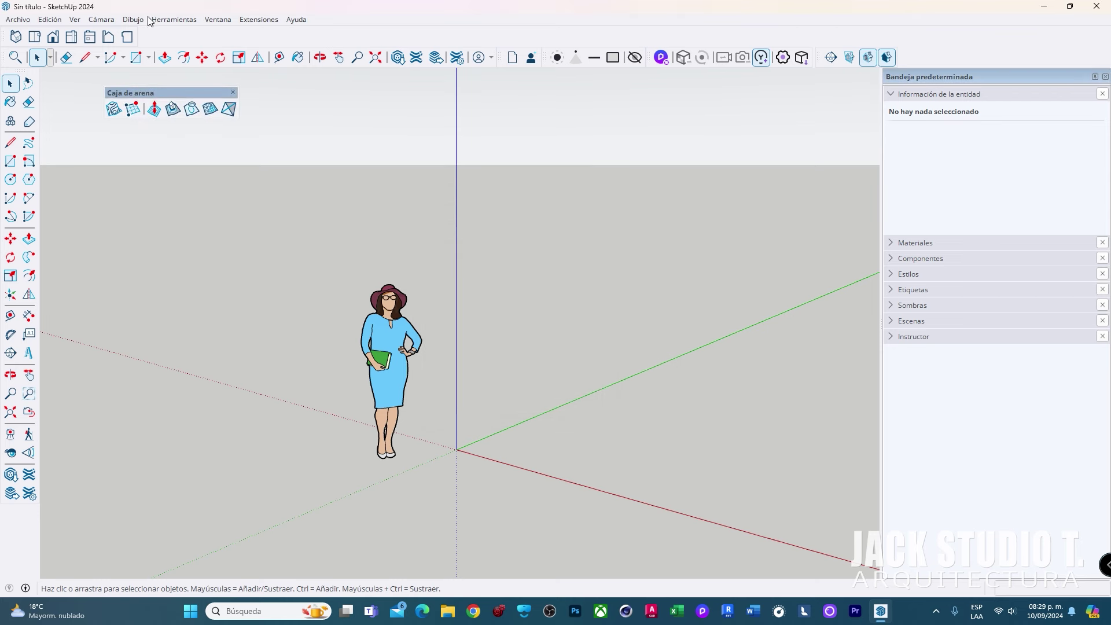
{"action": "mouse_move", "coordinate": [122, 93]}
{"action": "left_mouse_down"}
{"action": "mouse_move", "coordinate": [241, 128]}
{"action": "mouse_move", "coordinate": [730, 45]}
{"action": "mouse_move", "coordinate": [897, 56]}
{"action": "left_mouse_up"}
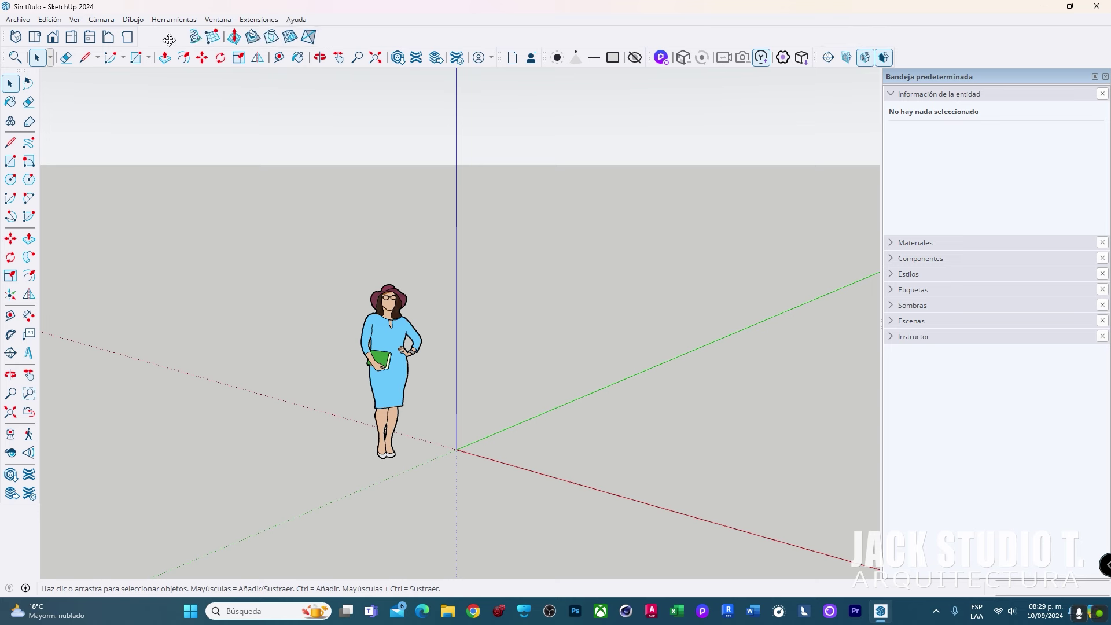
{"action": "left_click_drag", "start_coordinate": [897, 56], "coordinate": [465, 38]}
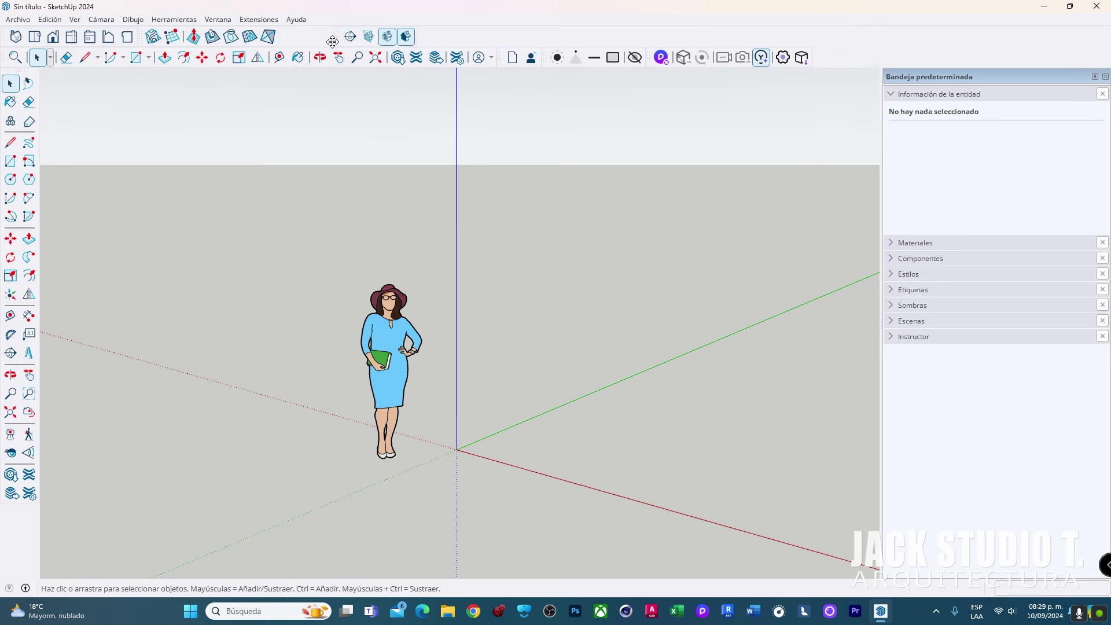
Dock the Vistas toolbar too, collapse Entity Info and expand Materials in the tray
{"action": "left_click_drag", "start_coordinate": [815, 58], "coordinate": [289, 37]}
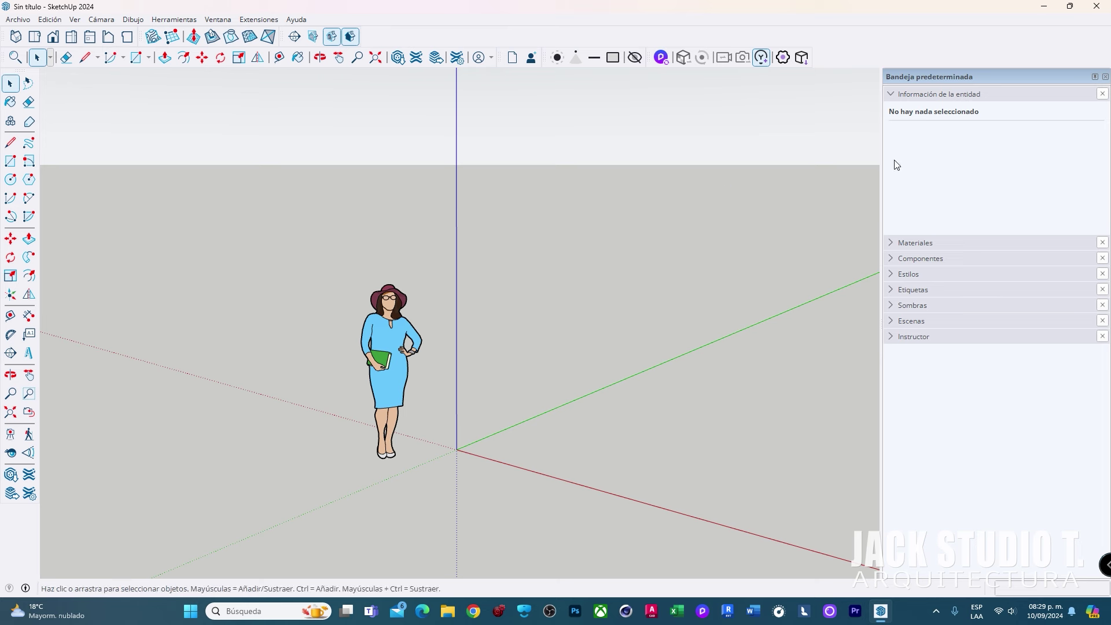
{"action": "left_click", "coordinate": [895, 95]}
{"action": "left_click", "coordinate": [894, 110]}
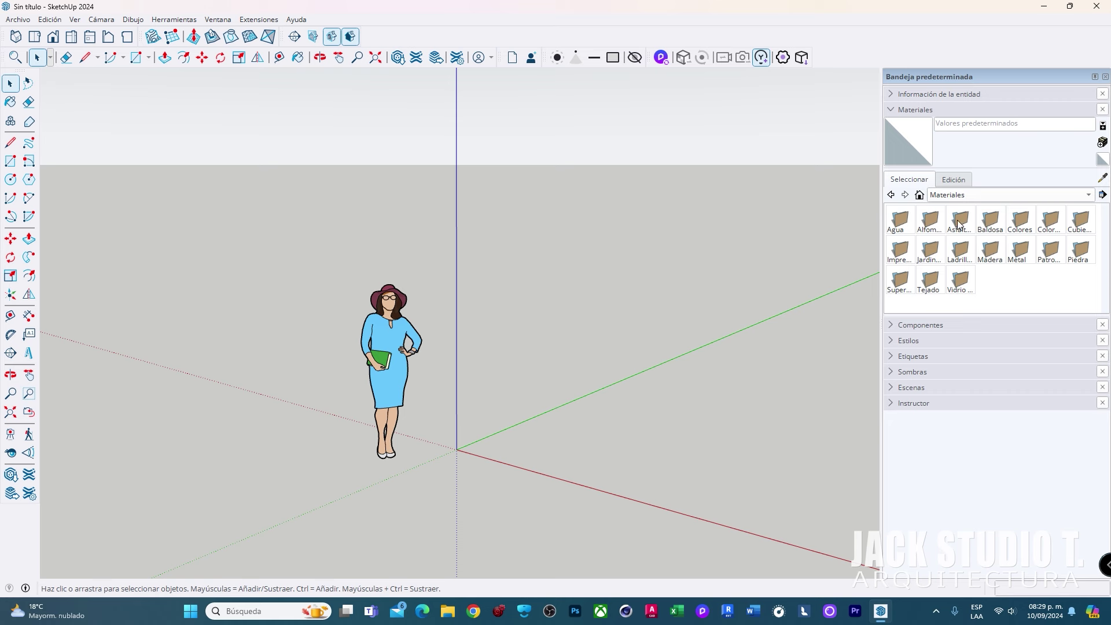
Browse the Metal, Tejado and Baldosa material collections, return to Tejado, then collapse Materials
{"action": "left_click", "coordinate": [973, 202]}
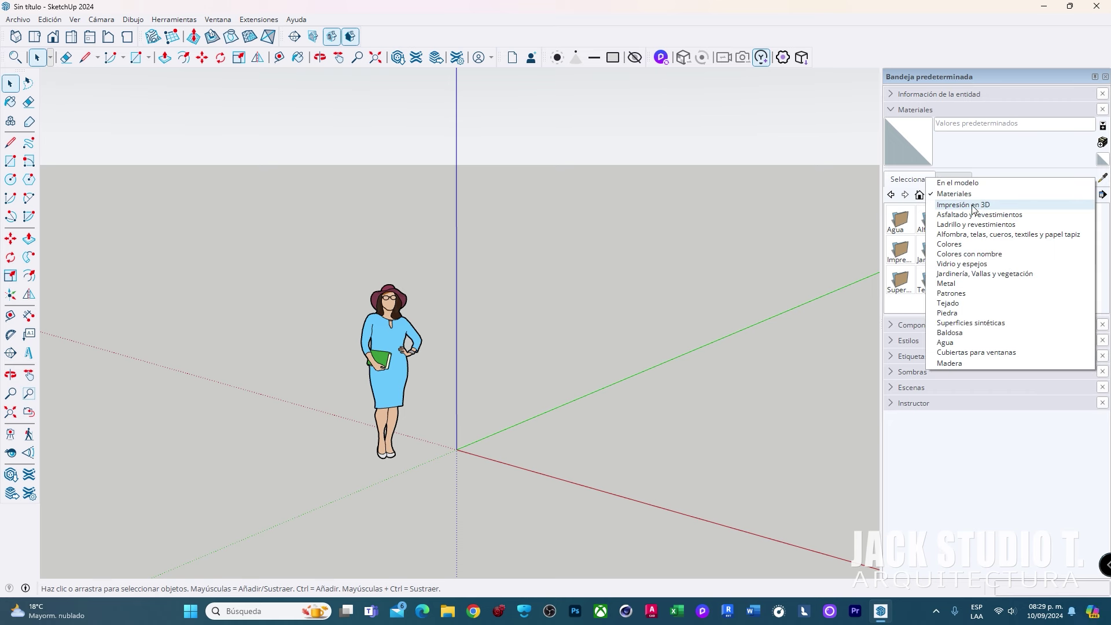
{"action": "left_click", "coordinate": [962, 287]}
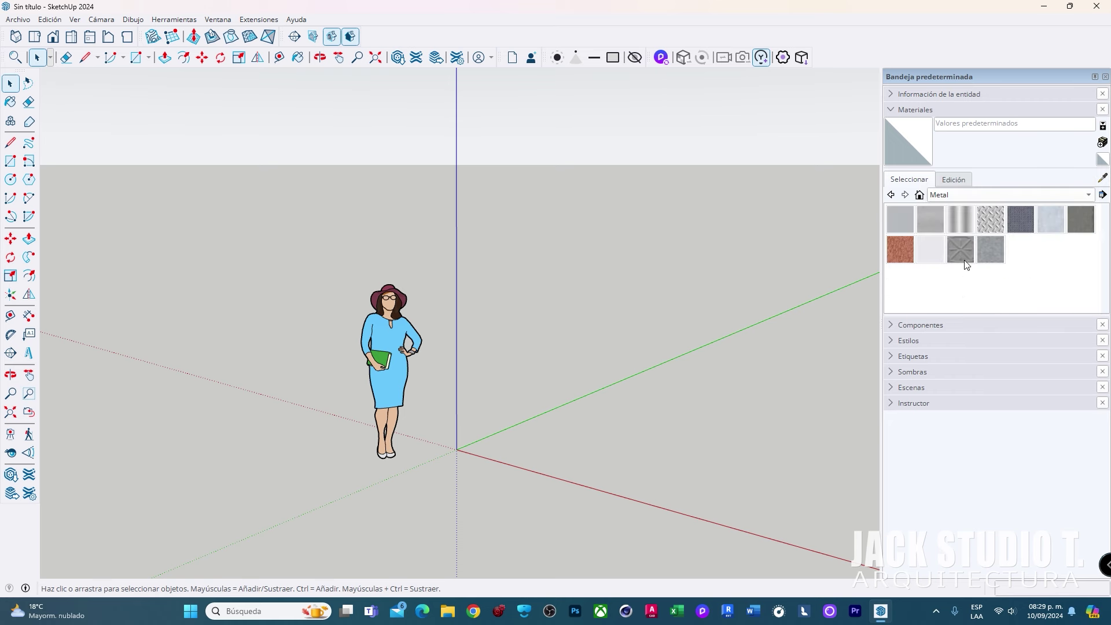
{"action": "left_click", "coordinate": [961, 196]}
{"action": "left_click", "coordinate": [980, 234]}
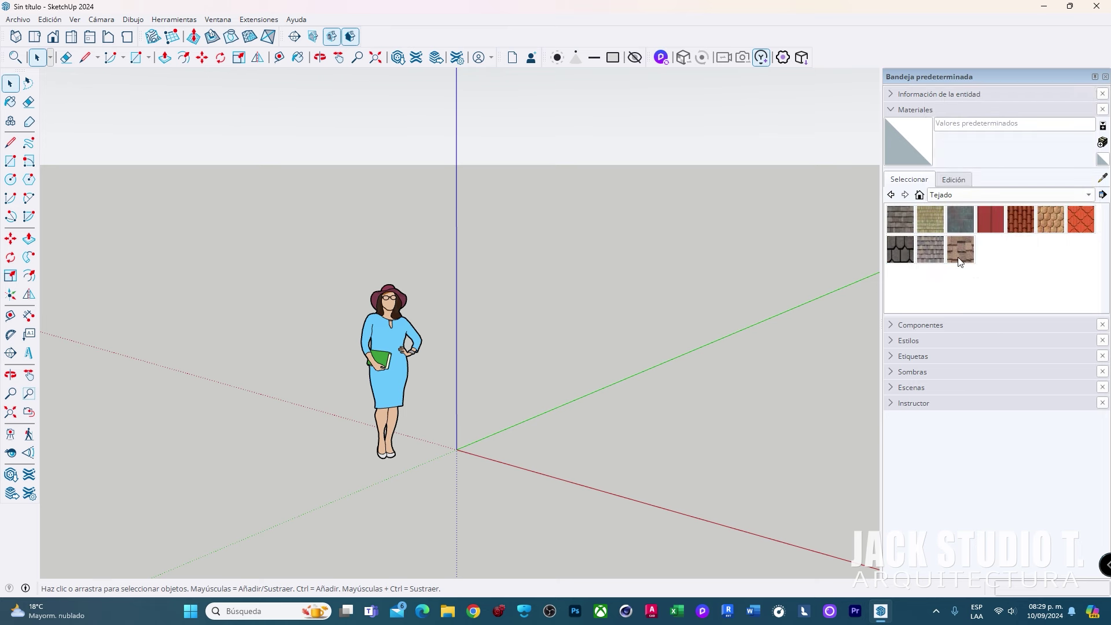
{"action": "left_click", "coordinate": [971, 195]}
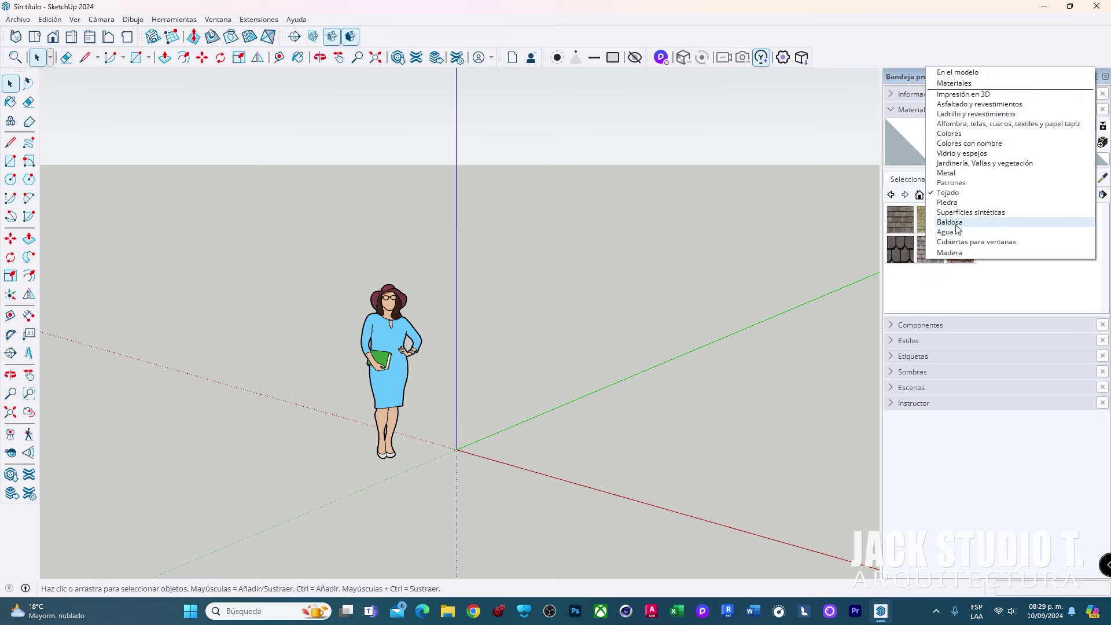
{"action": "left_click", "coordinate": [956, 225]}
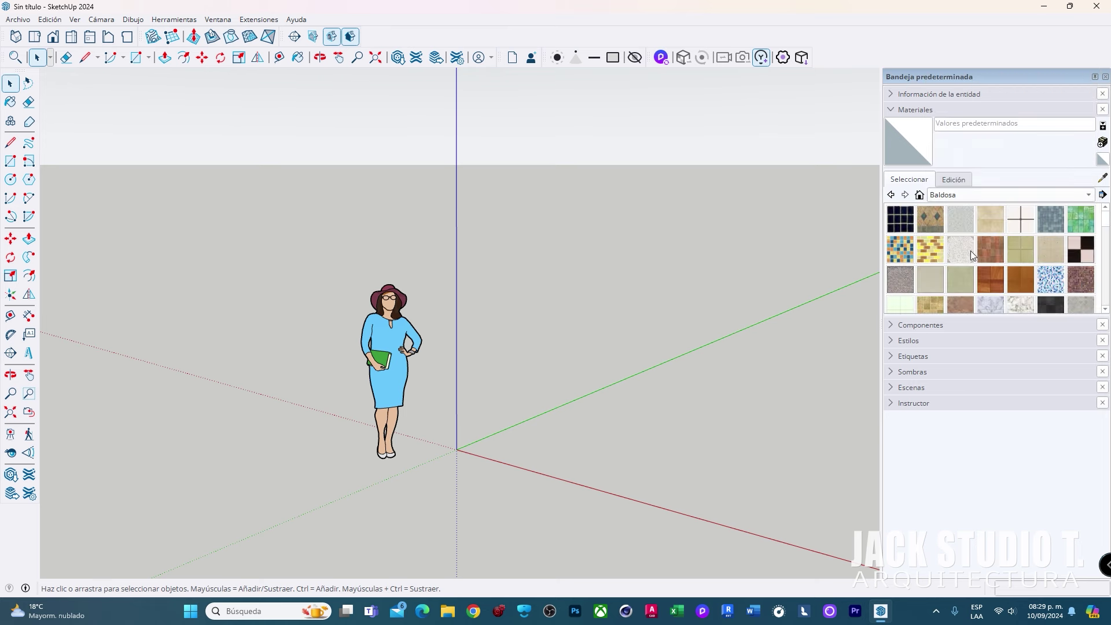
{"action": "left_click", "coordinate": [948, 196]}
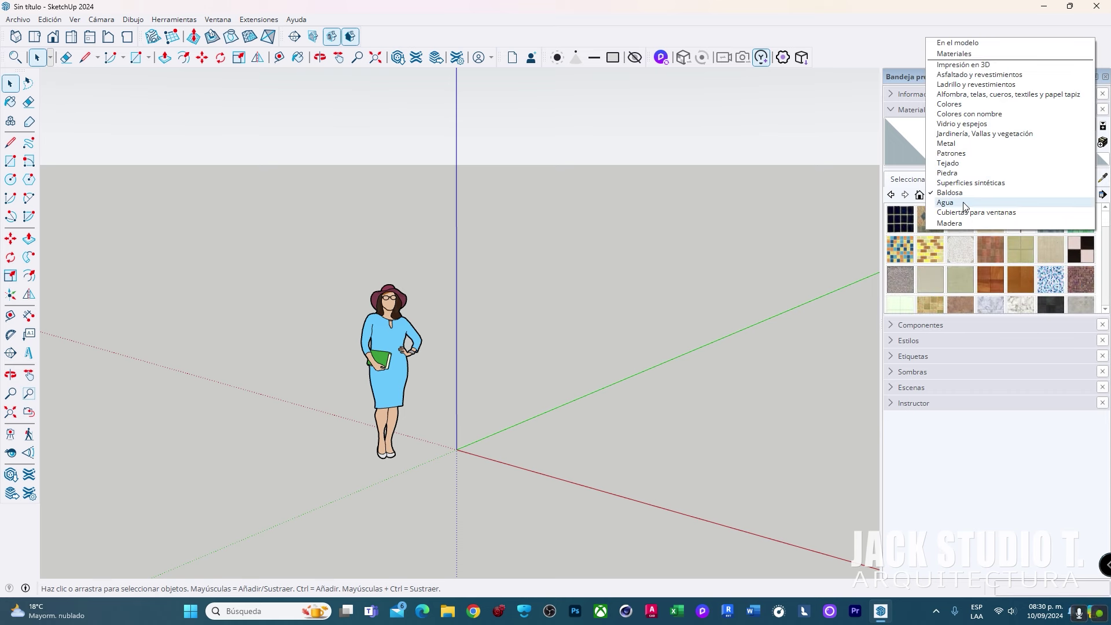
{"action": "left_click", "coordinate": [955, 164]}
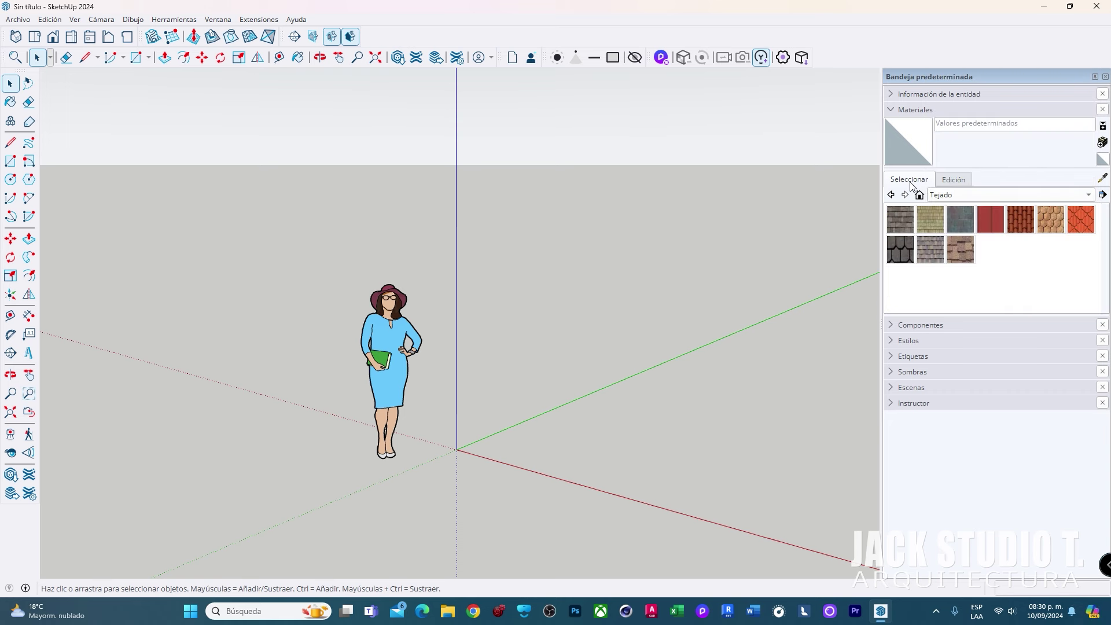
{"action": "left_click", "coordinate": [900, 110]}
Collapse Componentes and Estilos and expand Sombras and Etiquetas in the tray
{"action": "left_click", "coordinate": [911, 126]}
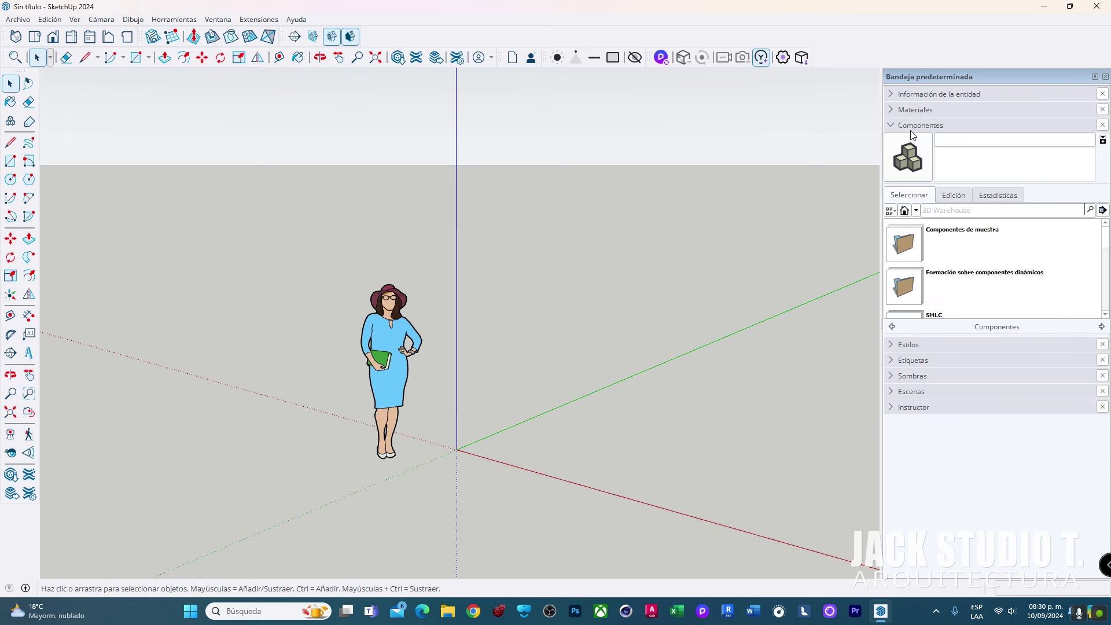
{"action": "left_click", "coordinate": [911, 127]}
{"action": "left_click", "coordinate": [901, 173]}
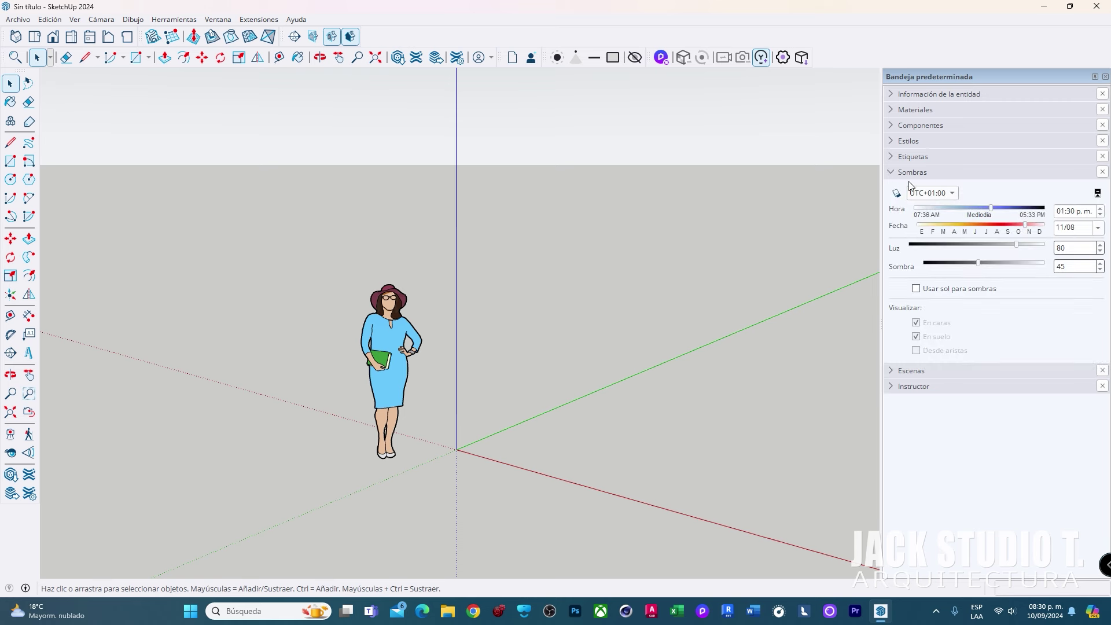
{"action": "left_click", "coordinate": [907, 156]}
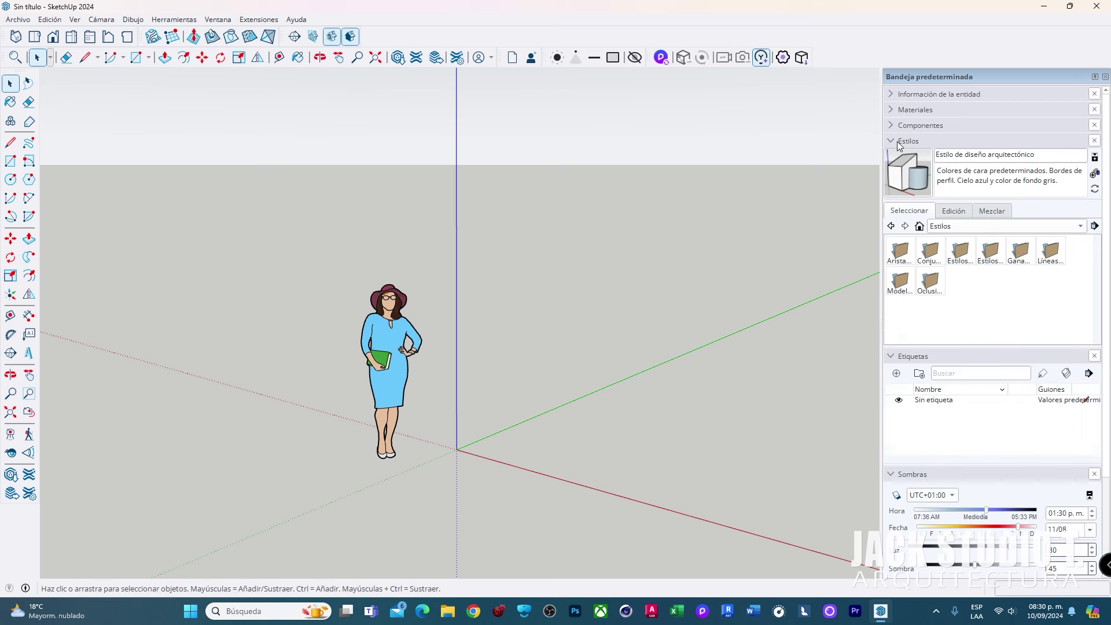
{"action": "left_click", "coordinate": [898, 143]}
Set the shadow time slider to 01:02 p.m
{"action": "left_click", "coordinate": [75, 19]}
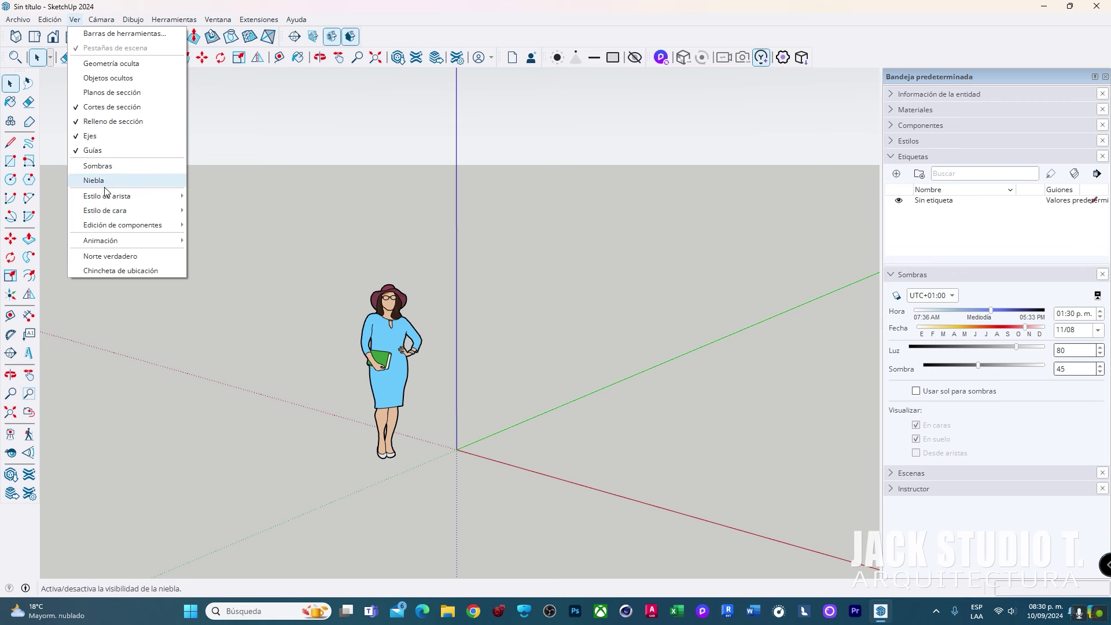
{"action": "left_click", "coordinate": [985, 307]}
{"action": "left_click_drag", "start_coordinate": [984, 310], "coordinate": [986, 316]}
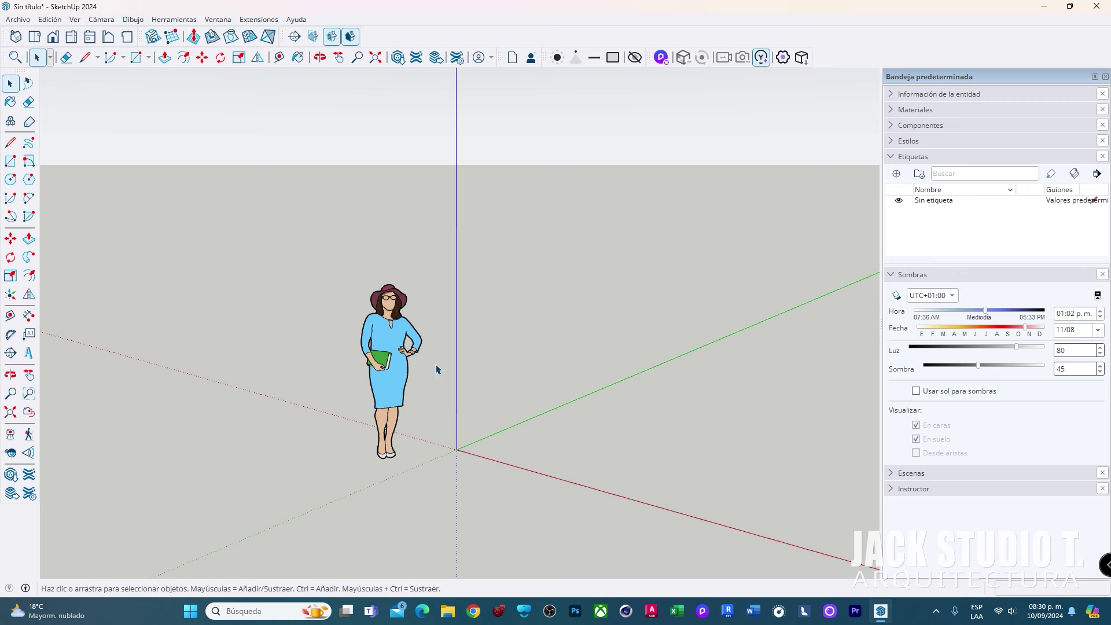
{"action": "left_click", "coordinate": [404, 339]}
{"action": "left_click_drag", "start_coordinate": [479, 360], "coordinate": [570, 449]}
{"action": "mouse_move", "coordinate": [283, 243]}
{"action": "left_mouse_down"}
{"action": "mouse_move", "coordinate": [624, 515]}
{"action": "mouse_move", "coordinate": [811, 517]}
{"action": "left_mouse_up"}
{"action": "middle_click_drag", "start_coordinate": [520, 422], "coordinate": [384, 377]}
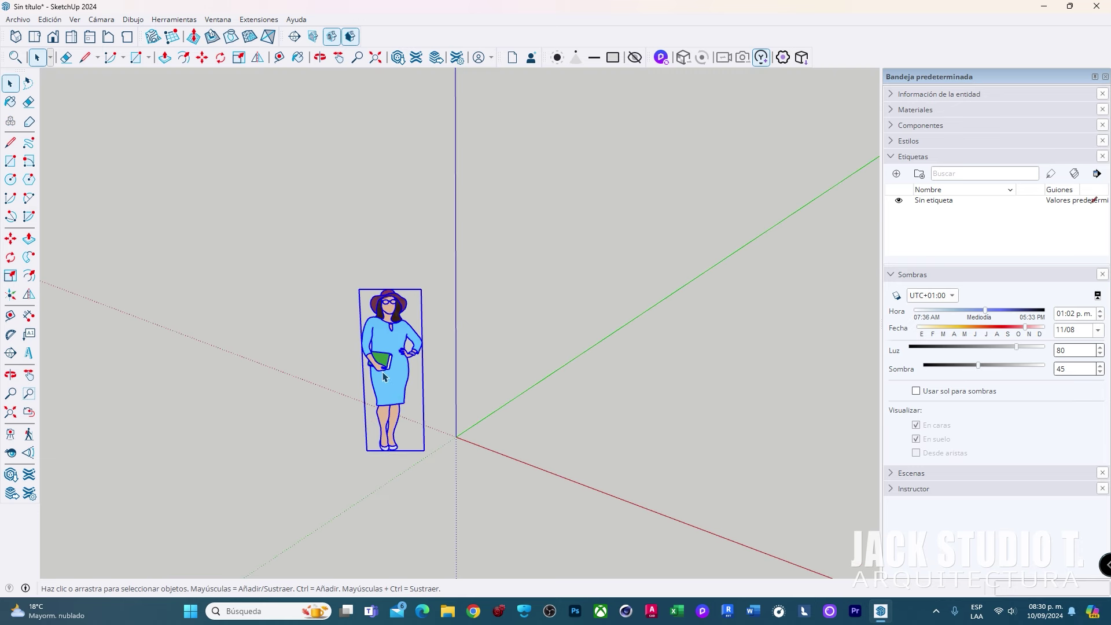
{"action": "left_click", "coordinate": [457, 375]}
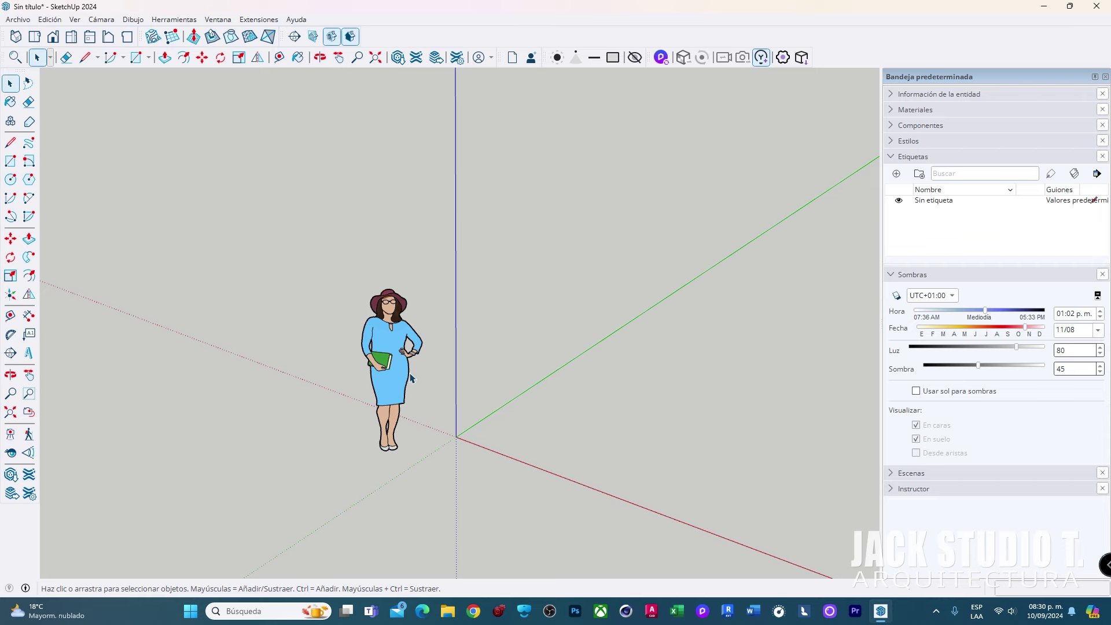
{"action": "key", "text": "o"}
{"action": "mouse_move", "coordinate": [387, 380]}
{"action": "left_mouse_down"}
{"action": "mouse_move", "coordinate": [471, 387]}
{"action": "mouse_move", "coordinate": [250, 401]}
{"action": "mouse_move", "coordinate": [337, 335]}
{"action": "mouse_move", "coordinate": [422, 397]}
{"action": "left_mouse_up"}
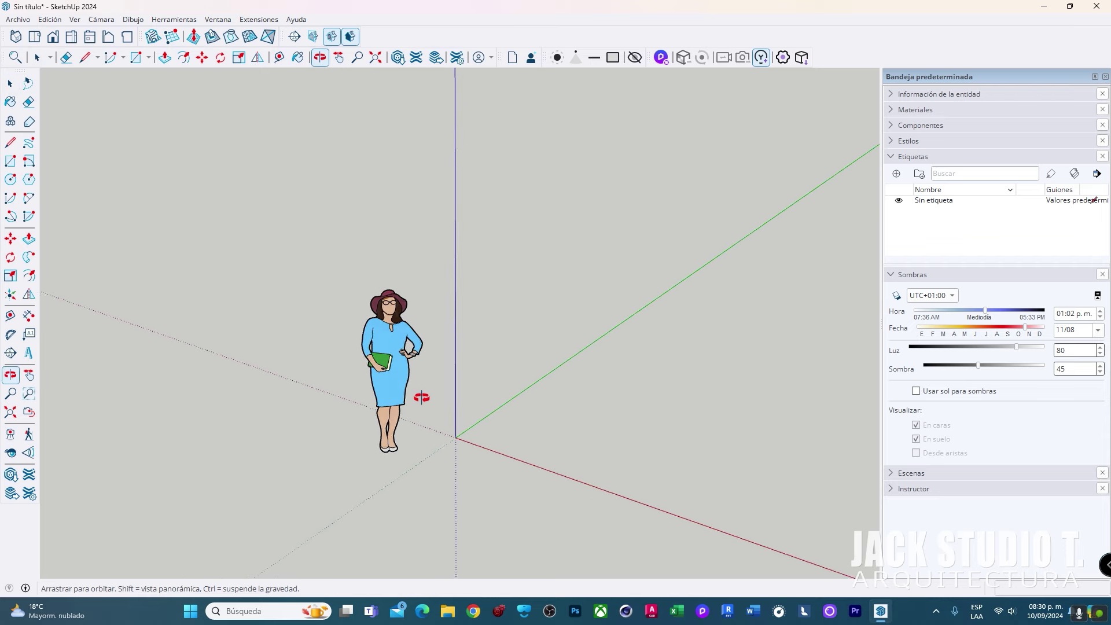
{"action": "key", "text": "space"}
{"action": "scroll", "coordinate": [392, 396], "scroll_direction": "up", "scroll_amount": 1}
{"action": "scroll", "coordinate": [392, 397], "scroll_direction": "up", "scroll_amount": 2}
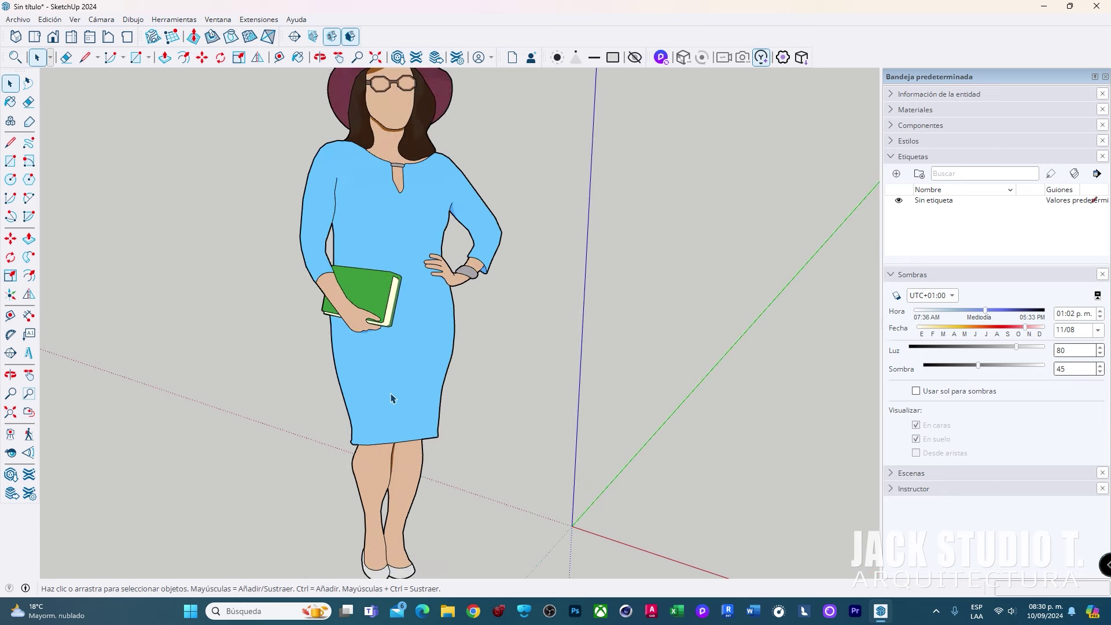
{"action": "scroll", "coordinate": [393, 392], "scroll_direction": "down", "scroll_amount": 3}
{"action": "scroll", "coordinate": [399, 380], "scroll_direction": "down", "scroll_amount": 1}
{"action": "scroll", "coordinate": [398, 381], "scroll_direction": "up", "scroll_amount": 3}
{"action": "scroll", "coordinate": [399, 383], "scroll_direction": "down", "scroll_amount": 3}
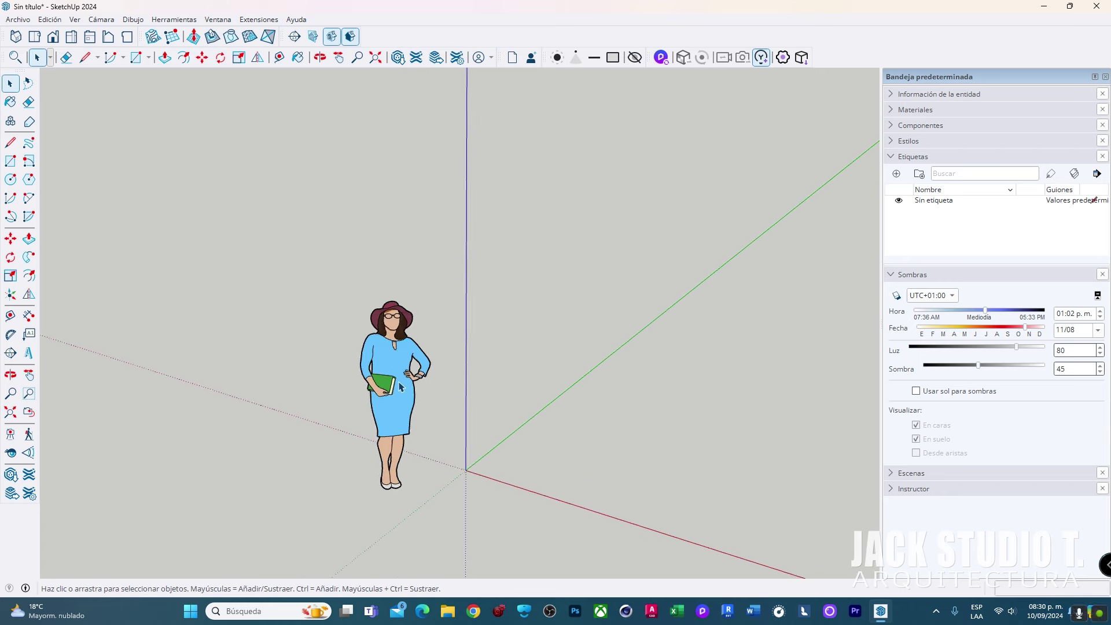
{"action": "scroll", "coordinate": [401, 387], "scroll_direction": "down", "scroll_amount": 1}
{"action": "scroll", "coordinate": [400, 386], "scroll_direction": "up", "scroll_amount": 1}
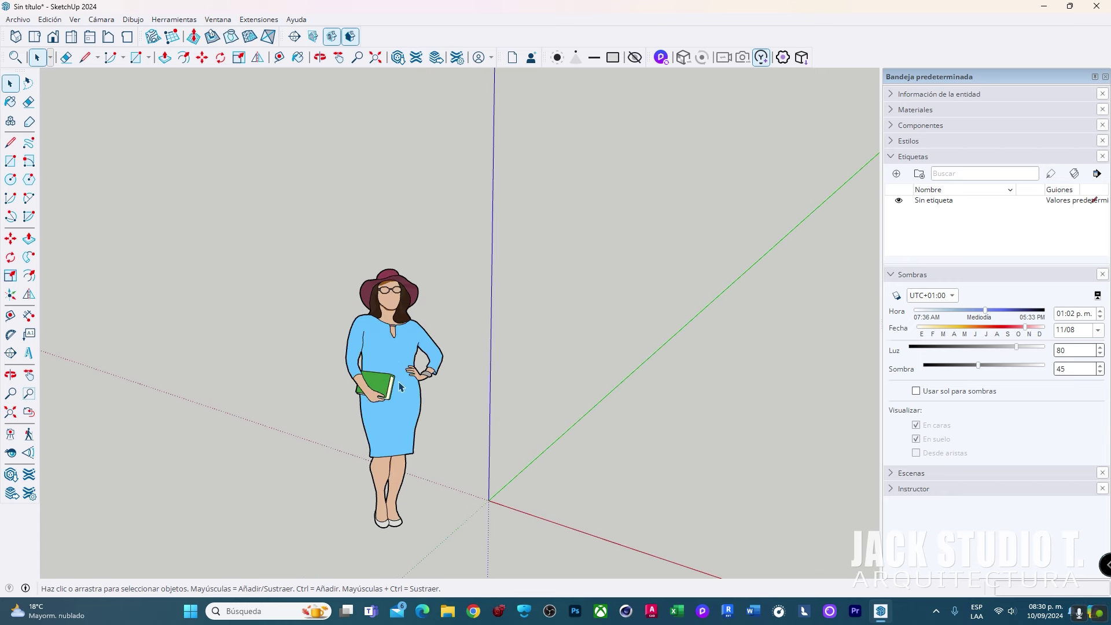
{"action": "right_click", "coordinate": [391, 352]}
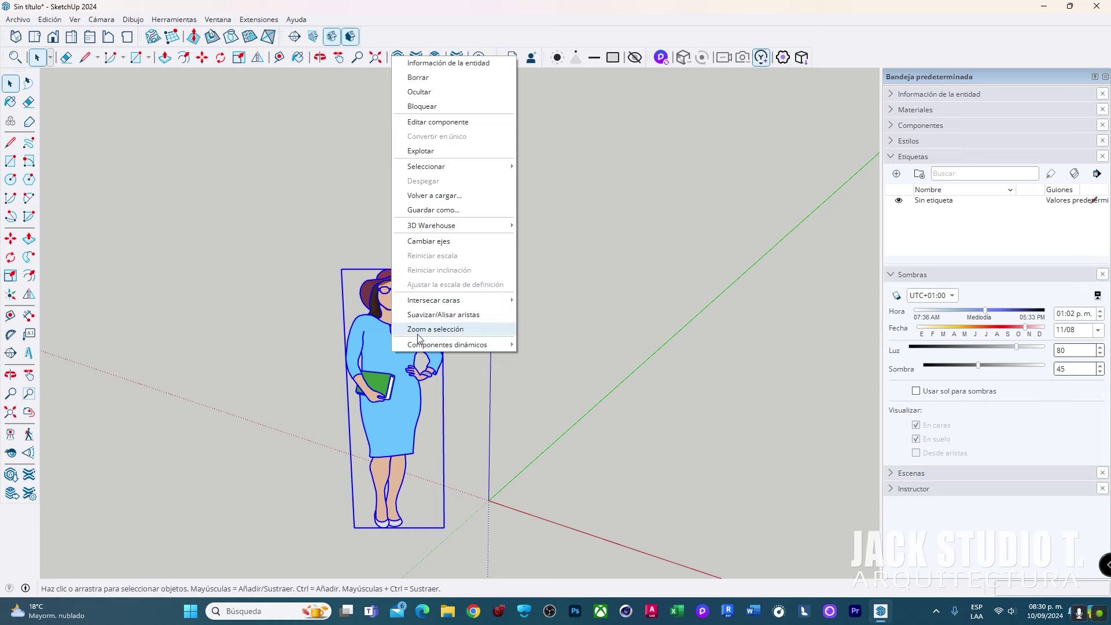
{"action": "left_click", "coordinate": [381, 211]}
{"action": "scroll", "coordinate": [405, 349], "scroll_direction": "down", "scroll_amount": 2}
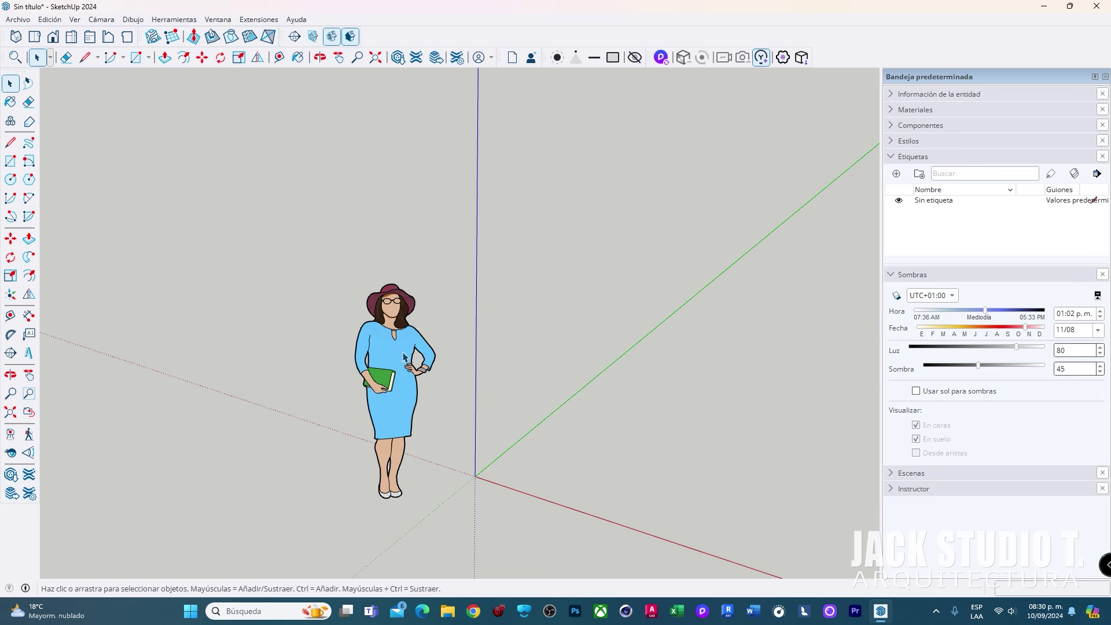
{"action": "scroll", "coordinate": [407, 324], "scroll_direction": "up", "scroll_amount": 3}
{"action": "middle_click_drag", "start_coordinate": [408, 312], "coordinate": [414, 311]}
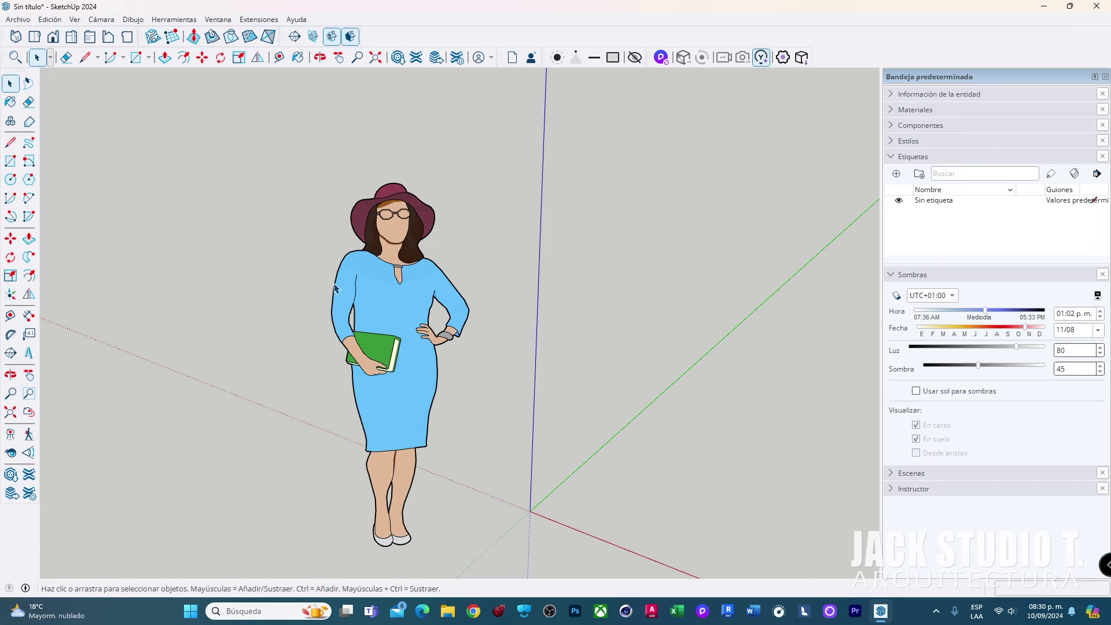
{"action": "middle_click_drag", "start_coordinate": [335, 288], "coordinate": [322, 302]}
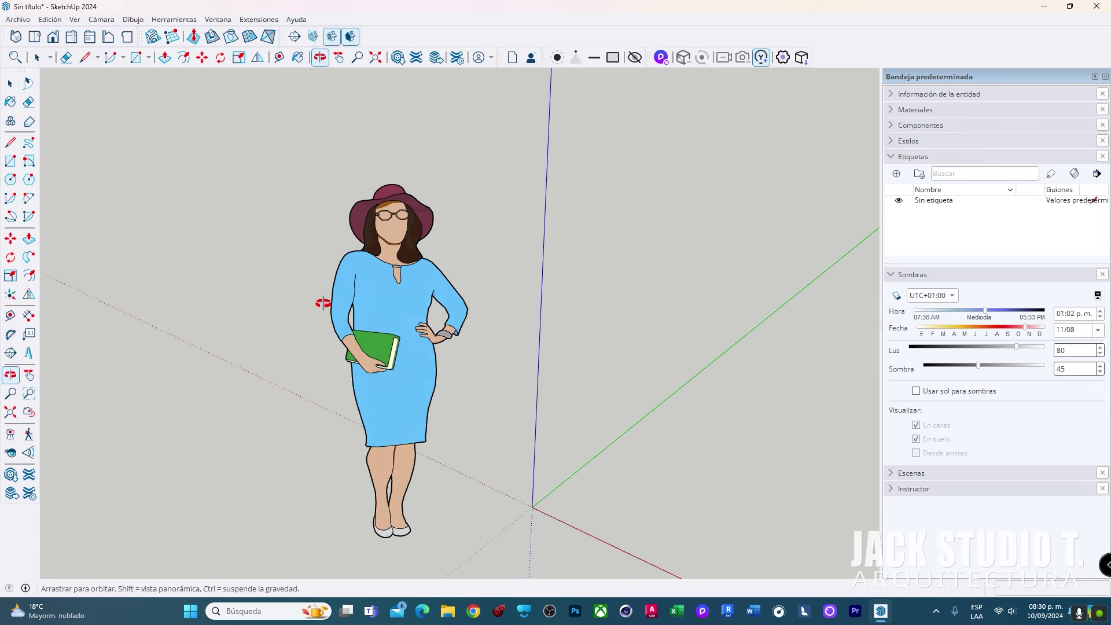
{"action": "left_click", "coordinate": [12, 377]}
{"action": "mouse_move", "coordinate": [402, 330]}
{"action": "left_mouse_down"}
{"action": "mouse_move", "coordinate": [590, 322]}
{"action": "mouse_move", "coordinate": [447, 368]}
{"action": "mouse_move", "coordinate": [407, 362]}
{"action": "mouse_move", "coordinate": [329, 321]}
{"action": "left_mouse_up"}
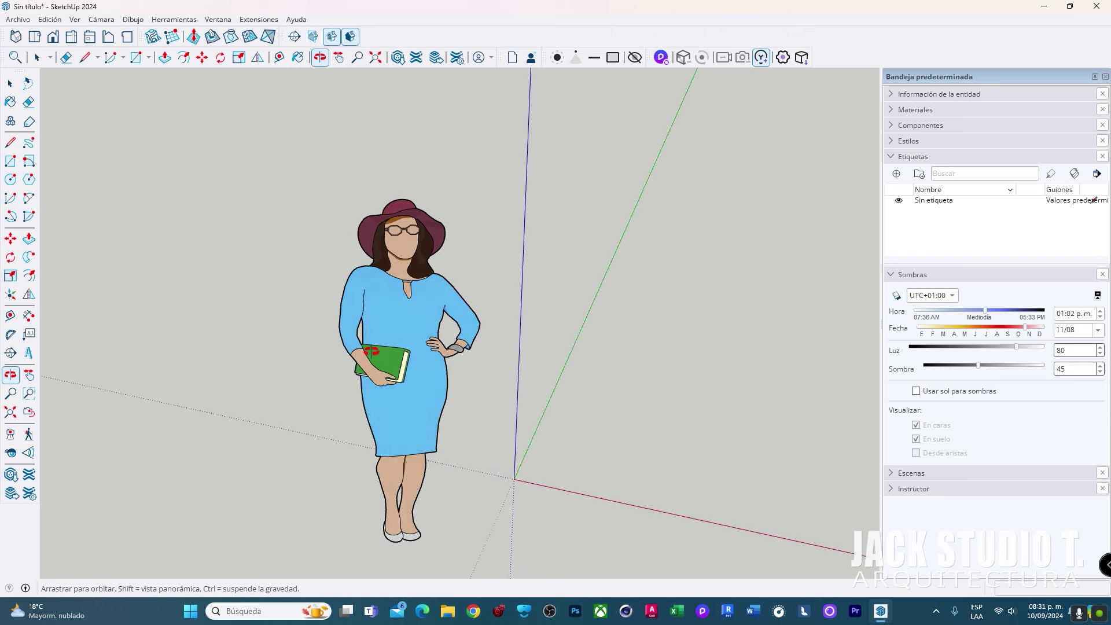
{"action": "key", "text": "space"}
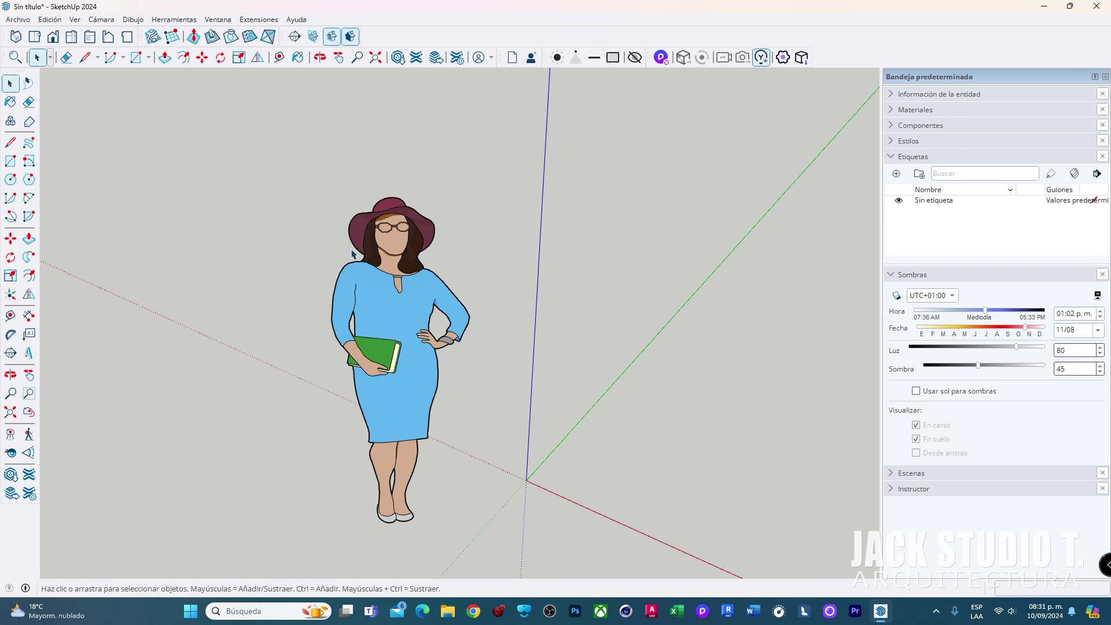
{"action": "mouse_move", "coordinate": [276, 182]}
{"action": "left_mouse_down"}
{"action": "mouse_move", "coordinate": [385, 323]}
{"action": "mouse_move", "coordinate": [613, 511]}
{"action": "left_mouse_up"}
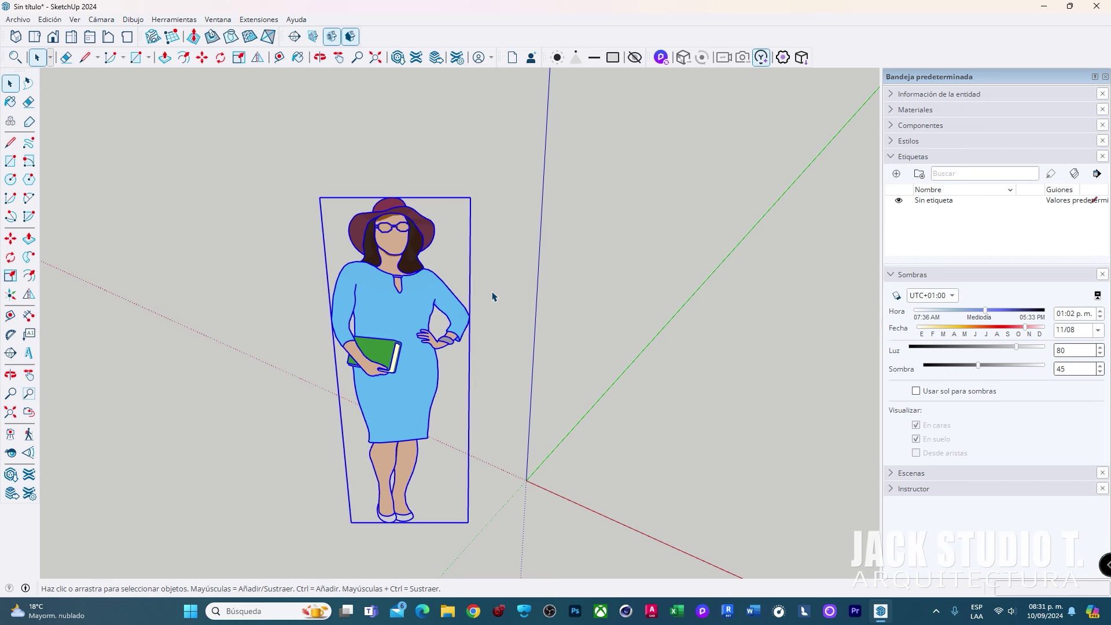
Copy the woman figure to the right of the vertical axis with Move and Ctrl
{"action": "left_click", "coordinate": [431, 332], "text": "shift"}
{"action": "key", "text": "m"}
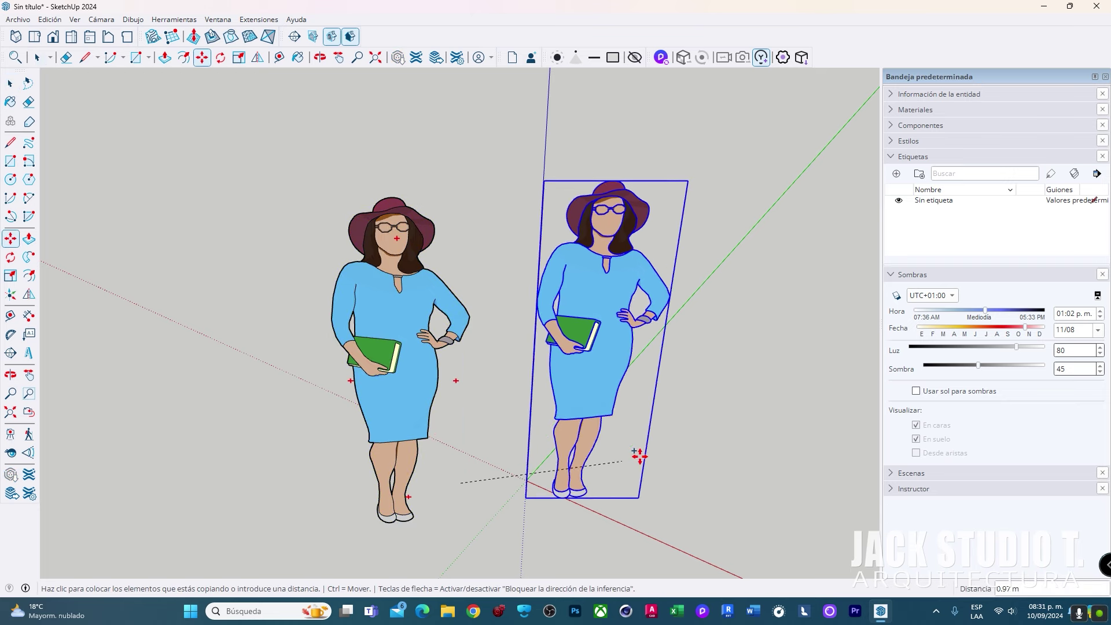
{"action": "left_click_drag", "start_coordinate": [461, 476], "coordinate": [645, 449], "text": "ctrl"}
{"action": "key", "text": "space"}
Window-select both figures together after several selection attempts
{"action": "left_click", "coordinate": [387, 261]}
{"action": "left_click_drag", "start_coordinate": [256, 104], "coordinate": [798, 580]}
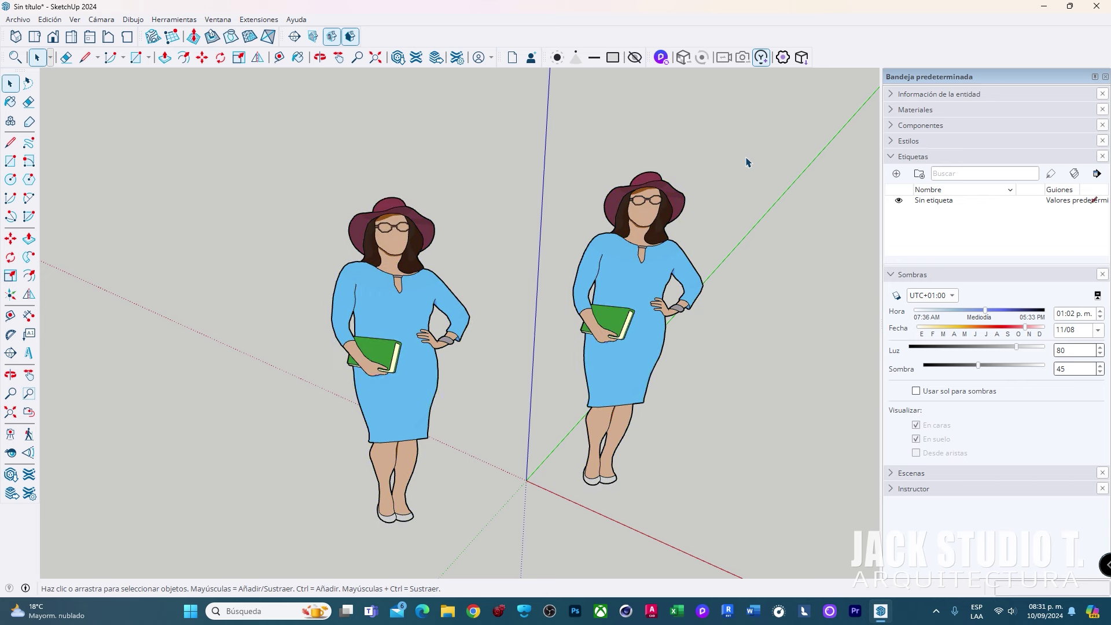
{"action": "left_click_drag", "start_coordinate": [746, 162], "coordinate": [293, 389]}
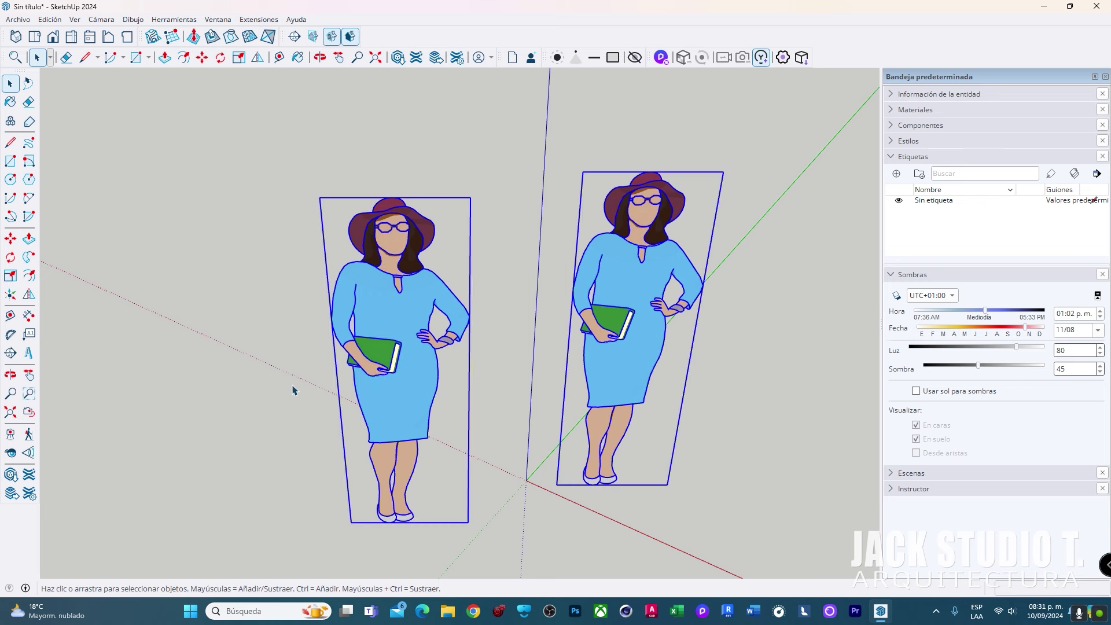
{"action": "left_click", "coordinate": [273, 144]}
{"action": "left_click", "coordinate": [398, 354]}
{"action": "scroll", "coordinate": [398, 355], "scroll_direction": "down", "scroll_amount": 3}
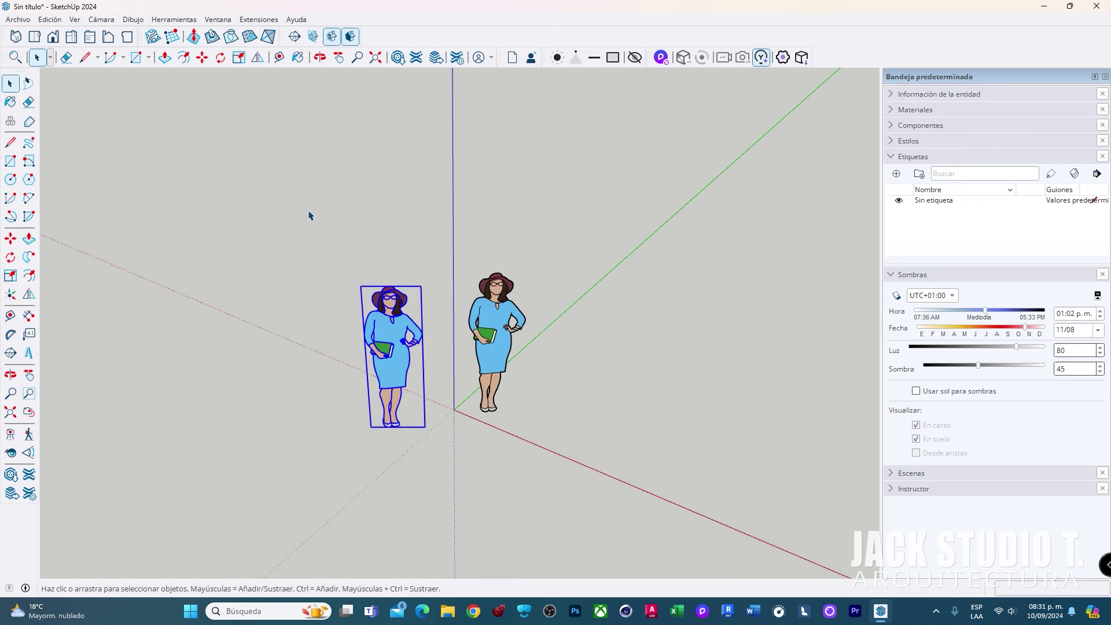
{"action": "left_click_drag", "start_coordinate": [299, 217], "coordinate": [618, 392]}
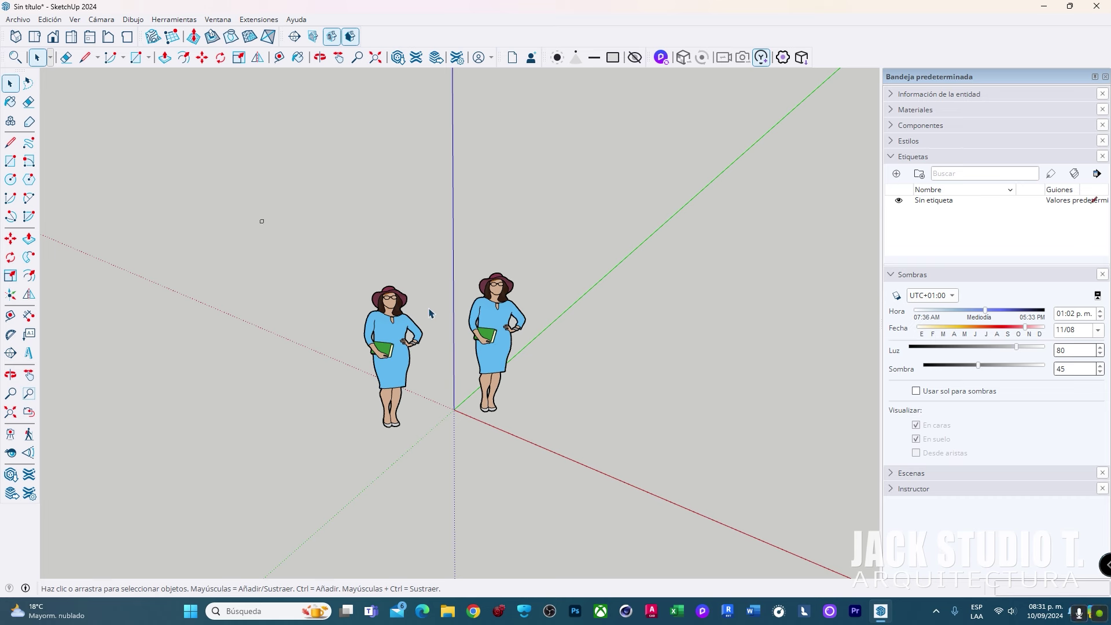
{"action": "left_click_drag", "start_coordinate": [260, 220], "coordinate": [585, 356]}
{"action": "left_click_drag", "start_coordinate": [302, 243], "coordinate": [629, 360]}
{"action": "left_click_drag", "start_coordinate": [299, 215], "coordinate": [685, 518]}
Select only the copied figure on the right and delete it
{"action": "left_click", "coordinate": [593, 357]}
{"action": "left_click_drag", "start_coordinate": [578, 256], "coordinate": [359, 305]}
{"action": "left_click", "coordinate": [433, 280]}
{"action": "left_click", "coordinate": [489, 327]}
{"action": "key", "text": "Delete"}
{"action": "right_click", "coordinate": [398, 329]}
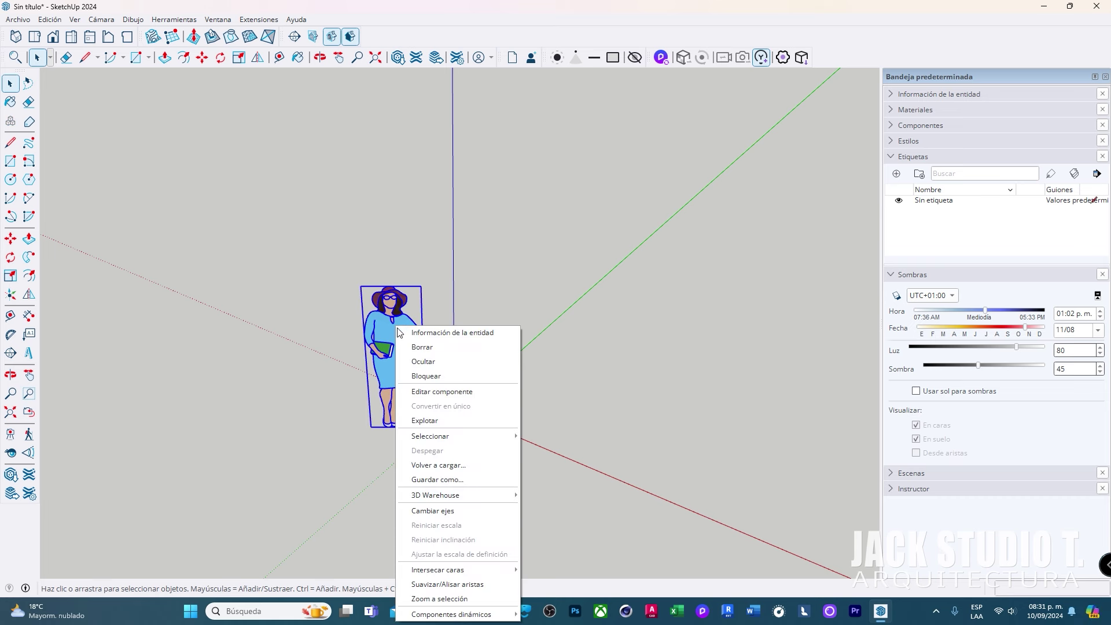
{"action": "middle_click_drag", "start_coordinate": [397, 324], "coordinate": [392, 346]}
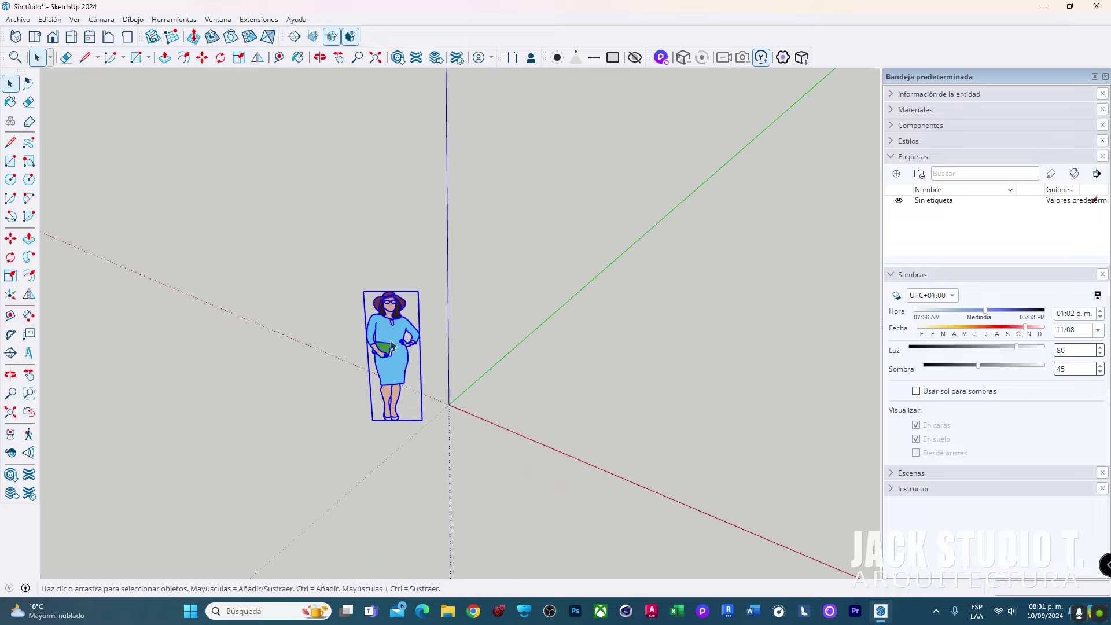
{"action": "scroll", "coordinate": [392, 346], "scroll_direction": "up", "scroll_amount": 2}
{"action": "scroll", "coordinate": [392, 345], "scroll_direction": "up", "scroll_amount": 2}
{"action": "scroll", "coordinate": [392, 345], "scroll_direction": "up", "scroll_amount": 3}
{"action": "scroll", "coordinate": [392, 346], "scroll_direction": "up", "scroll_amount": 2}
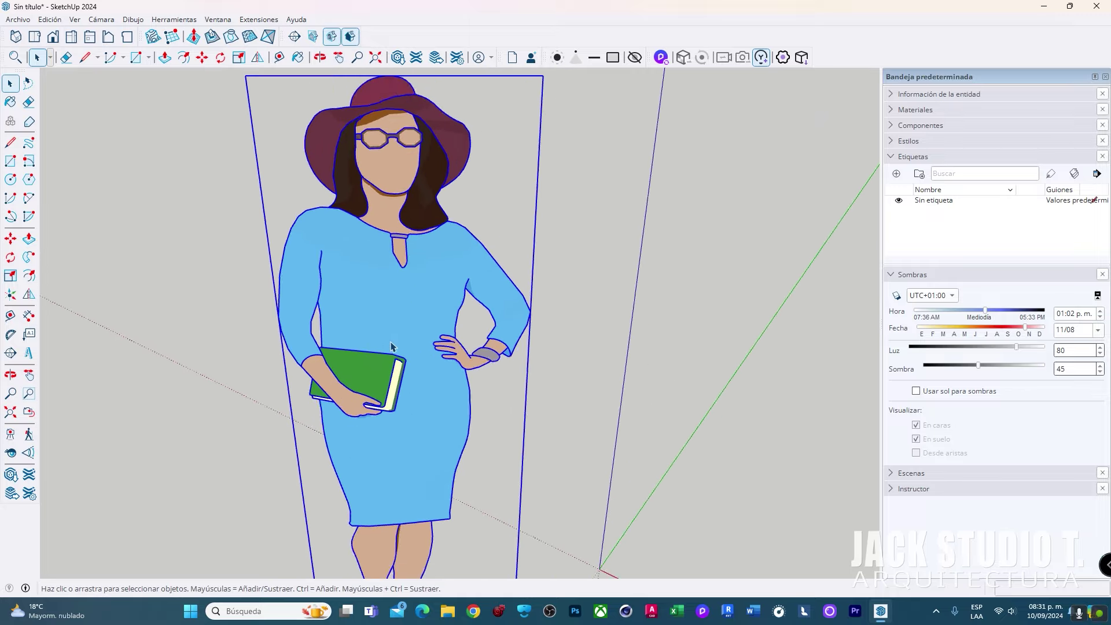
{"action": "scroll", "coordinate": [392, 345], "scroll_direction": "down", "scroll_amount": 3}
{"action": "mouse_move", "coordinate": [398, 332]}
{"action": "middle_mouse_down"}
{"action": "mouse_move", "coordinate": [312, 347]}
{"action": "mouse_move", "coordinate": [698, 332]}
{"action": "mouse_move", "coordinate": [221, 340]}
{"action": "mouse_move", "coordinate": [408, 394]}
{"action": "mouse_move", "coordinate": [402, 383]}
{"action": "mouse_move", "coordinate": [640, 384]}
{"action": "mouse_move", "coordinate": [223, 347]}
{"action": "mouse_move", "coordinate": [663, 378]}
{"action": "mouse_move", "coordinate": [209, 371]}
{"action": "mouse_move", "coordinate": [505, 347]}
{"action": "mouse_move", "coordinate": [447, 249]}
{"action": "mouse_move", "coordinate": [464, 517]}
{"action": "mouse_move", "coordinate": [470, 366]}
{"action": "mouse_move", "coordinate": [454, 324]}
{"action": "mouse_move", "coordinate": [570, 340]}
{"action": "mouse_move", "coordinate": [758, 341]}
{"action": "mouse_move", "coordinate": [553, 350]}
{"action": "mouse_move", "coordinate": [505, 314]}
{"action": "middle_mouse_up"}
{"action": "key", "text": "space"}
{"action": "scroll", "coordinate": [453, 321], "scroll_direction": "up", "scroll_amount": 2}
{"action": "scroll", "coordinate": [453, 321], "scroll_direction": "up", "scroll_amount": 2}
{"action": "left_click", "coordinate": [308, 303]}
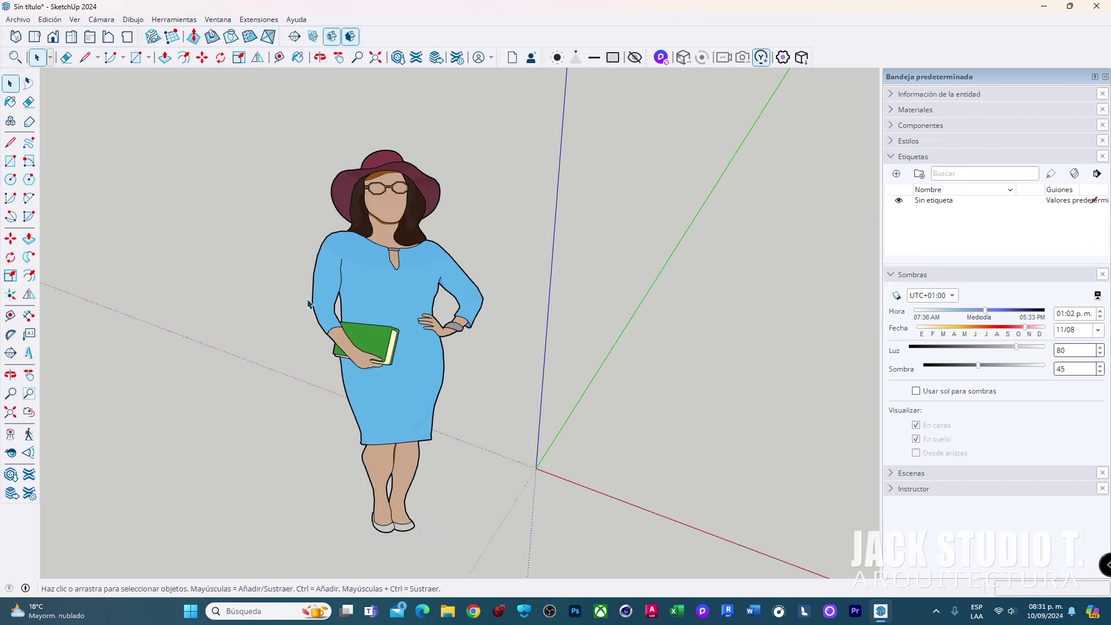
{"action": "left_click", "coordinate": [371, 322]}
{"action": "scroll", "coordinate": [371, 322], "scroll_direction": "down", "scroll_amount": 3}
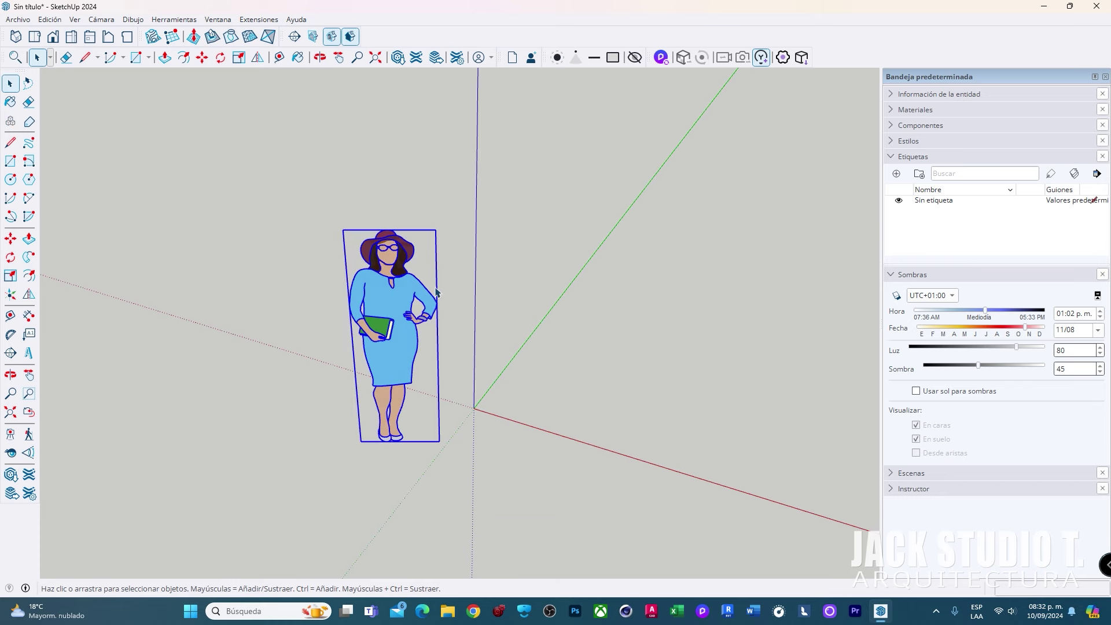
{"action": "mouse_move", "coordinate": [435, 293]}
{"action": "middle_mouse_down"}
{"action": "mouse_move", "coordinate": [452, 260]}
{"action": "mouse_move", "coordinate": [422, 293]}
{"action": "mouse_move", "coordinate": [345, 301]}
{"action": "middle_mouse_up"}
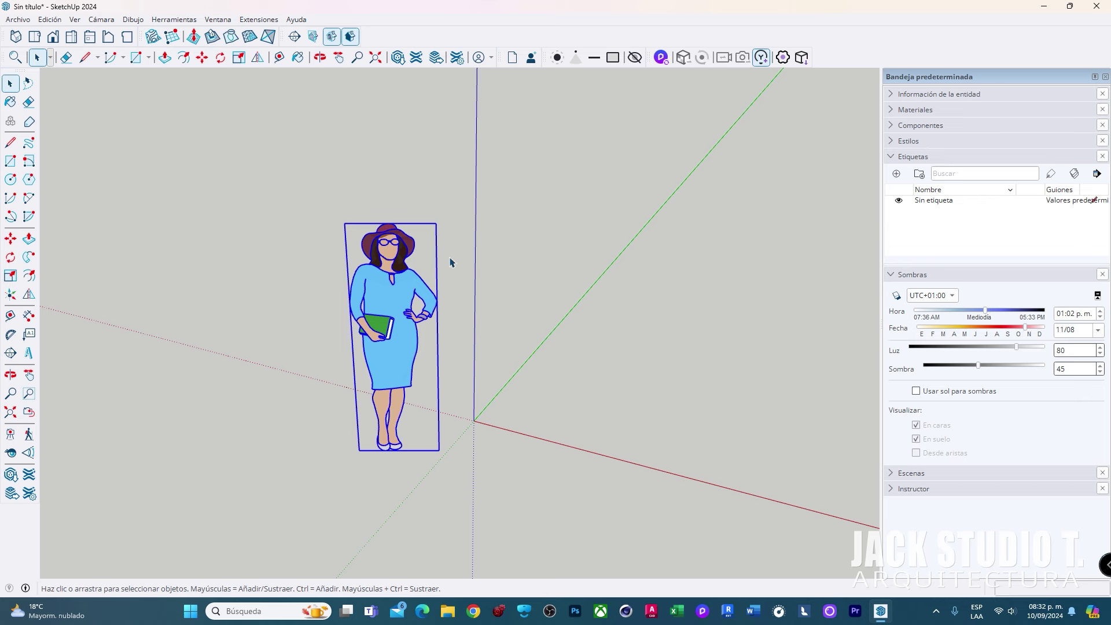
{"action": "left_click", "coordinate": [430, 364]}
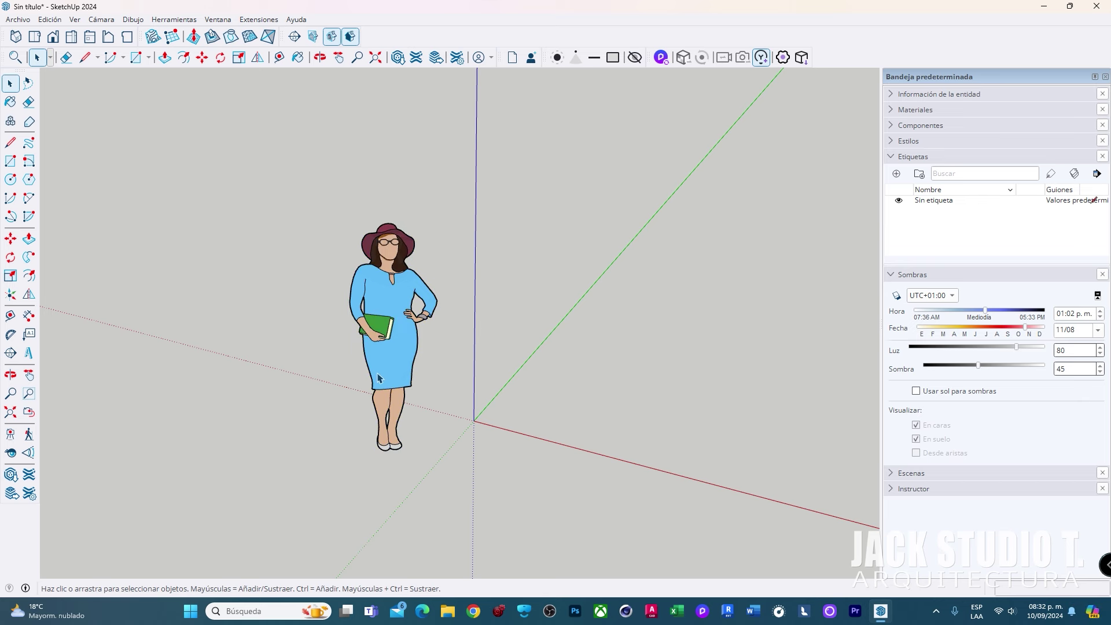
{"action": "mouse_move", "coordinate": [411, 344]}
{"action": "middle_mouse_down"}
{"action": "mouse_move", "coordinate": [380, 332]}
{"action": "mouse_move", "coordinate": [408, 254]}
{"action": "middle_mouse_up"}
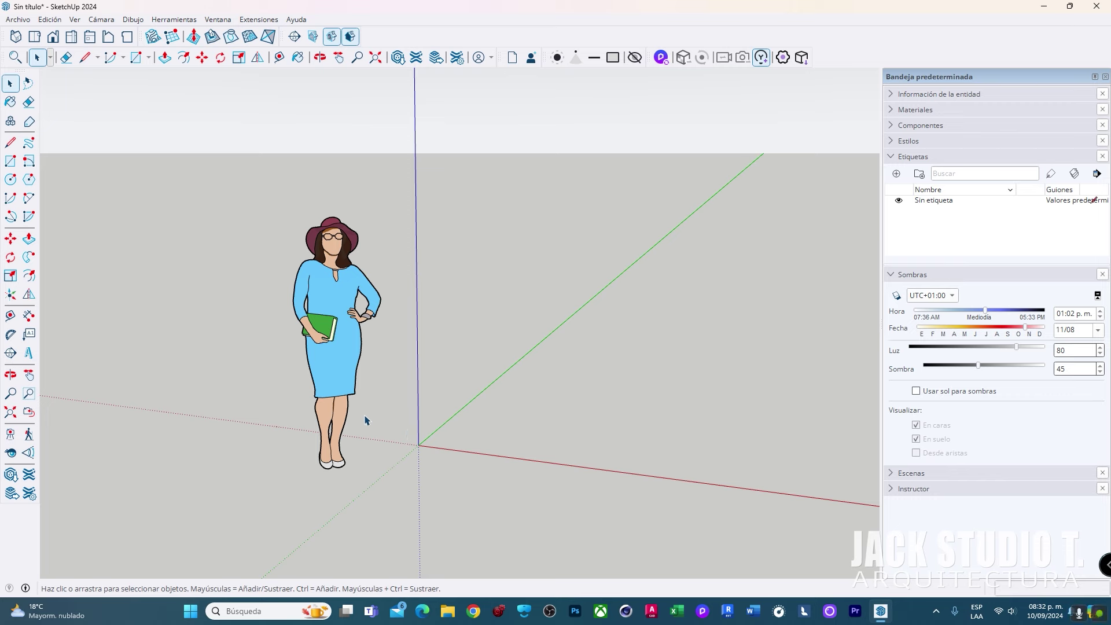
{"action": "mouse_move", "coordinate": [340, 379]}
{"action": "middle_mouse_down"}
{"action": "mouse_move", "coordinate": [310, 384]}
{"action": "mouse_move", "coordinate": [404, 421]}
{"action": "middle_mouse_up"}
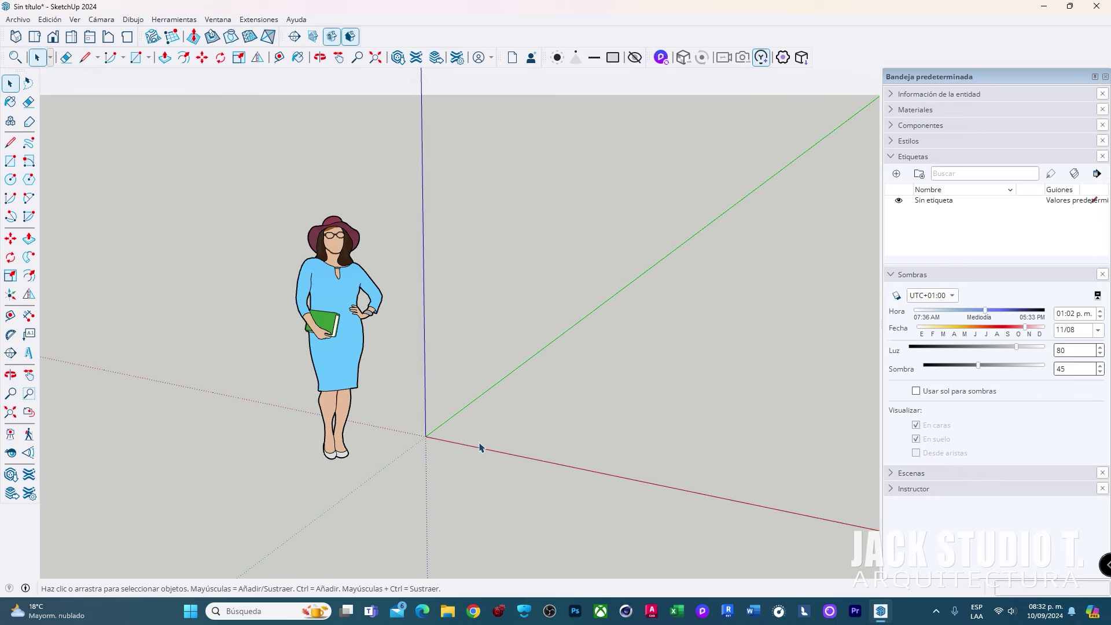
{"action": "middle_click_drag", "start_coordinate": [364, 354], "coordinate": [716, 262]}
{"action": "mouse_move", "coordinate": [425, 400]}
{"action": "middle_mouse_down"}
{"action": "mouse_move", "coordinate": [265, 228]}
{"action": "mouse_move", "coordinate": [328, 491]}
{"action": "mouse_move", "coordinate": [311, 389]}
{"action": "middle_mouse_up"}
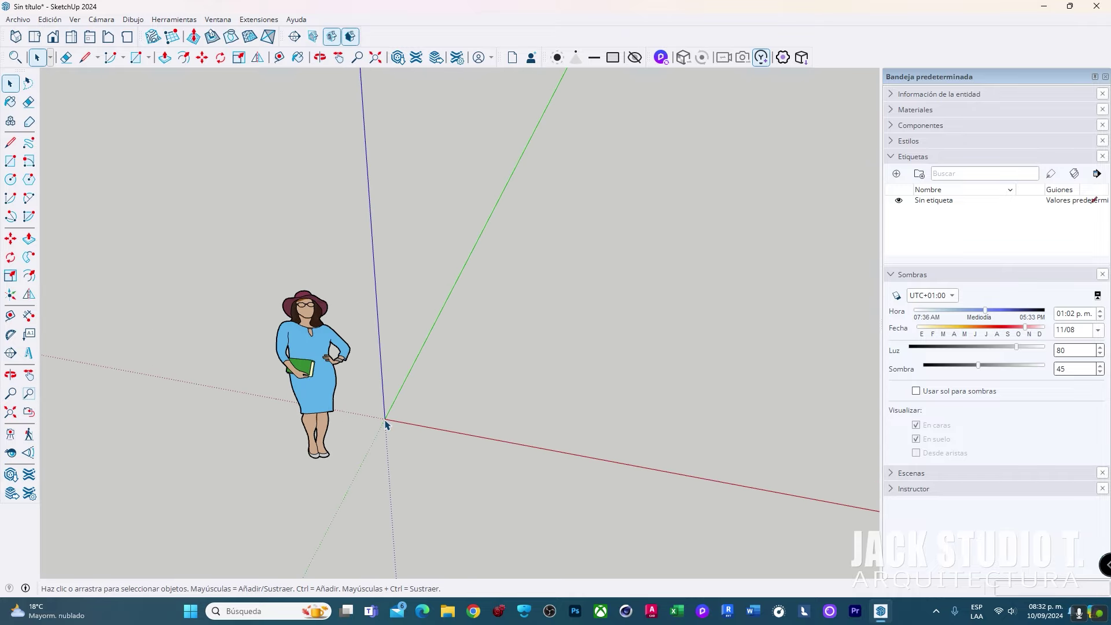
{"action": "scroll", "coordinate": [386, 424], "scroll_direction": "up", "scroll_amount": 2}
{"action": "scroll", "coordinate": [386, 423], "scroll_direction": "up", "scroll_amount": 2}
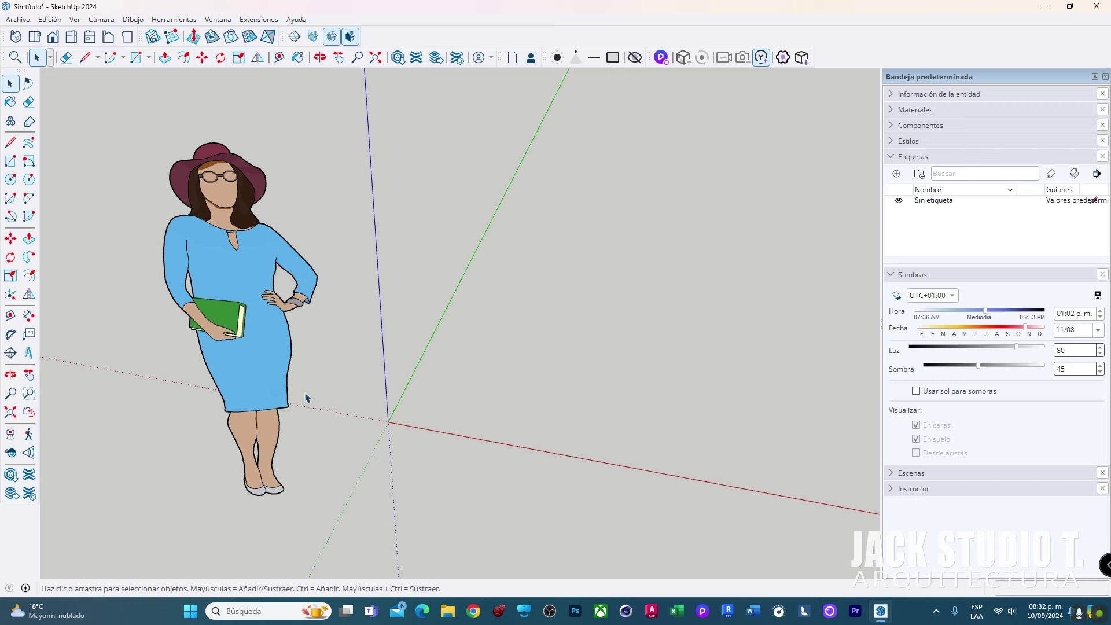
{"action": "scroll", "coordinate": [267, 389], "scroll_direction": "down", "scroll_amount": 2}
{"action": "scroll", "coordinate": [260, 356], "scroll_direction": "down", "scroll_amount": 3}
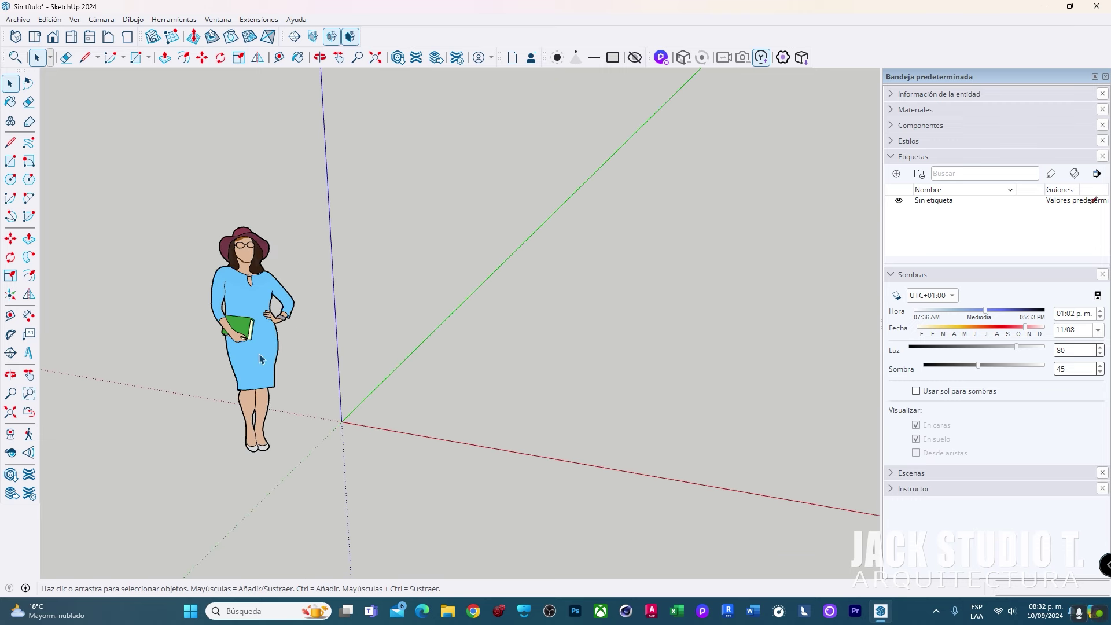
{"action": "middle_click_drag", "start_coordinate": [261, 355], "coordinate": [370, 359], "text": "shift"}
{"action": "scroll", "coordinate": [369, 358], "scroll_direction": "up", "scroll_amount": 3}
{"action": "middle_click_drag", "start_coordinate": [513, 190], "coordinate": [488, 191], "text": "shift"}
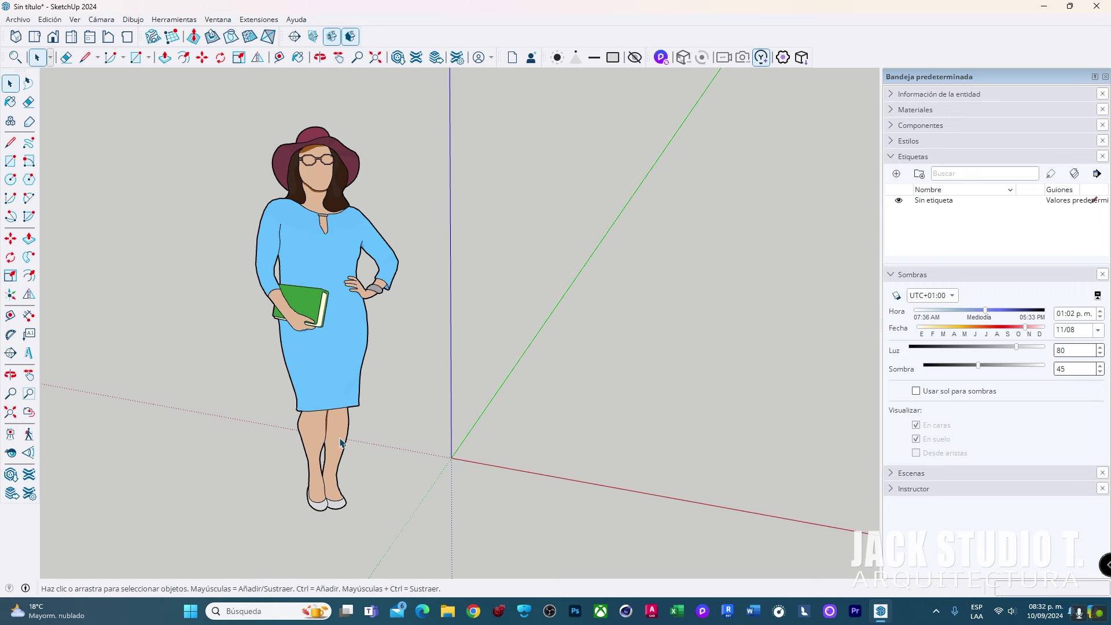
{"action": "scroll", "coordinate": [318, 378], "scroll_direction": "down", "scroll_amount": 3}
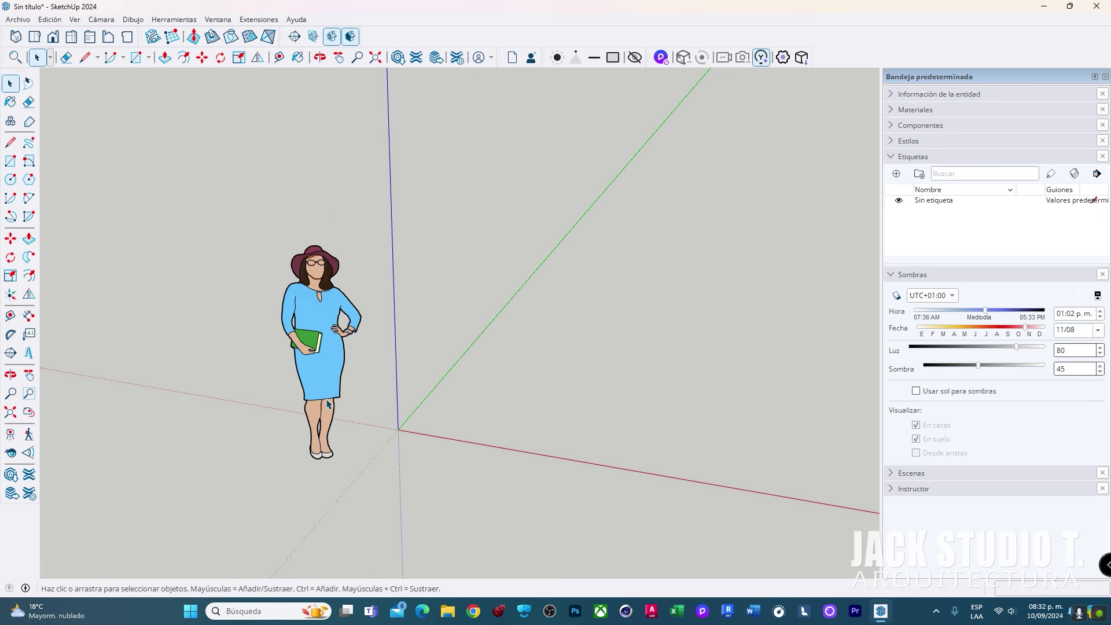
{"action": "mouse_move", "coordinate": [329, 400]}
{"action": "middle_mouse_down"}
{"action": "mouse_move", "coordinate": [311, 386]}
{"action": "mouse_move", "coordinate": [343, 398]}
{"action": "mouse_move", "coordinate": [372, 390]}
{"action": "middle_mouse_up"}
{"action": "scroll", "coordinate": [343, 398], "scroll_direction": "up", "scroll_amount": 3}
{"action": "scroll", "coordinate": [388, 437], "scroll_direction": "down", "scroll_amount": 3}
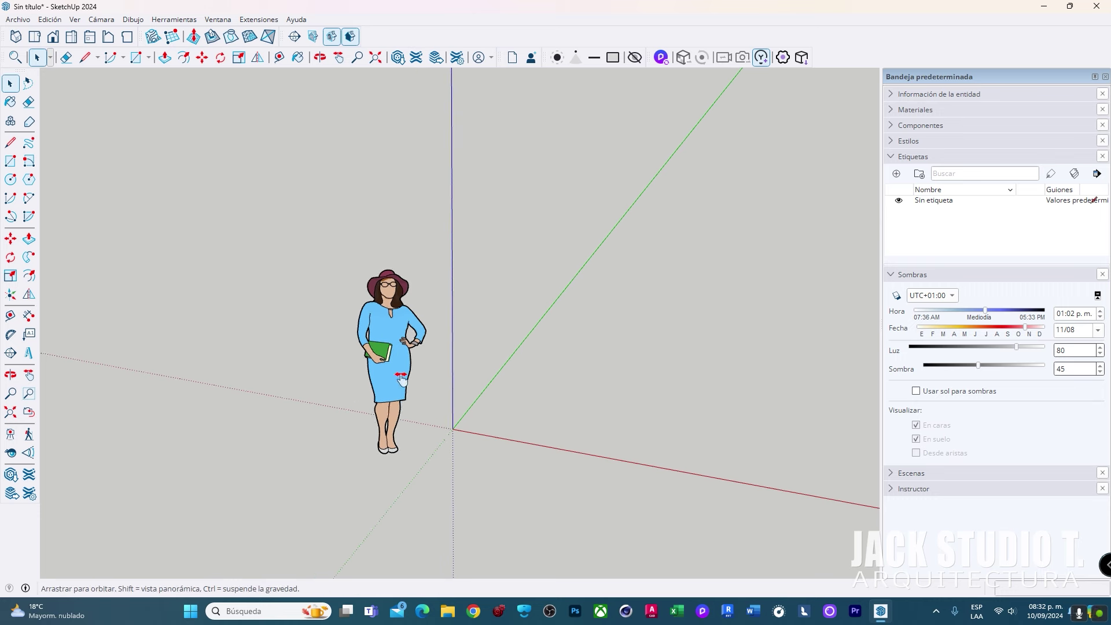
{"action": "left_click", "coordinate": [31, 104]}
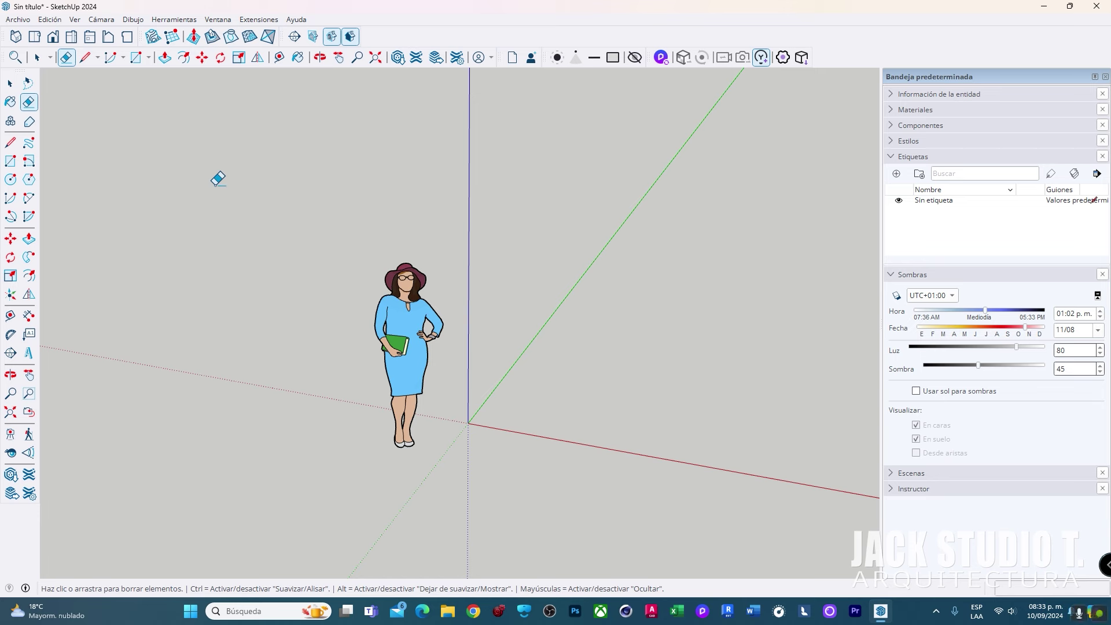
{"action": "middle_click", "coordinate": [427, 311]}
{"action": "middle_click_drag", "start_coordinate": [427, 311], "coordinate": [405, 301]}
{"action": "scroll", "coordinate": [382, 292], "scroll_direction": "up", "scroll_amount": 1}
Move the woman figure to sit near the green axis
{"action": "scroll", "coordinate": [376, 289], "scroll_direction": "up", "scroll_amount": 1}
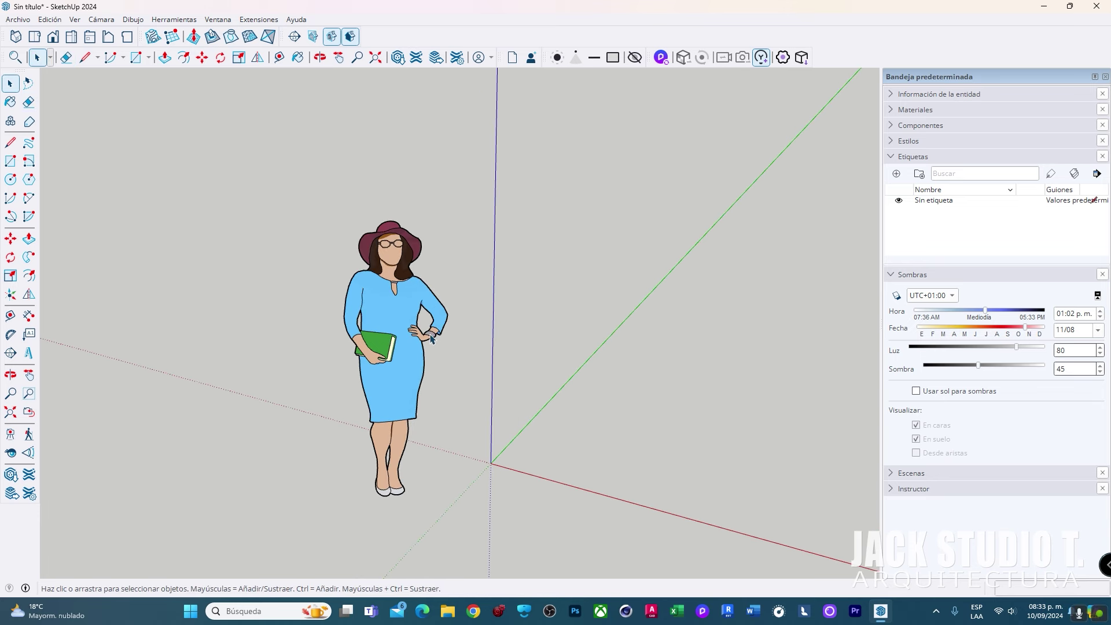
{"action": "scroll", "coordinate": [368, 285], "scroll_direction": "up", "scroll_amount": 1}
{"action": "key", "text": "space"}
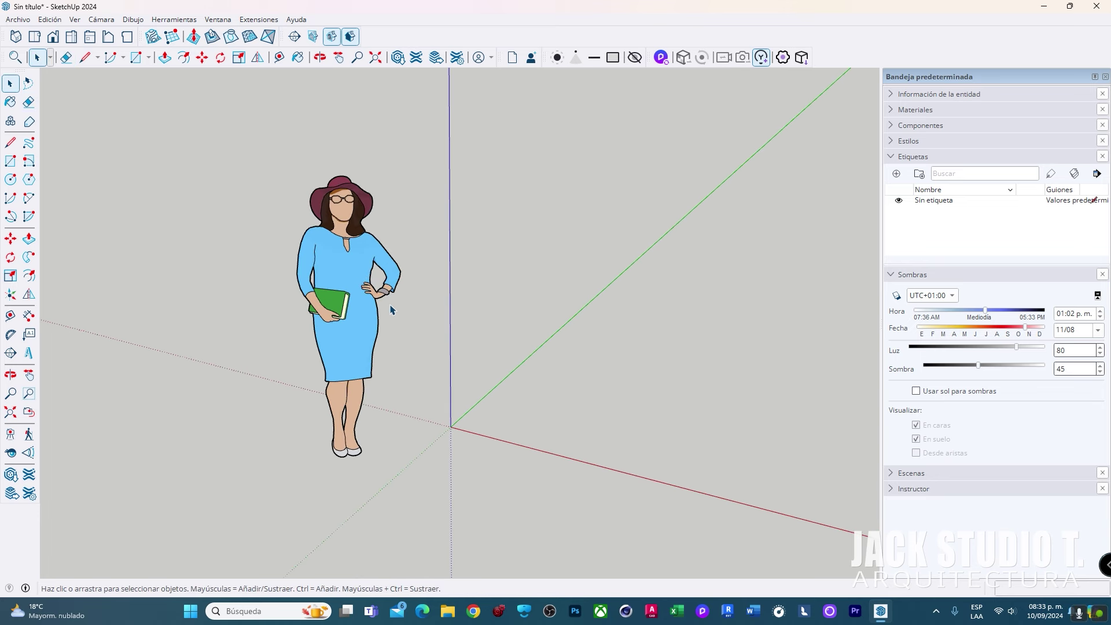
{"action": "key", "text": "m"}
{"action": "mouse_move", "coordinate": [347, 330]}
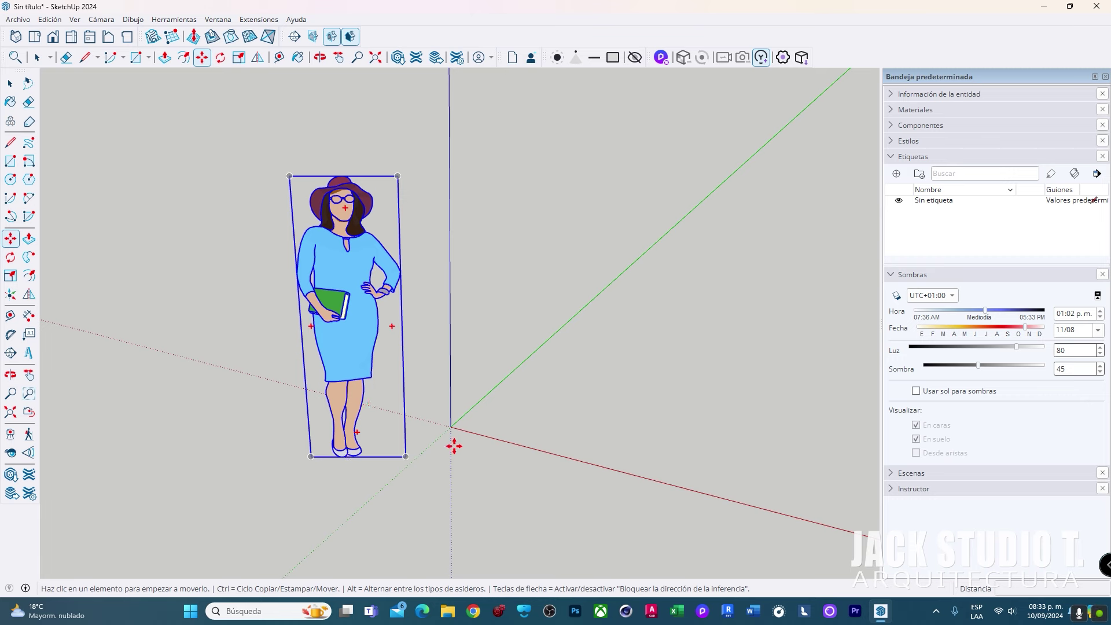
{"action": "key", "text": "space"}
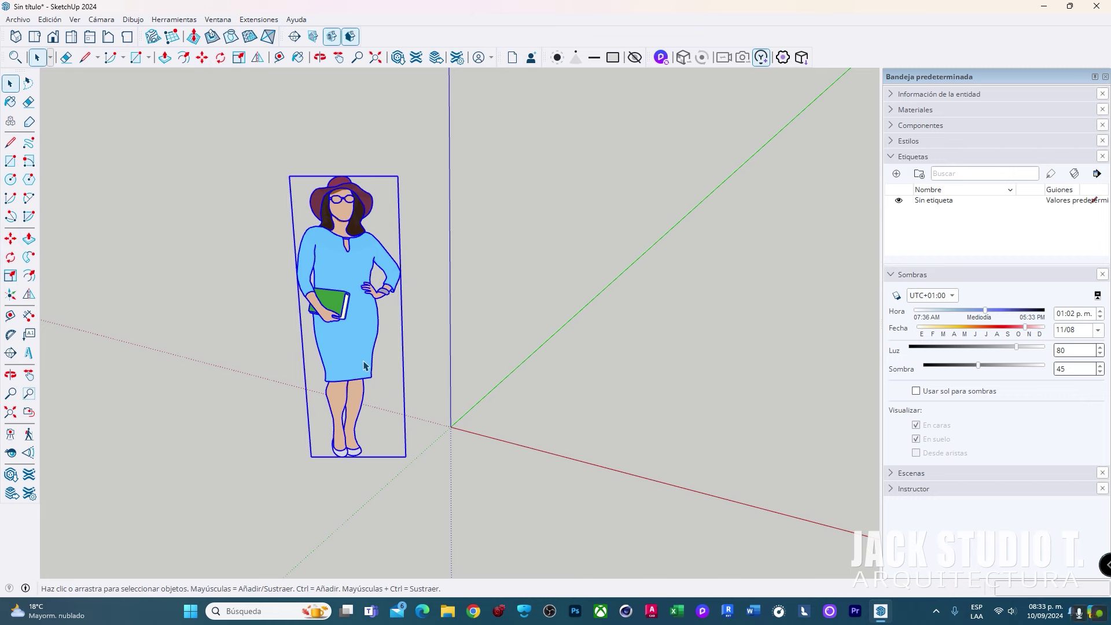
{"action": "key", "text": "m"}
{"action": "left_click", "coordinate": [350, 468]}
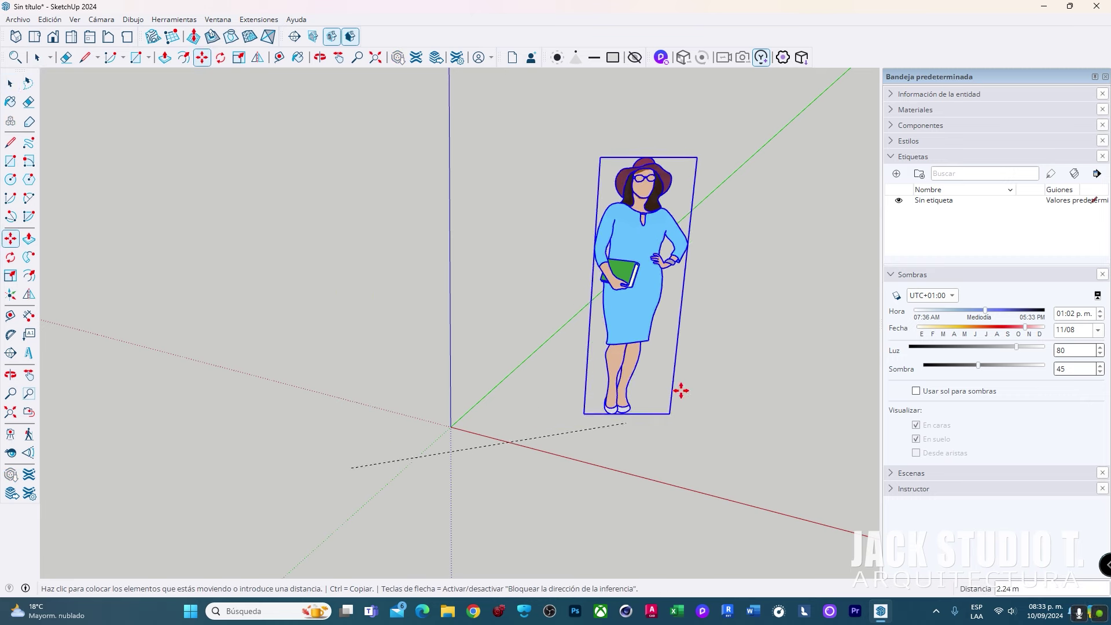
{"action": "left_click", "coordinate": [561, 370]}
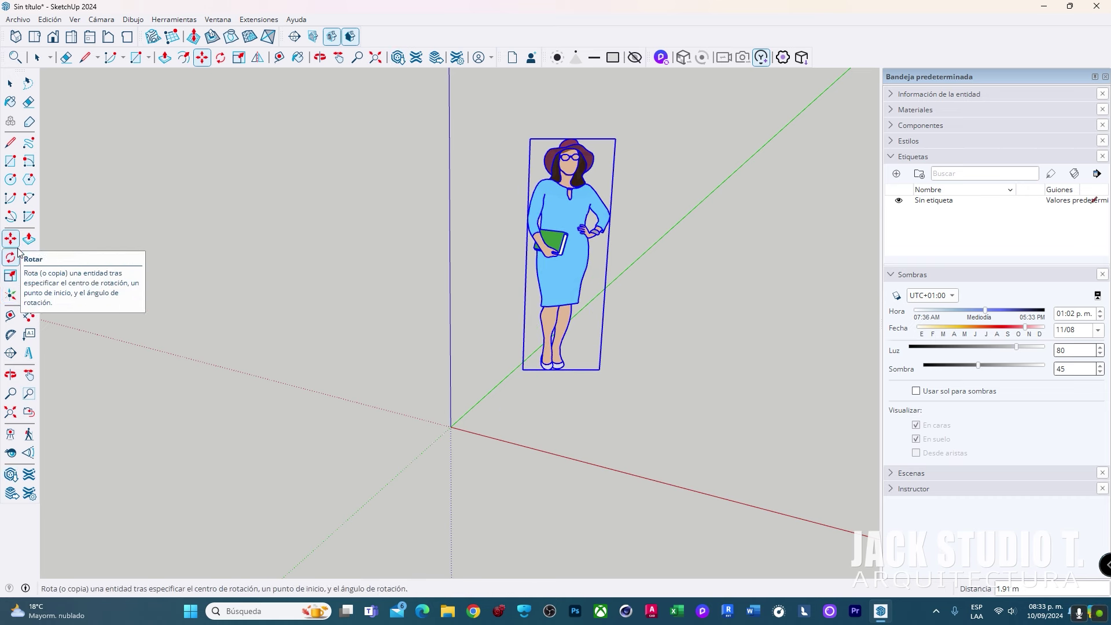
Scale the figure down, then undo back to its larger size and recentre the view
{"action": "left_click", "coordinate": [10, 276]}
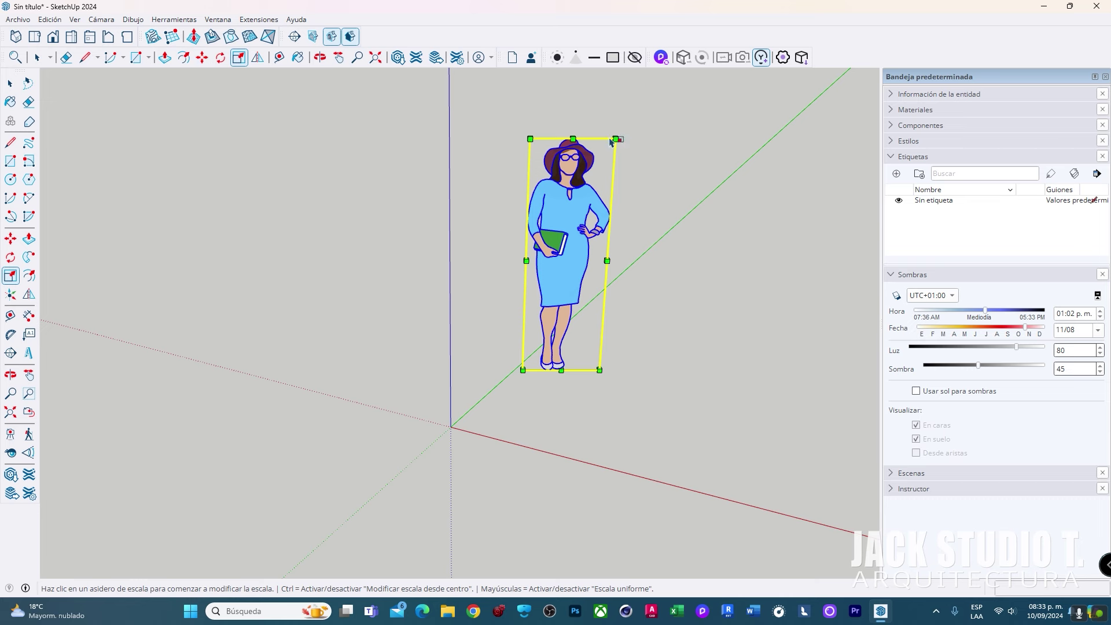
{"action": "left_click_drag", "start_coordinate": [610, 142], "coordinate": [581, 267]}
{"action": "key", "text": "space"}
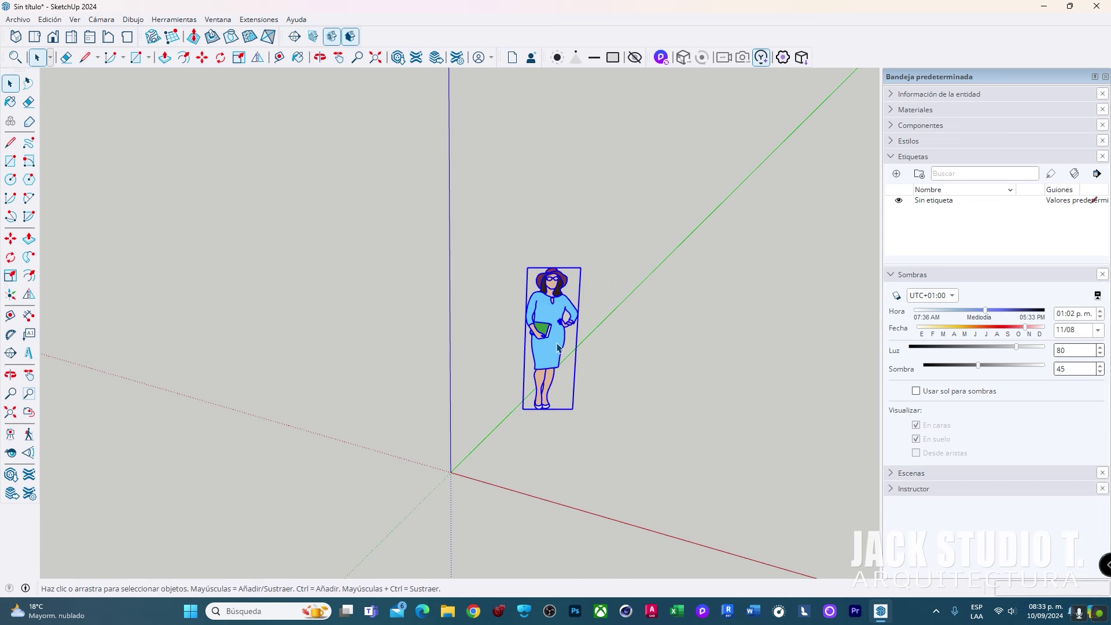
{"action": "key", "text": "ctrl+z"}
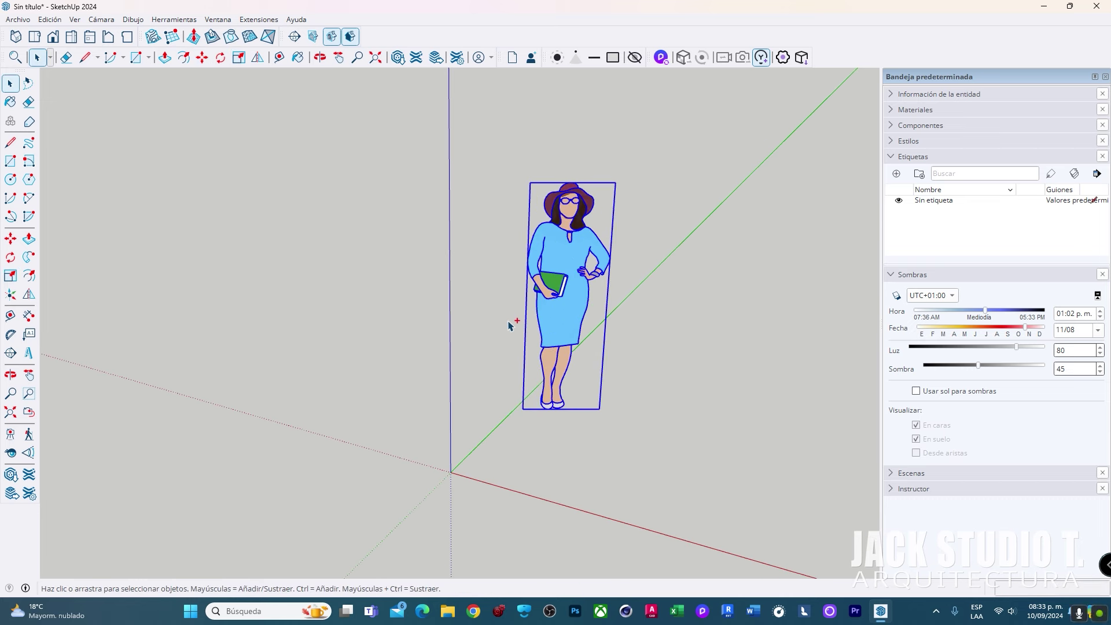
{"action": "key", "text": "ctrl+y"}
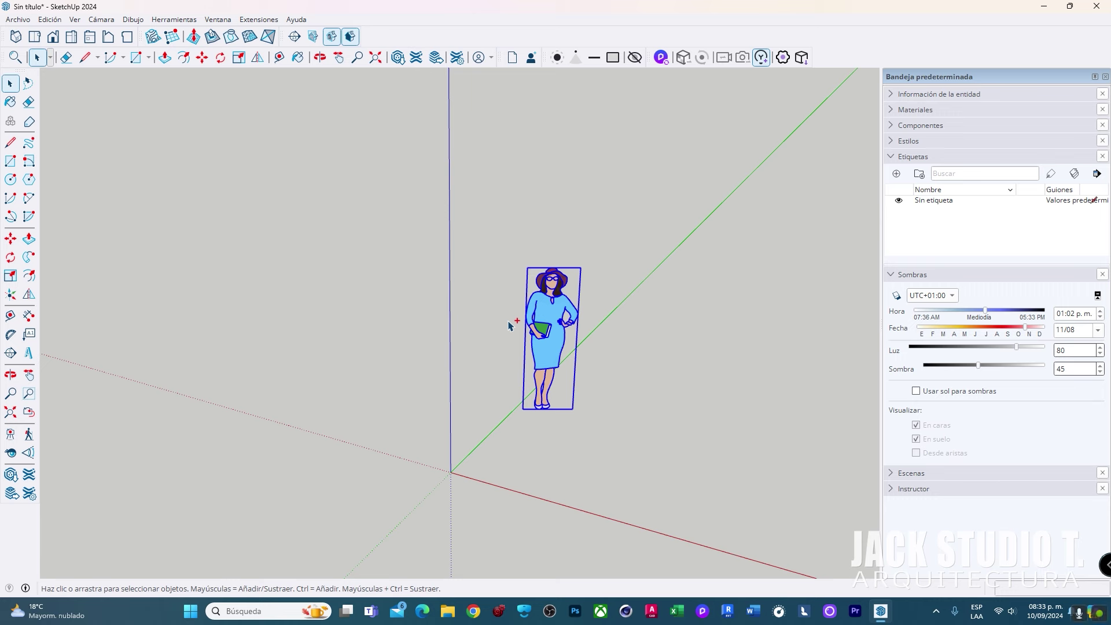
{"action": "key", "text": "ctrl+z"}
{"action": "key", "text": "ctrl+z"}
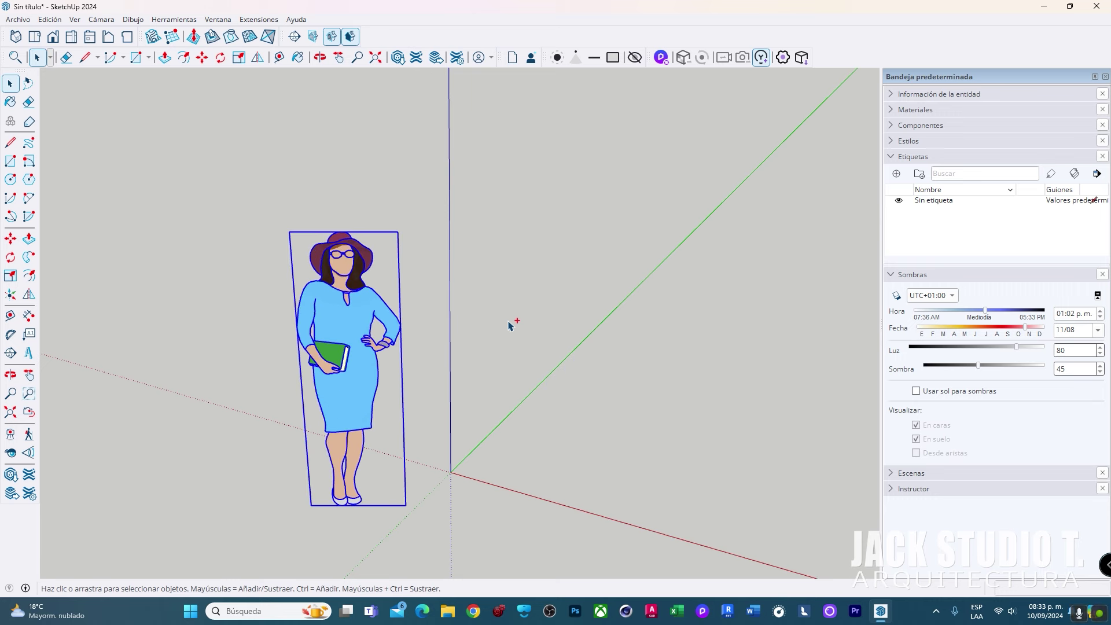
{"action": "middle_click_drag", "start_coordinate": [366, 354], "coordinate": [412, 281], "text": "shift"}
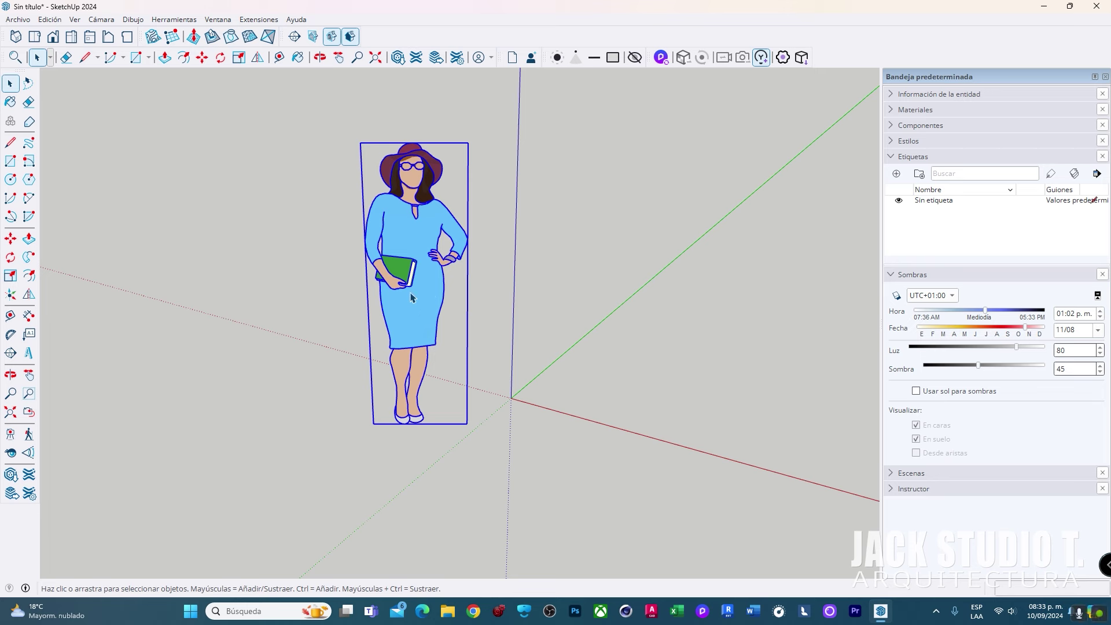
{"action": "middle_click_drag", "start_coordinate": [431, 287], "coordinate": [387, 299], "text": "shift"}
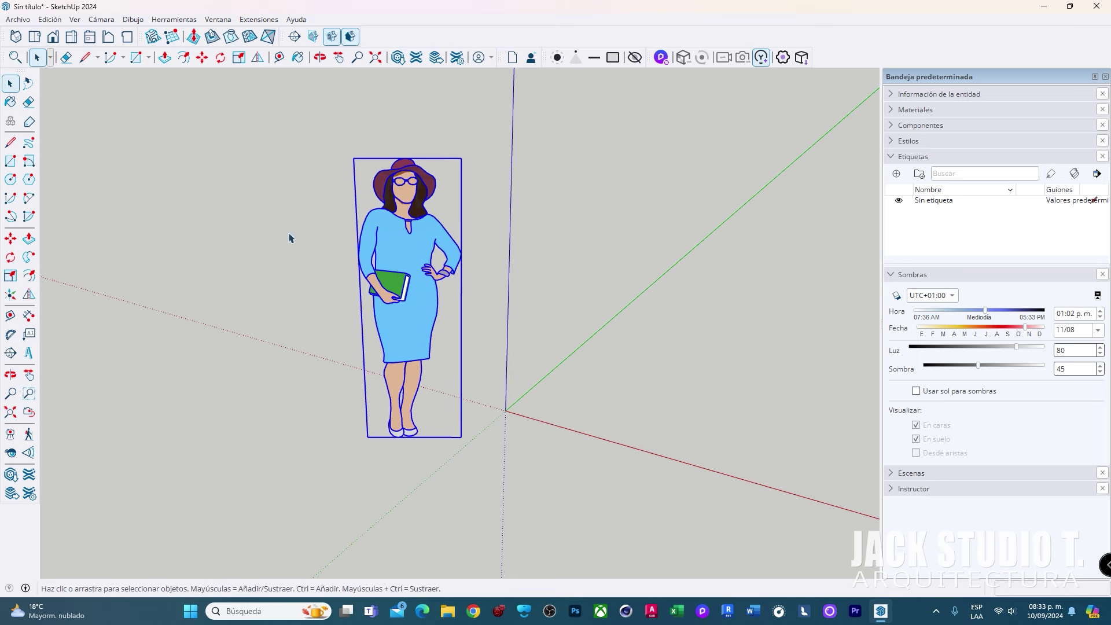
Draw a ground rectangle from the origin to a corner beside the figure
{"action": "key", "text": "r"}
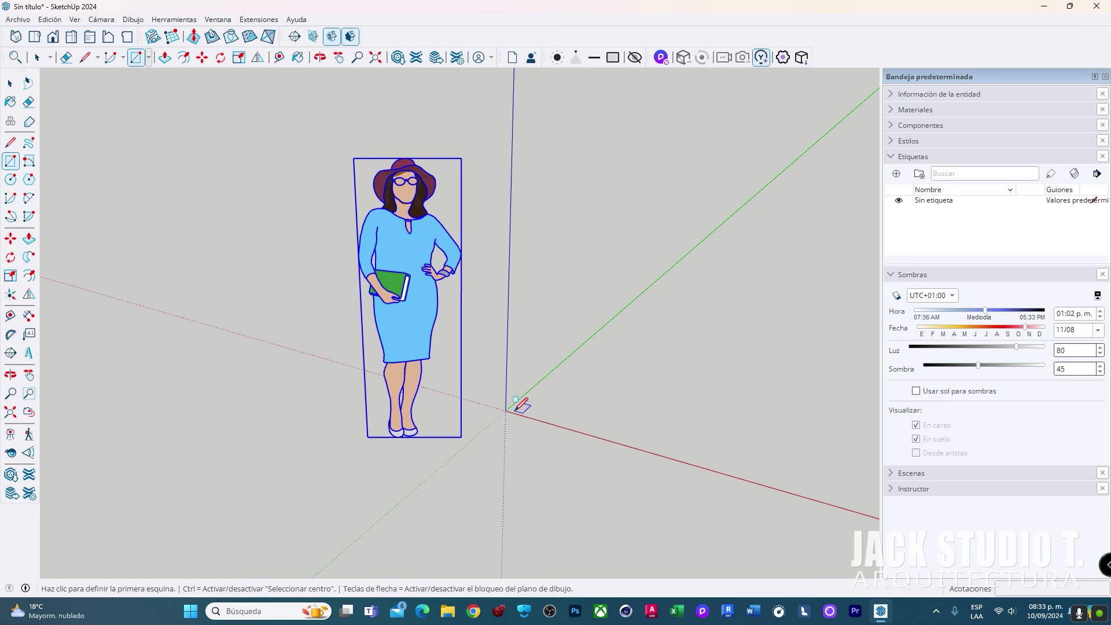
{"action": "left_click", "coordinate": [505, 410]}
{"action": "scroll", "coordinate": [725, 344], "scroll_direction": "down", "scroll_amount": 3}
{"action": "scroll", "coordinate": [793, 329], "scroll_direction": "down", "scroll_amount": 2}
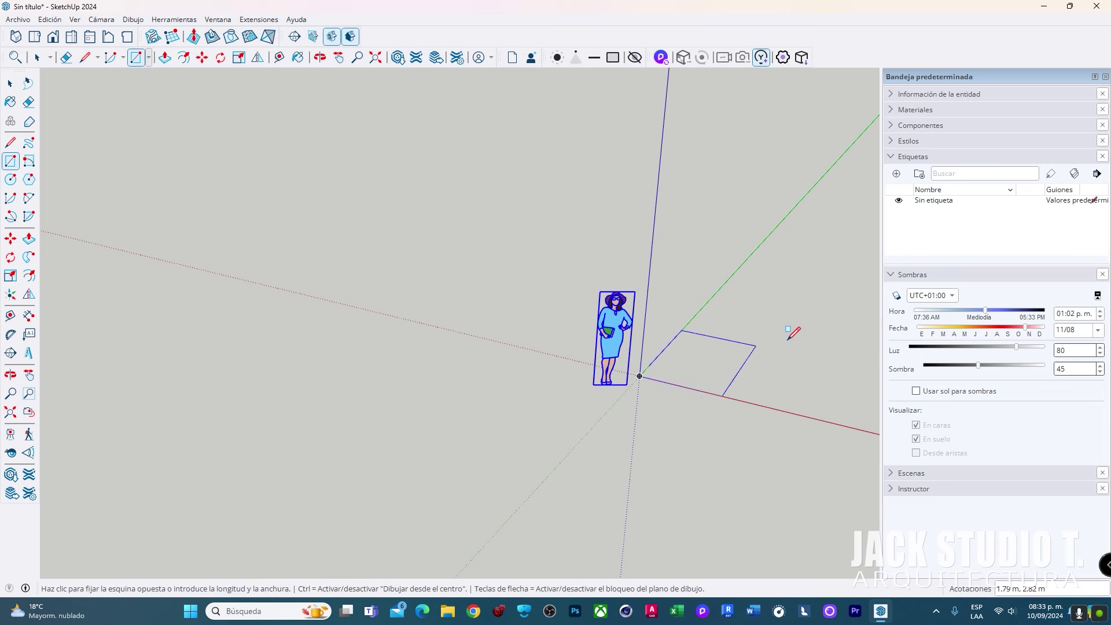
{"action": "left_click", "coordinate": [866, 344]}
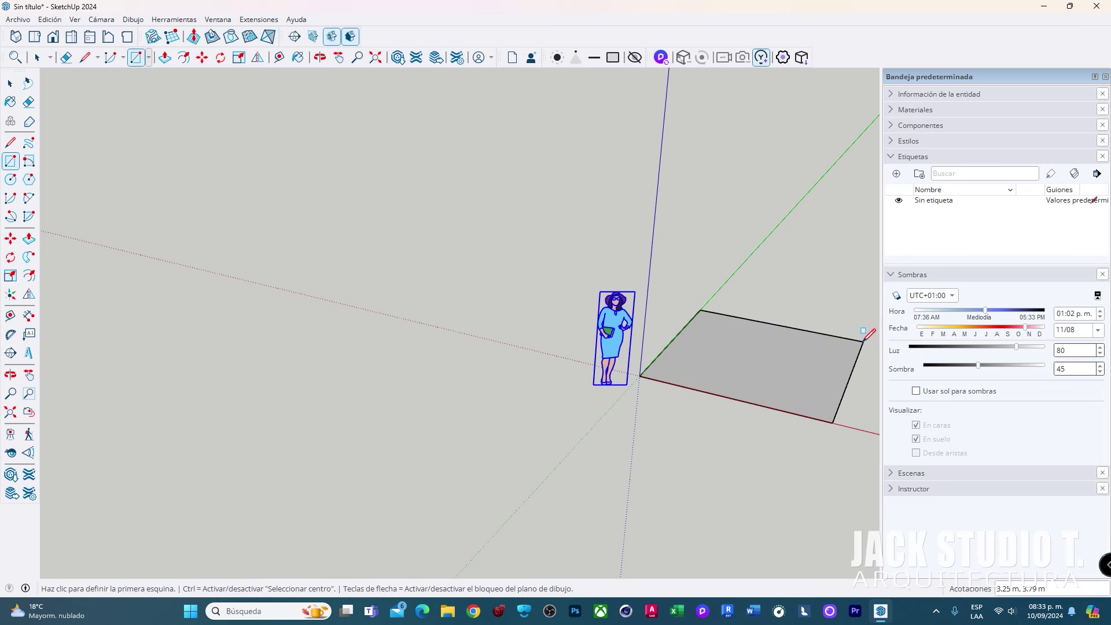
{"action": "mouse_move", "coordinate": [759, 357]}
{"action": "middle_mouse_down"}
{"action": "mouse_move", "coordinate": [656, 351]}
{"action": "mouse_move", "coordinate": [712, 384]}
{"action": "middle_mouse_up"}
{"action": "key", "text": "space"}
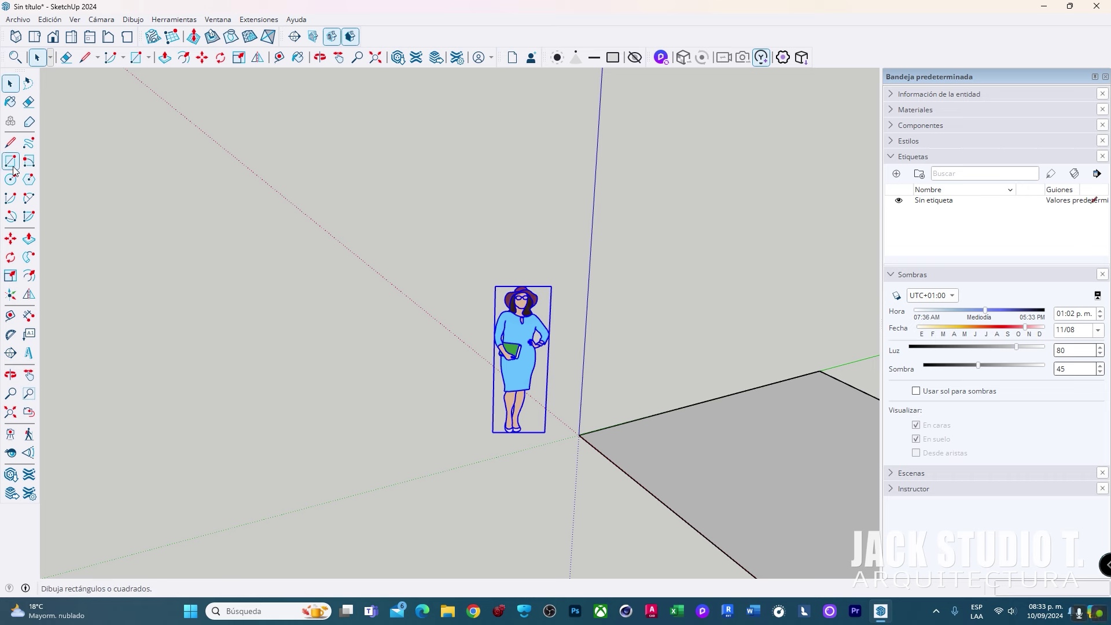
Sketch a closed loop of lines to the left of the figure
{"action": "left_click", "coordinate": [11, 143]}
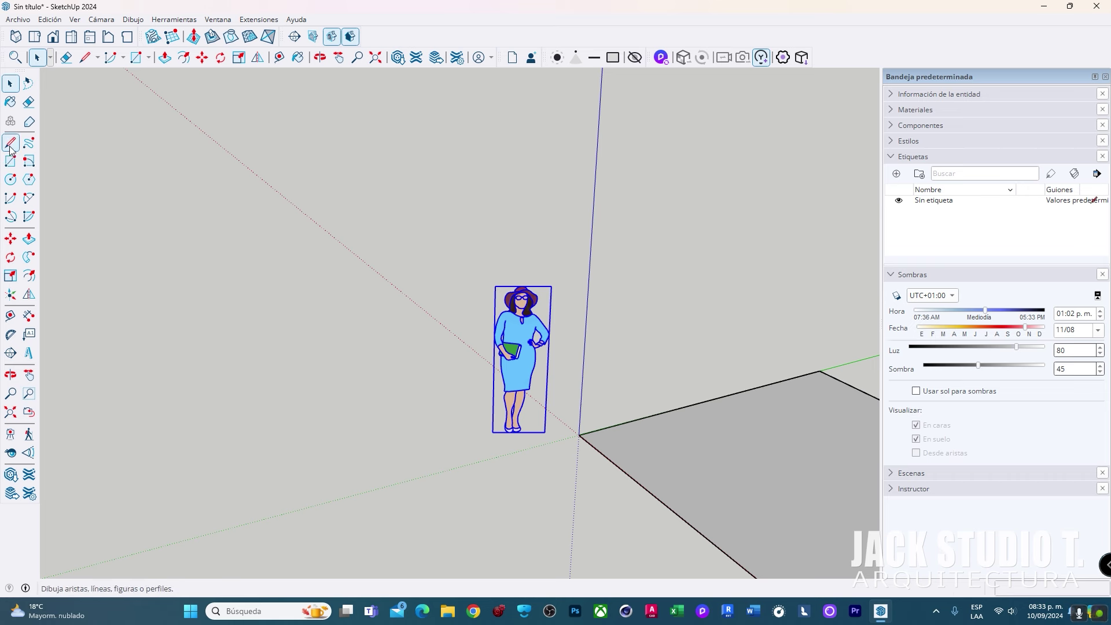
{"action": "mouse_move", "coordinate": [332, 404]}
{"action": "left_mouse_down"}
{"action": "mouse_move", "coordinate": [422, 497]}
{"action": "mouse_move", "coordinate": [296, 471]}
{"action": "left_mouse_up"}
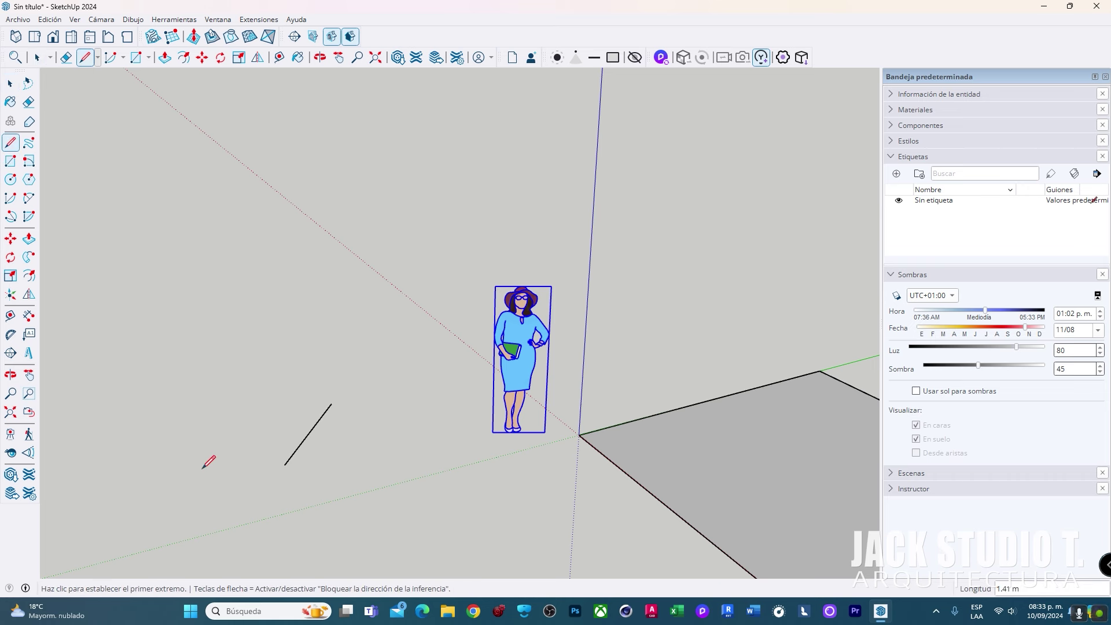
{"action": "left_click", "coordinate": [217, 428]}
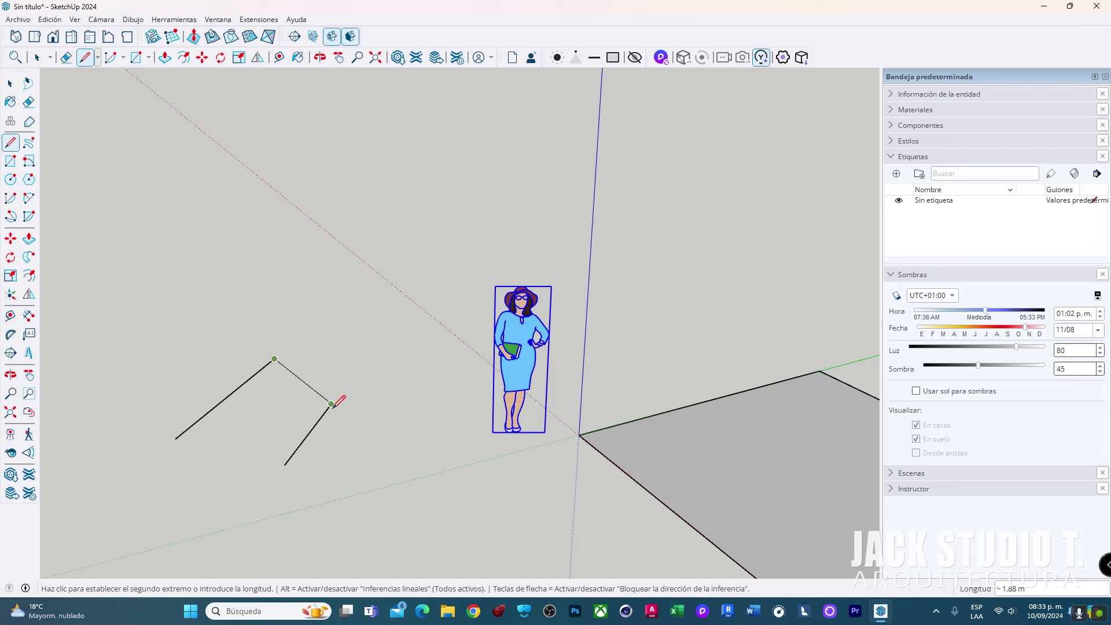
{"action": "left_click", "coordinate": [284, 465]}
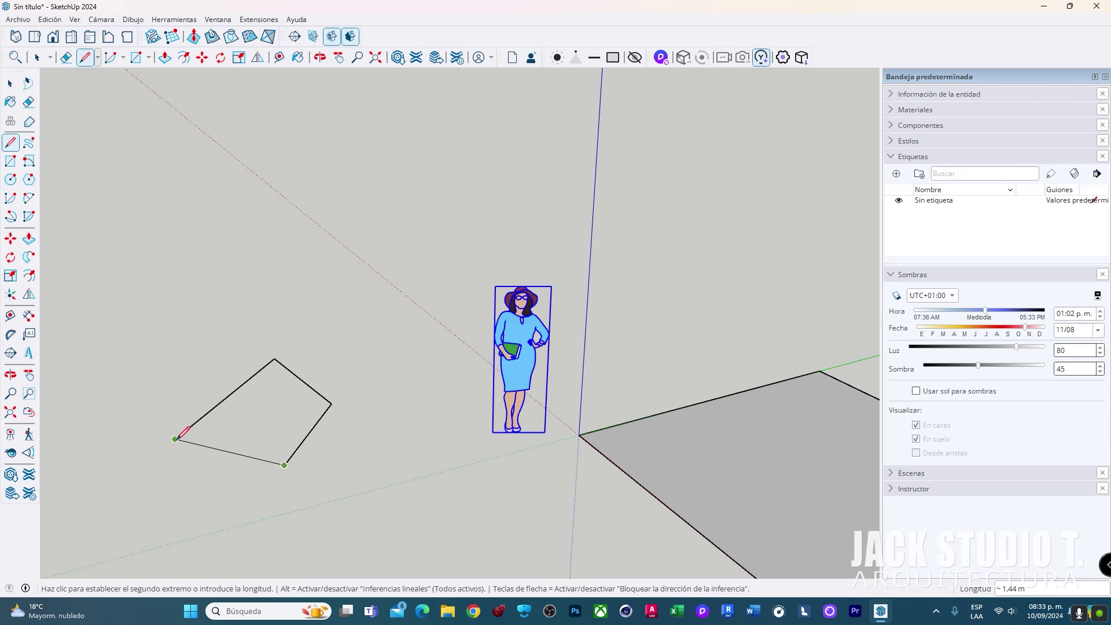
{"action": "left_click", "coordinate": [174, 438]}
{"action": "key", "text": "space"}
{"action": "mouse_move", "coordinate": [347, 471]}
{"action": "middle_mouse_down"}
{"action": "mouse_move", "coordinate": [608, 302]}
{"action": "mouse_move", "coordinate": [783, 307]}
{"action": "mouse_move", "coordinate": [625, 360]}
{"action": "mouse_move", "coordinate": [379, 526]}
{"action": "mouse_move", "coordinate": [489, 395]}
{"action": "mouse_move", "coordinate": [501, 427]}
{"action": "middle_mouse_up"}
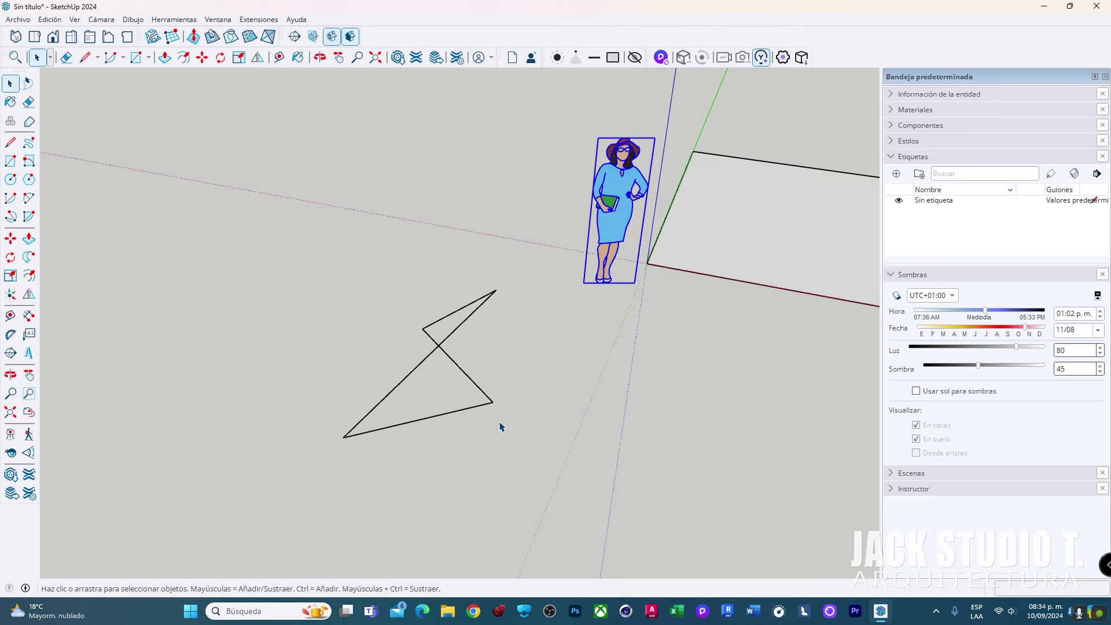
Window-select the stray sketch lines and delete them
{"action": "left_click_drag", "start_coordinate": [503, 293], "coordinate": [320, 460]}
{"action": "key", "text": "Delete"}
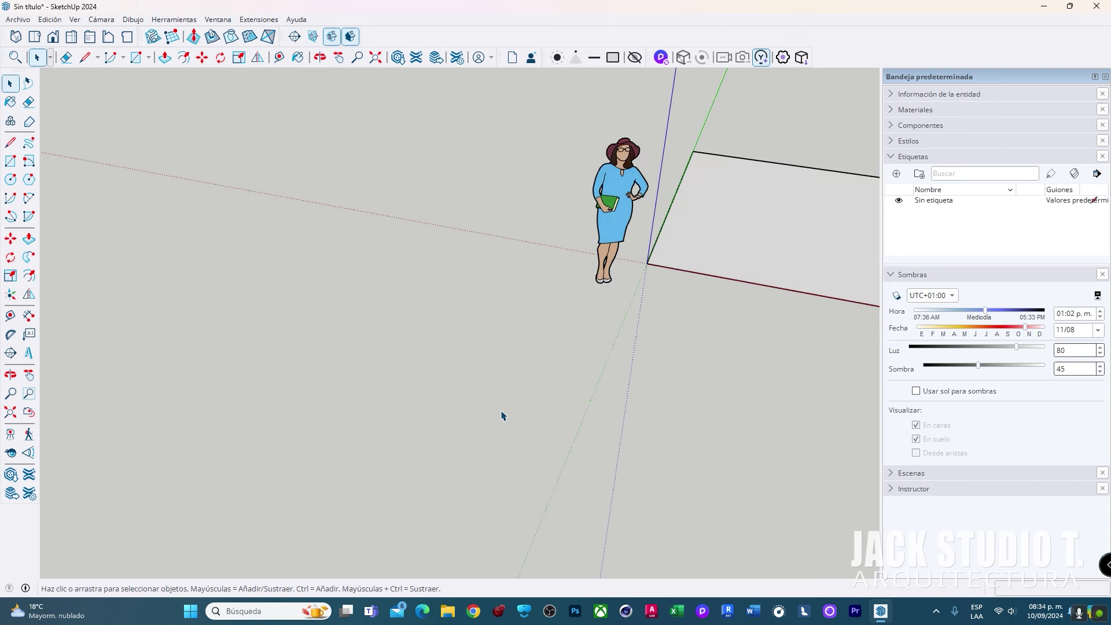
{"action": "key", "text": "r"}
{"action": "key", "text": "space"}
Draw two lines across the rectangle, dividing it into three faces
{"action": "key", "text": "l"}
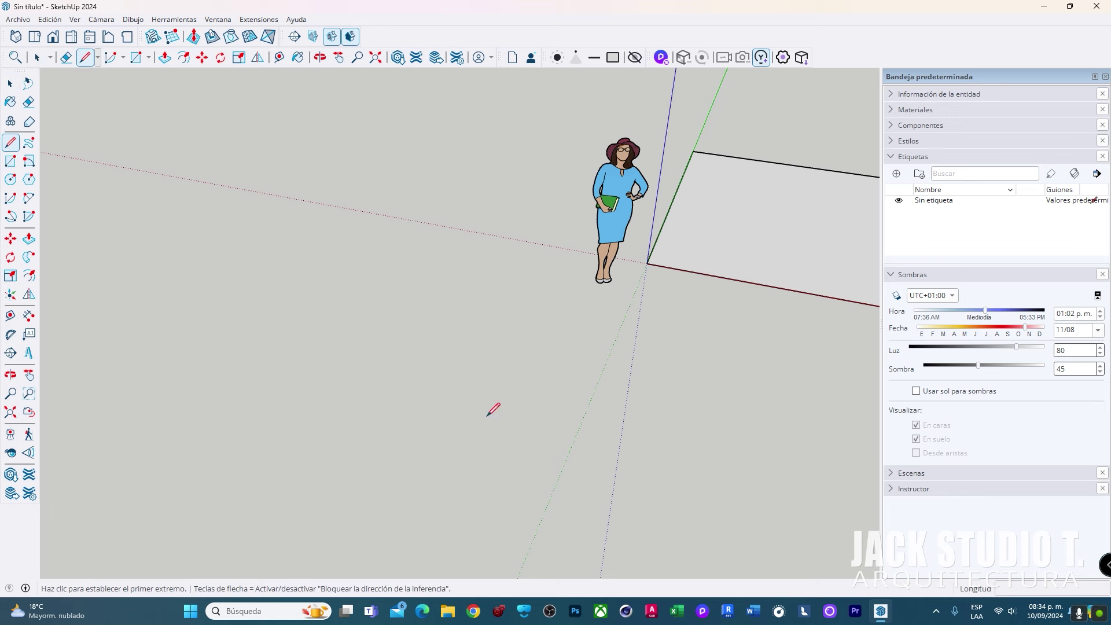
{"action": "middle_click_drag", "start_coordinate": [409, 379], "coordinate": [460, 234]}
{"action": "left_click", "coordinate": [432, 250]}
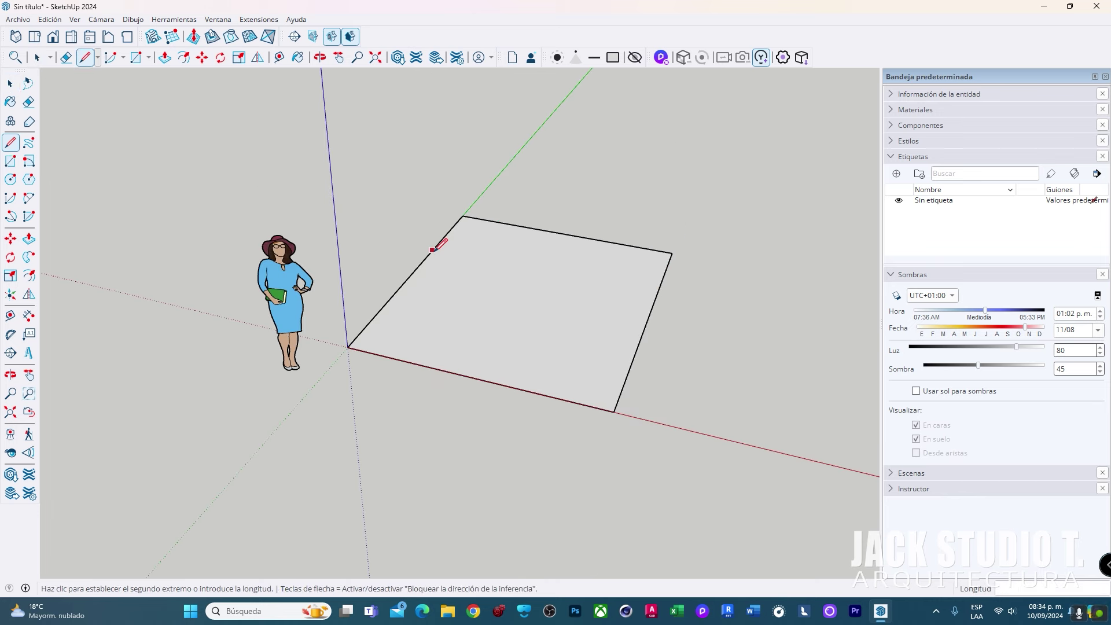
{"action": "left_click", "coordinate": [511, 387]}
{"action": "left_click", "coordinate": [619, 243]}
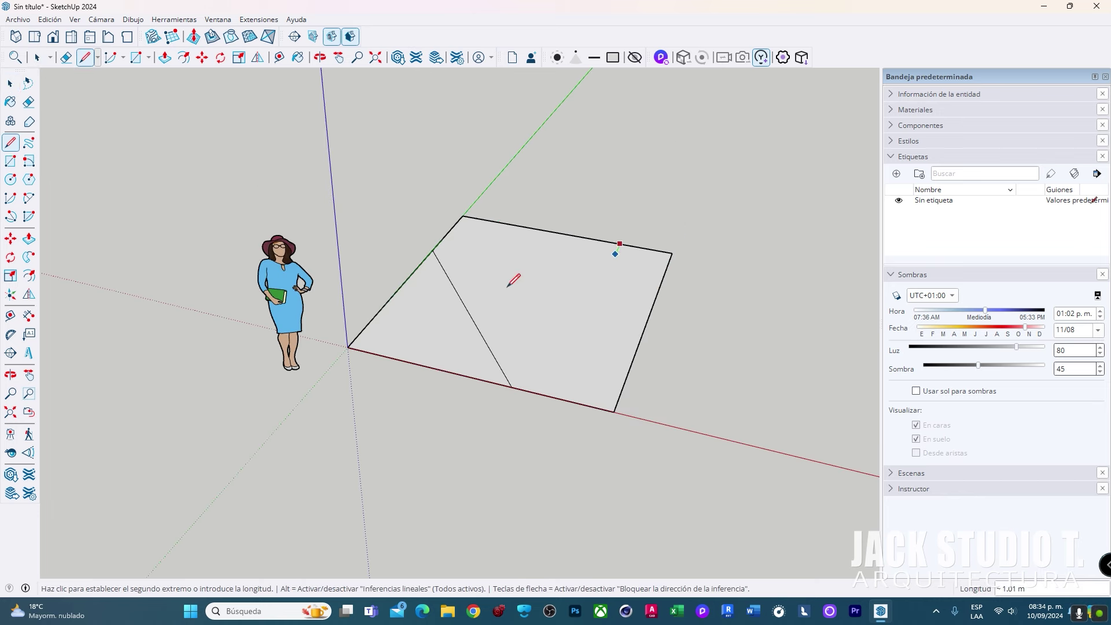
{"action": "left_click", "coordinate": [466, 309]}
Push/pull the faces into a tall back block, a mid triangular block and a low front step
{"action": "key", "text": "p"}
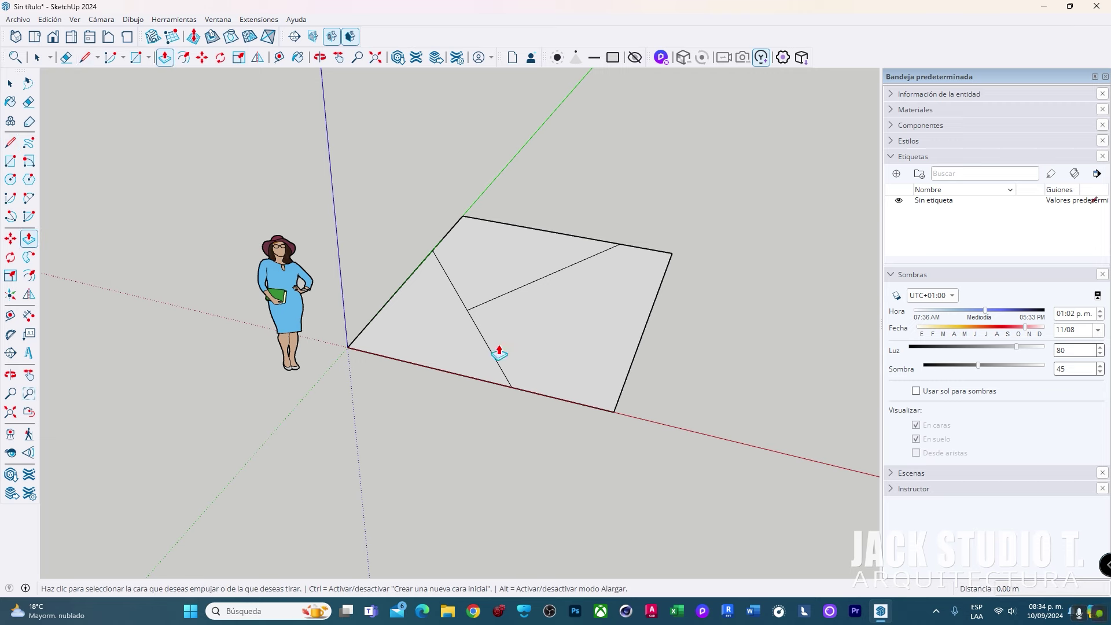
{"action": "left_click", "coordinate": [479, 263]}
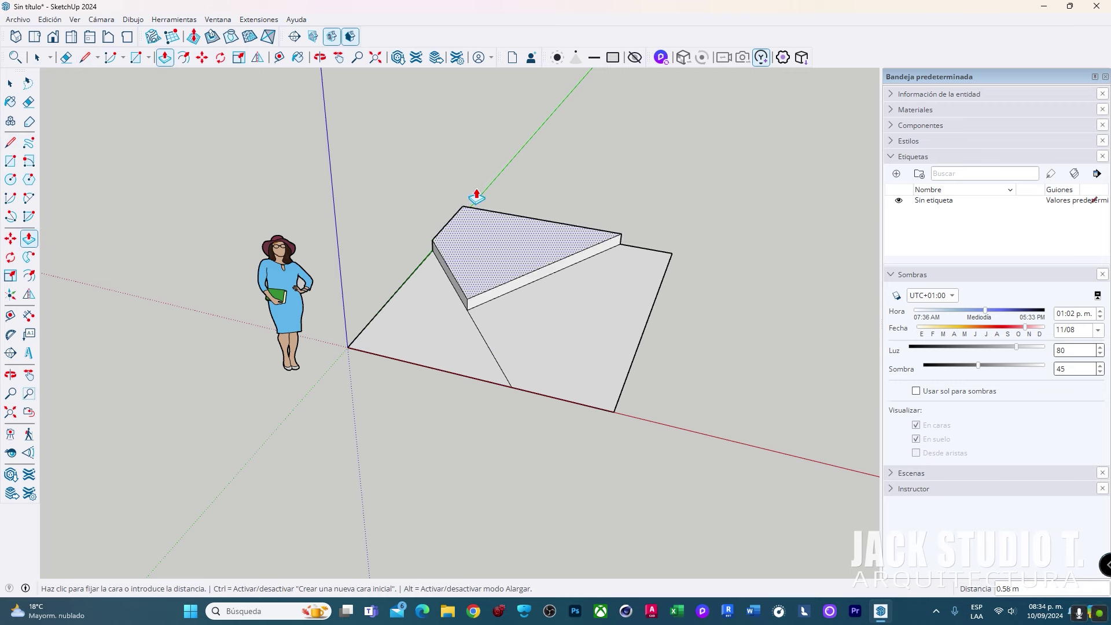
{"action": "left_click", "coordinate": [477, 165]}
{"action": "left_click", "coordinate": [409, 325]}
{"action": "left_click", "coordinate": [419, 267]}
{"action": "left_click", "coordinate": [625, 335]}
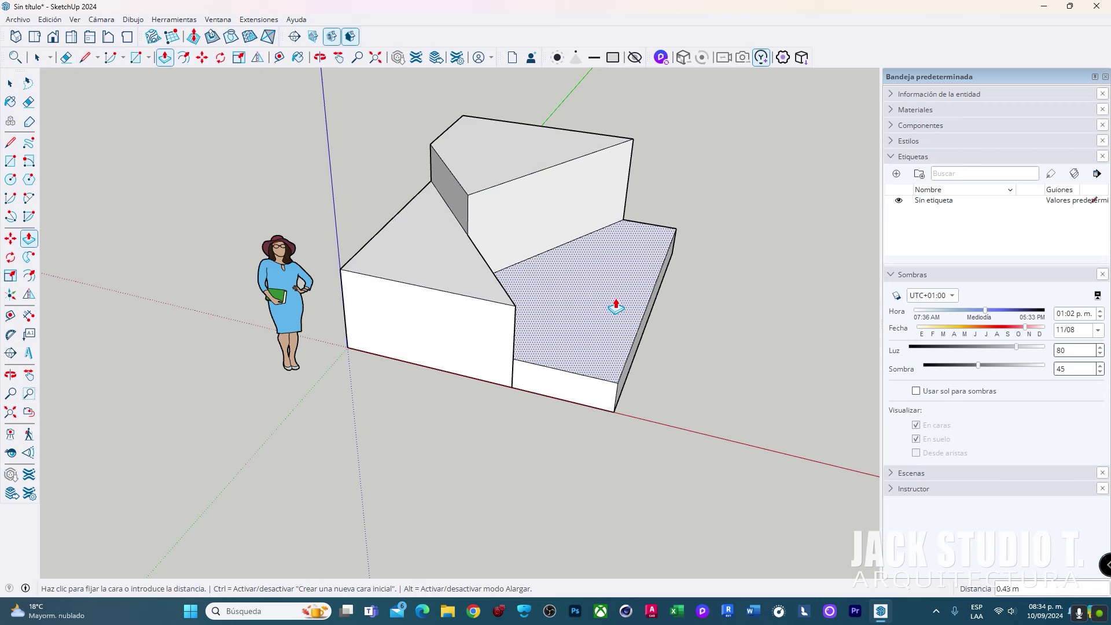
{"action": "mouse_move", "coordinate": [611, 303]}
{"action": "middle_mouse_down"}
{"action": "mouse_move", "coordinate": [284, 174]}
{"action": "mouse_move", "coordinate": [384, 322]}
{"action": "mouse_move", "coordinate": [920, 288]}
{"action": "mouse_move", "coordinate": [426, 361]}
{"action": "mouse_move", "coordinate": [584, 323]}
{"action": "mouse_move", "coordinate": [434, 345]}
{"action": "mouse_move", "coordinate": [615, 287]}
{"action": "middle_mouse_up"}
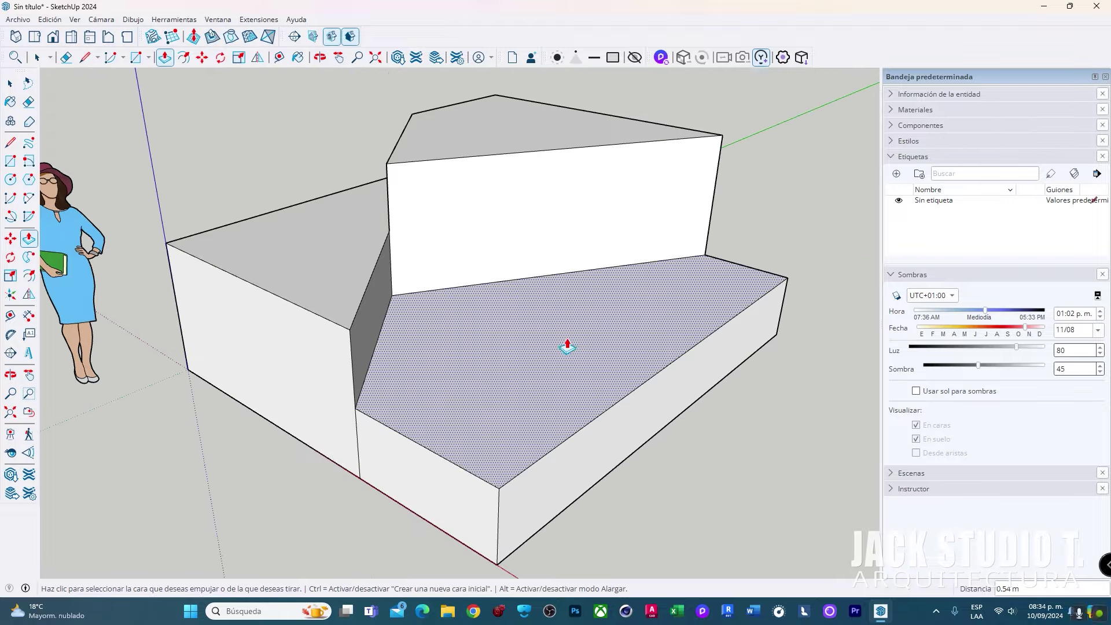
{"action": "mouse_move", "coordinate": [567, 346]}
{"action": "middle_mouse_down"}
{"action": "mouse_move", "coordinate": [789, 266]}
{"action": "mouse_move", "coordinate": [689, 332]}
{"action": "mouse_move", "coordinate": [620, 345]}
{"action": "middle_mouse_up"}
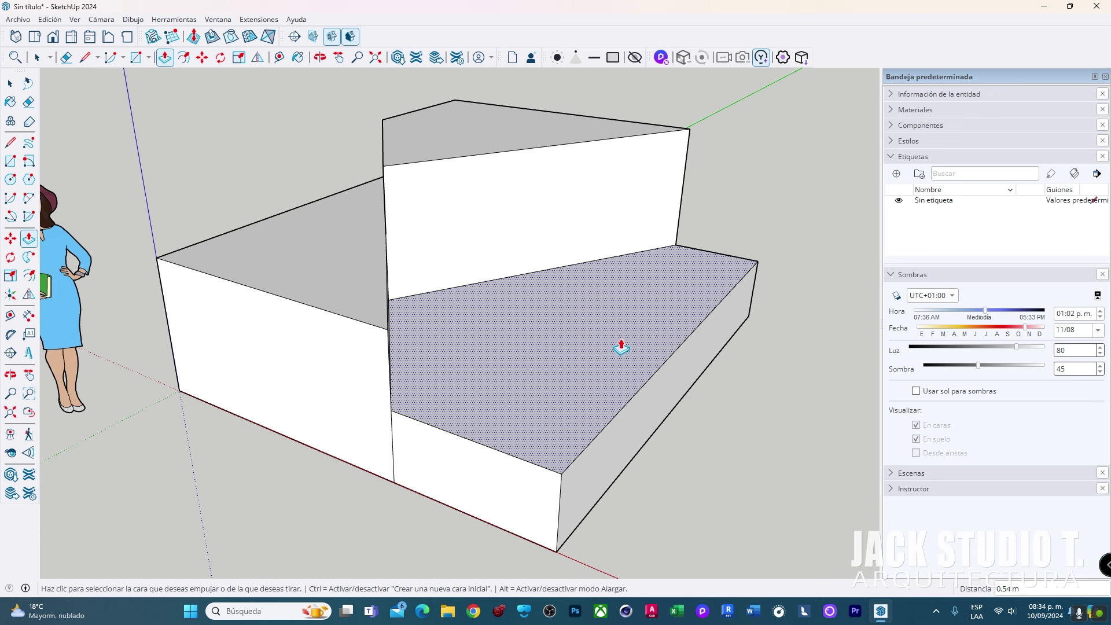
Draw a circle on the low front step and push it down into a round hole
{"action": "left_click", "coordinate": [9, 180]}
{"action": "left_click", "coordinate": [517, 371]}
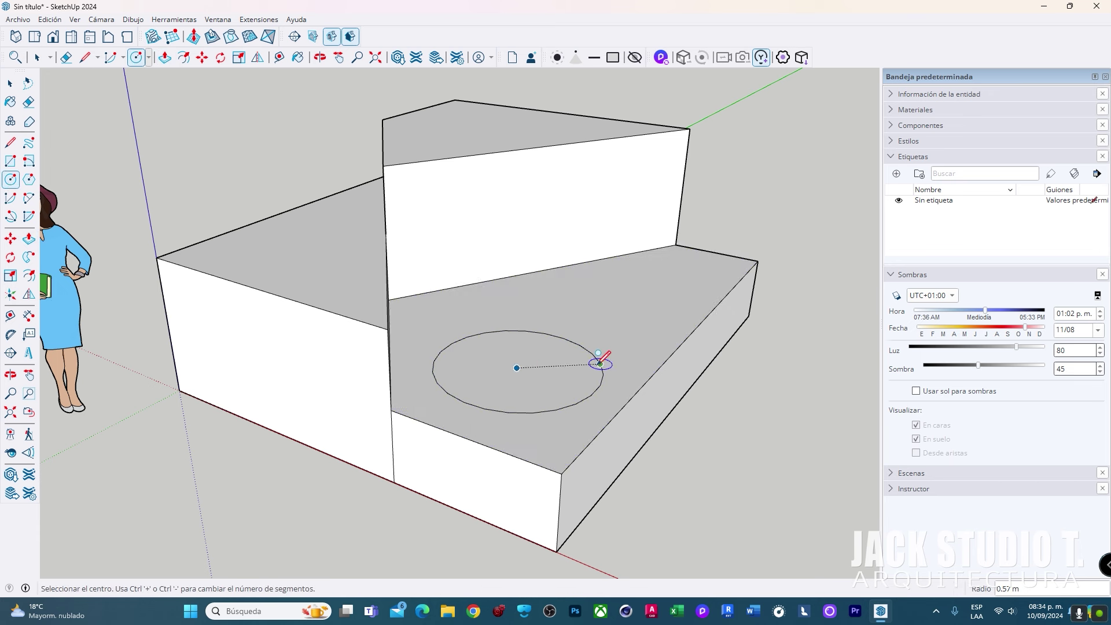
{"action": "left_click", "coordinate": [601, 368]}
{"action": "key", "text": "p"}
{"action": "left_click", "coordinate": [515, 376]}
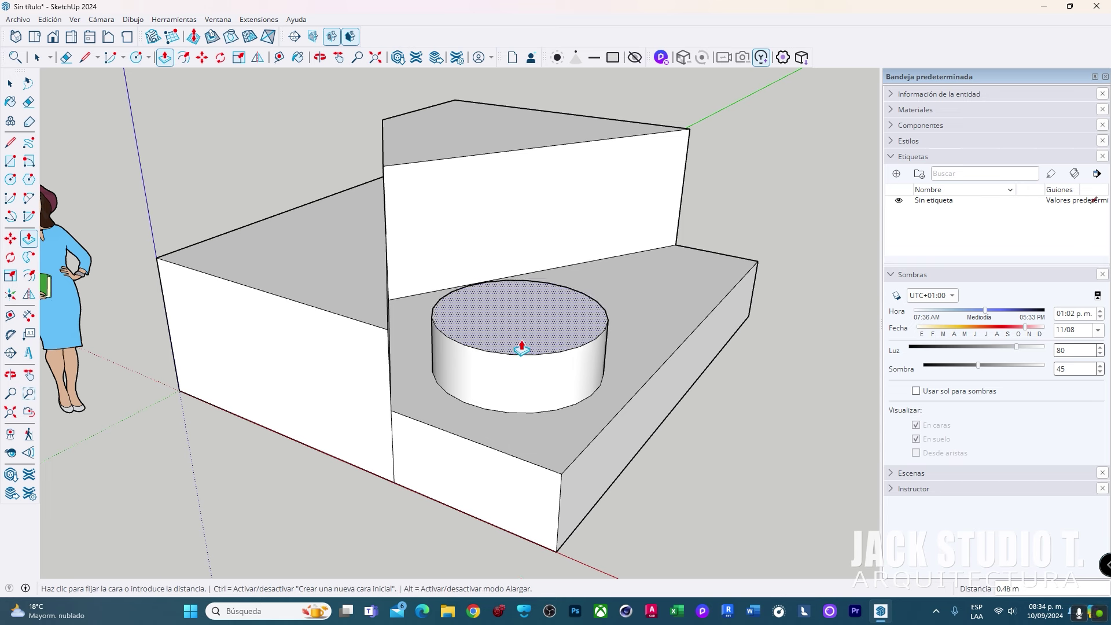
{"action": "left_click", "coordinate": [512, 413]}
{"action": "left_click", "coordinate": [28, 179]}
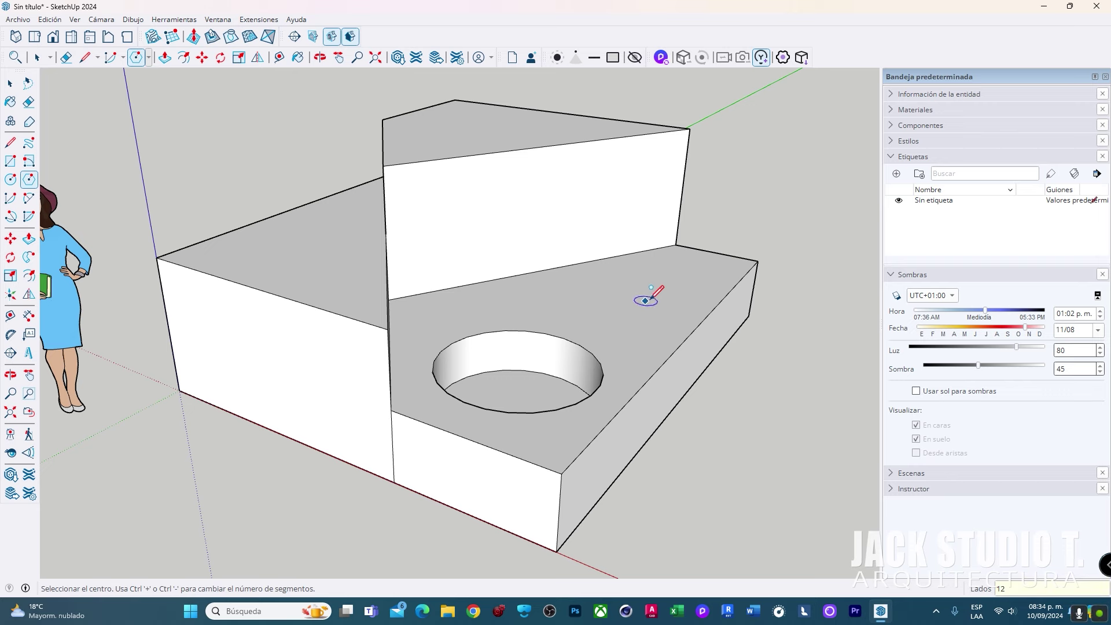
{"action": "scroll", "coordinate": [646, 301], "scroll_direction": "up", "scroll_amount": 2}
{"action": "scroll", "coordinate": [619, 318], "scroll_direction": "up", "scroll_amount": 2}
{"action": "scroll", "coordinate": [604, 311], "scroll_direction": "up", "scroll_amount": 2}
{"action": "left_click", "coordinate": [576, 323]}
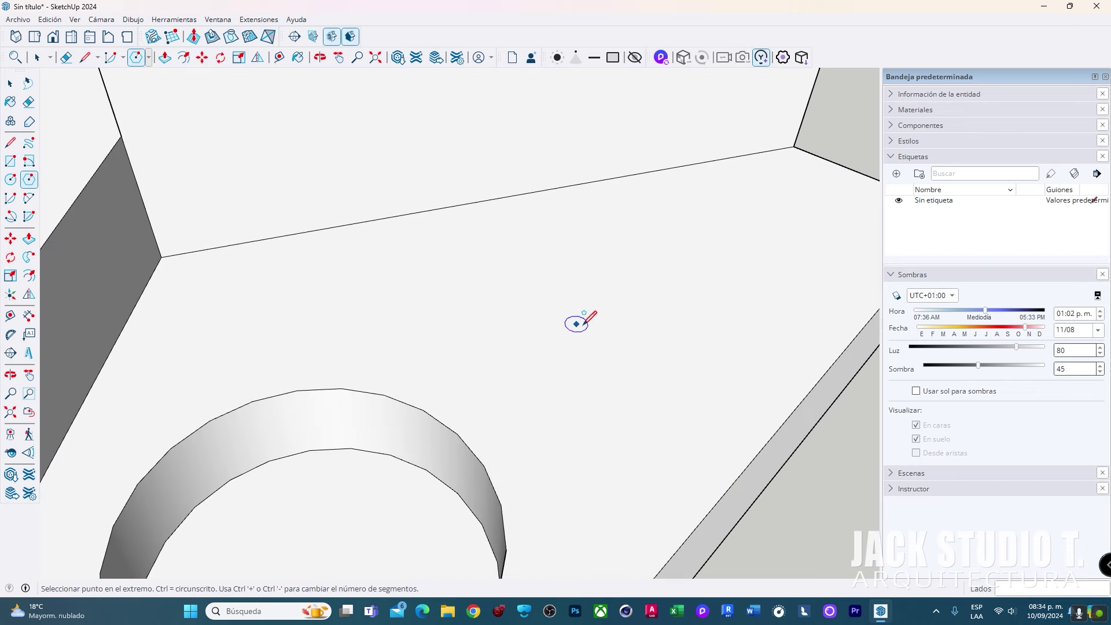
{"action": "left_click", "coordinate": [713, 324]}
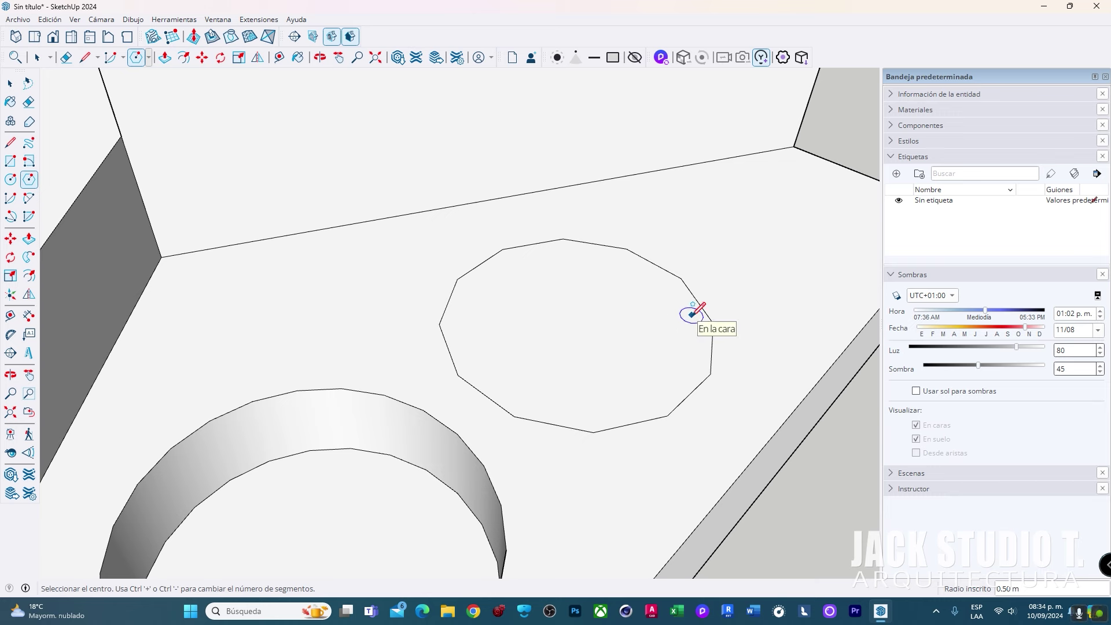
{"action": "key", "text": "space"}
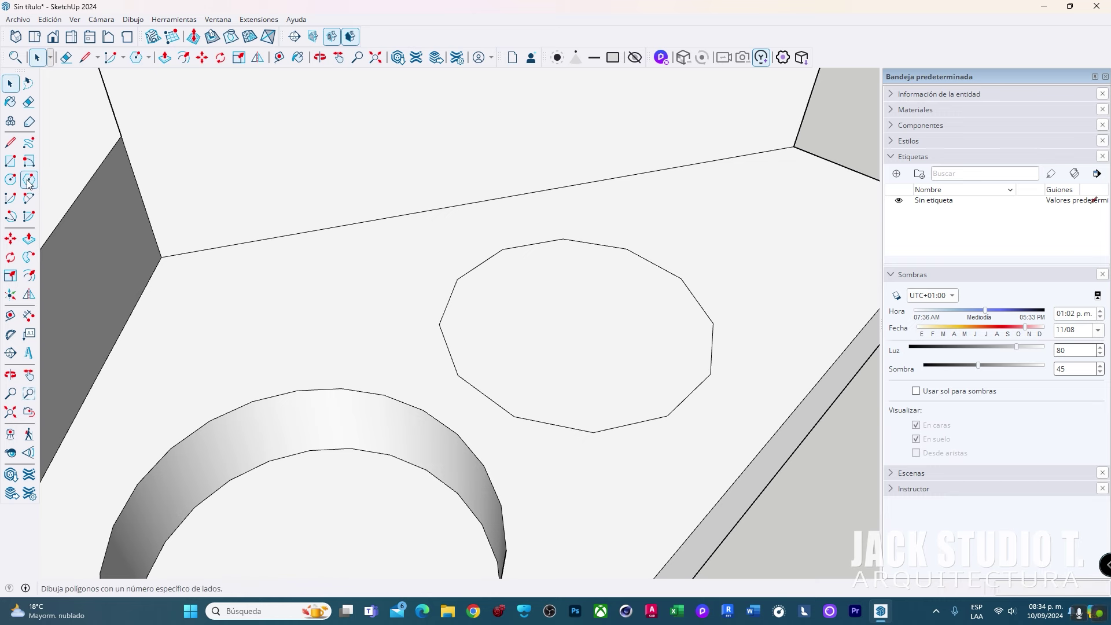
{"action": "left_click", "coordinate": [27, 181]}
{"action": "middle_click_drag", "start_coordinate": [667, 276], "coordinate": [610, 312], "text": "shift"}
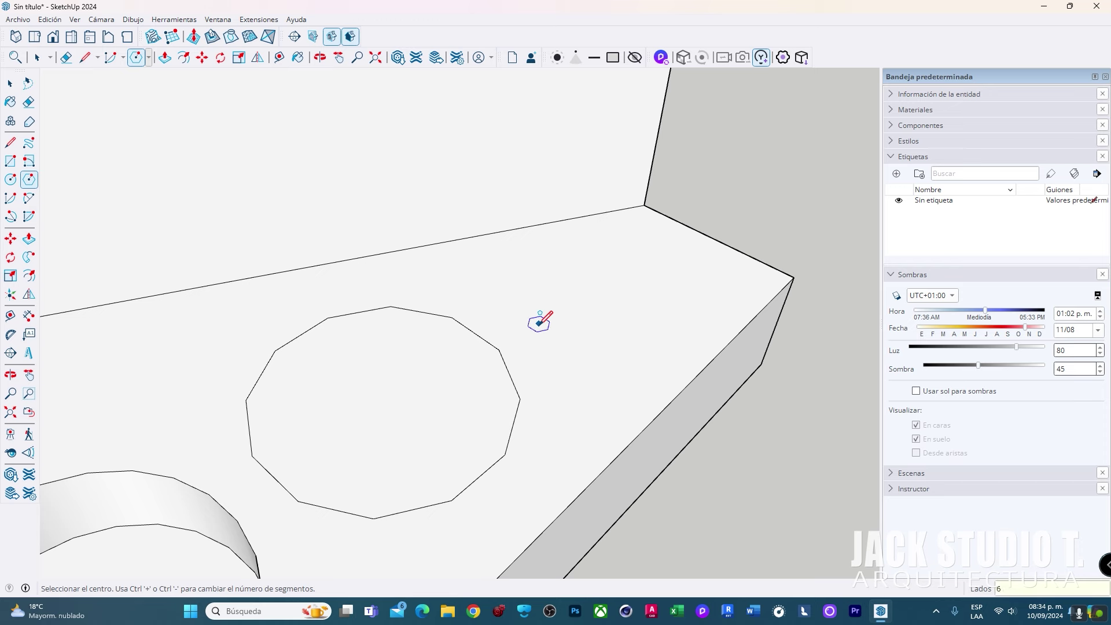
{"action": "left_click", "coordinate": [499, 349]}
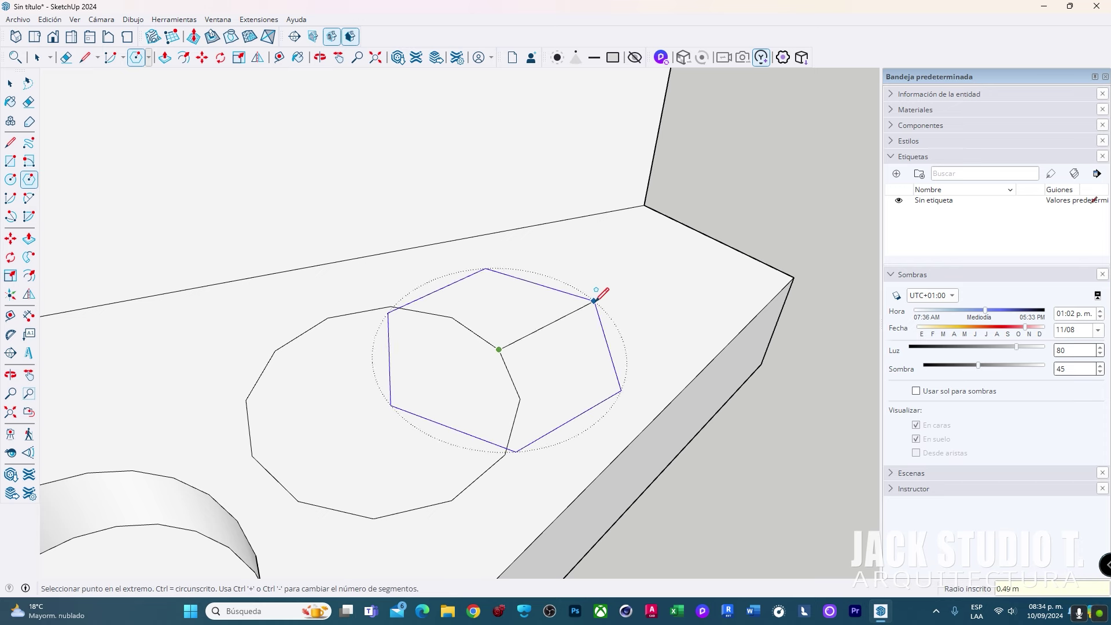
{"action": "left_click", "coordinate": [595, 301]}
{"action": "key", "text": "p"}
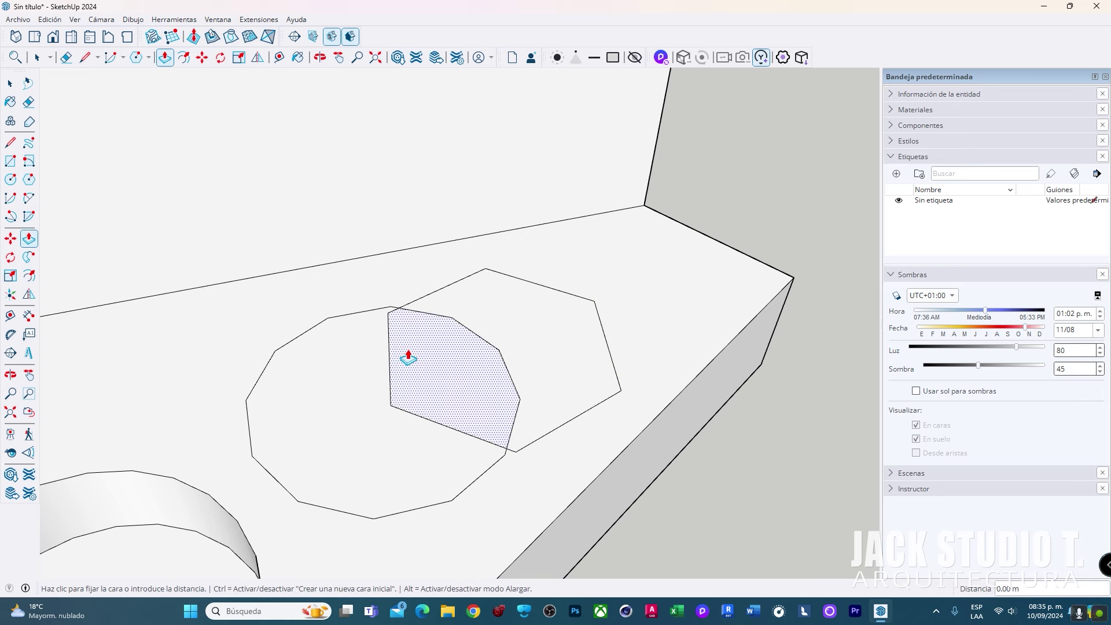
{"action": "left_click", "coordinate": [382, 356]}
{"action": "left_click", "coordinate": [372, 280]}
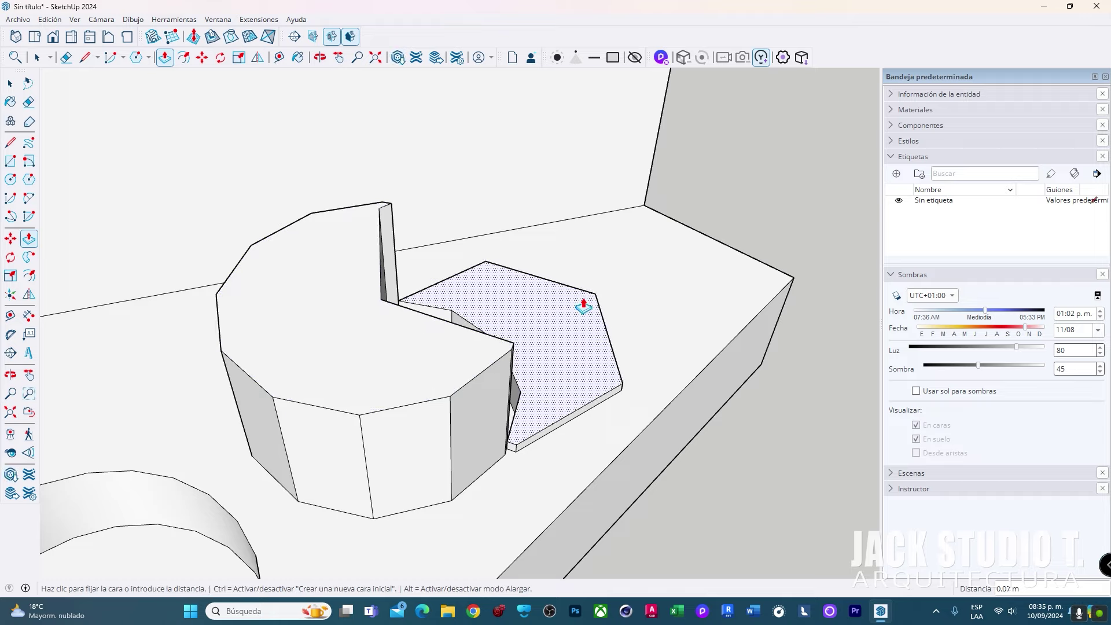
{"action": "left_click", "coordinate": [580, 302]}
{"action": "mouse_move", "coordinate": [575, 282]}
{"action": "middle_mouse_down"}
{"action": "mouse_move", "coordinate": [271, 210]}
{"action": "mouse_move", "coordinate": [441, 216]}
{"action": "mouse_move", "coordinate": [538, 355]}
{"action": "mouse_move", "coordinate": [372, 377]}
{"action": "mouse_move", "coordinate": [612, 392]}
{"action": "mouse_move", "coordinate": [590, 320]}
{"action": "middle_mouse_up"}
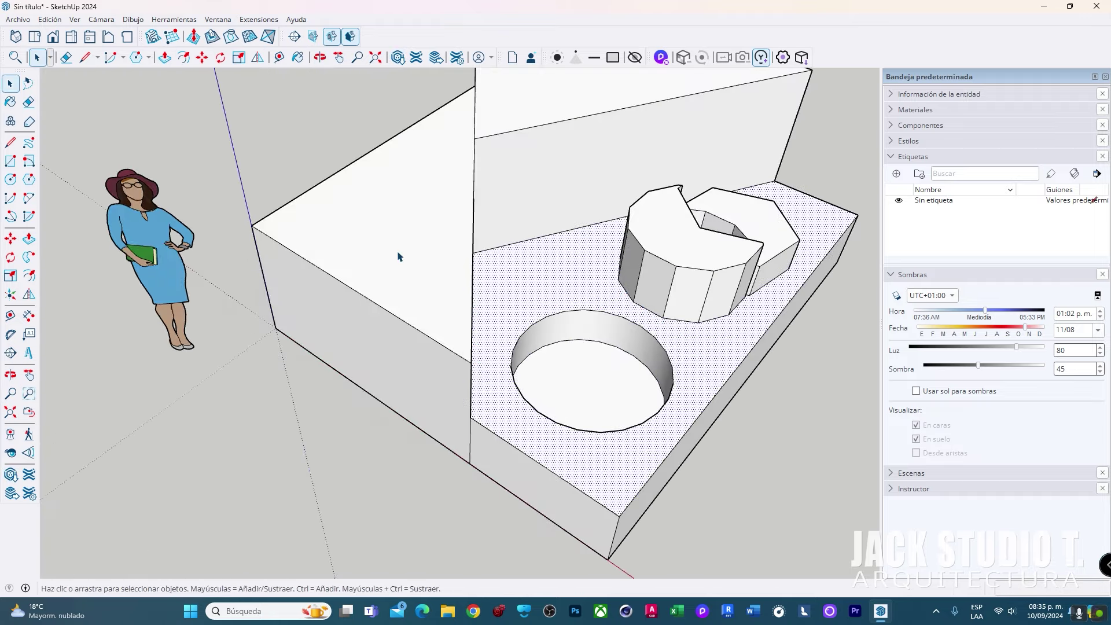
{"action": "mouse_move", "coordinate": [381, 380]}
{"action": "middle_mouse_down"}
{"action": "mouse_move", "coordinate": [385, 258]}
{"action": "mouse_move", "coordinate": [204, 416]}
{"action": "mouse_move", "coordinate": [725, 299]}
{"action": "middle_mouse_up"}
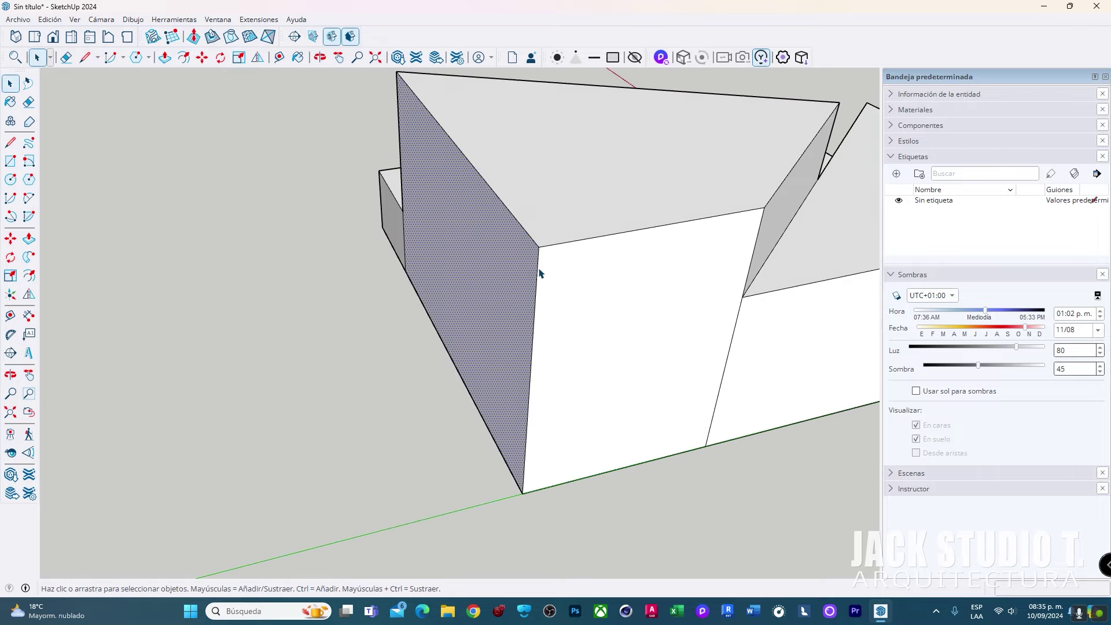
{"action": "middle_click_drag", "start_coordinate": [444, 251], "coordinate": [934, 283]}
{"action": "mouse_move", "coordinate": [839, 289]}
{"action": "middle_mouse_down"}
{"action": "mouse_move", "coordinate": [397, 322]}
{"action": "mouse_move", "coordinate": [707, 360]}
{"action": "mouse_move", "coordinate": [347, 342]}
{"action": "mouse_move", "coordinate": [503, 339]}
{"action": "mouse_move", "coordinate": [459, 355]}
{"action": "mouse_move", "coordinate": [528, 258]}
{"action": "middle_mouse_up"}
Turn the triangular top face of the left block into a group
{"action": "scroll", "coordinate": [458, 354], "scroll_direction": "up", "scroll_amount": 5}
{"action": "scroll", "coordinate": [509, 290], "scroll_direction": "down", "scroll_amount": 5}
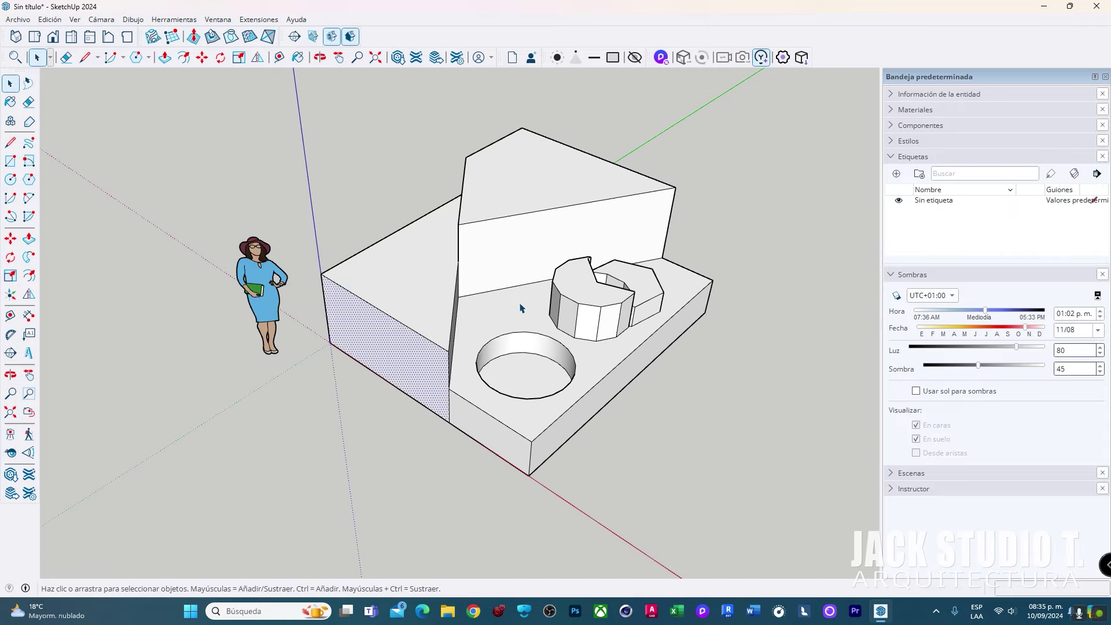
{"action": "left_click", "coordinate": [496, 305]}
{"action": "left_click", "coordinate": [272, 277]}
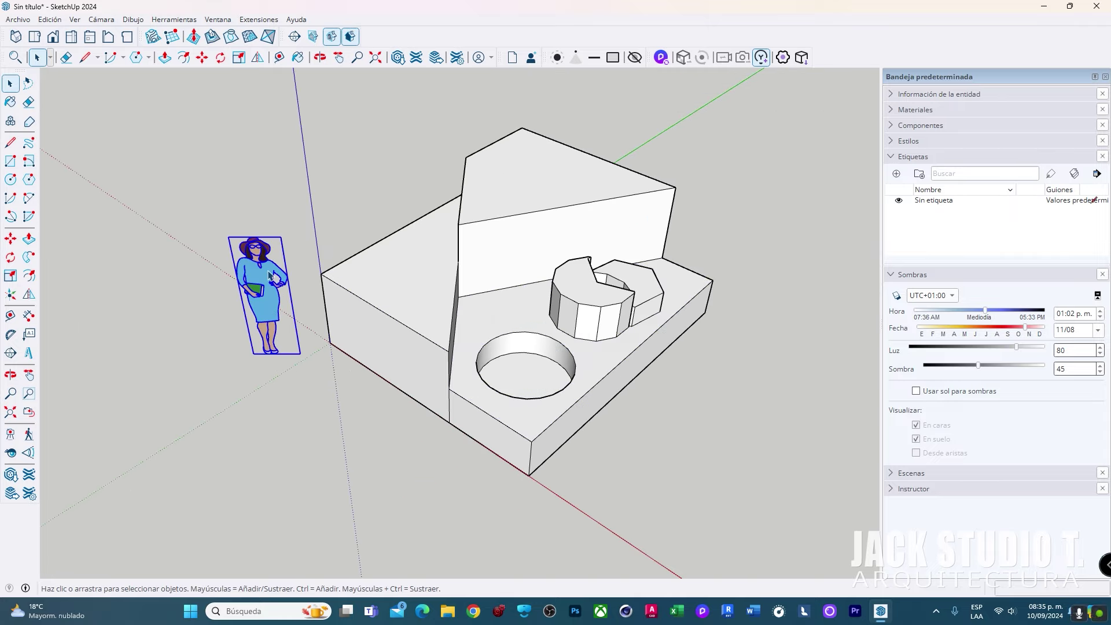
{"action": "left_click", "coordinate": [453, 300]}
{"action": "left_click", "coordinate": [258, 272]}
{"action": "scroll", "coordinate": [269, 294], "scroll_direction": "up", "scroll_amount": 1}
{"action": "scroll", "coordinate": [270, 287], "scroll_direction": "up", "scroll_amount": 2}
{"action": "scroll", "coordinate": [295, 287], "scroll_direction": "down", "scroll_amount": 4}
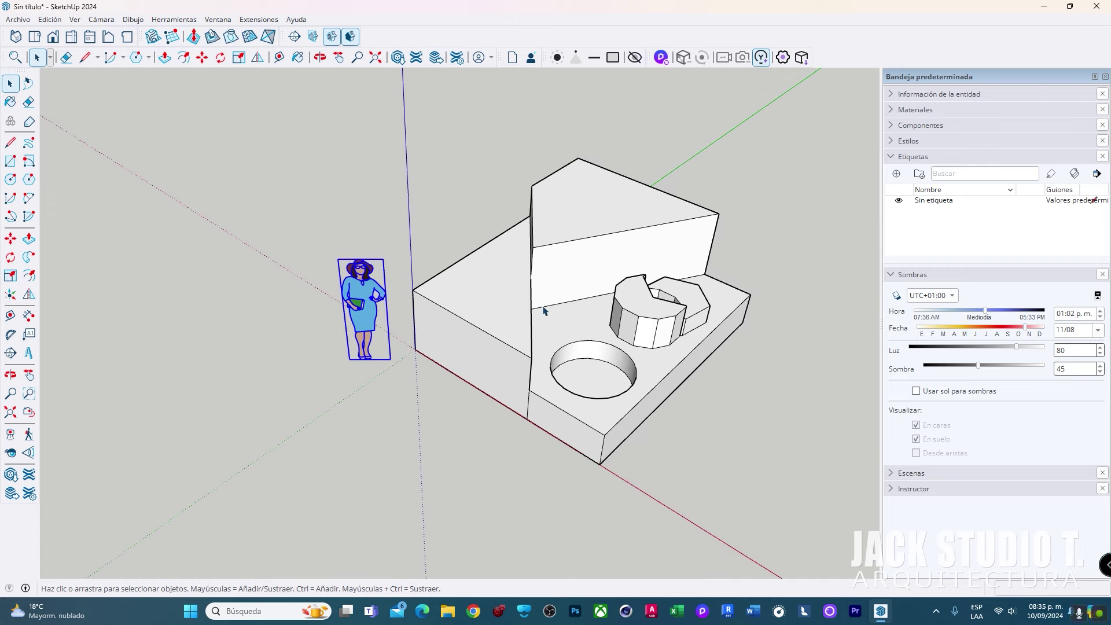
{"action": "scroll", "coordinate": [437, 302], "scroll_direction": "up", "scroll_amount": 1}
{"action": "scroll", "coordinate": [390, 325], "scroll_direction": "up", "scroll_amount": 1}
{"action": "scroll", "coordinate": [395, 319], "scroll_direction": "up", "scroll_amount": 2}
{"action": "left_click", "coordinate": [395, 320]}
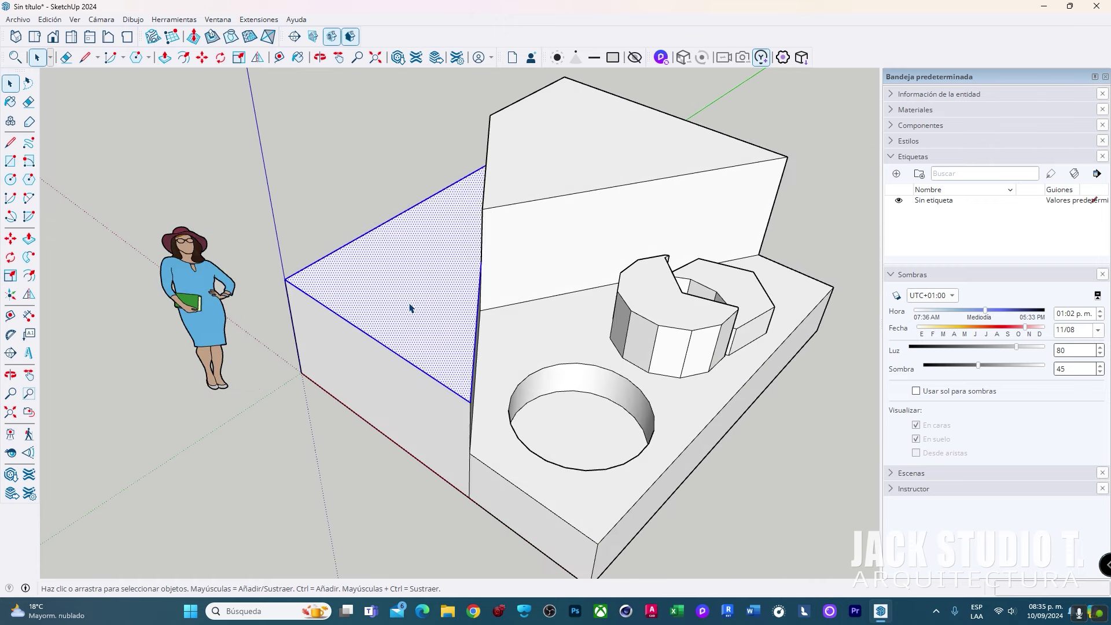
{"action": "right_click", "coordinate": [400, 278]}
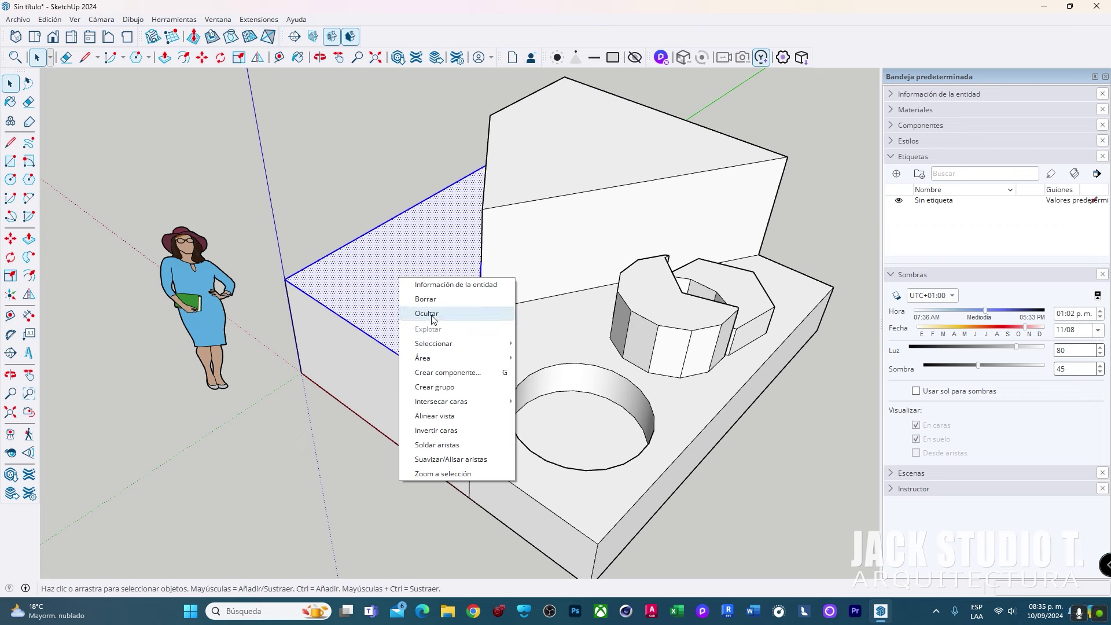
{"action": "mouse_move", "coordinate": [441, 401]}
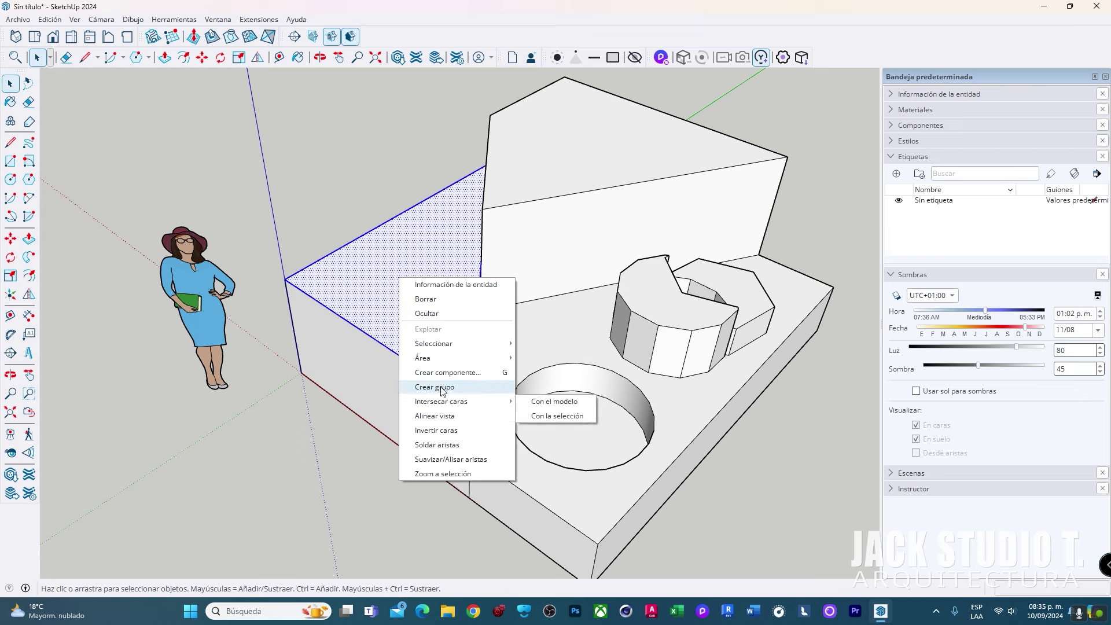
{"action": "left_click", "coordinate": [442, 389]}
Trial-move the new group, cancel it, and select the left block's top and front faces
{"action": "key", "text": "m"}
{"action": "left_click", "coordinate": [422, 310]}
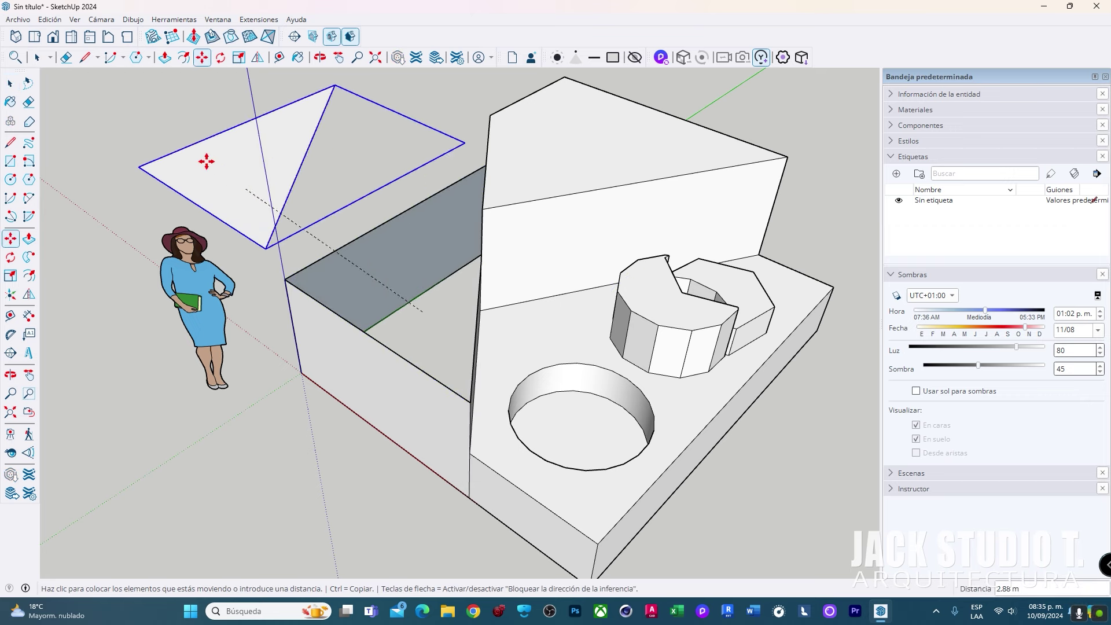
{"action": "key", "text": "space"}
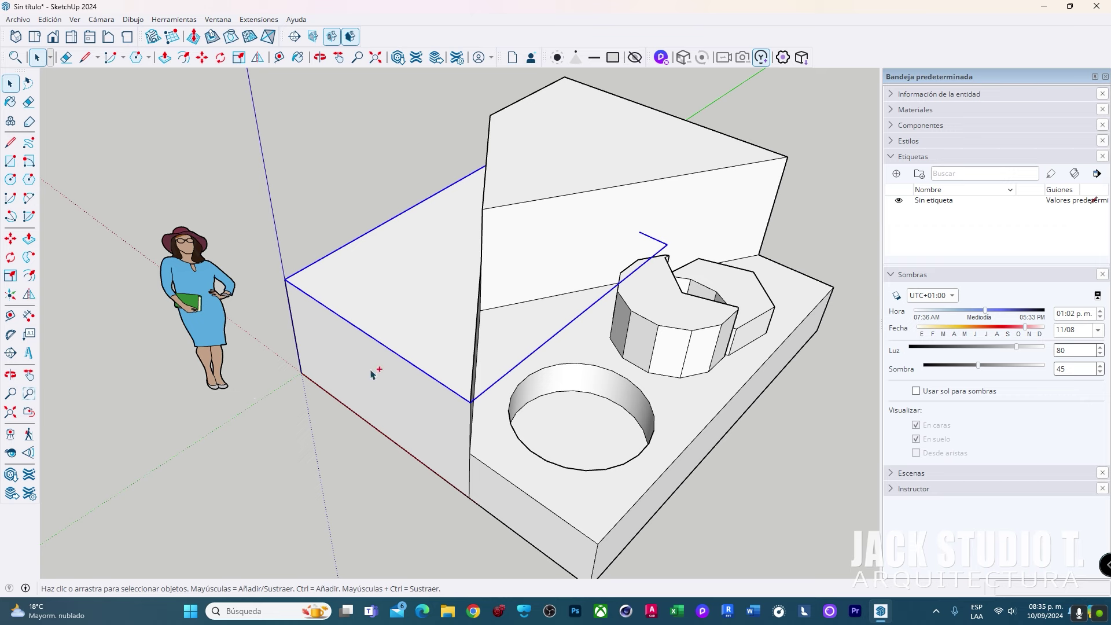
{"action": "key", "text": "ctrl+t"}
{"action": "left_click", "coordinate": [387, 294]}
{"action": "left_click", "coordinate": [365, 394]}
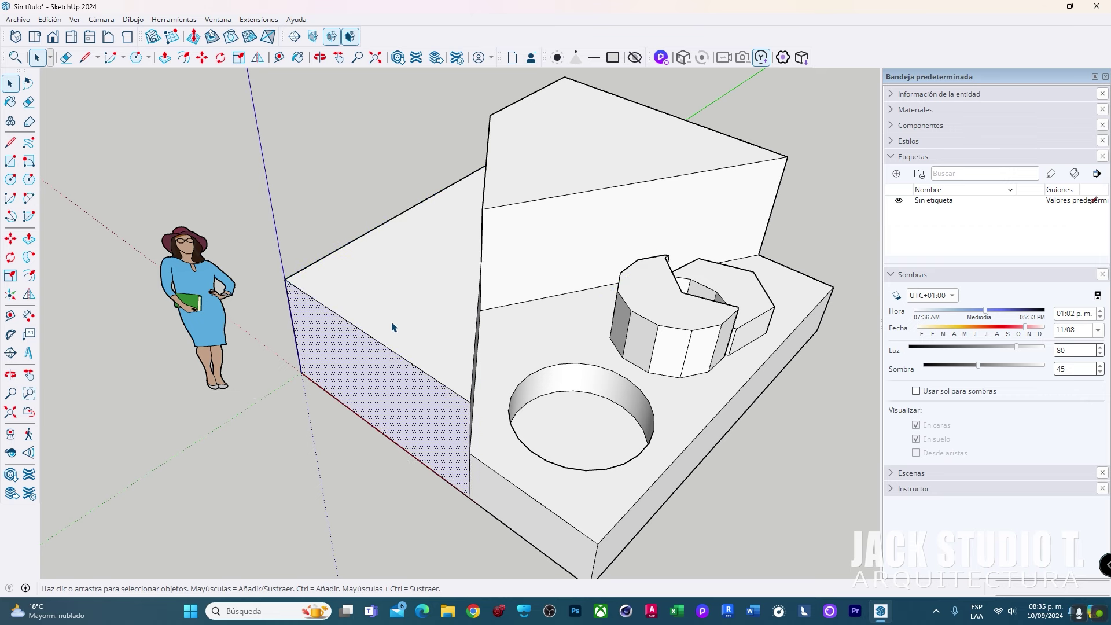
Group the entire stepped block model into one group
{"action": "triple_click", "coordinate": [403, 320]}
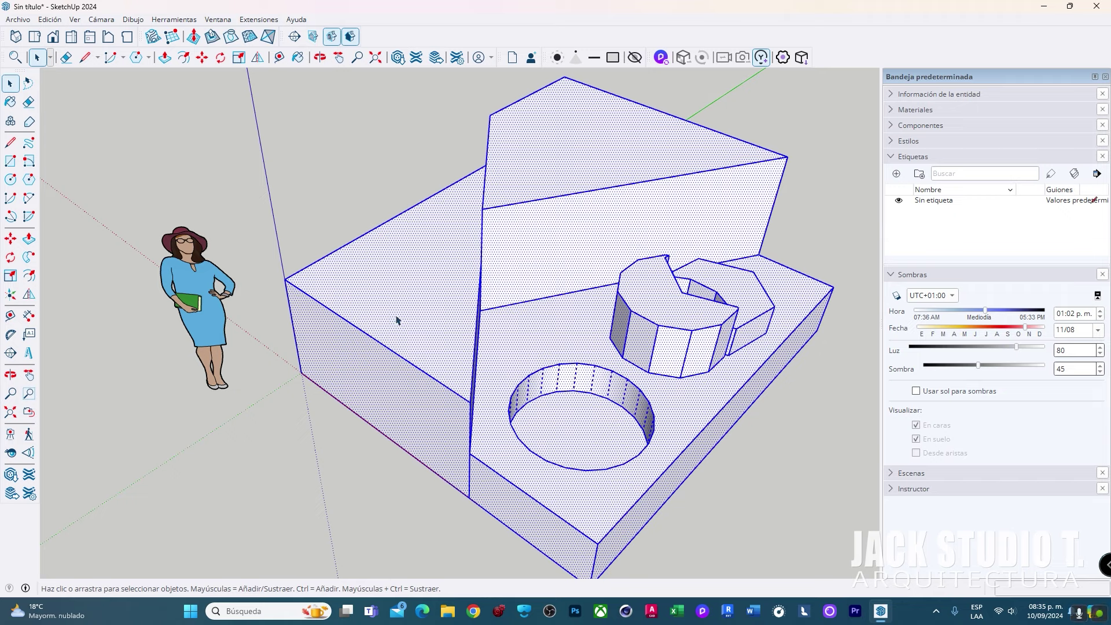
{"action": "right_click", "coordinate": [415, 296]}
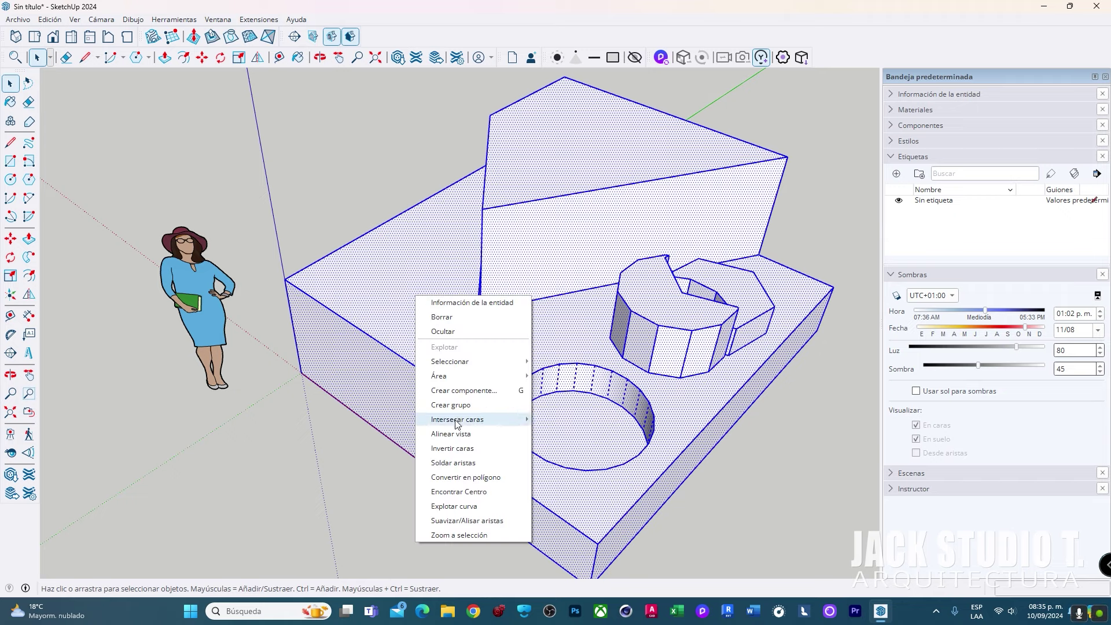
{"action": "left_click", "coordinate": [449, 404]}
{"action": "scroll", "coordinate": [435, 355], "scroll_direction": "down", "scroll_amount": 3}
{"action": "mouse_move", "coordinate": [404, 434]}
{"action": "middle_mouse_down"}
{"action": "mouse_move", "coordinate": [595, 268]}
{"action": "mouse_move", "coordinate": [446, 392]}
{"action": "middle_mouse_up"}
{"action": "scroll", "coordinate": [481, 342], "scroll_direction": "up", "scroll_amount": 2}
Copy the grouped model beside the original using Move with Ctrl
{"action": "key", "text": "m"}
{"action": "scroll", "coordinate": [461, 268], "scroll_direction": "up", "scroll_amount": 2}
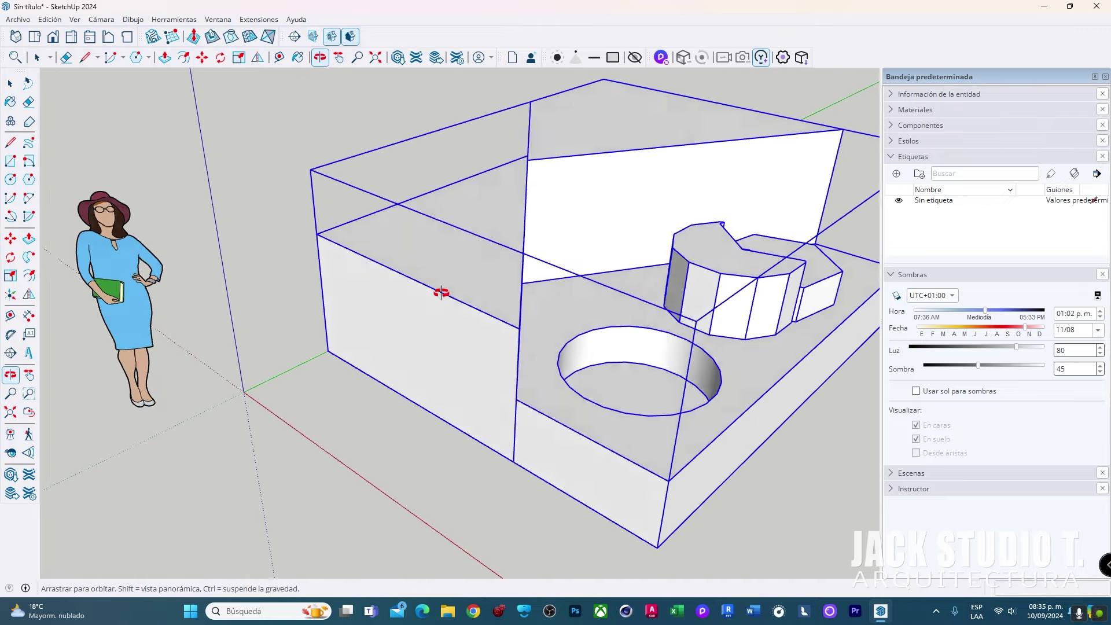
{"action": "scroll", "coordinate": [452, 313], "scroll_direction": "down", "scroll_amount": 5}
{"action": "key", "text": "ctrl"}
{"action": "left_click", "coordinate": [454, 398]}
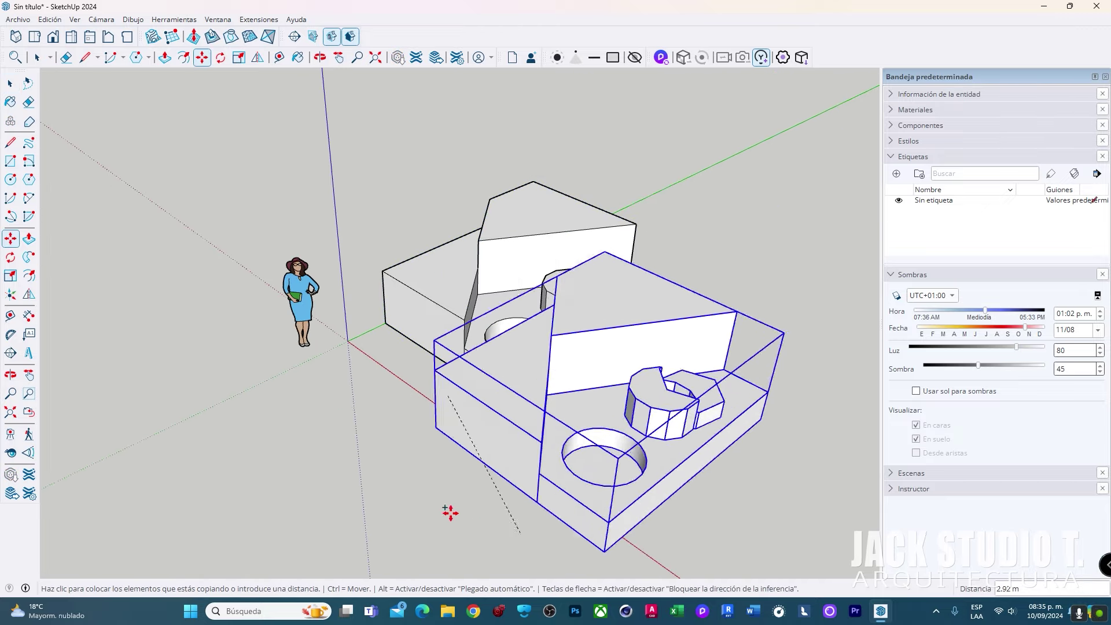
{"action": "mouse_move", "coordinate": [417, 486]}
{"action": "middle_mouse_down"}
{"action": "mouse_move", "coordinate": [502, 392]}
{"action": "mouse_move", "coordinate": [322, 359]}
{"action": "mouse_move", "coordinate": [440, 227]}
{"action": "middle_mouse_up"}
{"action": "key", "text": "space"}
{"action": "scroll", "coordinate": [521, 370], "scroll_direction": "up", "scroll_amount": 4}
{"action": "mouse_move", "coordinate": [383, 379]}
{"action": "middle_mouse_down"}
{"action": "mouse_move", "coordinate": [360, 305]}
{"action": "mouse_move", "coordinate": [540, 360]}
{"action": "middle_mouse_up"}
Inside the copied group, push a top face down into the block
{"action": "double_click", "coordinate": [486, 250]}
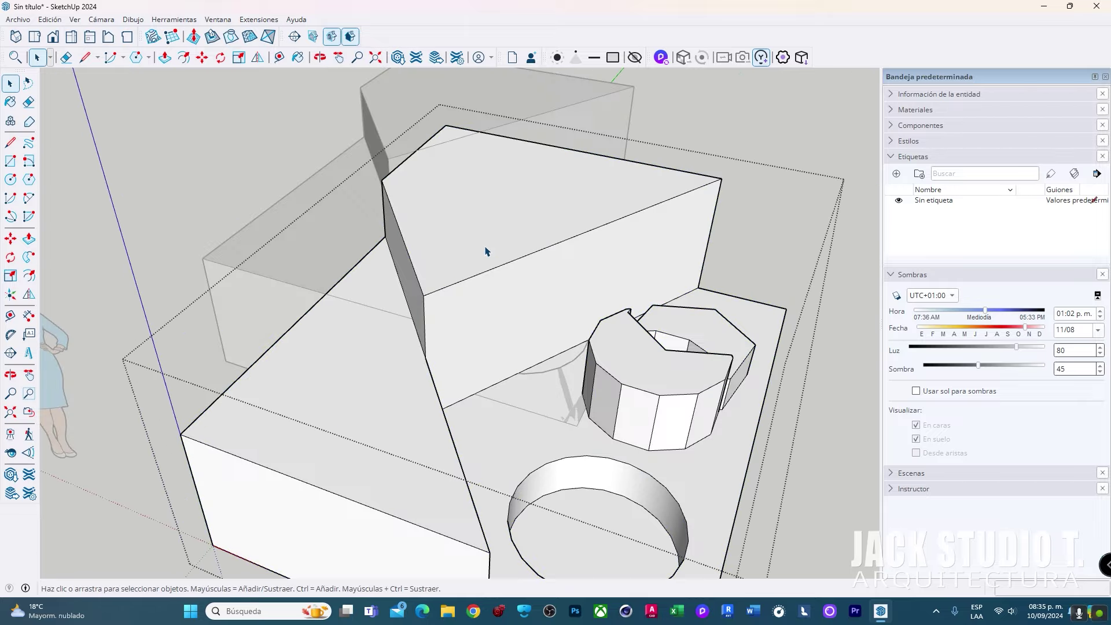
{"action": "left_click", "coordinate": [449, 266]}
{"action": "key", "text": "p"}
{"action": "left_click_drag", "start_coordinate": [454, 281], "coordinate": [486, 377]}
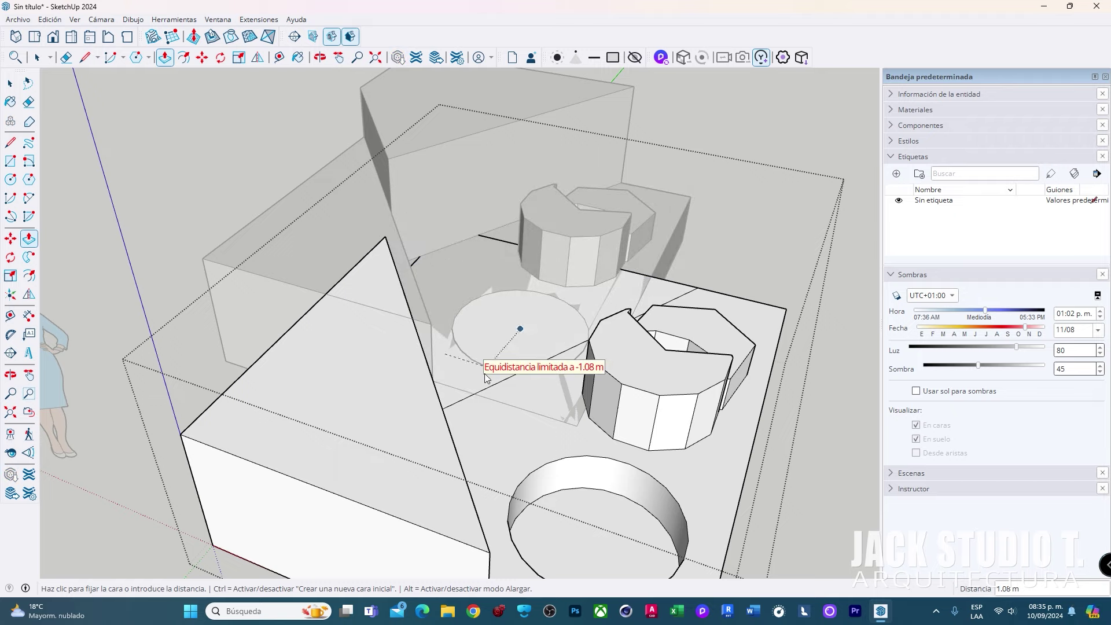
{"action": "left_click", "coordinate": [483, 421]}
{"action": "key", "text": "space"}
{"action": "mouse_move", "coordinate": [483, 405]}
{"action": "middle_mouse_down"}
{"action": "mouse_move", "coordinate": [432, 290]}
{"action": "mouse_move", "coordinate": [558, 304]}
{"action": "middle_mouse_up"}
{"action": "key", "text": "Escape"}
{"action": "scroll", "coordinate": [558, 304], "scroll_direction": "up", "scroll_amount": 5}
Move the group further to the right
{"action": "left_click", "coordinate": [476, 245]}
{"action": "key", "text": "m"}
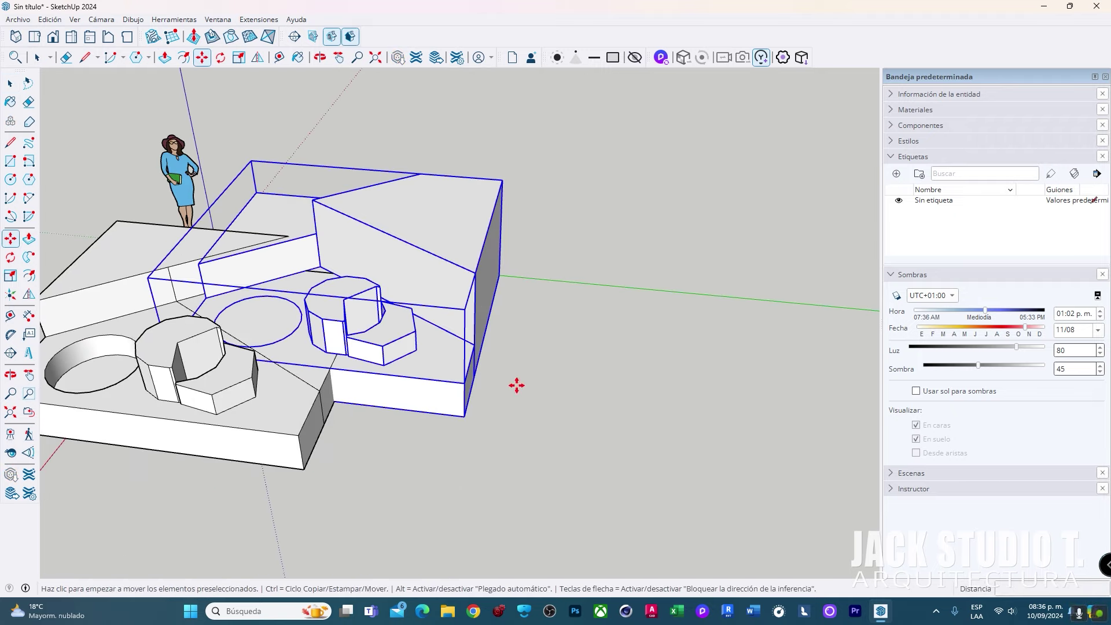
{"action": "left_click", "coordinate": [517, 386]}
{"action": "left_click", "coordinate": [785, 416]}
{"action": "key", "text": "space"}
{"action": "scroll", "coordinate": [578, 324], "scroll_direction": "up", "scroll_amount": 4}
{"action": "mouse_move", "coordinate": [578, 324]}
{"action": "middle_mouse_down"}
{"action": "mouse_move", "coordinate": [463, 264]}
{"action": "mouse_move", "coordinate": [491, 226]}
{"action": "middle_mouse_up"}
{"action": "scroll", "coordinate": [491, 226], "scroll_direction": "down", "scroll_amount": 2}
Copy the group down-left of the original
{"action": "scroll", "coordinate": [578, 290], "scroll_direction": "down", "scroll_amount": 3}
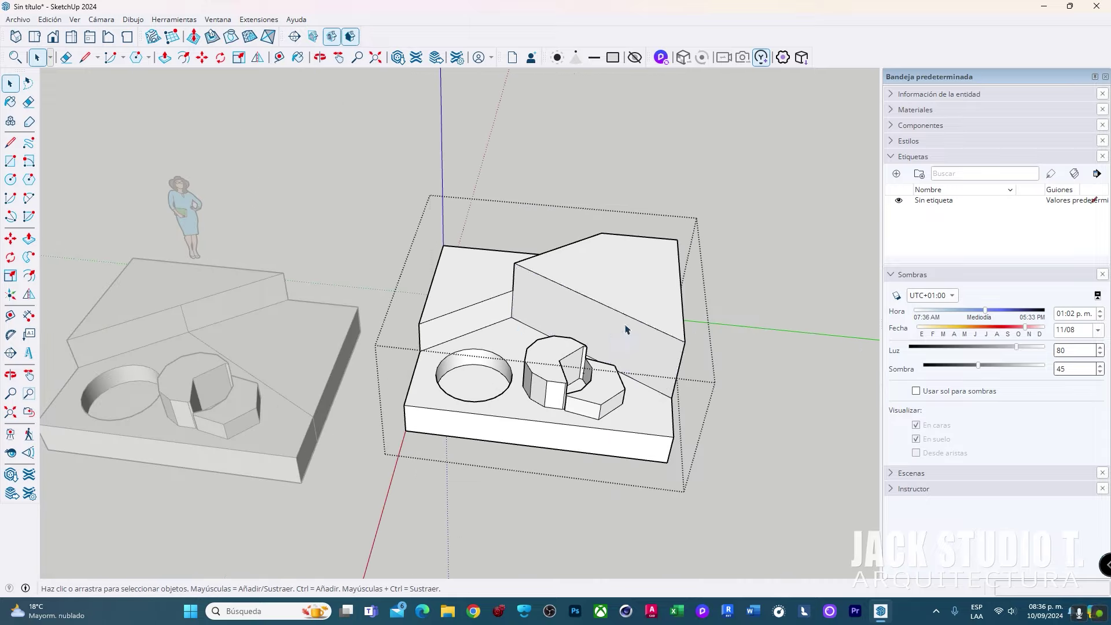
{"action": "left_click", "coordinate": [629, 323]}
{"action": "key", "text": "m"}
{"action": "left_click", "coordinate": [754, 334]}
{"action": "key", "text": "ctrl"}
{"action": "left_click", "coordinate": [700, 404]}
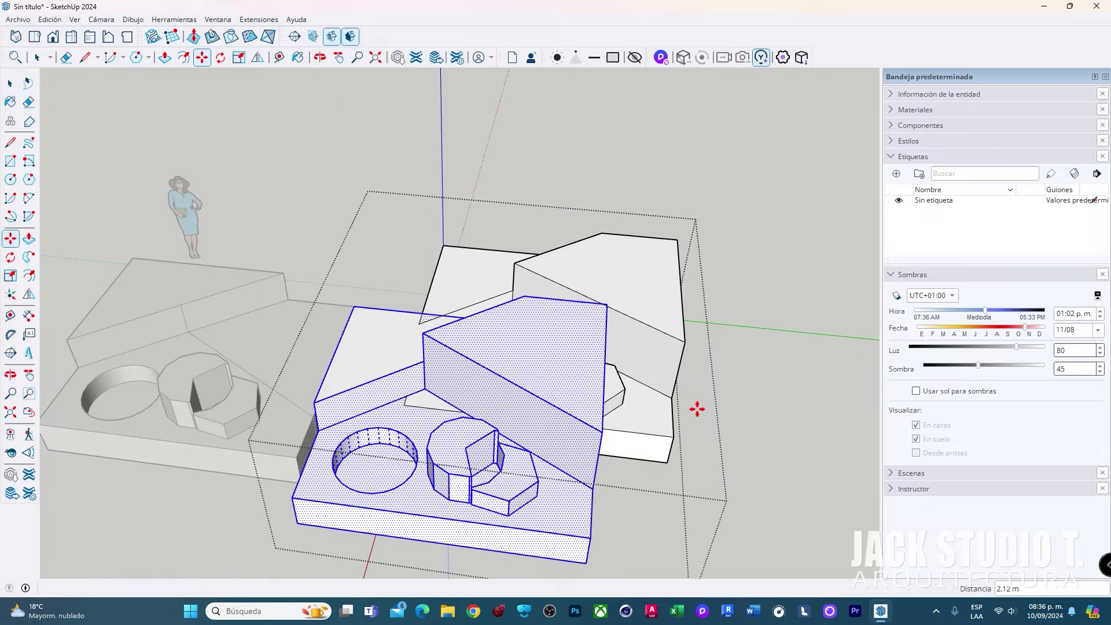
{"action": "scroll", "coordinate": [571, 431], "scroll_direction": "up", "scroll_amount": 3}
{"action": "key", "text": "space"}
{"action": "middle_click_drag", "start_coordinate": [571, 431], "coordinate": [482, 375]}
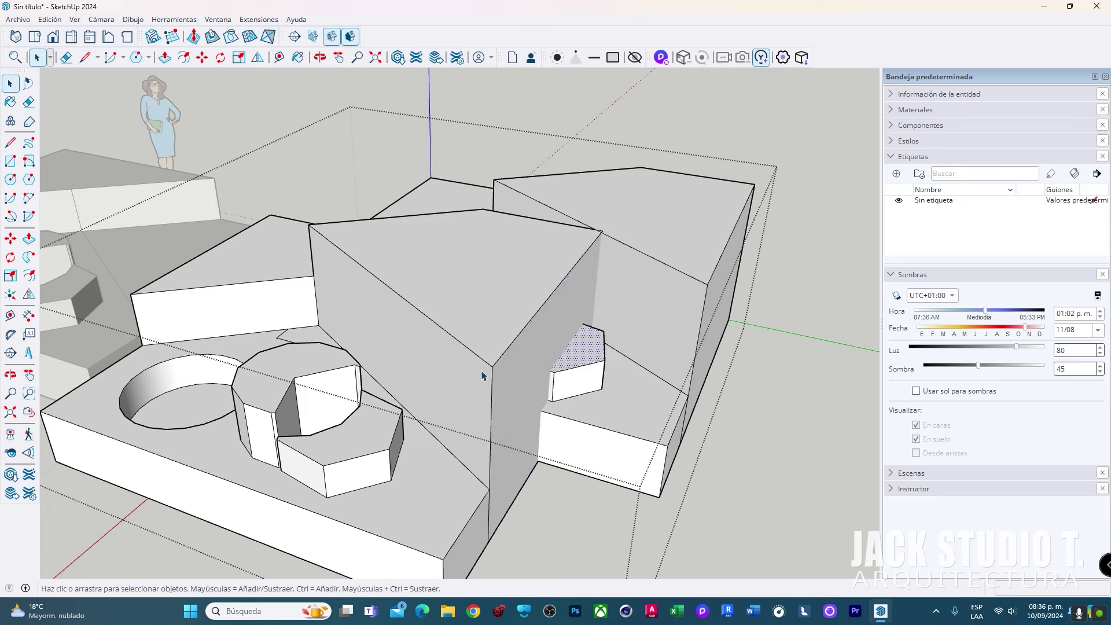
{"action": "scroll", "coordinate": [307, 343], "scroll_direction": "up", "scroll_amount": 3}
Push/pull the large box's top face to a new height
{"action": "key", "text": "p"}
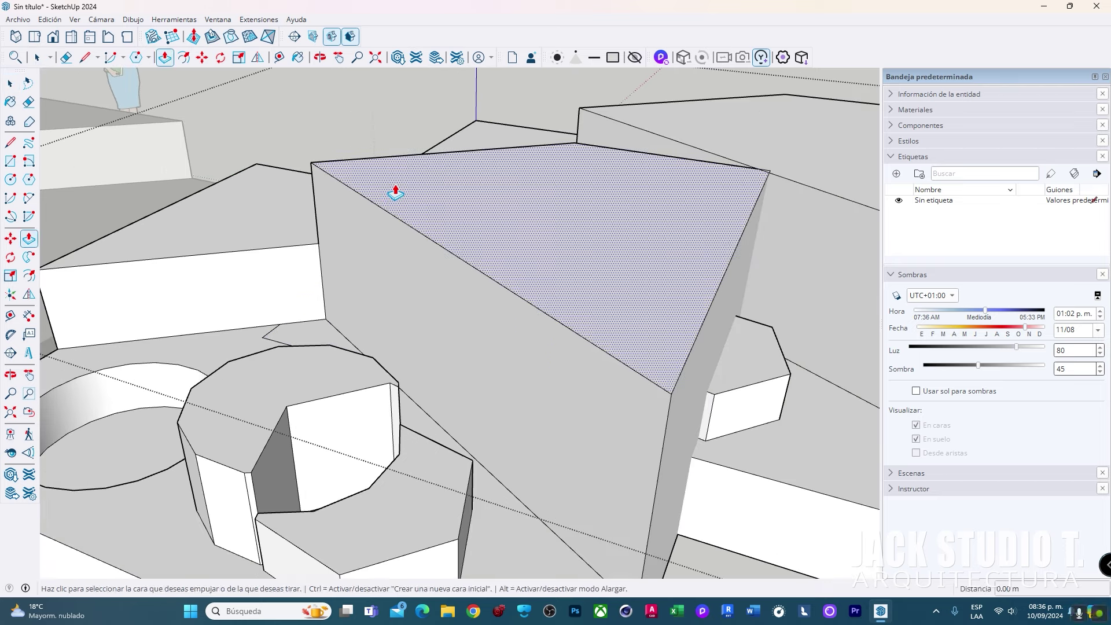
{"action": "left_click", "coordinate": [394, 189]}
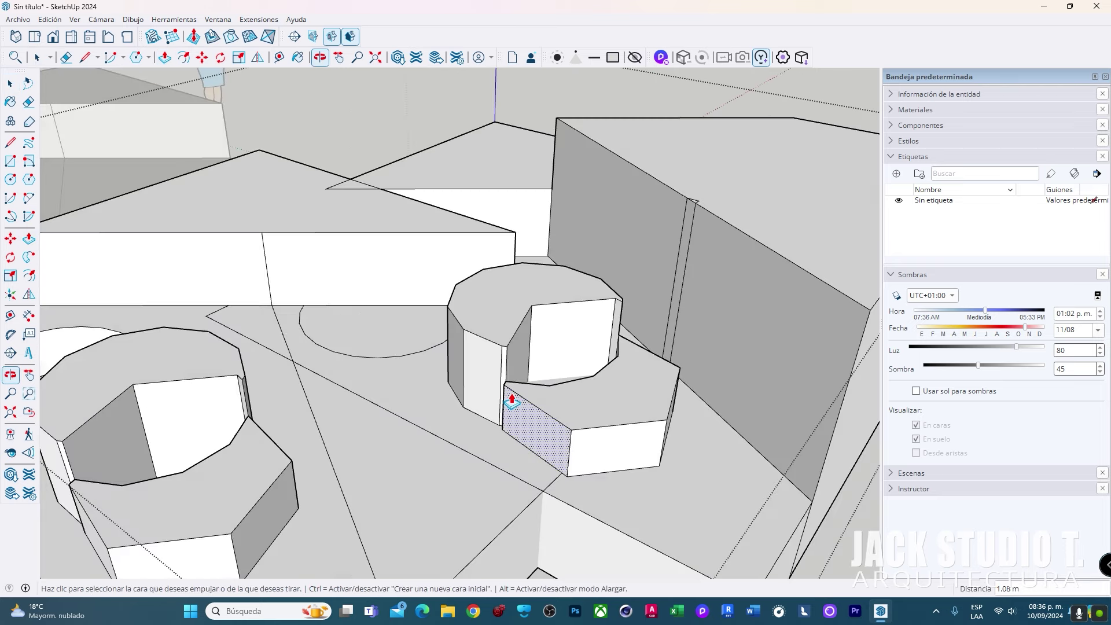
{"action": "middle_click_drag", "start_coordinate": [532, 384], "coordinate": [508, 397]}
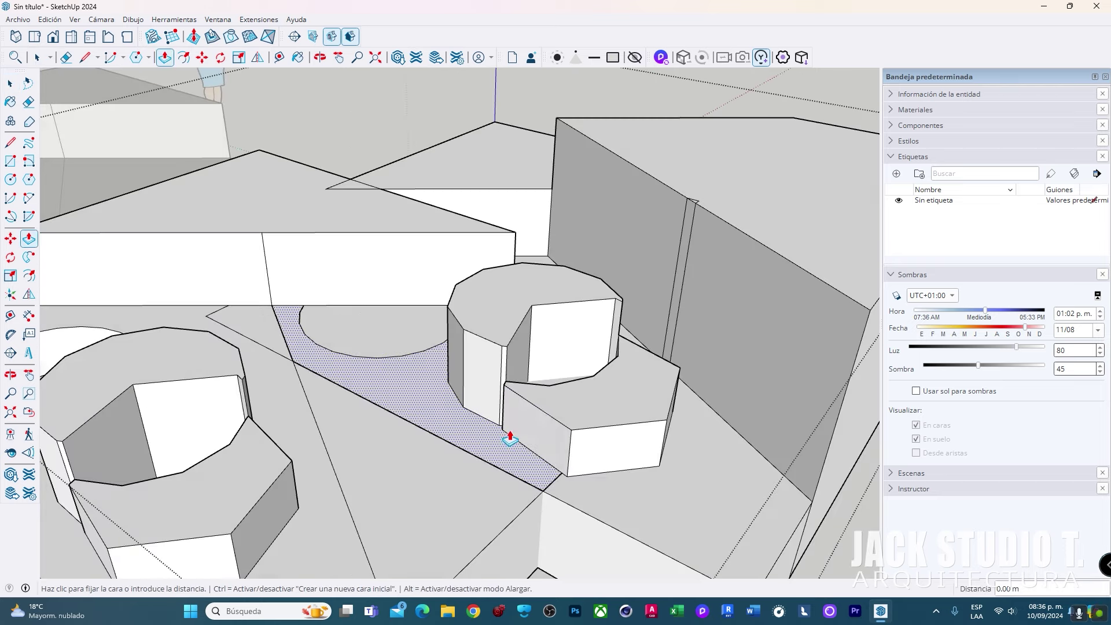
{"action": "left_click", "coordinate": [421, 367]}
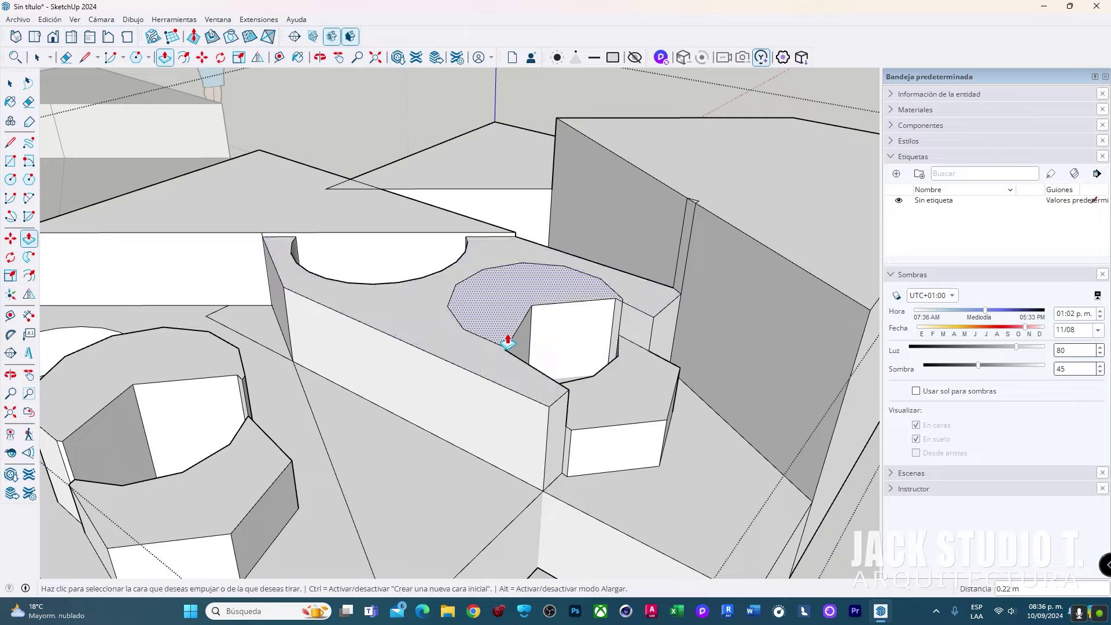
{"action": "mouse_move", "coordinate": [509, 335]}
{"action": "middle_mouse_down"}
{"action": "mouse_move", "coordinate": [792, 348]}
{"action": "mouse_move", "coordinate": [615, 376]}
{"action": "mouse_move", "coordinate": [530, 329]}
{"action": "mouse_move", "coordinate": [483, 360]}
{"action": "mouse_move", "coordinate": [579, 363]}
{"action": "middle_mouse_up"}
{"action": "scroll", "coordinate": [603, 347], "scroll_direction": "down", "scroll_amount": 4}
{"action": "scroll", "coordinate": [484, 361], "scroll_direction": "up", "scroll_amount": 3}
{"action": "key", "text": "space"}
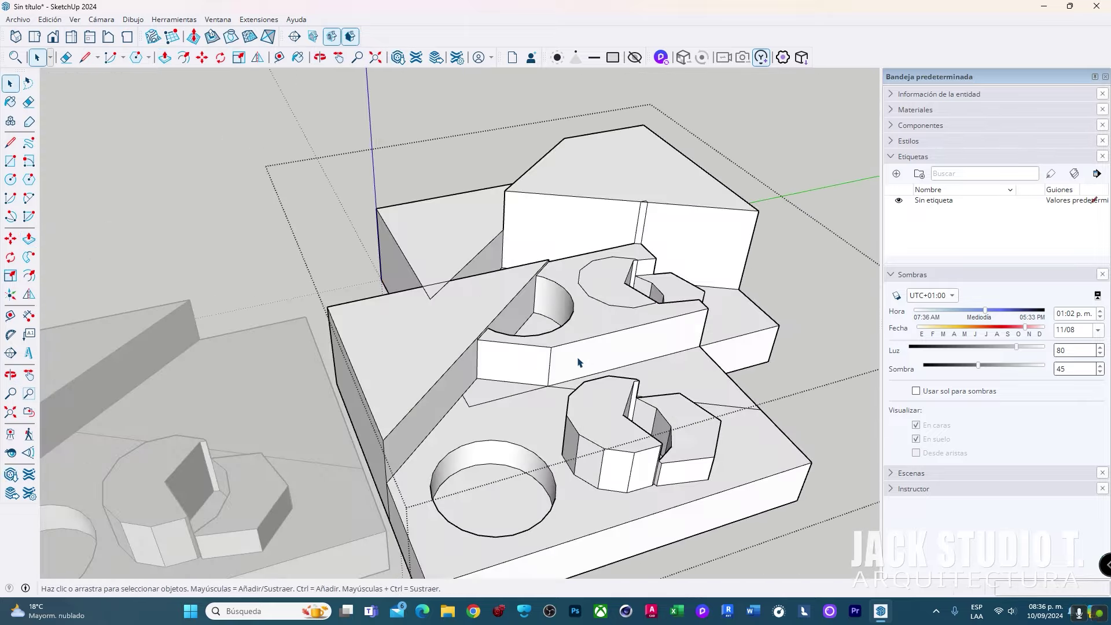
Exit group editing, delete the main group, and select the remaining left group
{"action": "key", "text": "Escape"}
{"action": "left_click", "coordinate": [571, 363]}
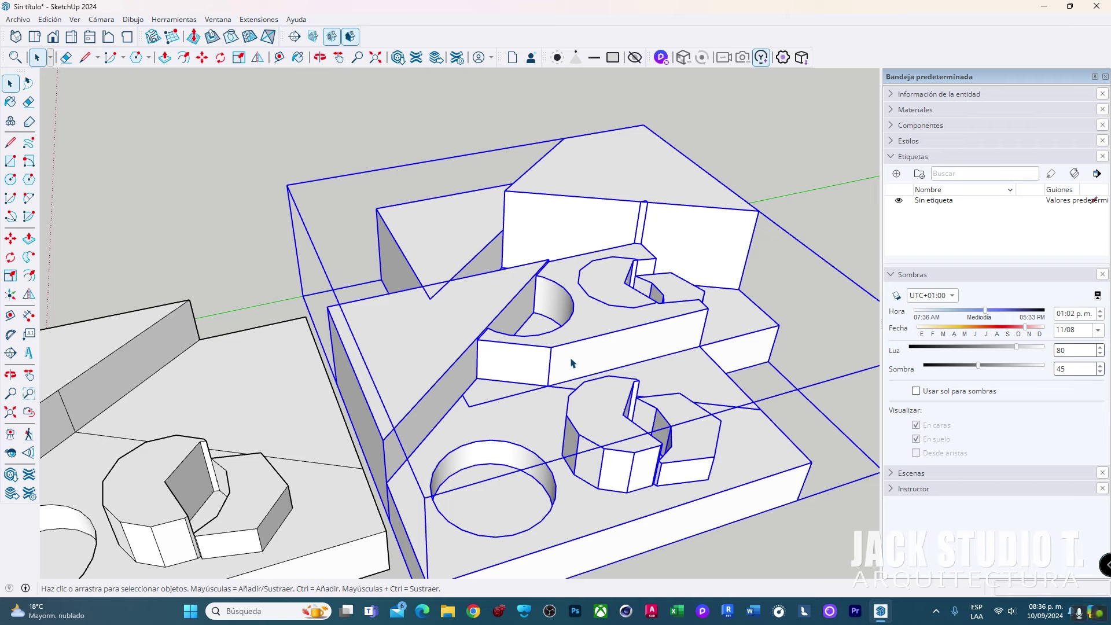
{"action": "key", "text": "Delete"}
{"action": "left_click", "coordinate": [280, 422]}
Delete the remaining left group, leaving the empty axes
{"action": "key", "text": "Delete"}
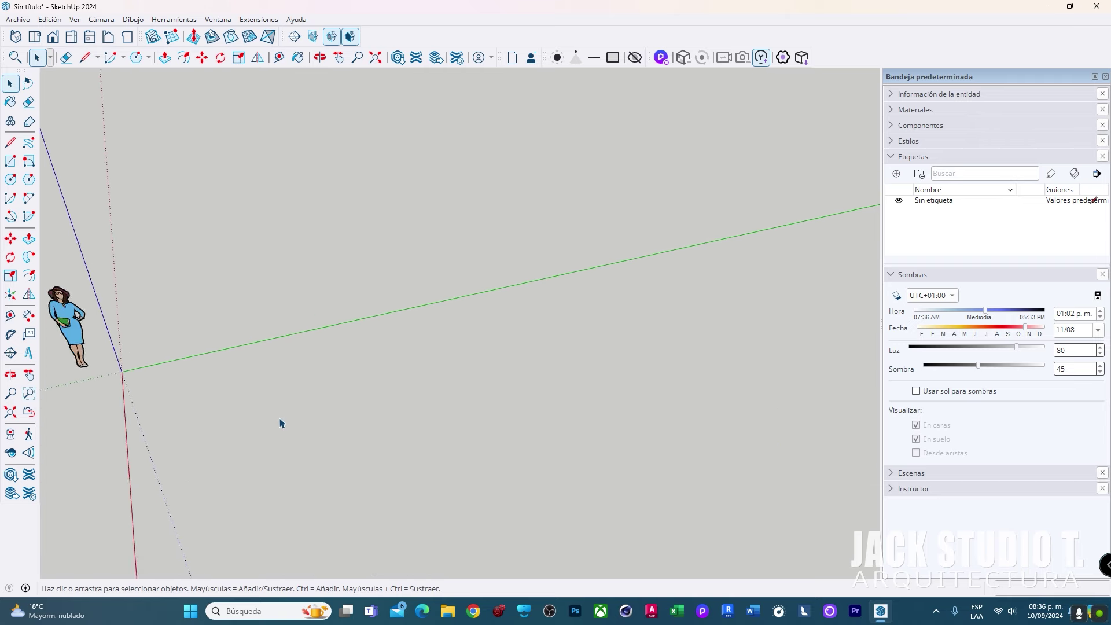
{"action": "mouse_move", "coordinate": [281, 421]}
{"action": "middle_mouse_down"}
{"action": "mouse_move", "coordinate": [291, 308]}
{"action": "mouse_move", "coordinate": [347, 329]}
{"action": "mouse_move", "coordinate": [403, 399]}
{"action": "middle_mouse_up"}
{"action": "scroll", "coordinate": [347, 330], "scroll_direction": "up", "scroll_amount": 3}
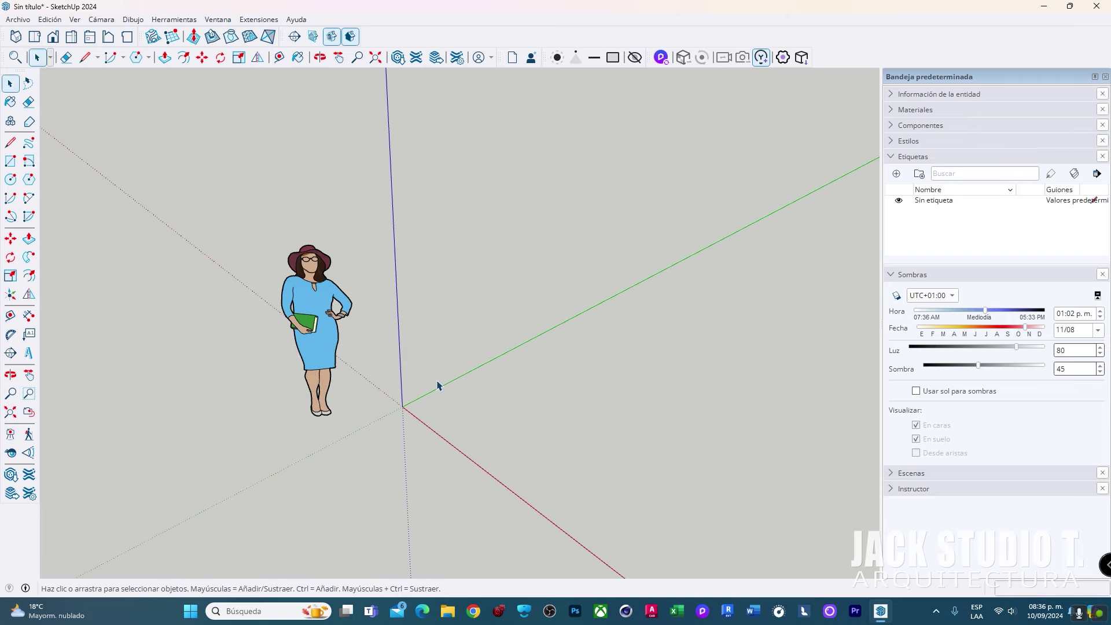
{"action": "key", "text": "r"}
{"action": "key", "text": "space"}
Draw a closed freehand curve near the origin and extrude it into a tall wall
{"action": "left_click", "coordinate": [29, 142]}
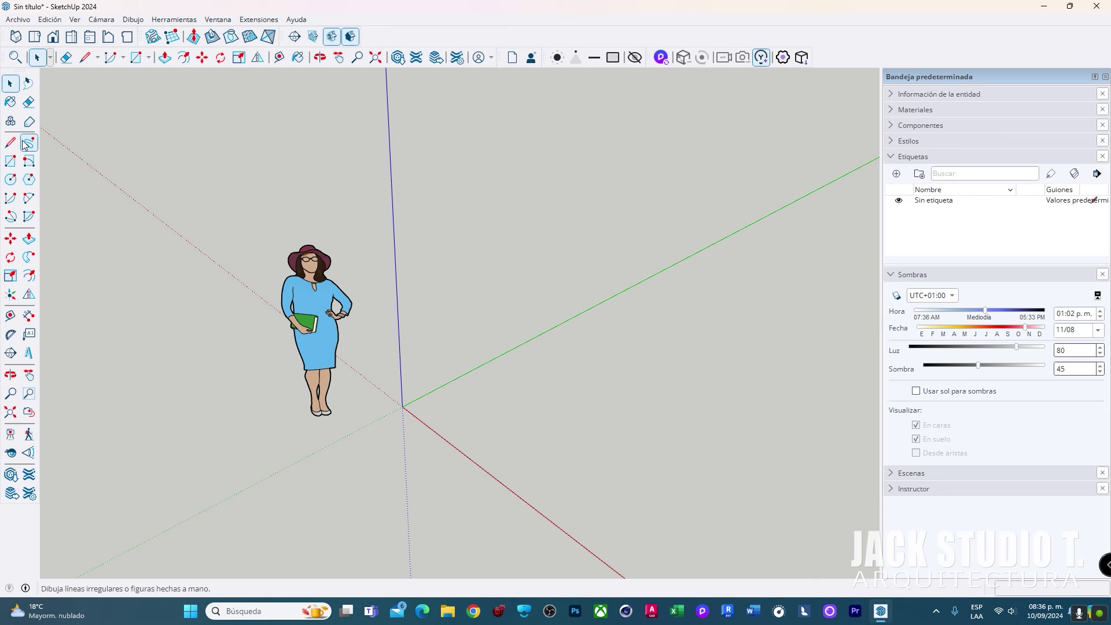
{"action": "left_click_drag", "start_coordinate": [428, 393], "coordinate": [702, 357]}
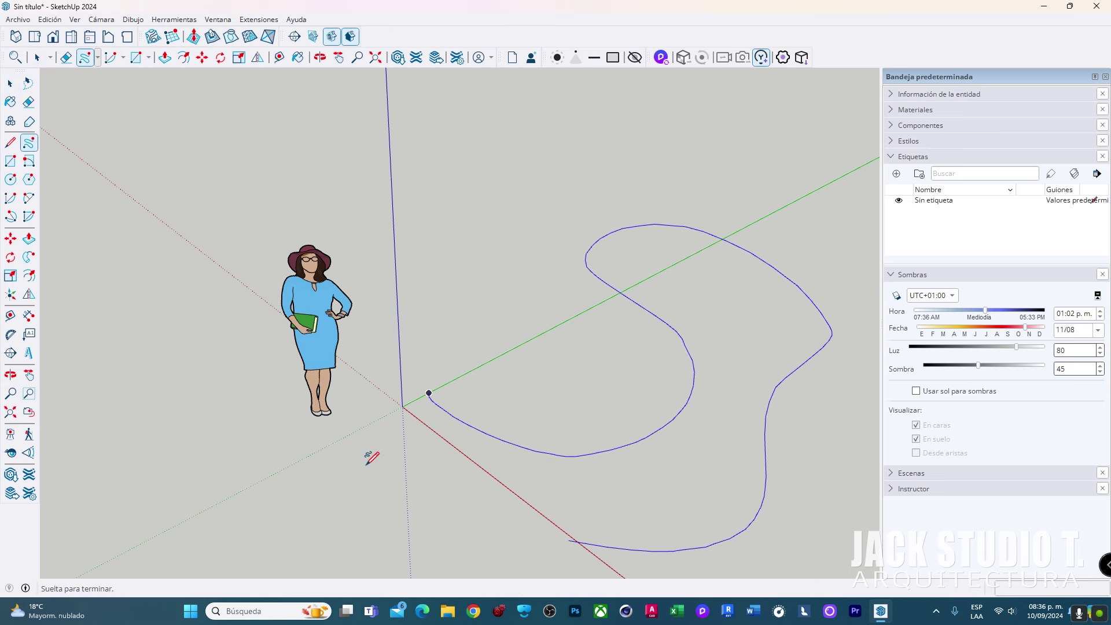
{"action": "left_click_drag", "start_coordinate": [429, 393], "coordinate": [430, 393]}
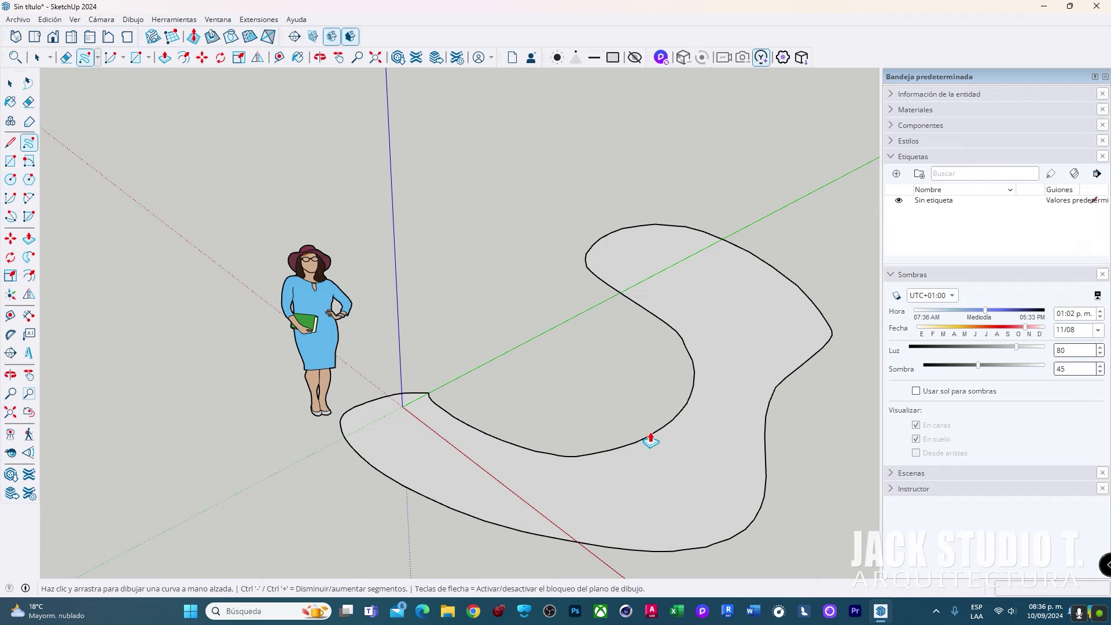
{"action": "key", "text": "p"}
{"action": "left_click_drag", "start_coordinate": [650, 441], "coordinate": [661, 236]}
{"action": "middle_click_drag", "start_coordinate": [633, 300], "coordinate": [730, 351]}
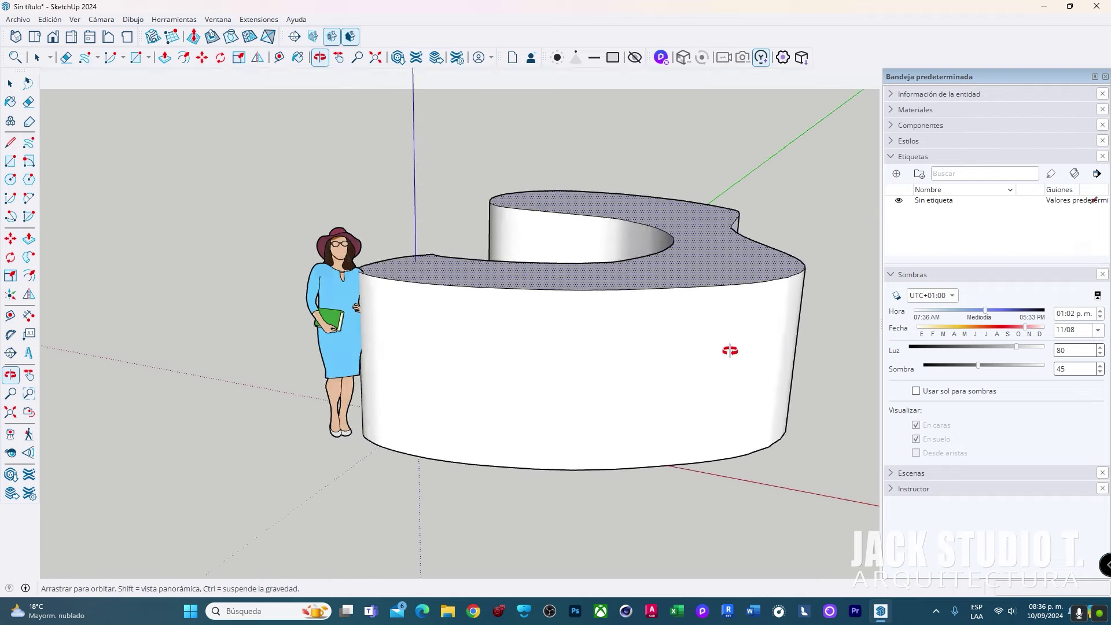
{"action": "left_click_drag", "start_coordinate": [730, 351], "coordinate": [441, 372]}
Draw a closed freehand loop over the curved wall's top edge
{"action": "left_click", "coordinate": [28, 143]}
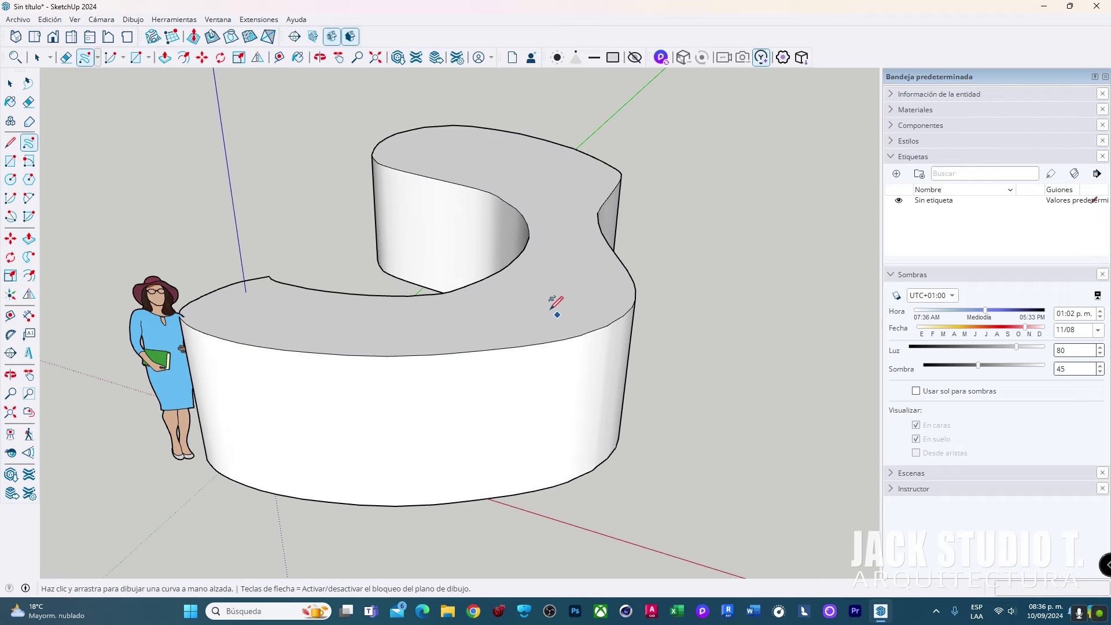
{"action": "left_click_drag", "start_coordinate": [550, 309], "coordinate": [489, 419]}
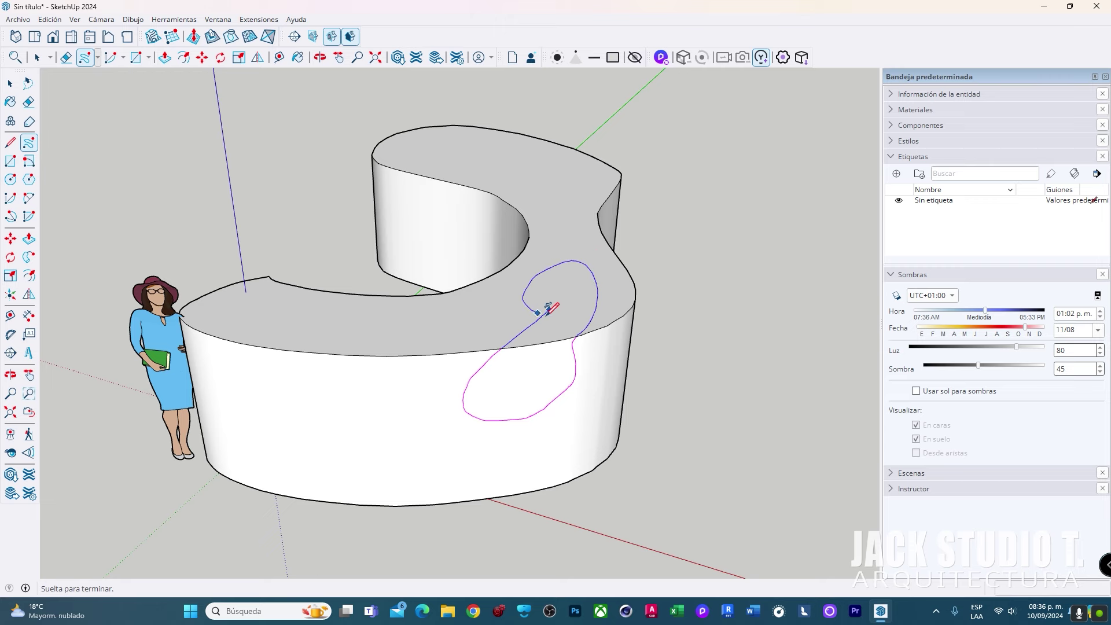
{"action": "left_click_drag", "start_coordinate": [549, 309], "coordinate": [551, 311]}
{"action": "mouse_move", "coordinate": [551, 311]}
{"action": "middle_mouse_down"}
{"action": "mouse_move", "coordinate": [479, 314]}
{"action": "mouse_move", "coordinate": [531, 345]}
{"action": "mouse_move", "coordinate": [546, 384]}
{"action": "middle_mouse_up"}
{"action": "scroll", "coordinate": [493, 308], "scroll_direction": "up", "scroll_amount": 3}
{"action": "key", "text": "p"}
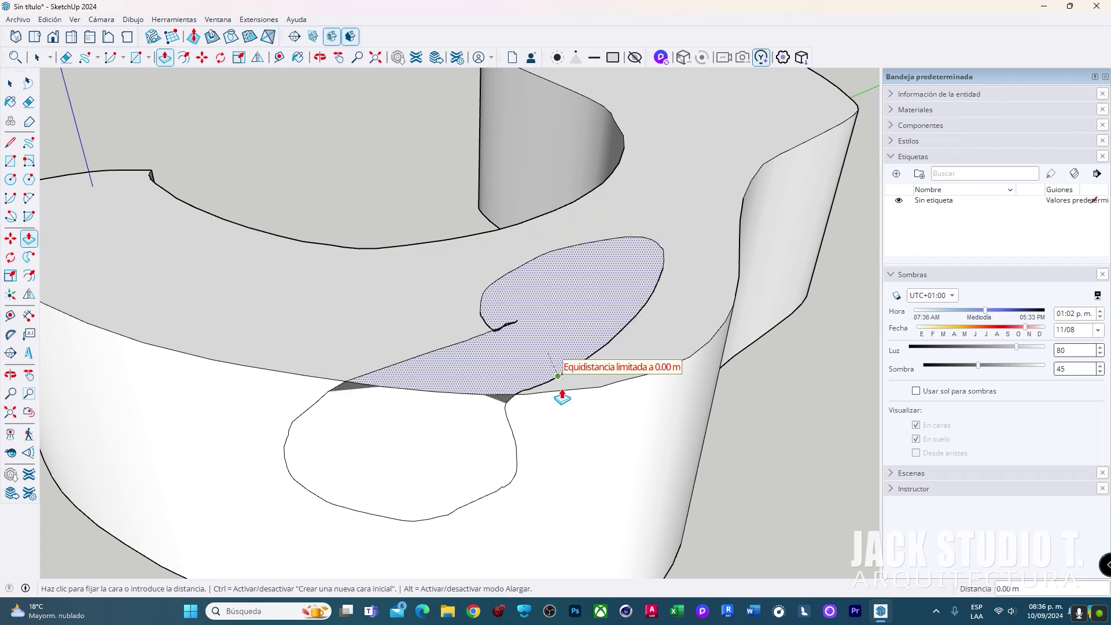
{"action": "scroll", "coordinate": [521, 376], "scroll_direction": "down", "scroll_amount": 5}
{"action": "mouse_move", "coordinate": [483, 330]}
{"action": "middle_mouse_down"}
{"action": "mouse_move", "coordinate": [510, 365]}
{"action": "mouse_move", "coordinate": [558, 381]}
{"action": "mouse_move", "coordinate": [503, 370]}
{"action": "middle_mouse_up"}
Draw a second freehand loop across the wall, then select its curved side face
{"action": "left_click", "coordinate": [28, 142]}
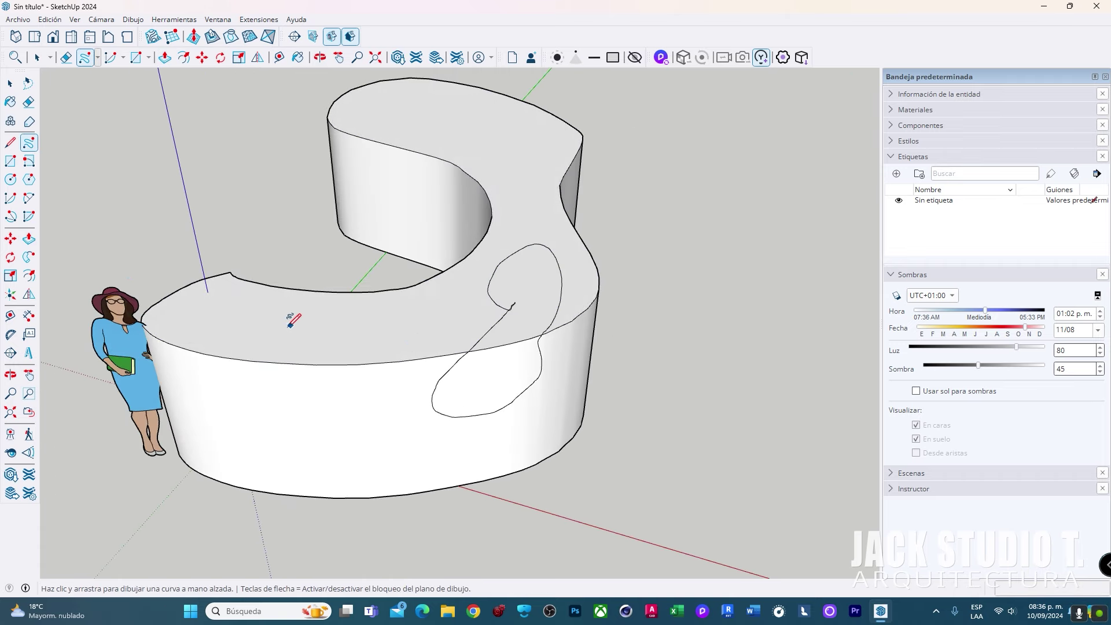
{"action": "left_click_drag", "start_coordinate": [290, 325], "coordinate": [346, 443]}
{"action": "left_click_drag", "start_coordinate": [291, 324], "coordinate": [288, 327]}
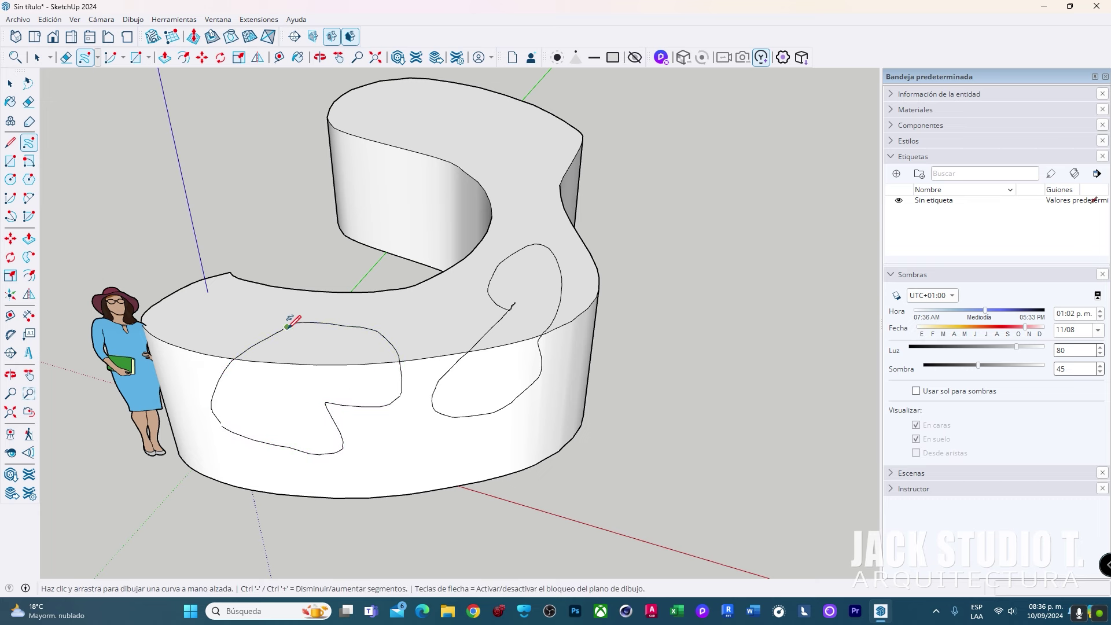
{"action": "key", "text": "space"}
{"action": "left_click", "coordinate": [416, 376]}
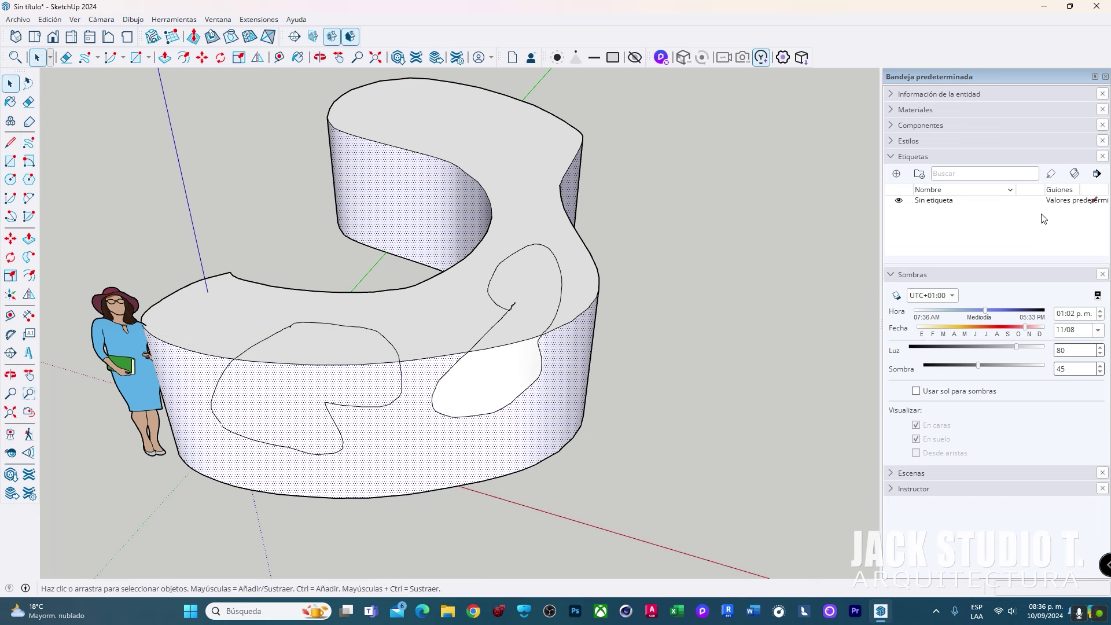
Paint the wall top with Tejado de madera and the curved sides with red metal roofing
{"action": "left_click", "coordinate": [912, 157]}
{"action": "left_click", "coordinate": [914, 172]}
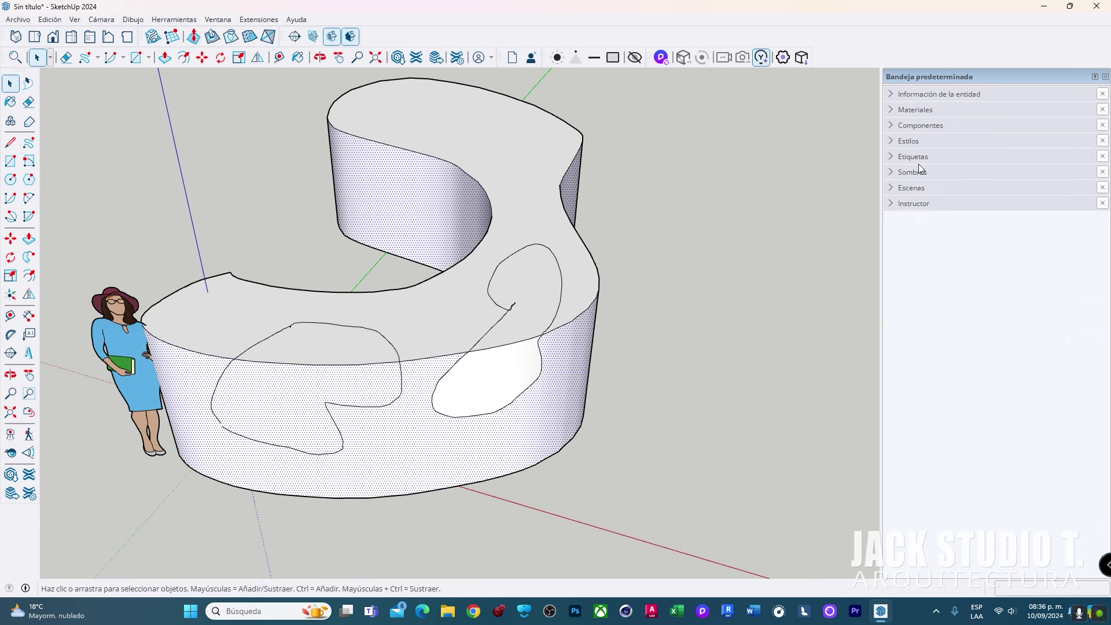
{"action": "left_click", "coordinate": [908, 110]}
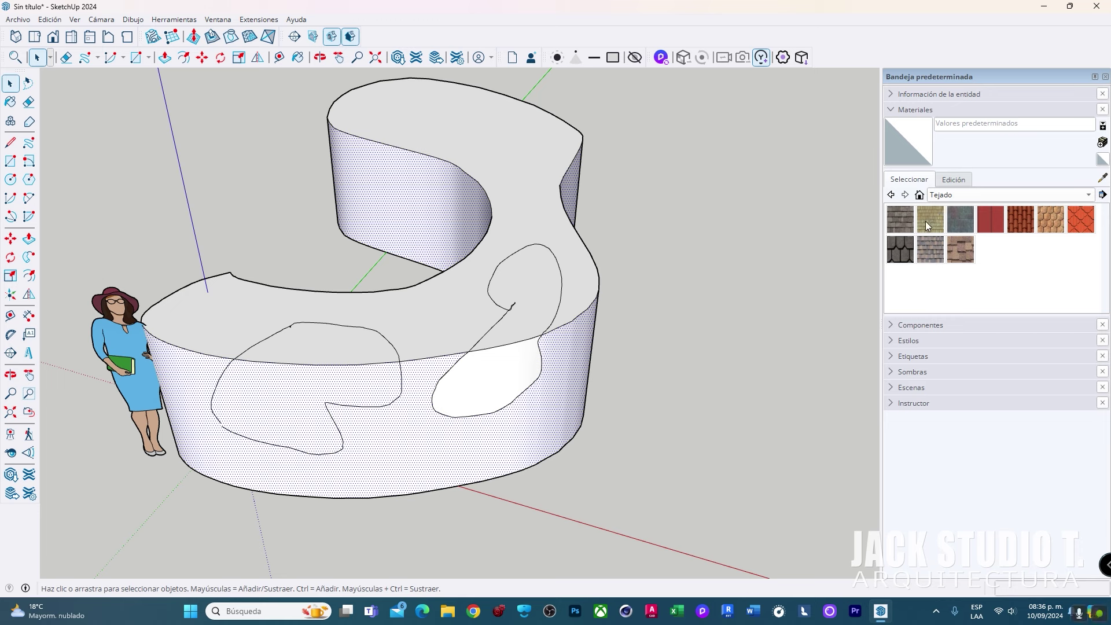
{"action": "left_click", "coordinate": [928, 223]}
{"action": "left_click", "coordinate": [461, 298]}
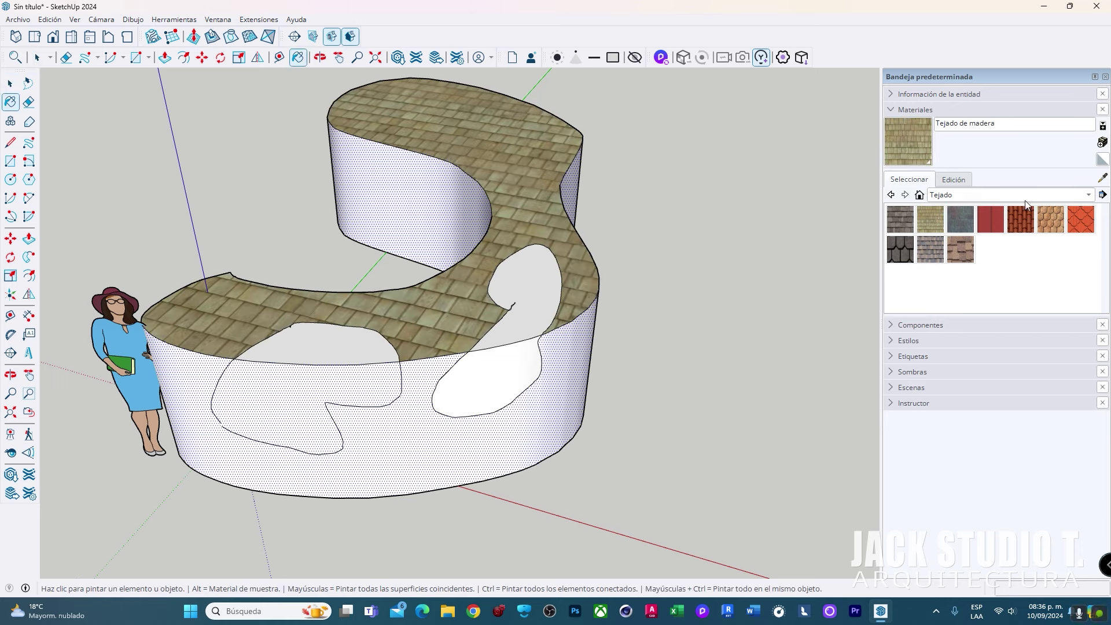
{"action": "left_click", "coordinate": [991, 218]}
{"action": "left_click", "coordinate": [285, 398]}
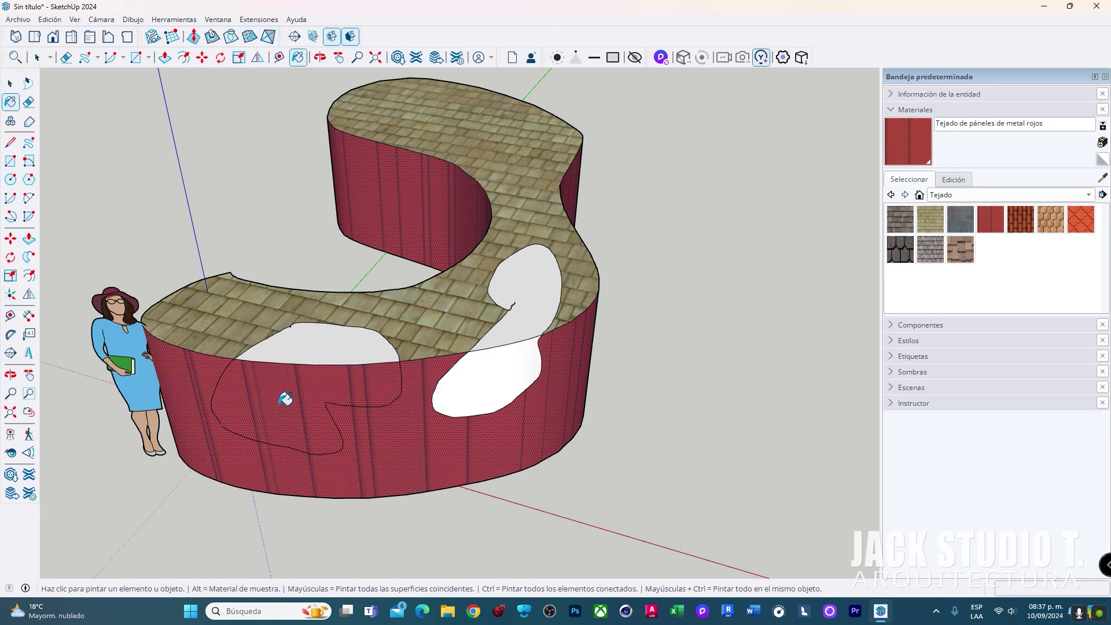
Paint both loop patches Tejado festoneado and a lower patch Tejado de asfalto, then delete the wall
{"action": "left_click", "coordinate": [1059, 217]}
{"action": "left_click", "coordinate": [533, 301]}
{"action": "left_click", "coordinate": [532, 366]}
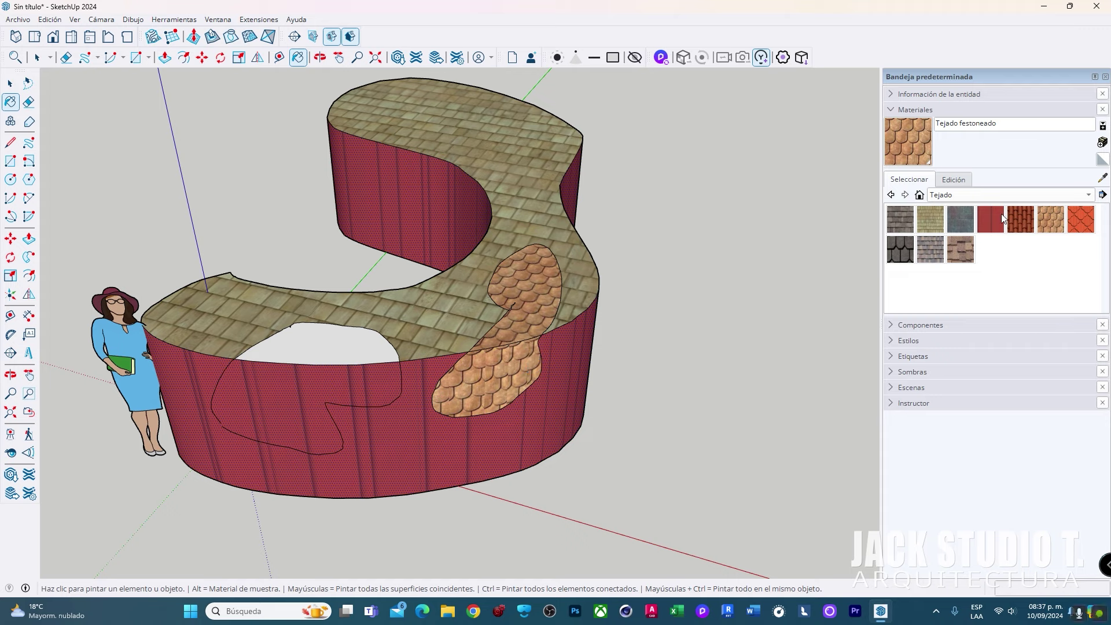
{"action": "left_click", "coordinate": [900, 230]}
{"action": "left_click", "coordinate": [509, 376]}
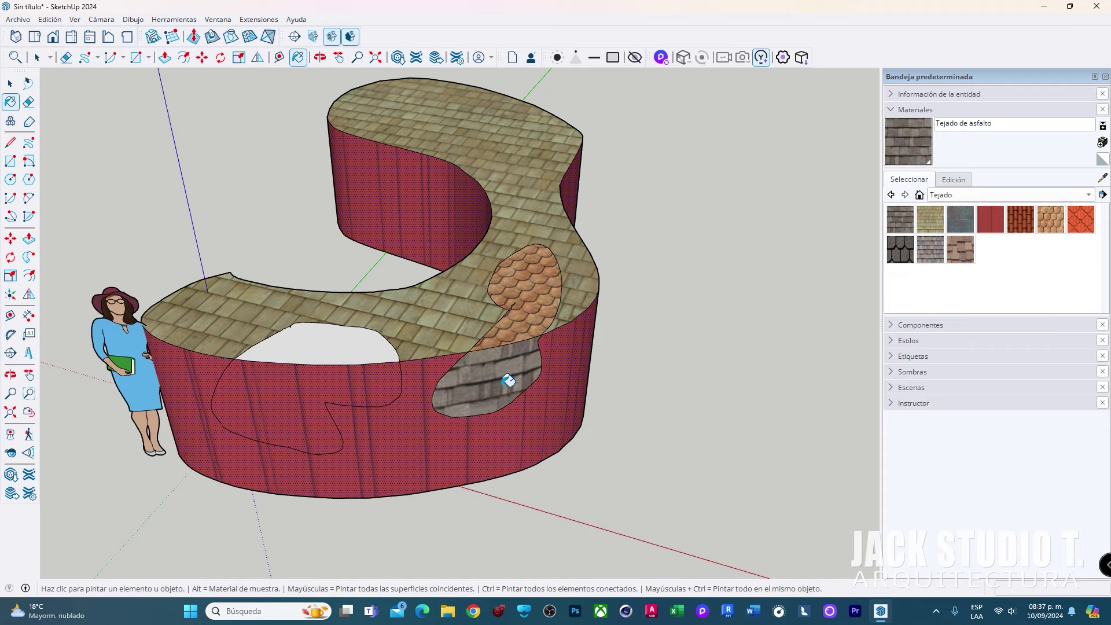
{"action": "mouse_move", "coordinate": [509, 379]}
{"action": "middle_mouse_down"}
{"action": "mouse_move", "coordinate": [340, 188]}
{"action": "mouse_move", "coordinate": [176, 265]}
{"action": "mouse_move", "coordinate": [657, 305]}
{"action": "middle_mouse_up"}
{"action": "triple_click", "coordinate": [463, 315]}
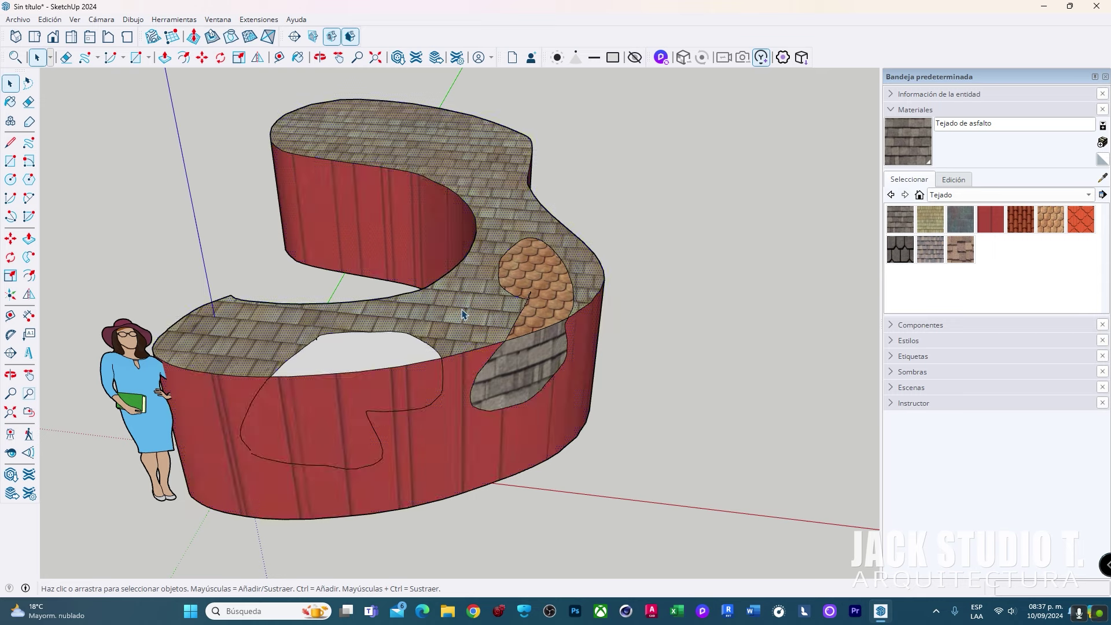
{"action": "key", "text": "Delete"}
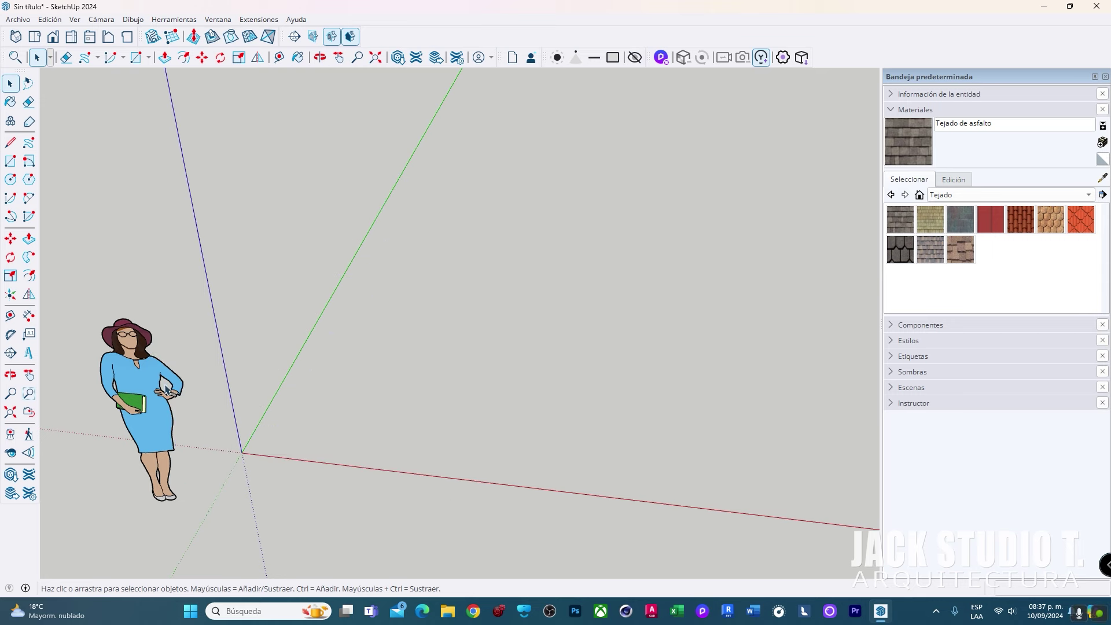
Draw a ground rectangle from the origin and push it up 0.62 m into a low box
{"action": "middle_click_drag", "start_coordinate": [166, 390], "coordinate": [270, 337], "text": "shift"}
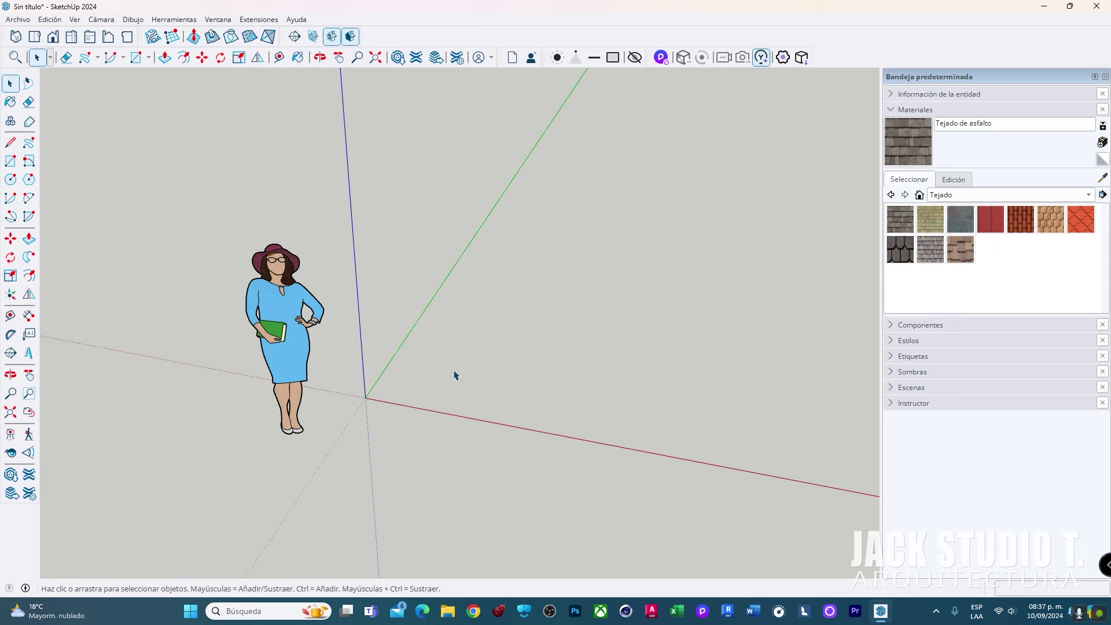
{"action": "key", "text": "b"}
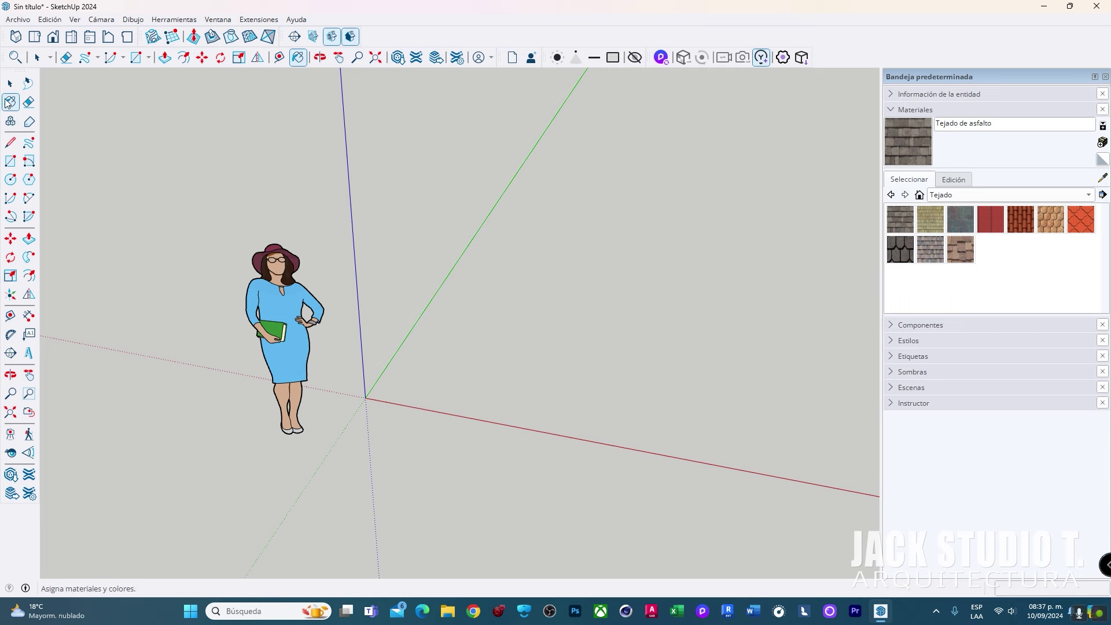
{"action": "middle_click_drag", "start_coordinate": [434, 365], "coordinate": [380, 355]}
{"action": "key", "text": "r"}
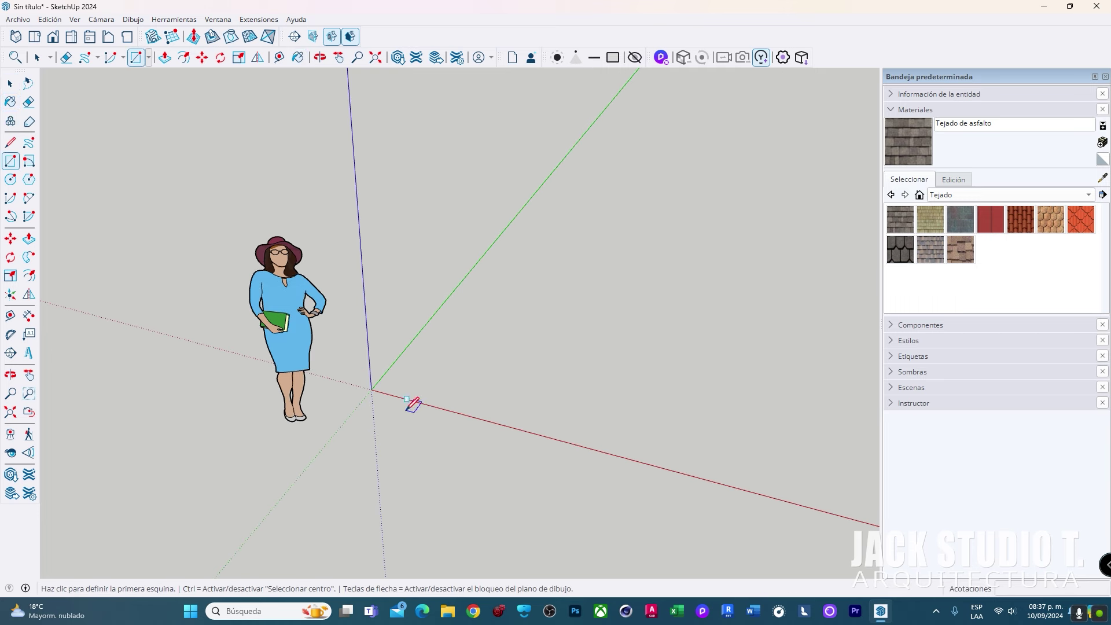
{"action": "left_click", "coordinate": [371, 389]}
{"action": "left_click", "coordinate": [763, 295]}
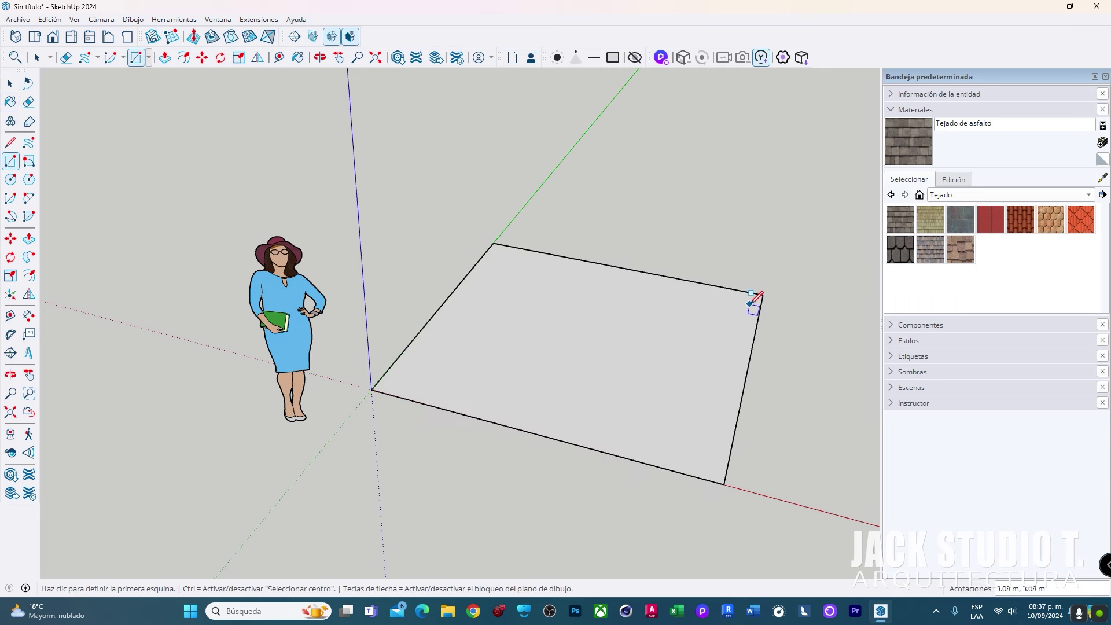
{"action": "key", "text": "p"}
{"action": "left_click", "coordinate": [520, 350]}
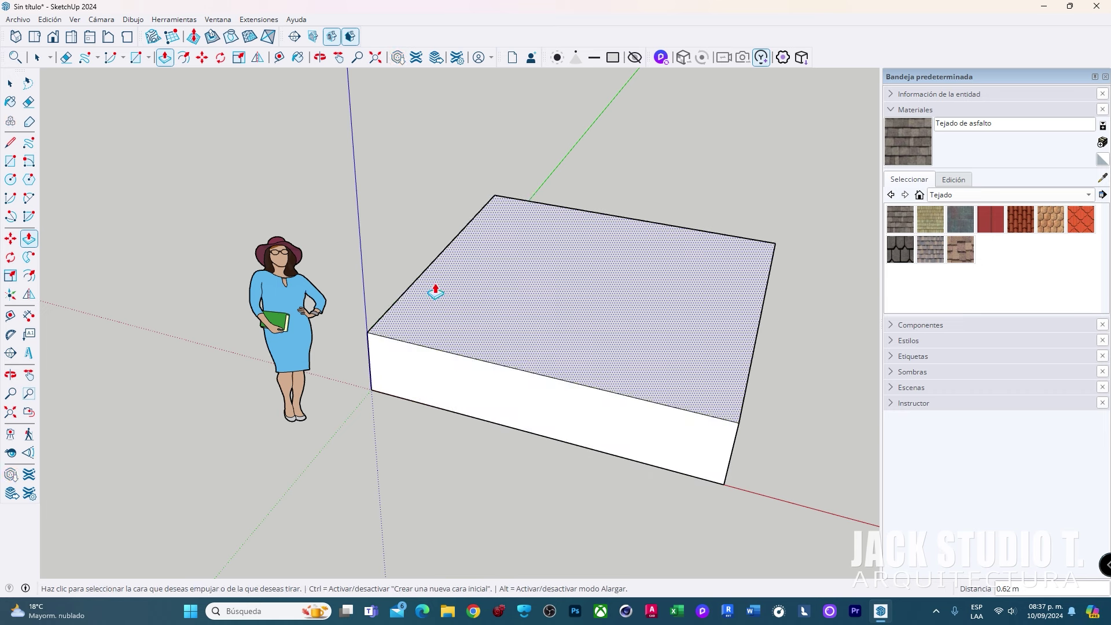
{"action": "left_click", "coordinate": [434, 289]}
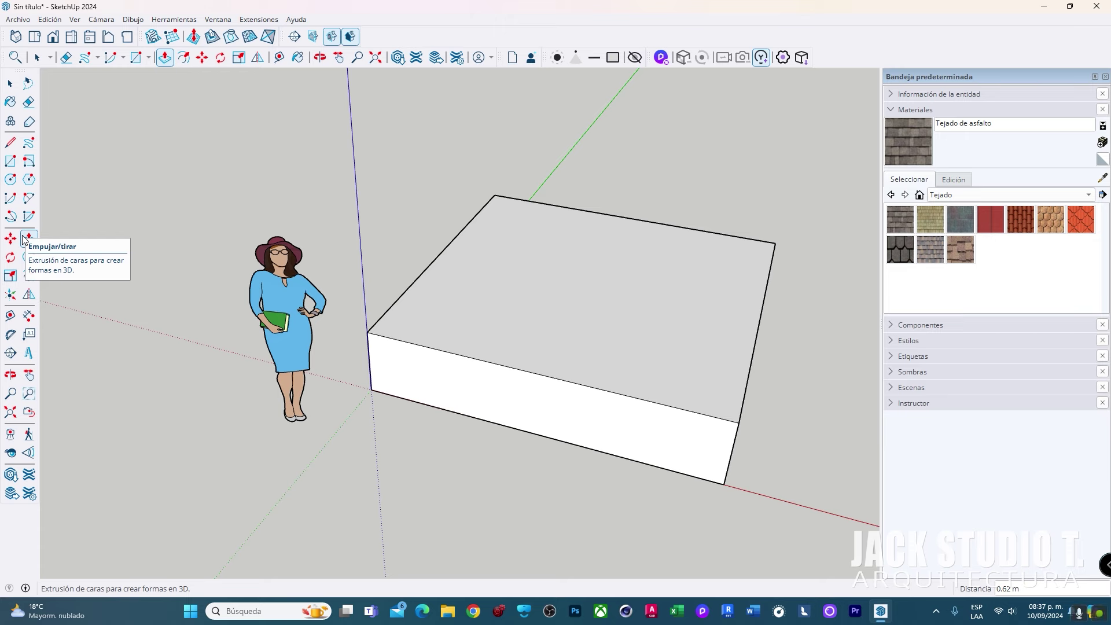
Select the whole box and make it a group
{"action": "key", "text": "space"}
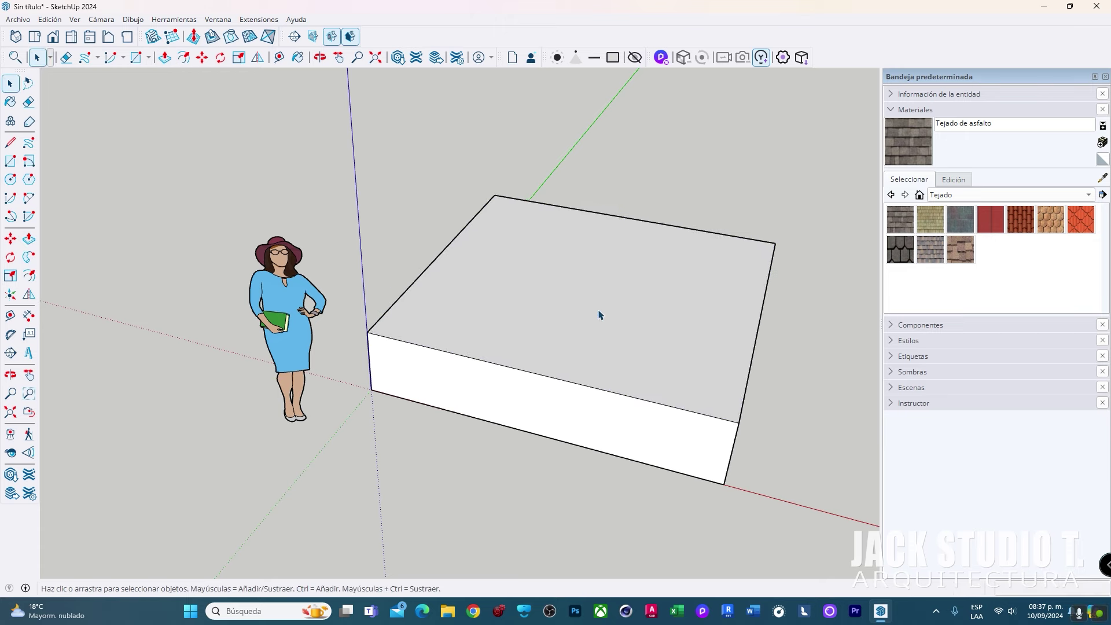
{"action": "middle_click_drag", "start_coordinate": [600, 315], "coordinate": [450, 296]}
{"action": "triple_click", "coordinate": [457, 307]}
{"action": "right_click", "coordinate": [455, 307]}
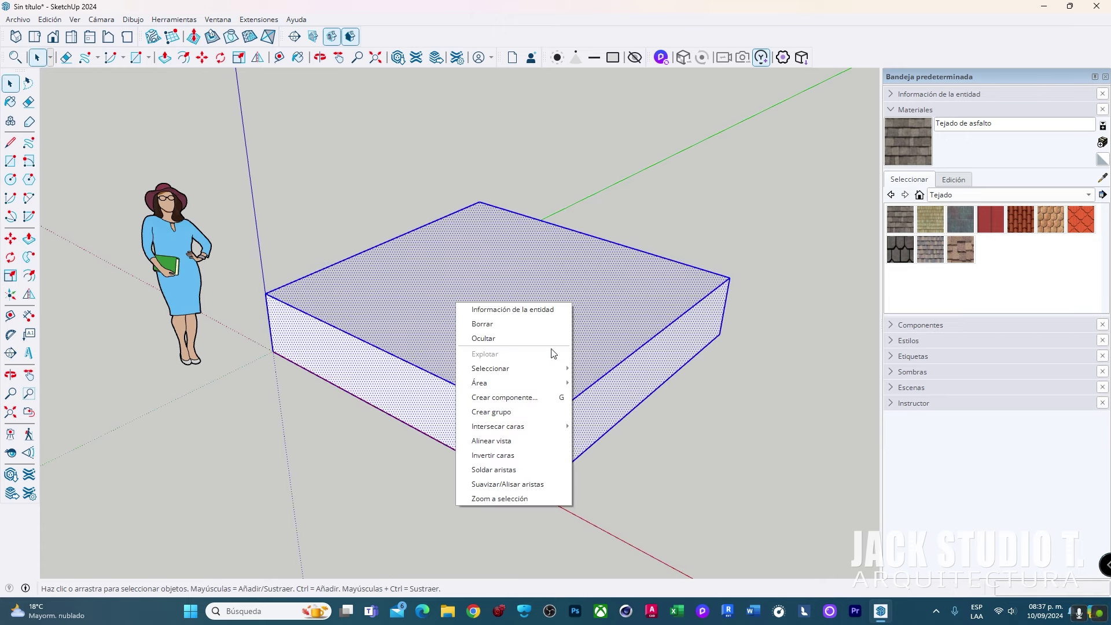
{"action": "left_click", "coordinate": [498, 411]}
{"action": "scroll", "coordinate": [446, 330], "scroll_direction": "down", "scroll_amount": 2}
Move the group along the red axis away from the figure, repositioning it several times
{"action": "key", "text": "m"}
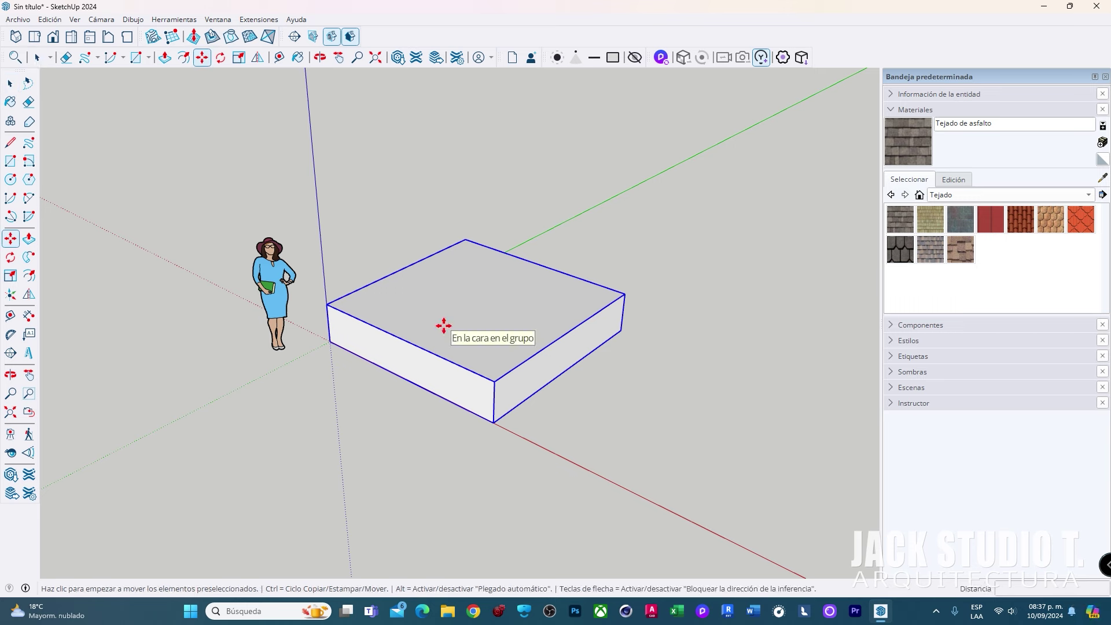
{"action": "middle_click_drag", "start_coordinate": [441, 325], "coordinate": [566, 347]}
{"action": "key", "text": "space"}
{"action": "key", "text": "m"}
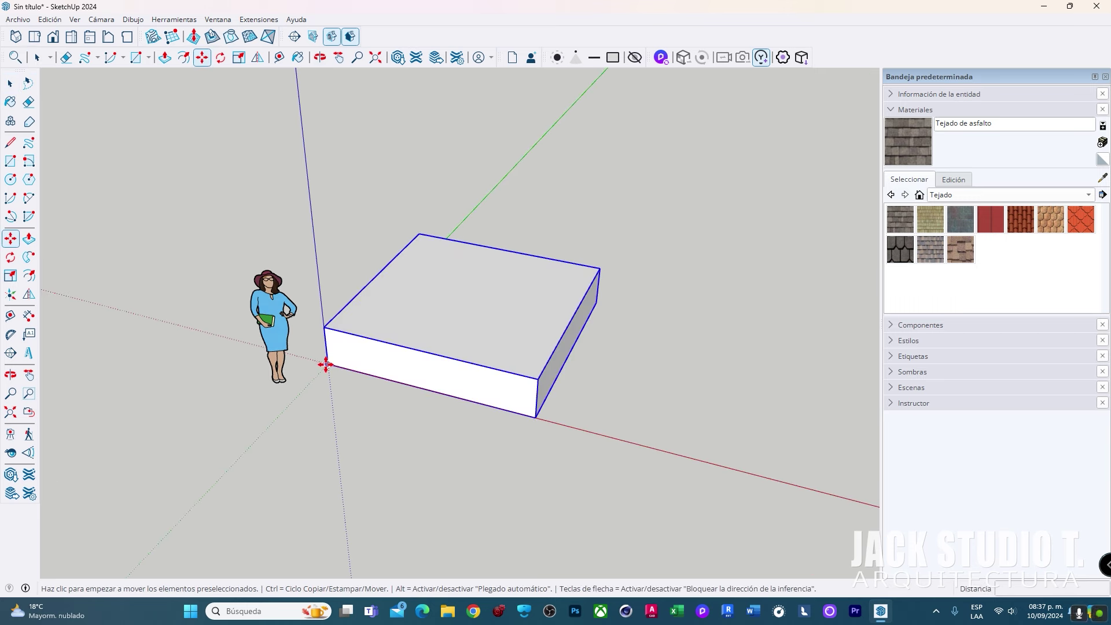
{"action": "left_click", "coordinate": [326, 364]}
{"action": "left_click", "coordinate": [559, 349]}
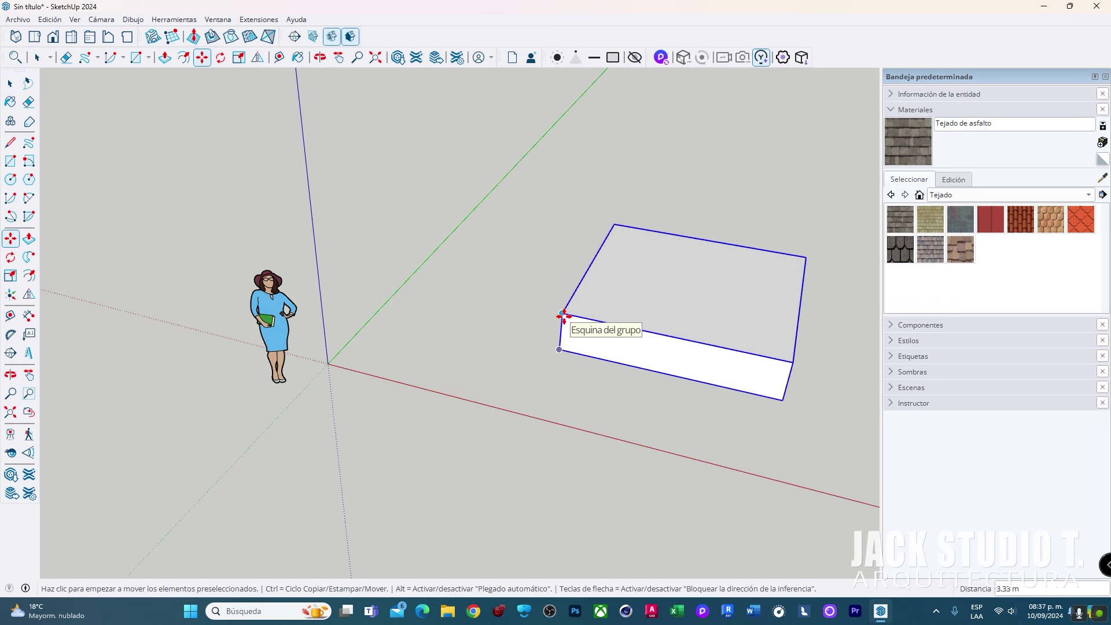
{"action": "left_click", "coordinate": [675, 336]}
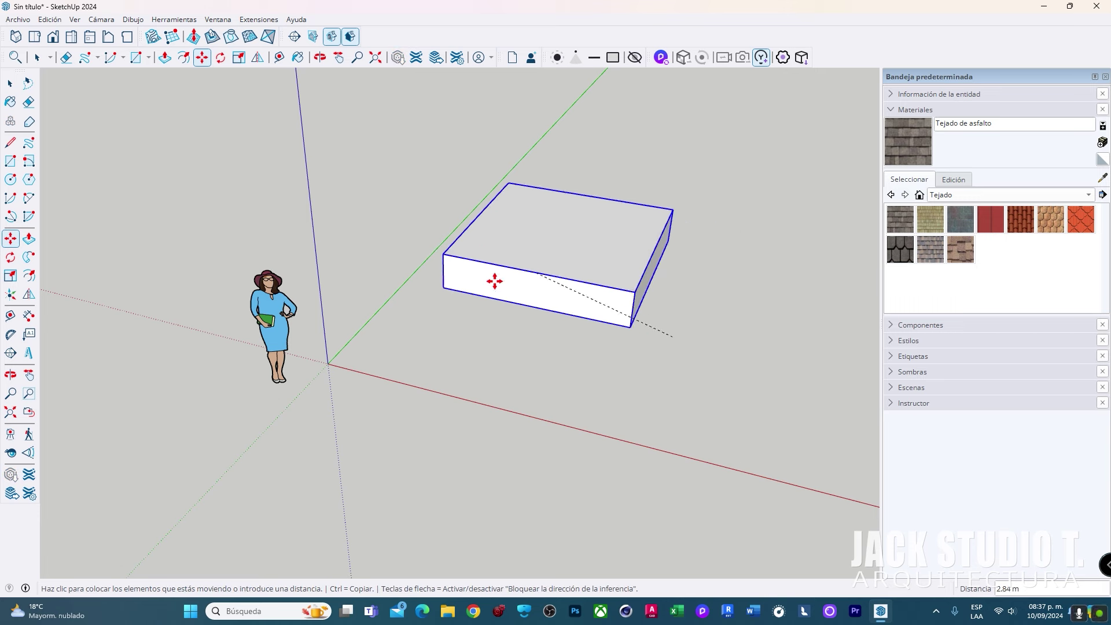
{"action": "left_click", "coordinate": [639, 305]}
{"action": "left_click", "coordinate": [535, 318]}
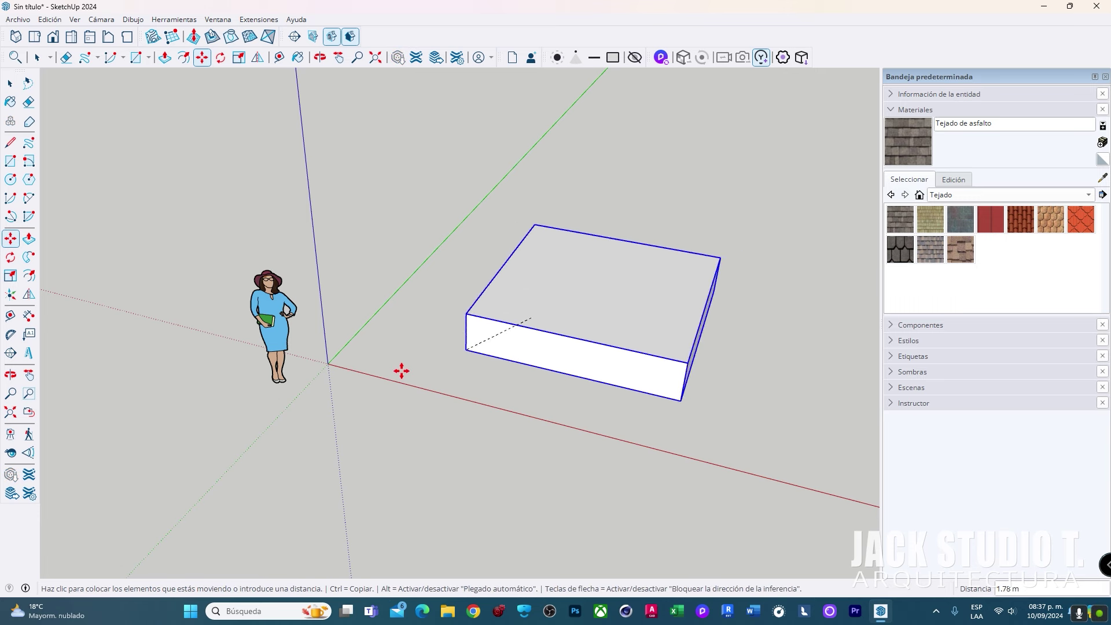
{"action": "left_click", "coordinate": [513, 369]}
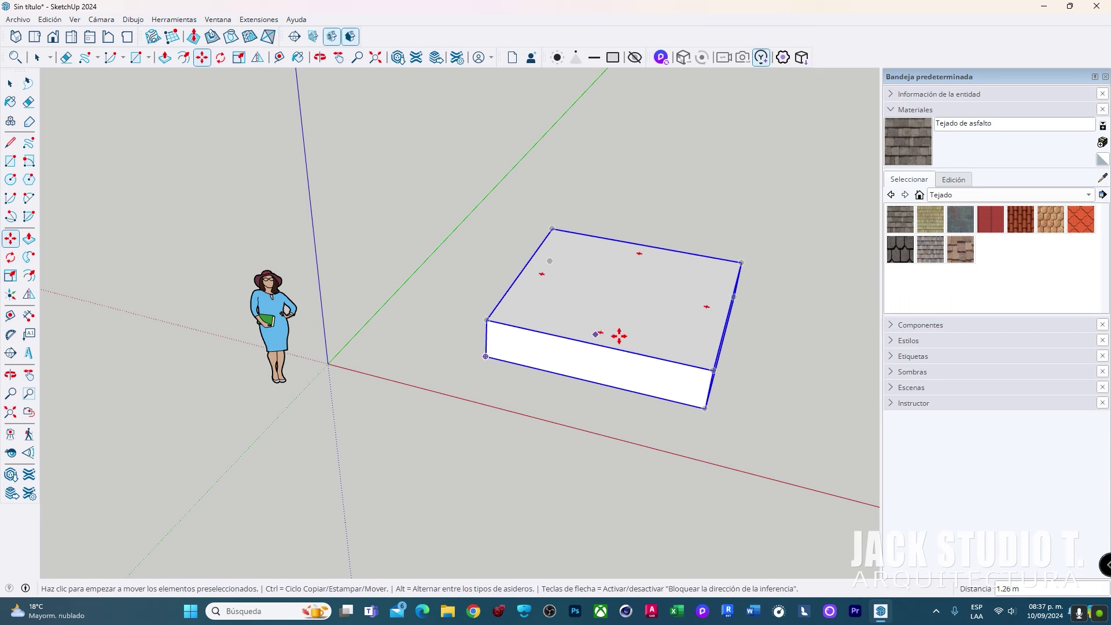
Move the group to a new spot, then set it down further right by its corner
{"action": "scroll", "coordinate": [619, 336], "scroll_direction": "up", "scroll_amount": 3}
{"action": "left_click", "coordinate": [583, 342]}
{"action": "left_click", "coordinate": [543, 290]}
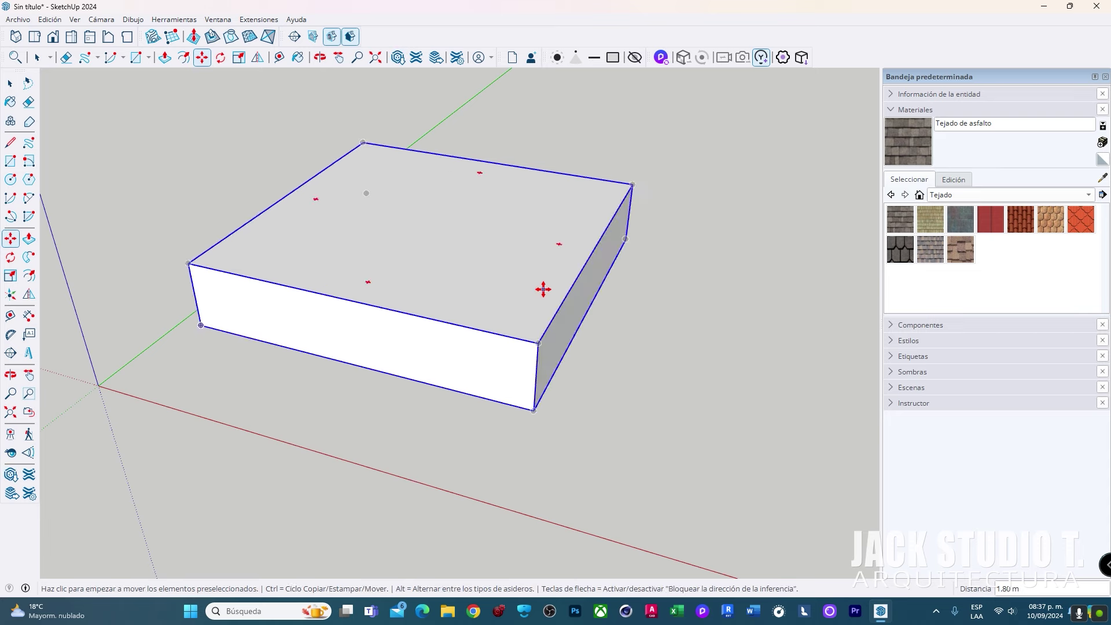
{"action": "scroll", "coordinate": [542, 289], "scroll_direction": "down", "scroll_amount": 5}
{"action": "scroll", "coordinate": [554, 308], "scroll_direction": "up", "scroll_amount": 3}
{"action": "middle_click_drag", "start_coordinate": [603, 355], "coordinate": [569, 280]}
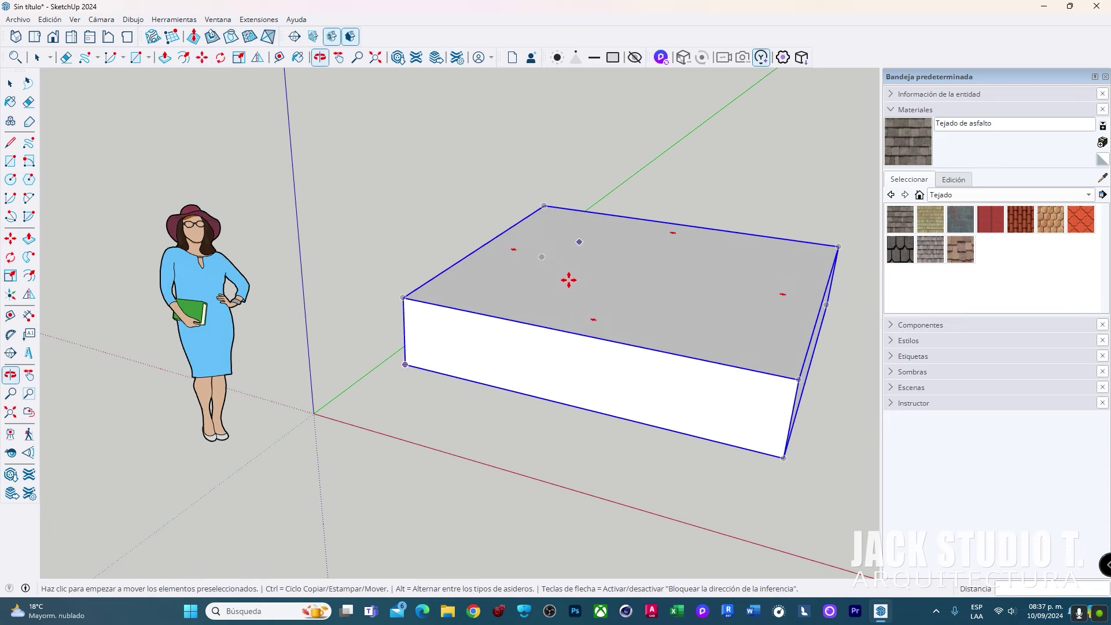
{"action": "middle_click_drag", "start_coordinate": [578, 216], "coordinate": [506, 390]}
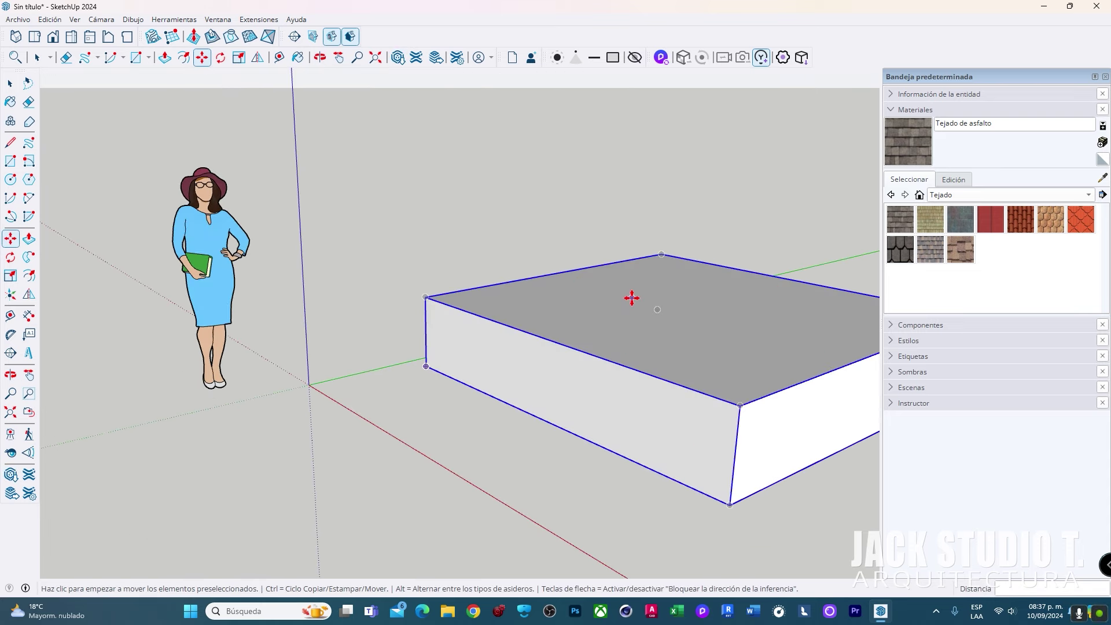
{"action": "mouse_move", "coordinate": [472, 277]}
{"action": "middle_mouse_down"}
{"action": "mouse_move", "coordinate": [567, 322]}
{"action": "mouse_move", "coordinate": [389, 315]}
{"action": "middle_mouse_up"}
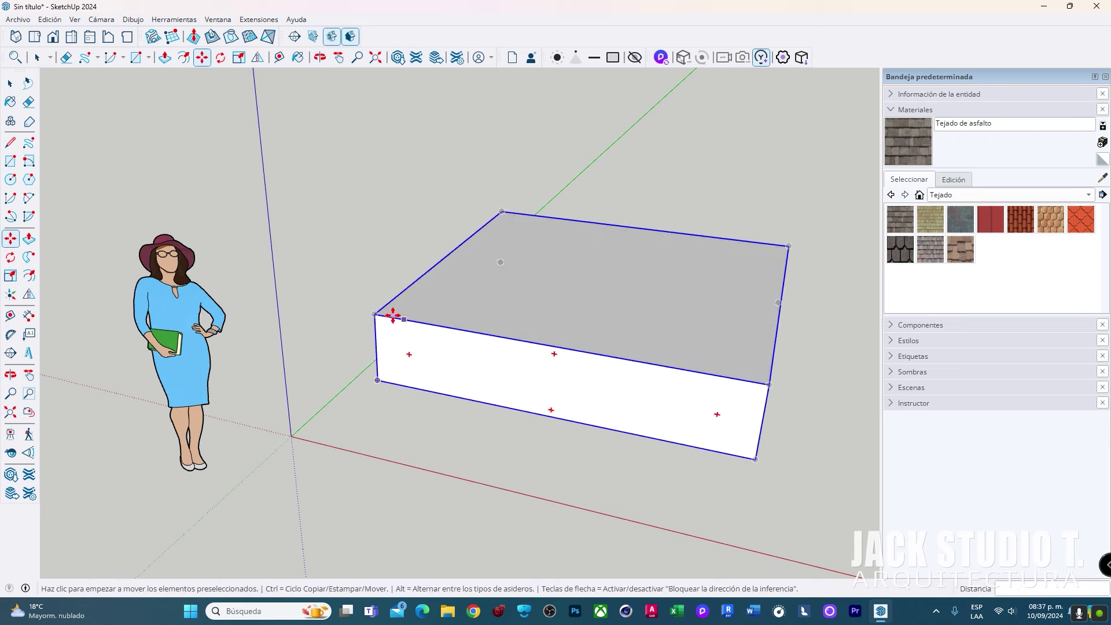
{"action": "left_click", "coordinate": [390, 314]}
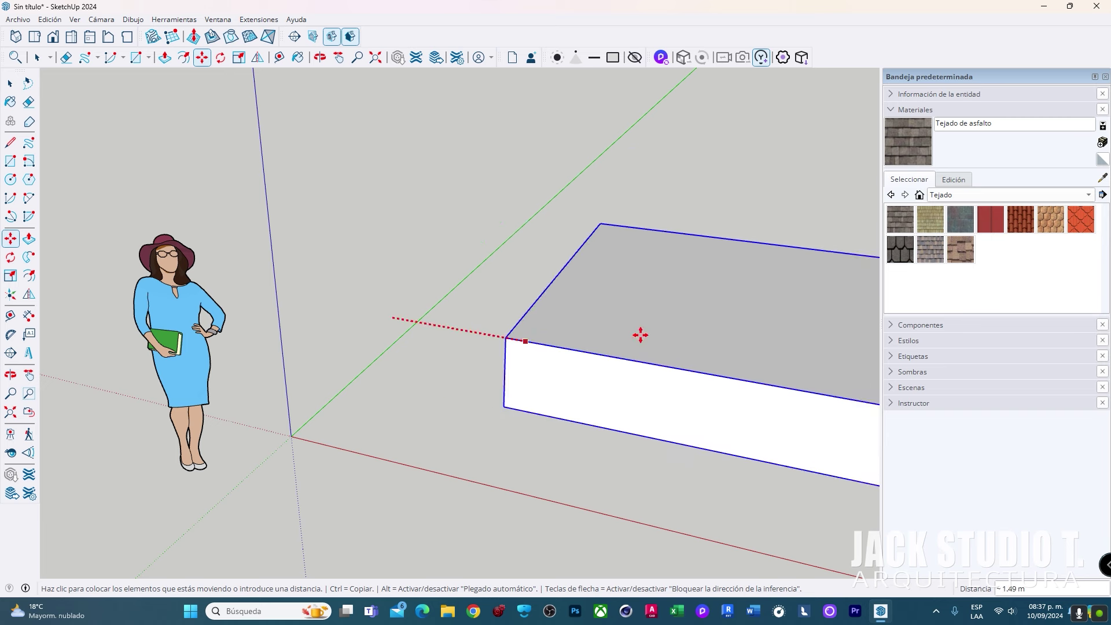
{"action": "left_click", "coordinate": [521, 347]}
{"action": "key", "text": "space"}
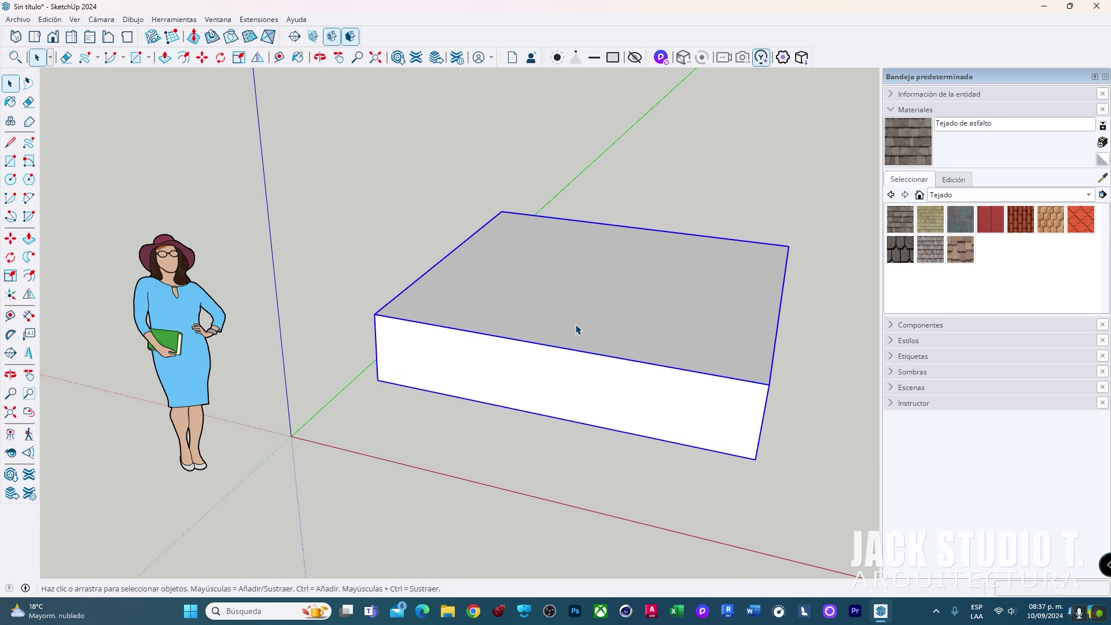
{"action": "scroll", "coordinate": [583, 328], "scroll_direction": "down", "scroll_amount": 3}
{"action": "key", "text": "m"}
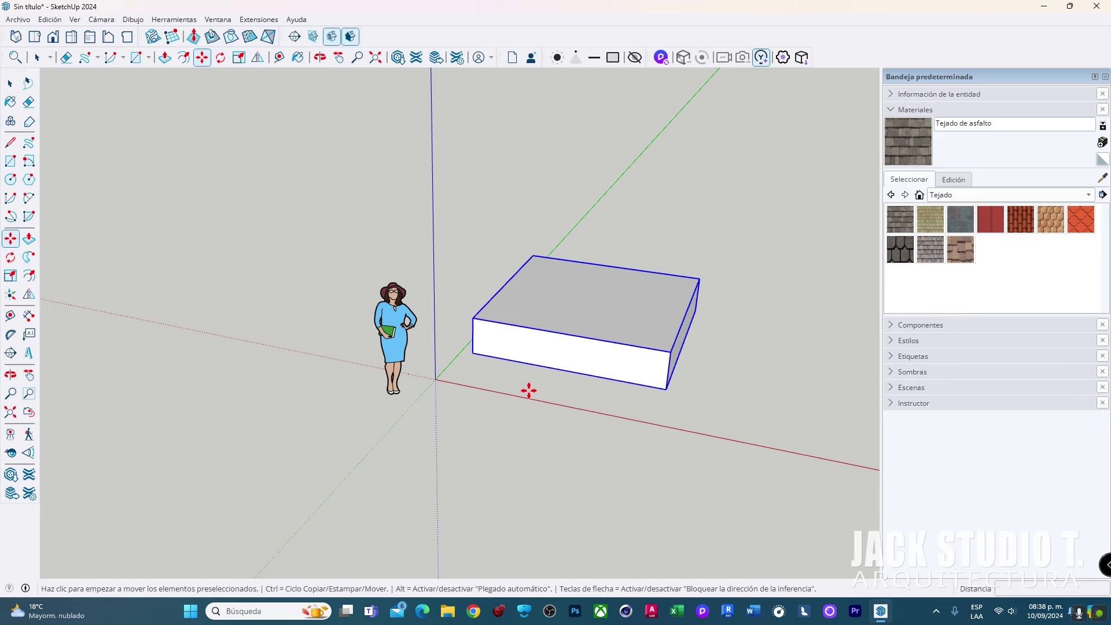
Copy the box to the right of the original with Ctrl-Move
{"action": "key", "text": "ctrl"}
{"action": "left_click", "coordinate": [530, 382]}
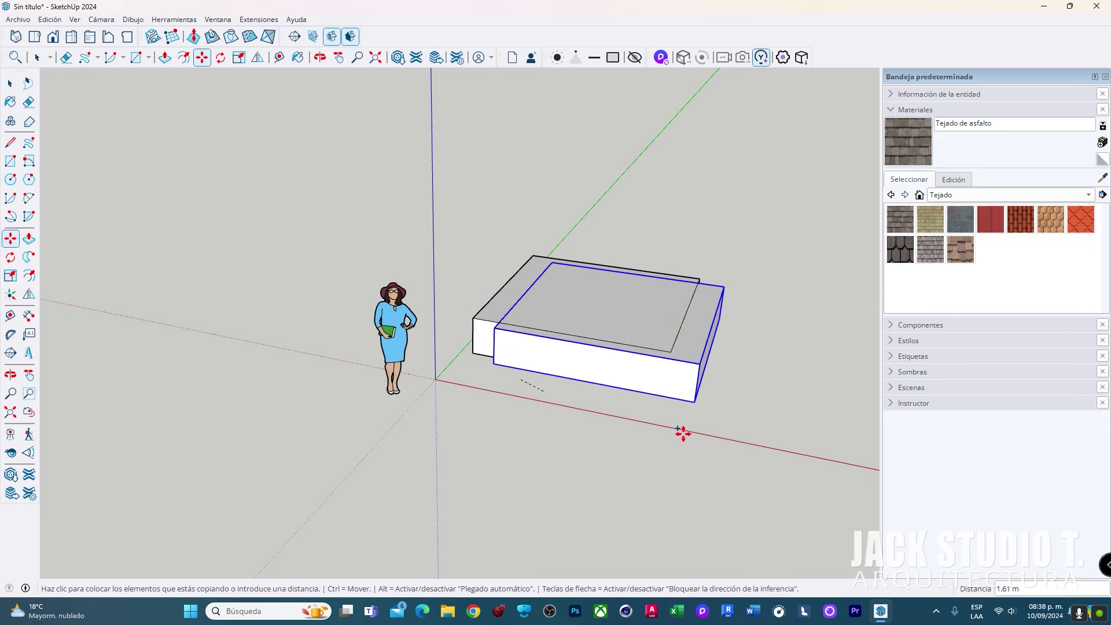
{"action": "left_click", "coordinate": [810, 434]}
{"action": "mouse_move", "coordinate": [794, 411]}
{"action": "middle_mouse_down"}
{"action": "mouse_move", "coordinate": [793, 384]}
{"action": "mouse_move", "coordinate": [615, 375]}
{"action": "mouse_move", "coordinate": [538, 337]}
{"action": "middle_mouse_up"}
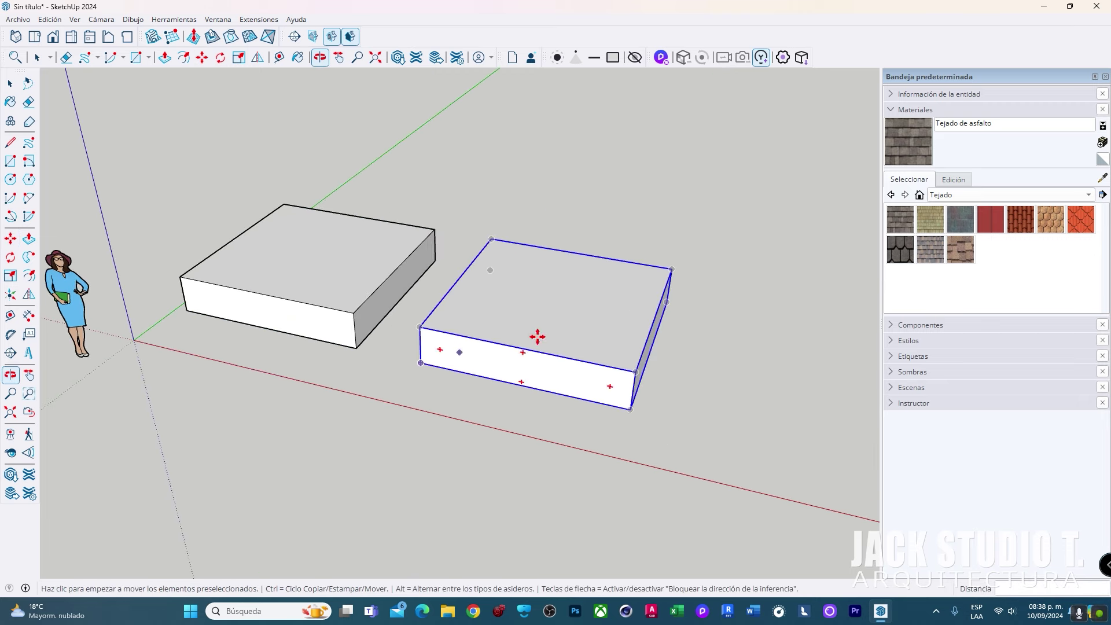
{"action": "middle_click_drag", "start_coordinate": [265, 275], "coordinate": [412, 260], "text": "shift"}
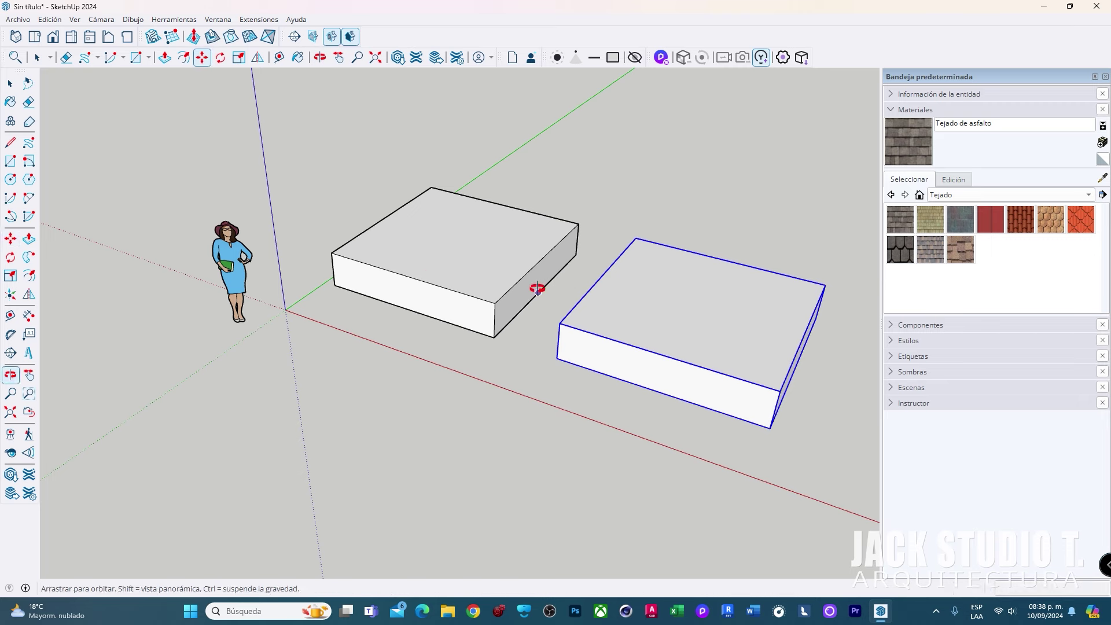
Make several trial copies of the box scattered around the scene
{"action": "key", "text": "ctrl"}
{"action": "left_click", "coordinate": [560, 383]}
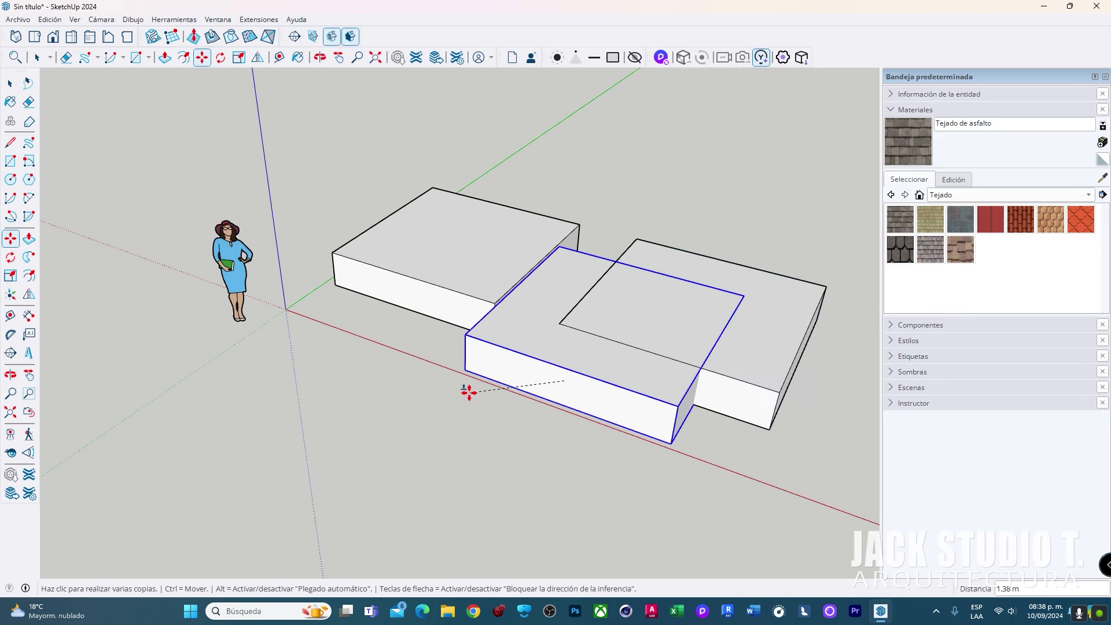
{"action": "left_click", "coordinate": [230, 456]}
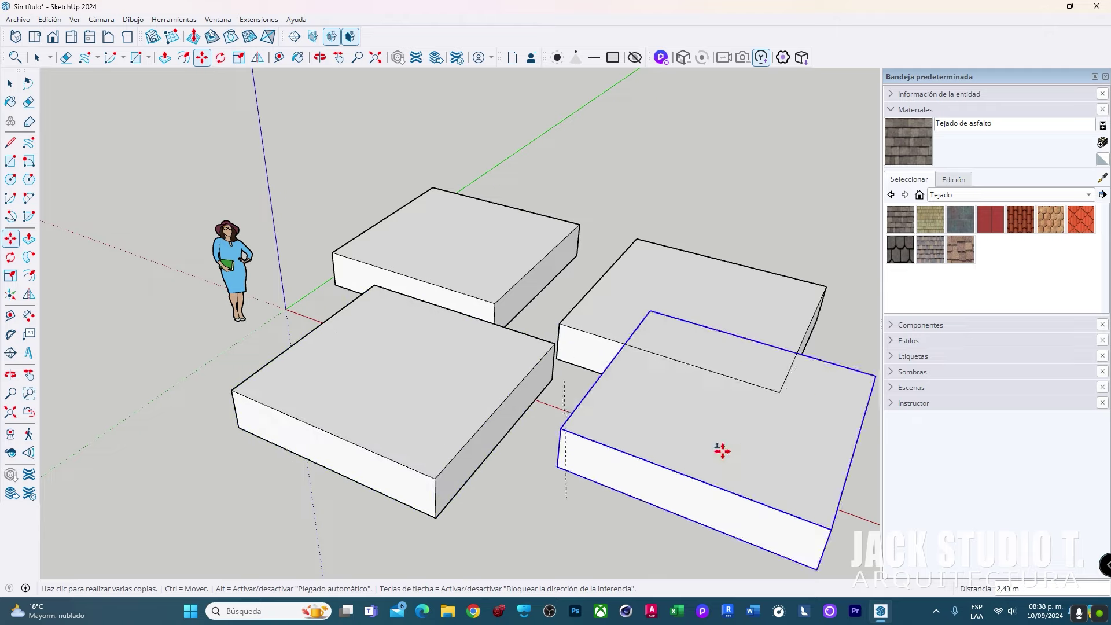
{"action": "left_click", "coordinate": [649, 183]}
{"action": "left_click", "coordinate": [317, 194]}
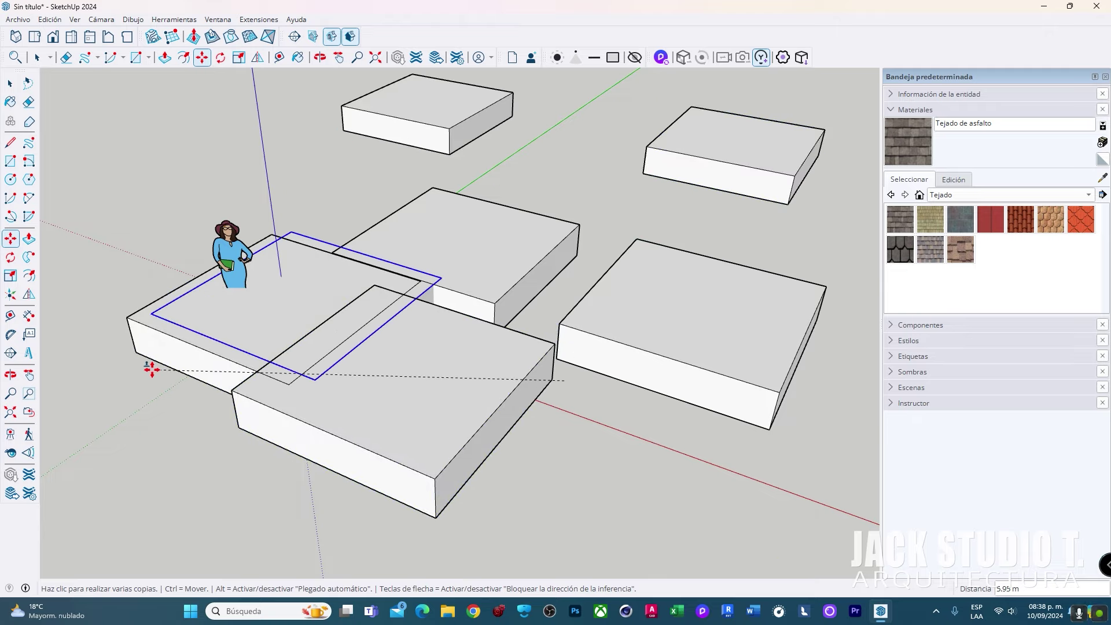
{"action": "left_click", "coordinate": [153, 375]}
{"action": "left_click", "coordinate": [596, 509]}
{"action": "key", "text": "space"}
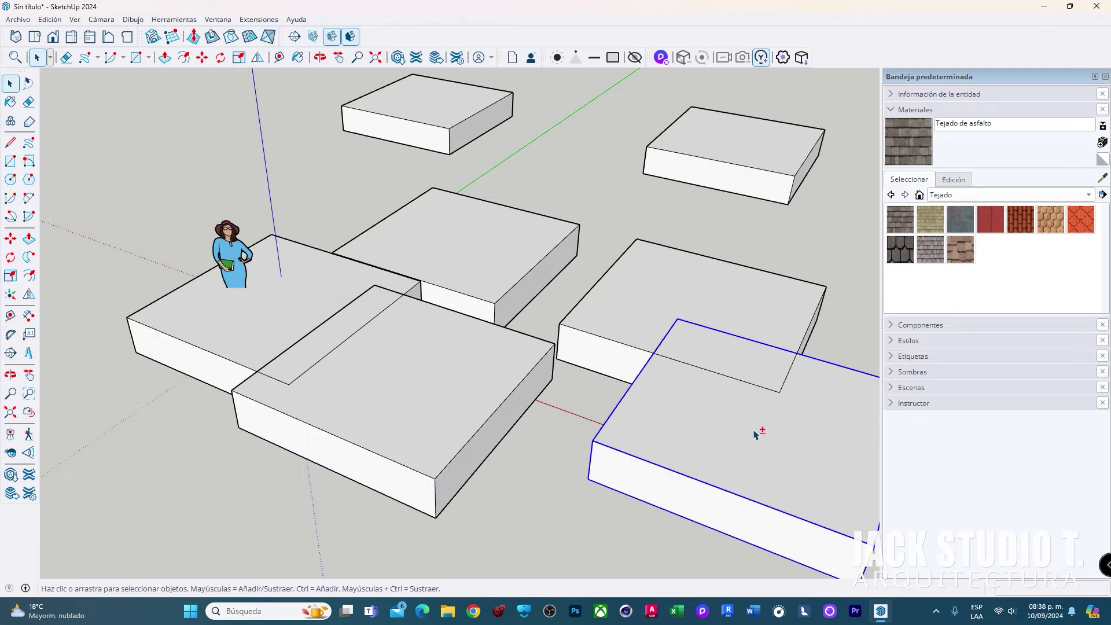
Undo the extra copies and select the remaining box
{"action": "middle_click_drag", "start_coordinate": [756, 434], "coordinate": [583, 370]}
{"action": "left_click", "coordinate": [583, 371]}
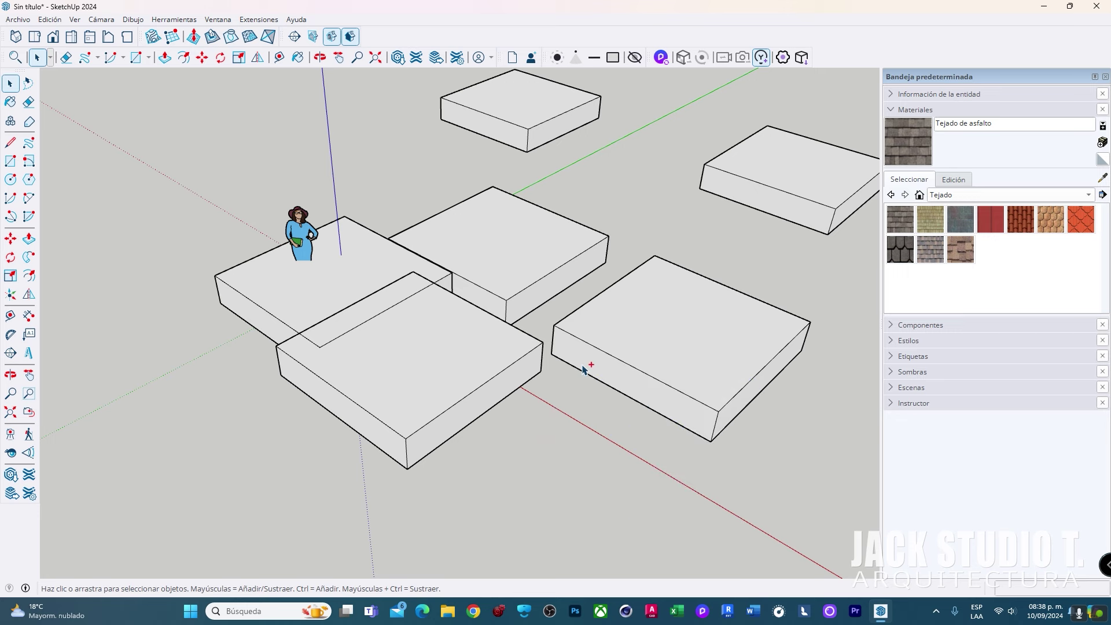
{"action": "key", "text": "ctrl+z"}
{"action": "key", "text": "ctrl+z"}
{"action": "key", "text": "ctrl+z"}
{"action": "key", "text": "ctrl+z"}
{"action": "key", "text": "ctrl+z"}
{"action": "scroll", "coordinate": [479, 298], "scroll_direction": "up", "scroll_amount": 3}
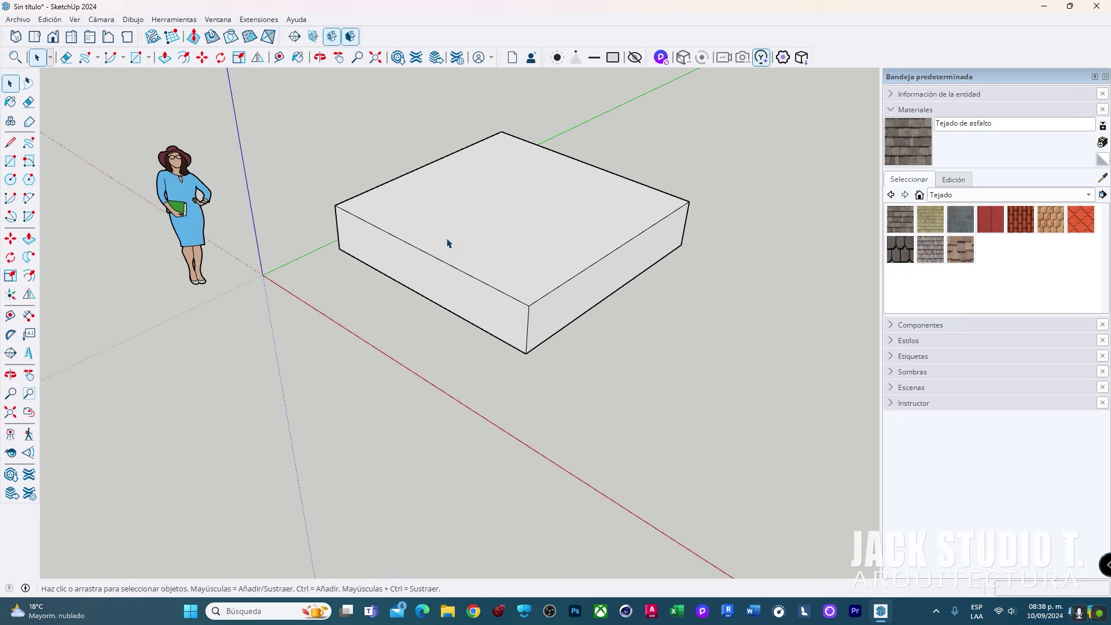
{"action": "left_click", "coordinate": [447, 243]}
{"action": "scroll", "coordinate": [459, 290], "scroll_direction": "down", "scroll_amount": 2}
{"action": "scroll", "coordinate": [496, 268], "scroll_direction": "down", "scroll_amount": 2}
{"action": "middle_click_drag", "start_coordinate": [570, 253], "coordinate": [477, 275]}
{"action": "scroll", "coordinate": [476, 275], "scroll_direction": "up", "scroll_amount": 3}
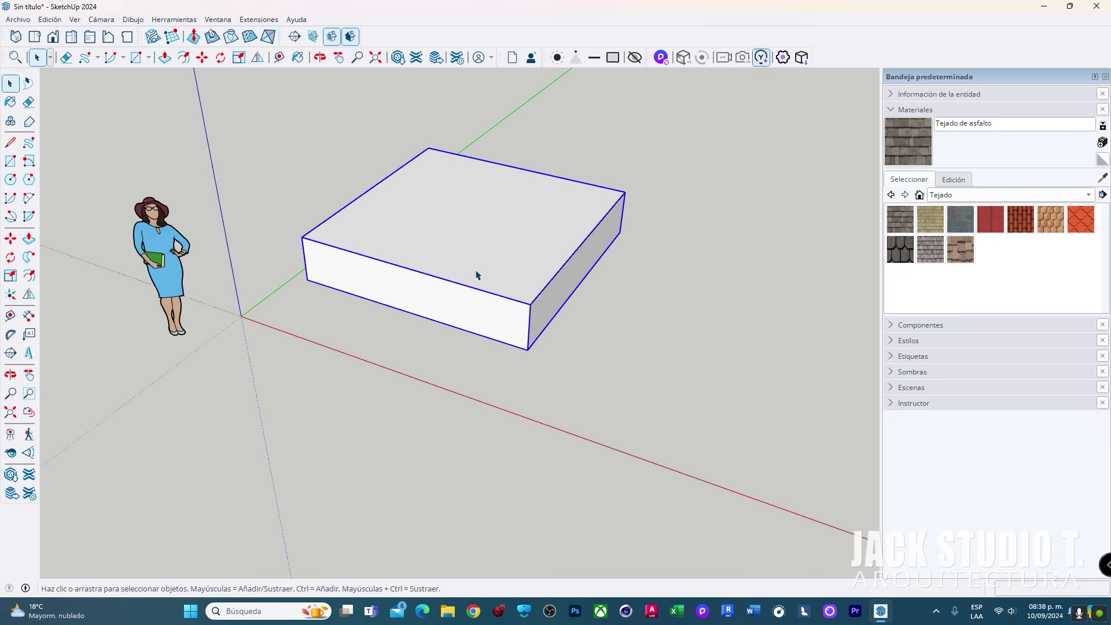
{"action": "scroll", "coordinate": [476, 275], "scroll_direction": "down", "scroll_amount": 2}
Copy the box once to the right along the red axis
{"action": "key", "text": "m"}
{"action": "key", "text": "ctrl"}
{"action": "left_click", "coordinate": [463, 347]}
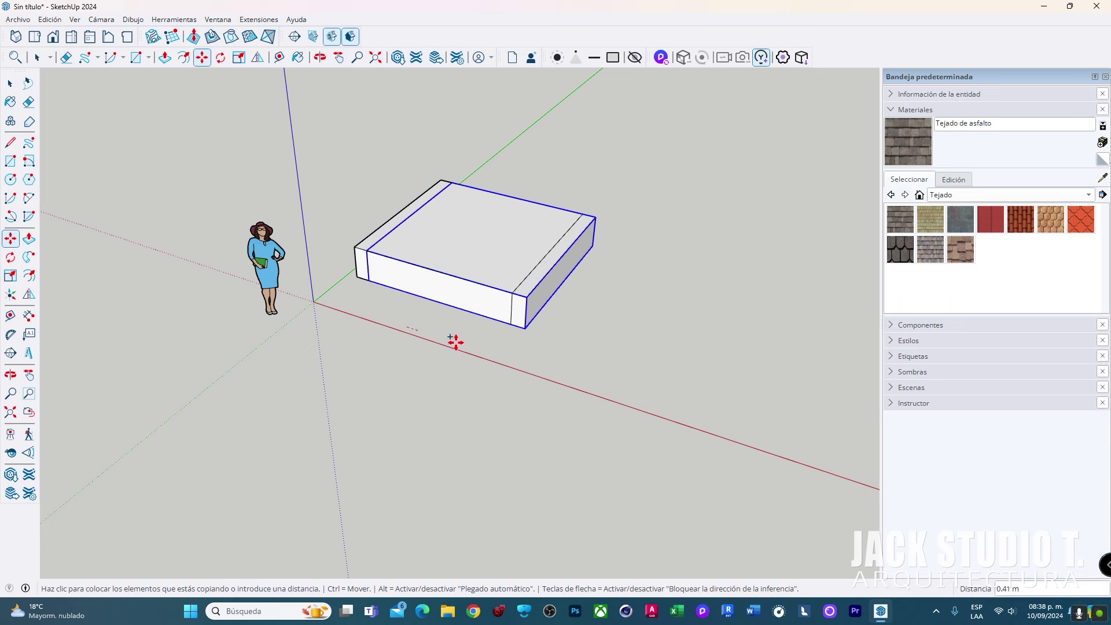
{"action": "left_click", "coordinate": [680, 418]}
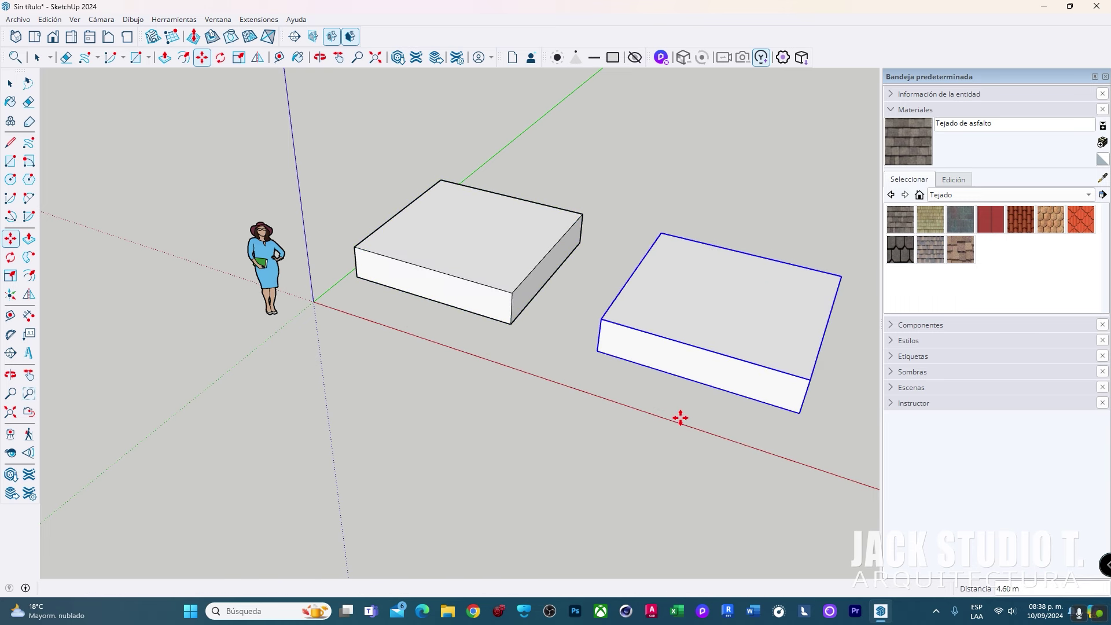
{"action": "scroll", "coordinate": [680, 416], "scroll_direction": "up", "scroll_amount": 3}
{"action": "middle_click_drag", "start_coordinate": [714, 362], "coordinate": [565, 315]}
{"action": "key", "text": "space"}
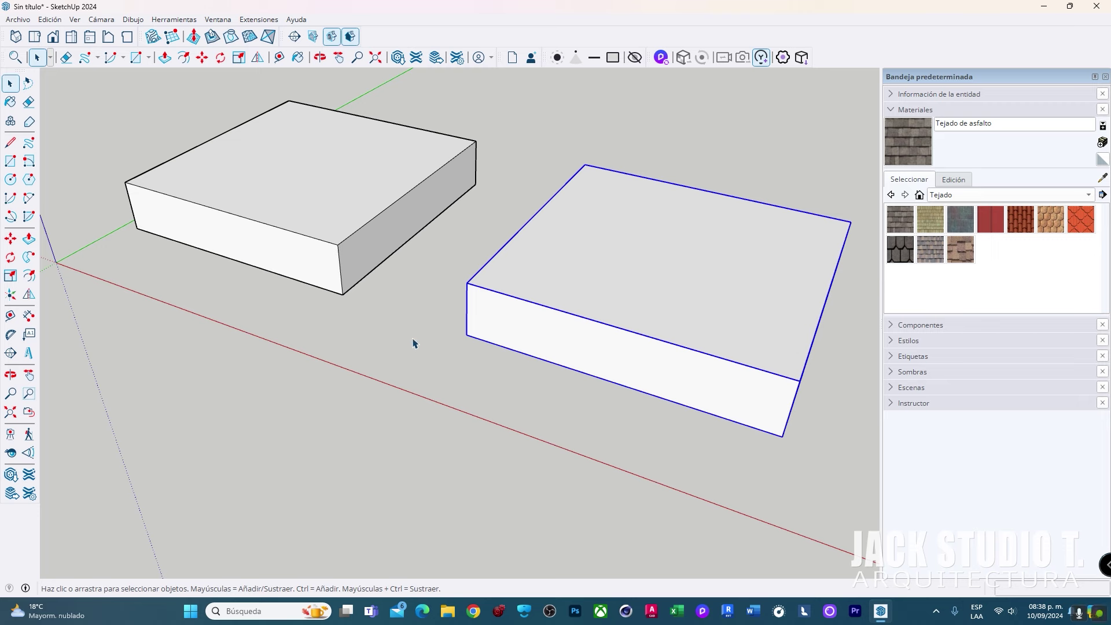
{"action": "scroll", "coordinate": [534, 319], "scroll_direction": "down", "scroll_amount": 2}
Open the left box group and pull its top up to make it taller
{"action": "double_click", "coordinate": [393, 234]}
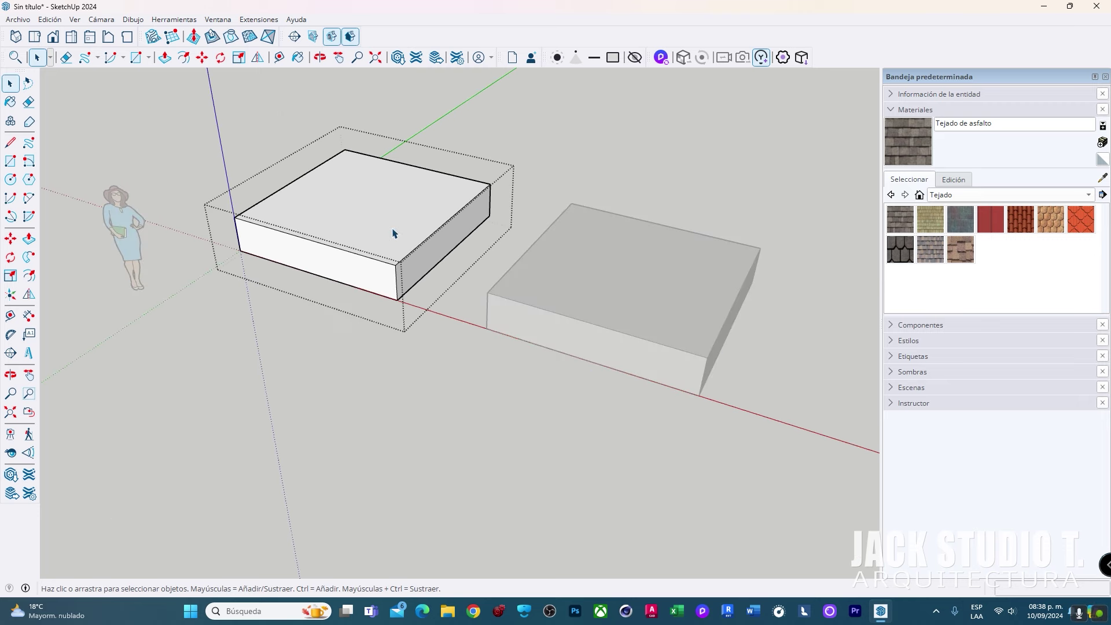
{"action": "triple_click", "coordinate": [393, 234]}
{"action": "key", "text": "p"}
{"action": "left_click_drag", "start_coordinate": [388, 236], "coordinate": [374, 149]}
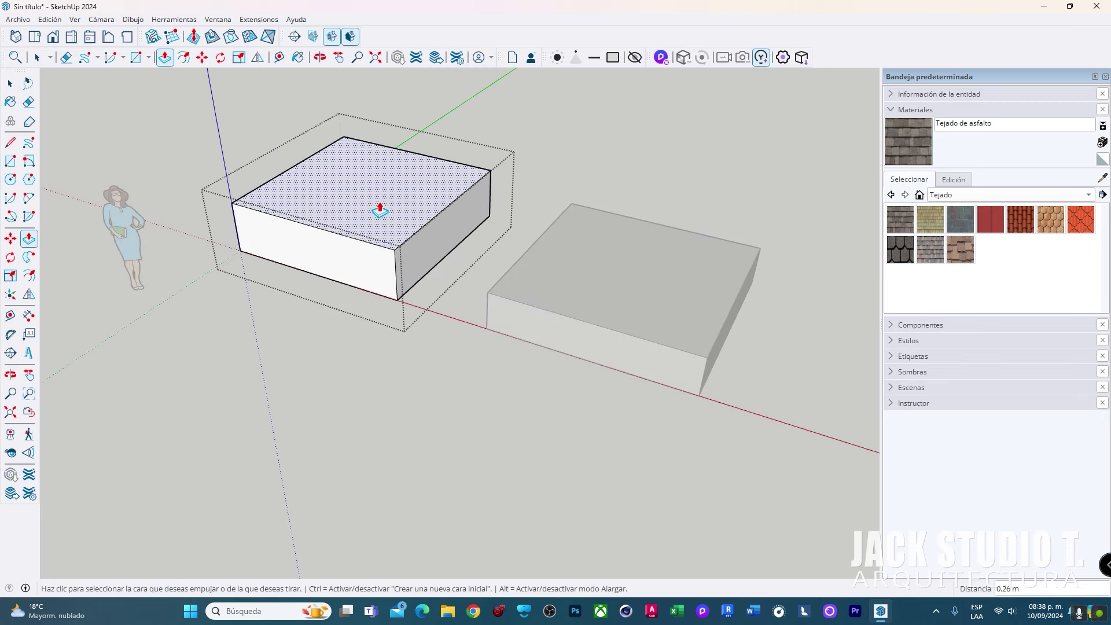
Draw two rectangles on the front face, push one in as a notch and pull a block out
{"action": "key", "text": "r"}
{"action": "left_click", "coordinate": [359, 288]}
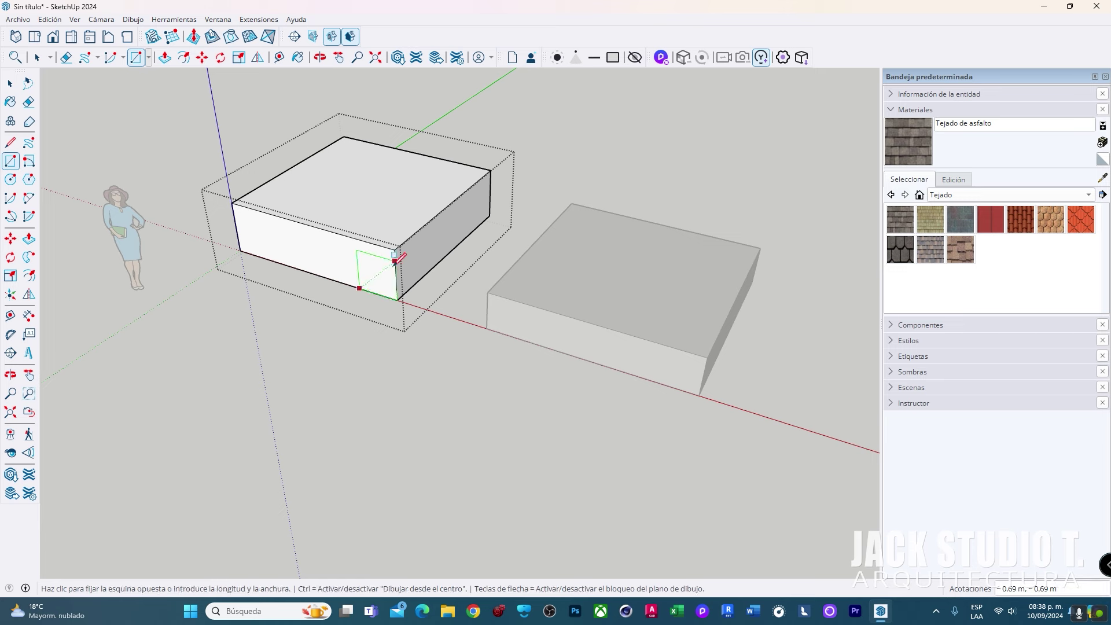
{"action": "left_click", "coordinate": [396, 251]}
{"action": "scroll", "coordinate": [281, 252], "scroll_direction": "up", "scroll_amount": 2}
{"action": "left_click", "coordinate": [276, 267]}
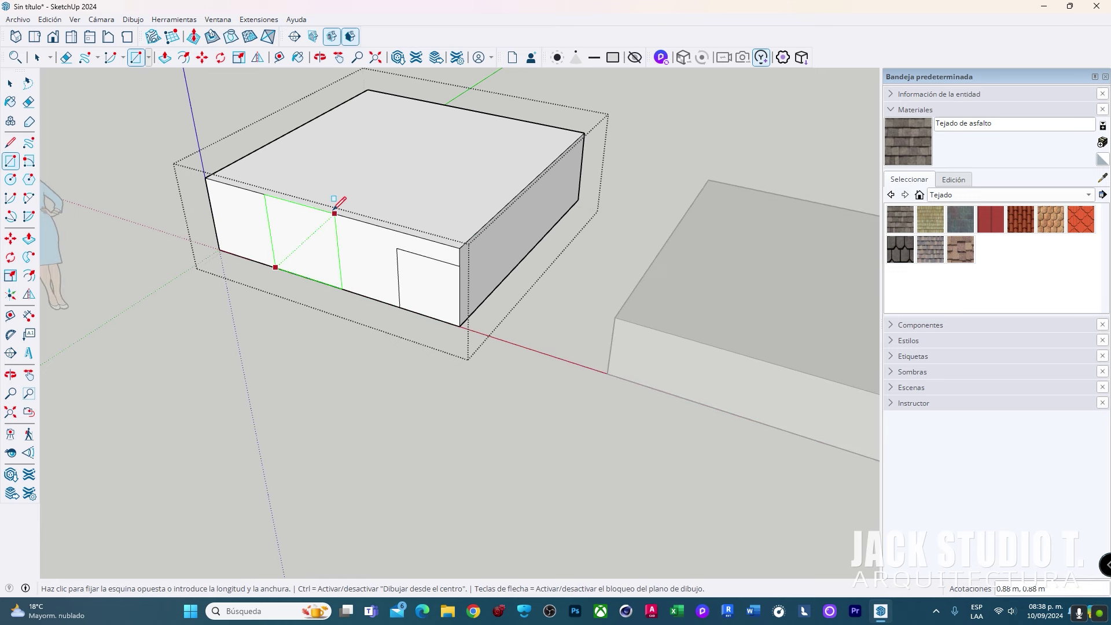
{"action": "left_click", "coordinate": [334, 213]}
{"action": "key", "text": "p"}
{"action": "left_click_drag", "start_coordinate": [305, 230], "coordinate": [377, 187]}
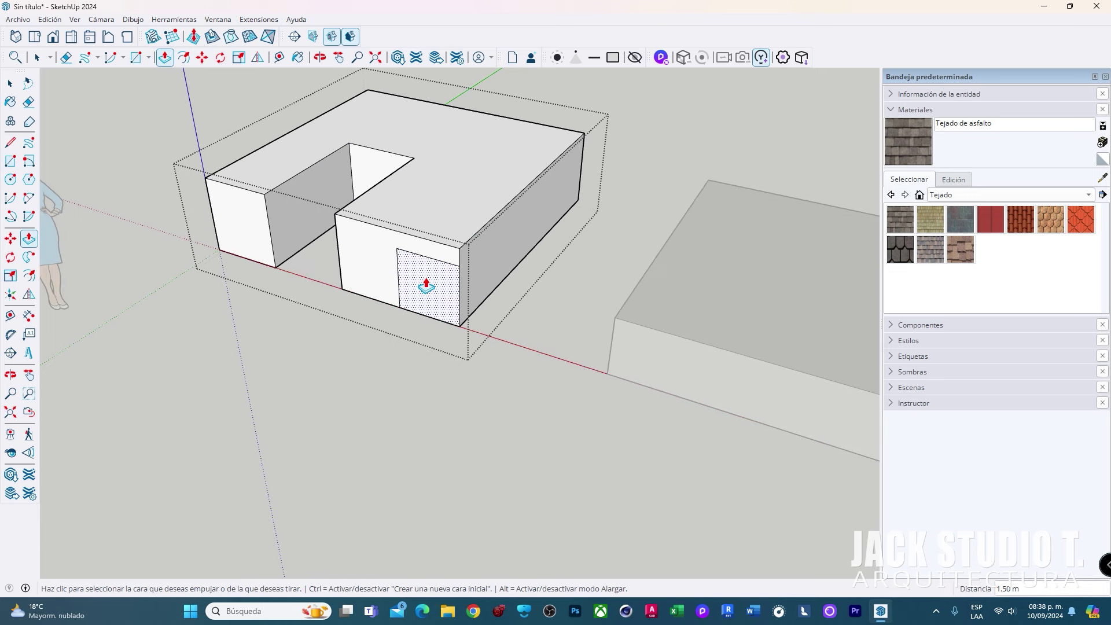
{"action": "left_click_drag", "start_coordinate": [426, 285], "coordinate": [308, 355]}
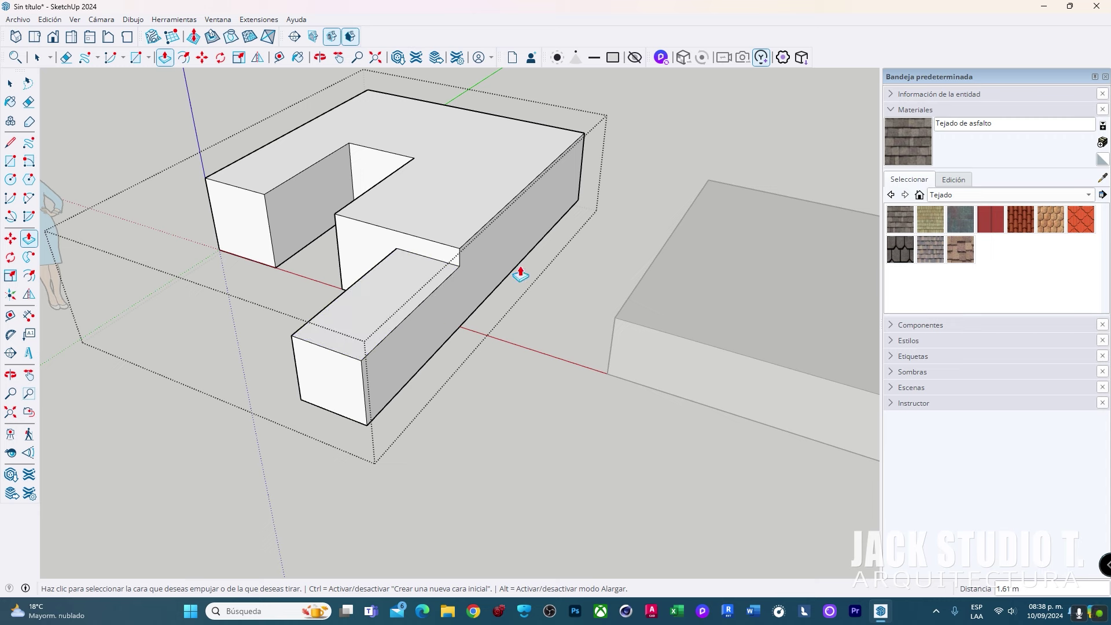
Draw a rectangle on the side face and pull it out into a projecting block
{"action": "key", "text": "r"}
{"action": "left_click", "coordinate": [454, 332]}
{"action": "left_click", "coordinate": [526, 227]}
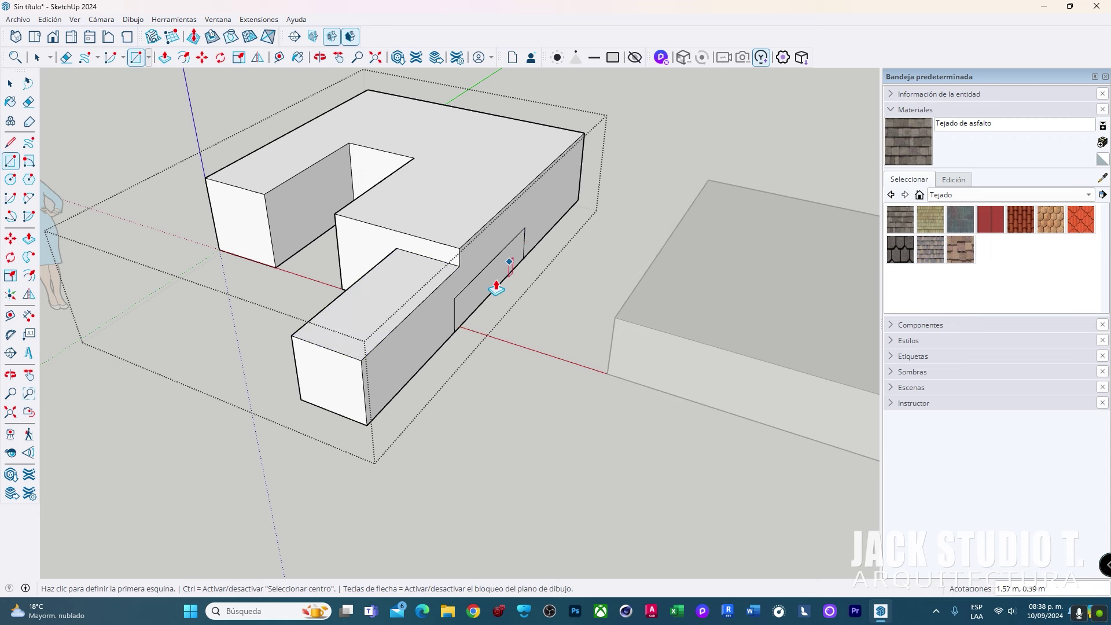
{"action": "key", "text": "p"}
{"action": "left_click_drag", "start_coordinate": [496, 277], "coordinate": [588, 314]}
{"action": "key", "text": "space"}
{"action": "mouse_move", "coordinate": [488, 318]}
{"action": "middle_mouse_down"}
{"action": "mouse_move", "coordinate": [423, 237]}
{"action": "mouse_move", "coordinate": [498, 347]}
{"action": "middle_mouse_up"}
Explode the right box's group into loose geometry and select its top face
{"action": "left_click", "coordinate": [501, 354]}
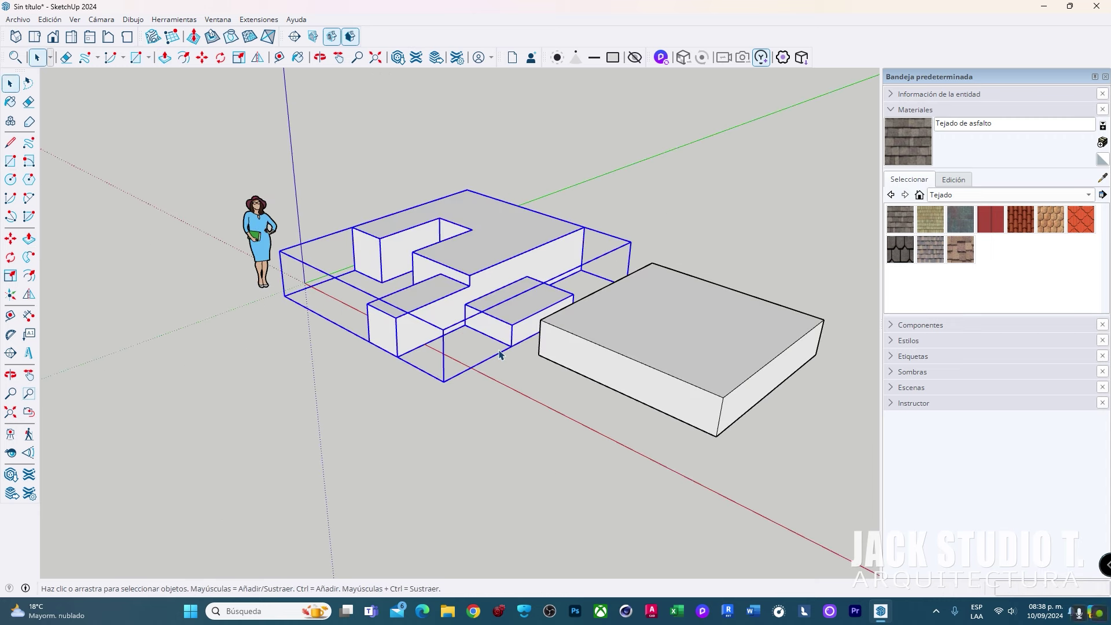
{"action": "left_click", "coordinate": [722, 372]}
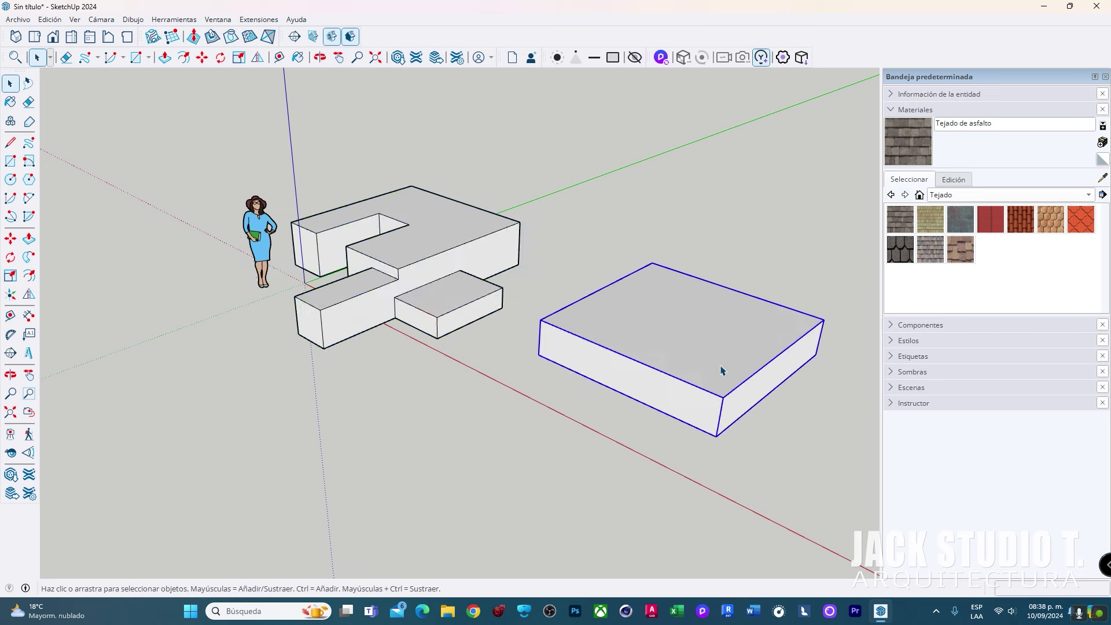
{"action": "mouse_move", "coordinate": [722, 372]}
{"action": "middle_mouse_down"}
{"action": "mouse_move", "coordinate": [641, 334]}
{"action": "mouse_move", "coordinate": [525, 315]}
{"action": "middle_mouse_up"}
{"action": "right_click", "coordinate": [526, 312]}
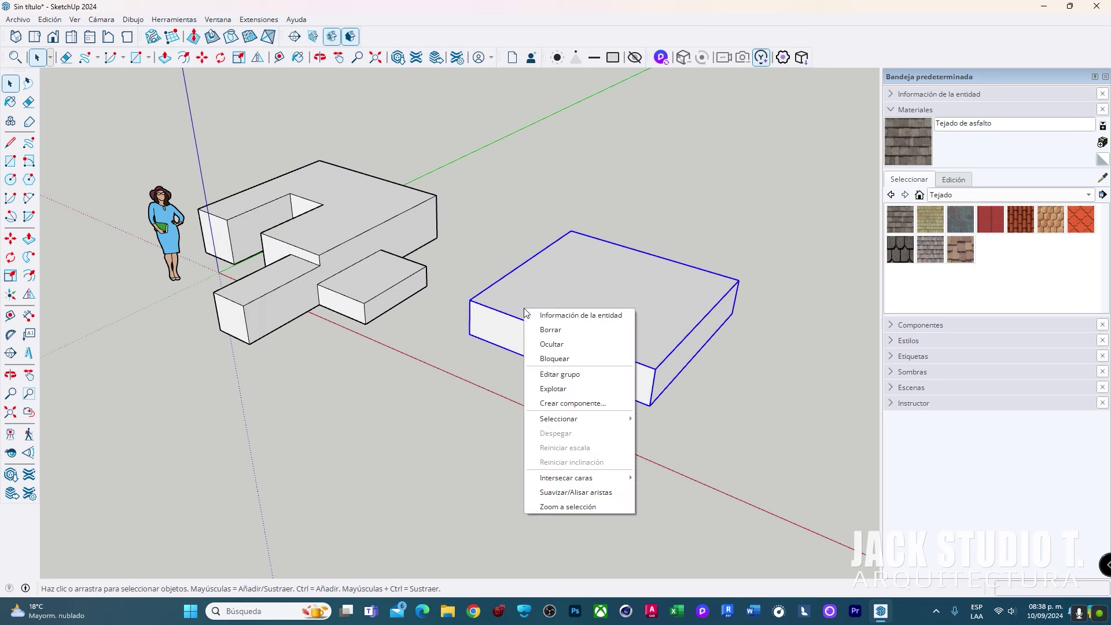
{"action": "left_click", "coordinate": [558, 391]}
{"action": "left_click", "coordinate": [355, 236]}
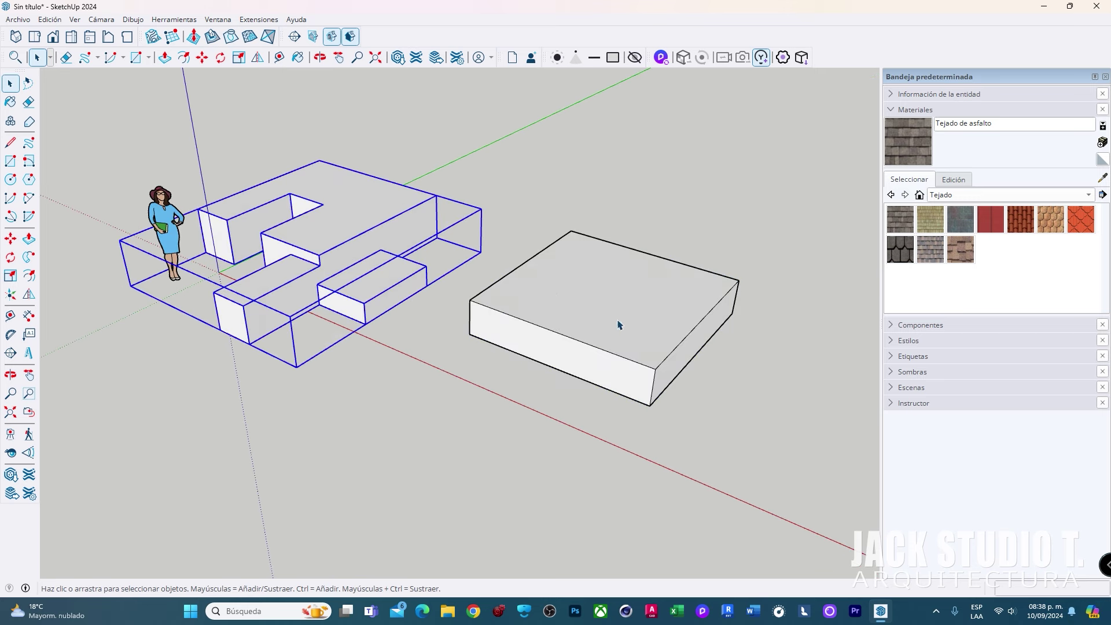
{"action": "left_click", "coordinate": [662, 300]}
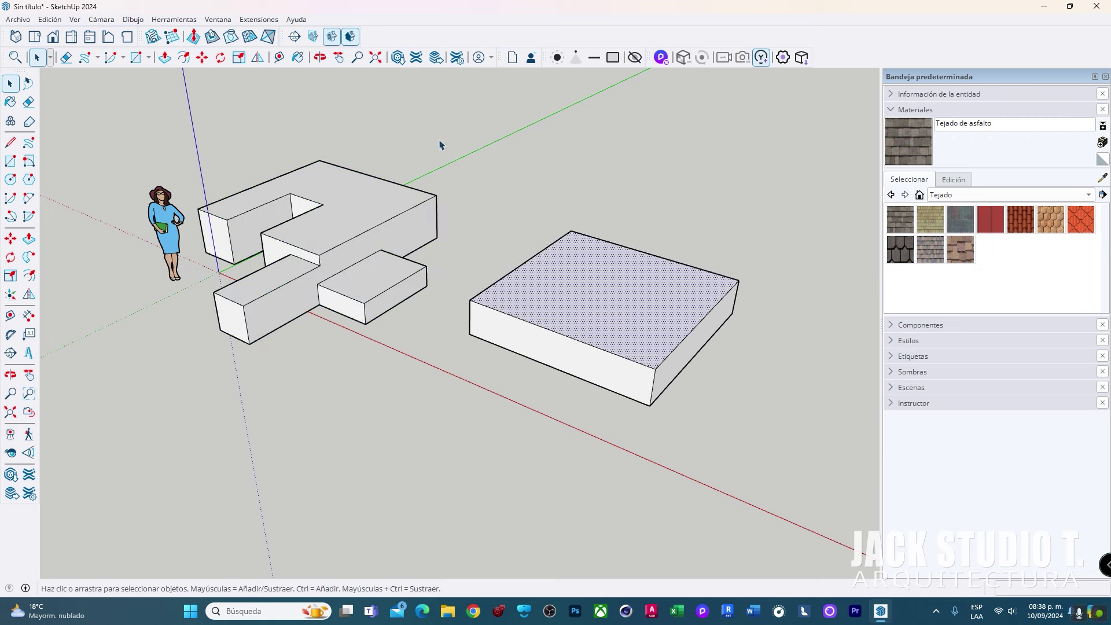
{"action": "mouse_move", "coordinate": [608, 300]}
{"action": "middle_mouse_down"}
{"action": "mouse_move", "coordinate": [588, 335]}
{"action": "mouse_move", "coordinate": [520, 332]}
{"action": "middle_mouse_up"}
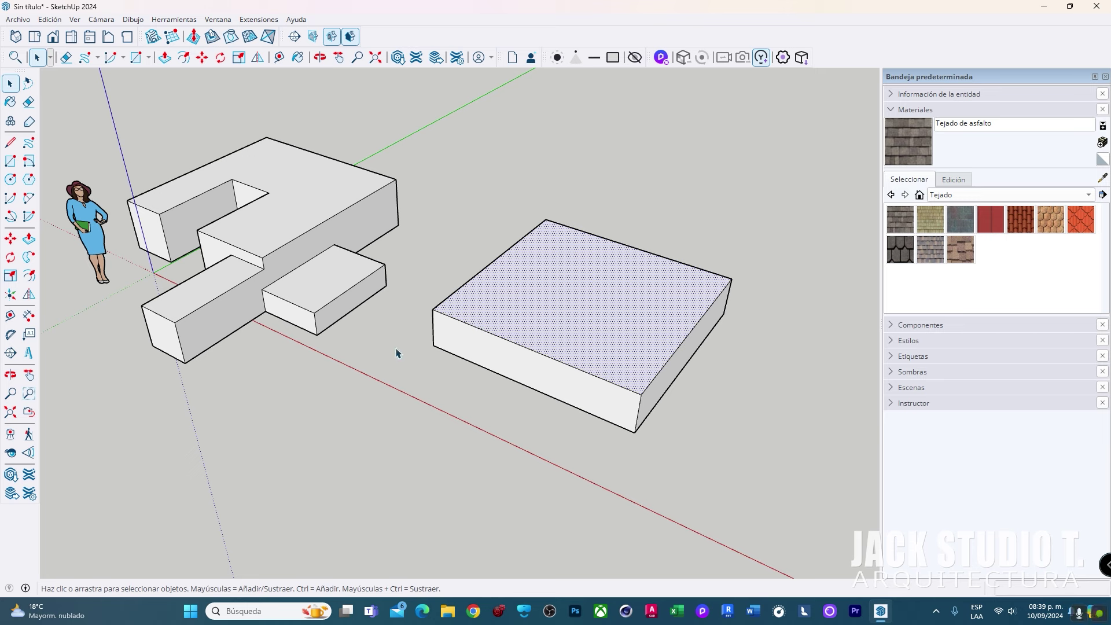
{"action": "middle_click_drag", "start_coordinate": [539, 319], "coordinate": [543, 318]}
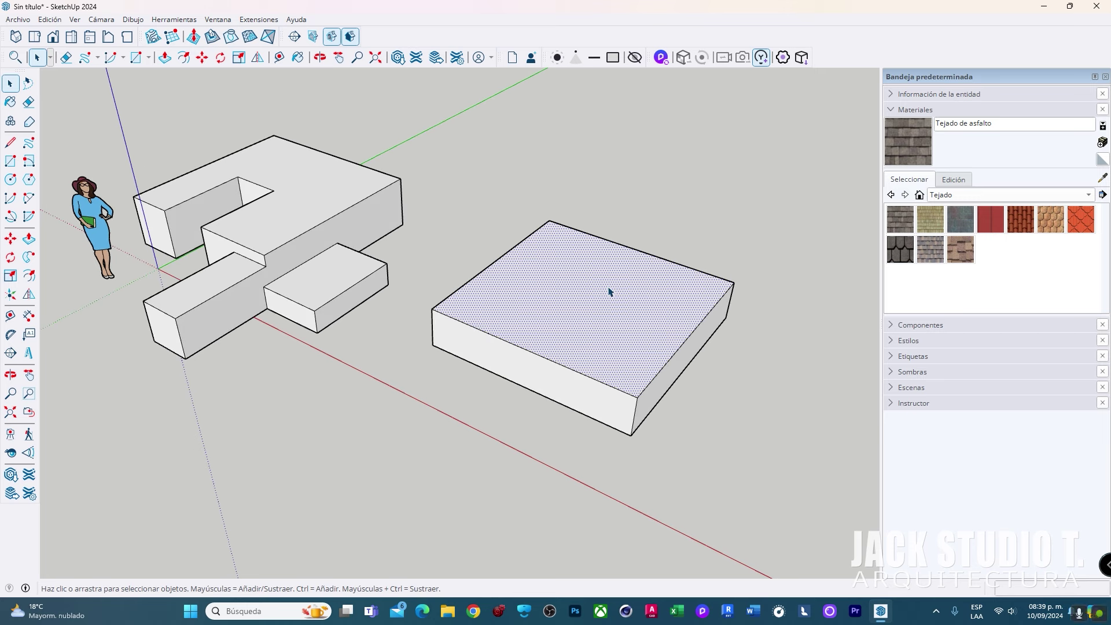
Turn the whole box into a component named 'e'
{"action": "triple_click", "coordinate": [543, 316]}
{"action": "right_click", "coordinate": [543, 317]}
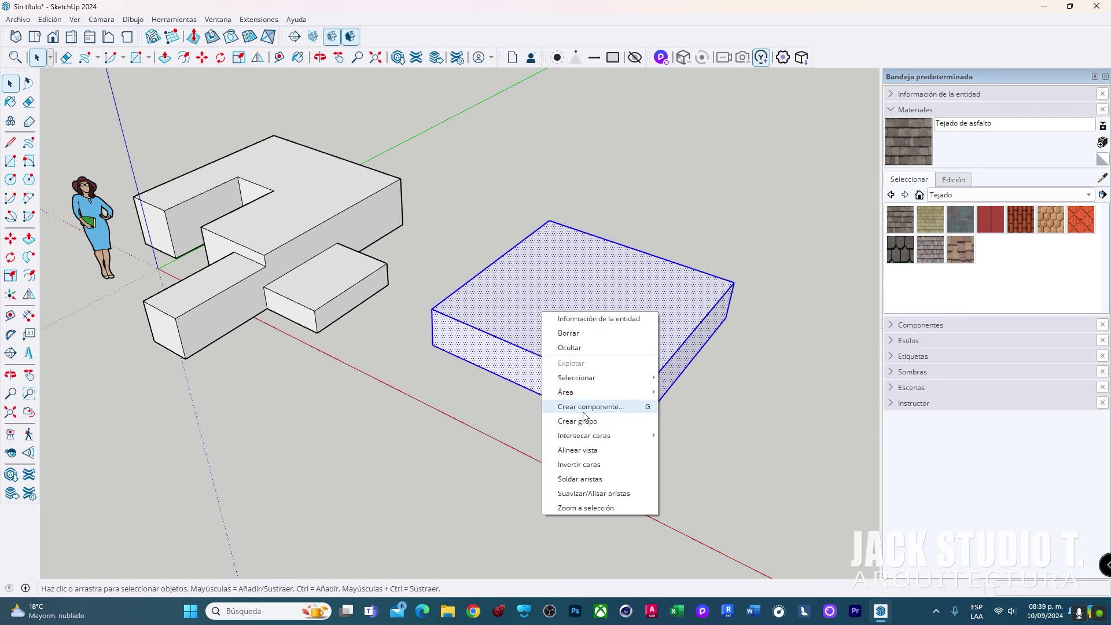
{"action": "left_click", "coordinate": [586, 409]}
{"action": "type", "text": "cuboint"}
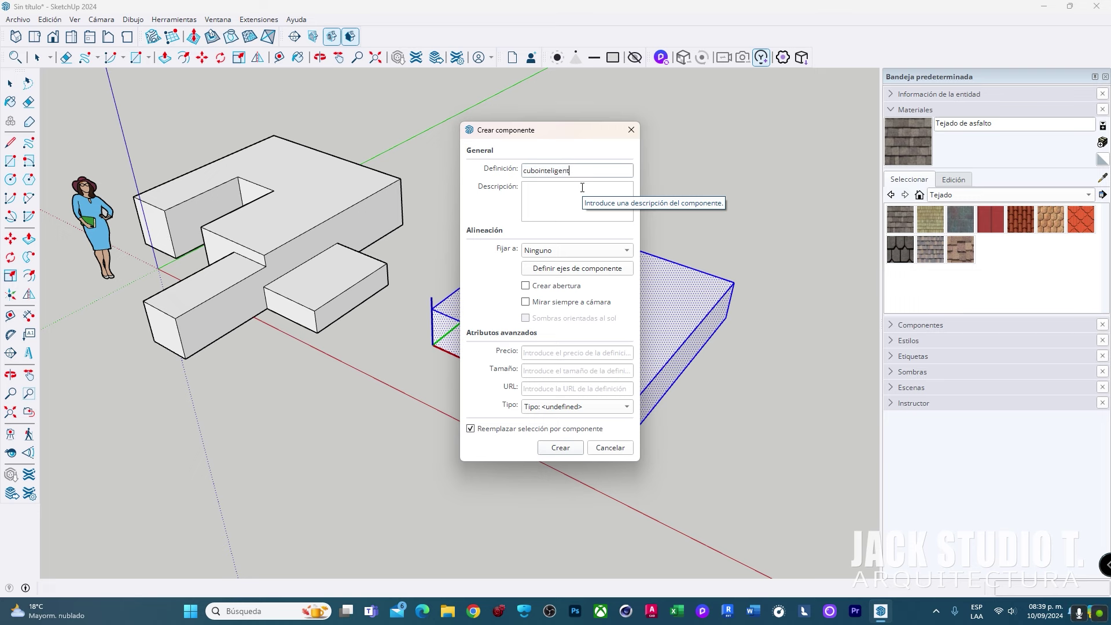
{"action": "type", "text": "eligent"}
{"action": "key", "text": "Return"}
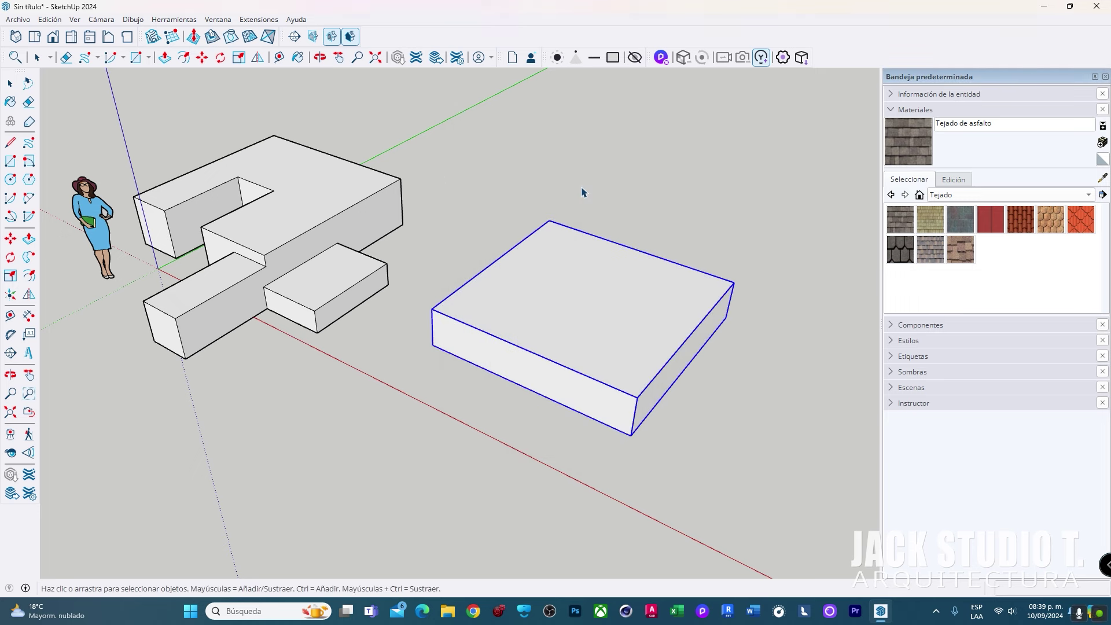
Place a copy of the component further to the right along the red axis
{"action": "middle_click_drag", "start_coordinate": [563, 318], "coordinate": [520, 352]}
{"action": "key", "text": "m"}
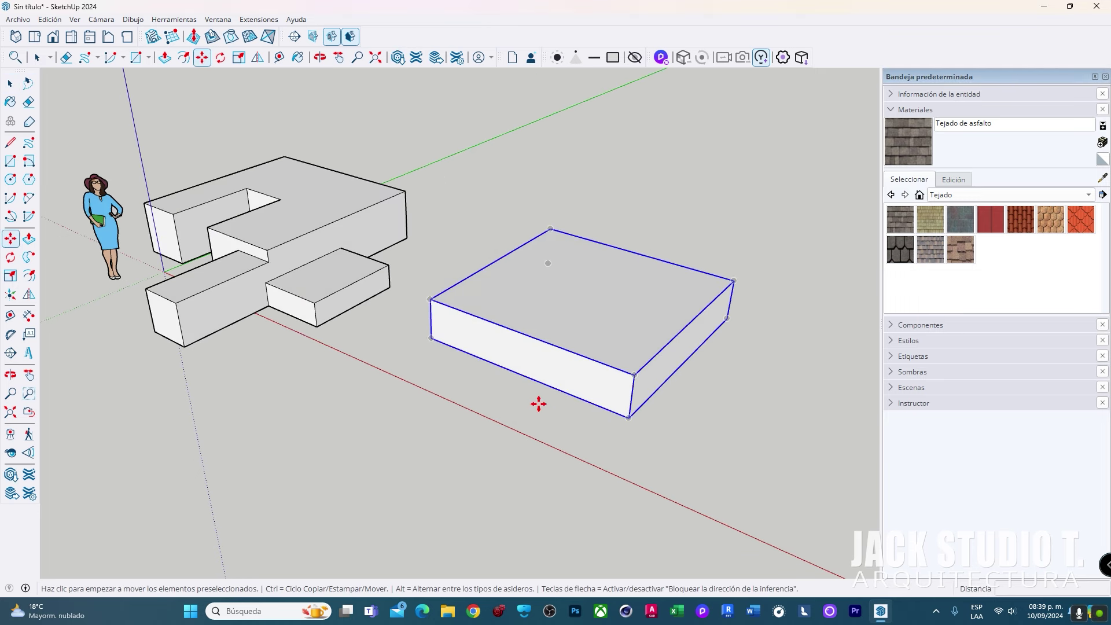
{"action": "scroll", "coordinate": [521, 405], "scroll_direction": "down", "scroll_amount": 2}
{"action": "left_click", "coordinate": [493, 416]}
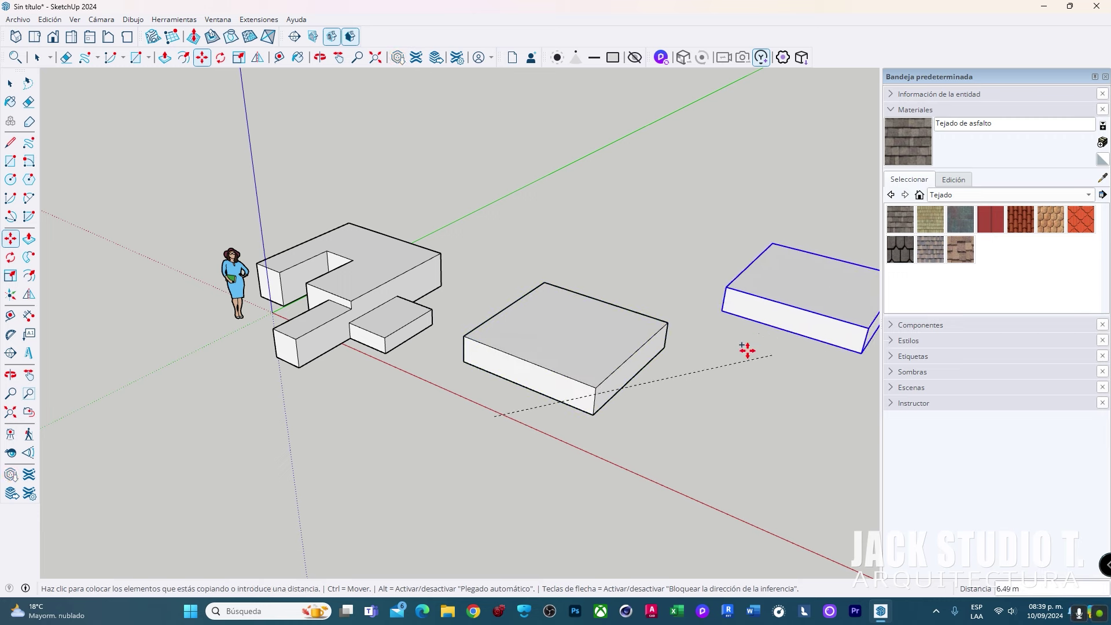
{"action": "left_click", "coordinate": [711, 365]}
{"action": "key", "text": "space"}
{"action": "middle_click_drag", "start_coordinate": [737, 360], "coordinate": [417, 367], "text": "shift"}
Inside the middle component, offset the top face inward to a small inner square
{"action": "double_click", "coordinate": [417, 366]}
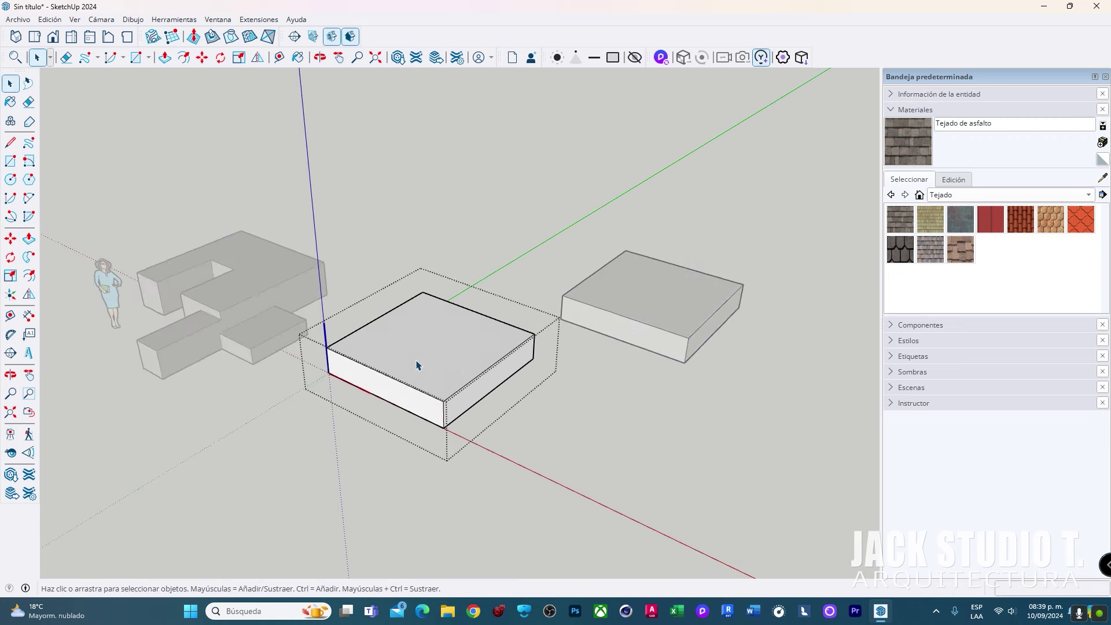
{"action": "scroll", "coordinate": [393, 367], "scroll_direction": "up", "scroll_amount": 3}
{"action": "left_click", "coordinate": [526, 376]}
{"action": "scroll", "coordinate": [527, 376], "scroll_direction": "down", "scroll_amount": 5}
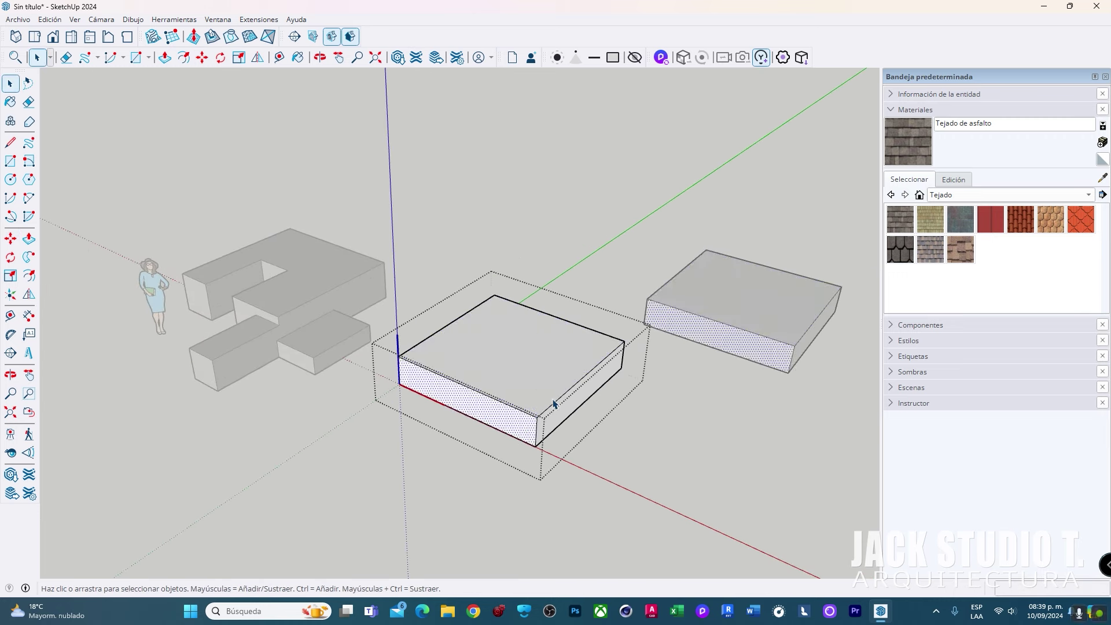
{"action": "left_click", "coordinate": [650, 344]}
{"action": "double_click", "coordinate": [534, 372]}
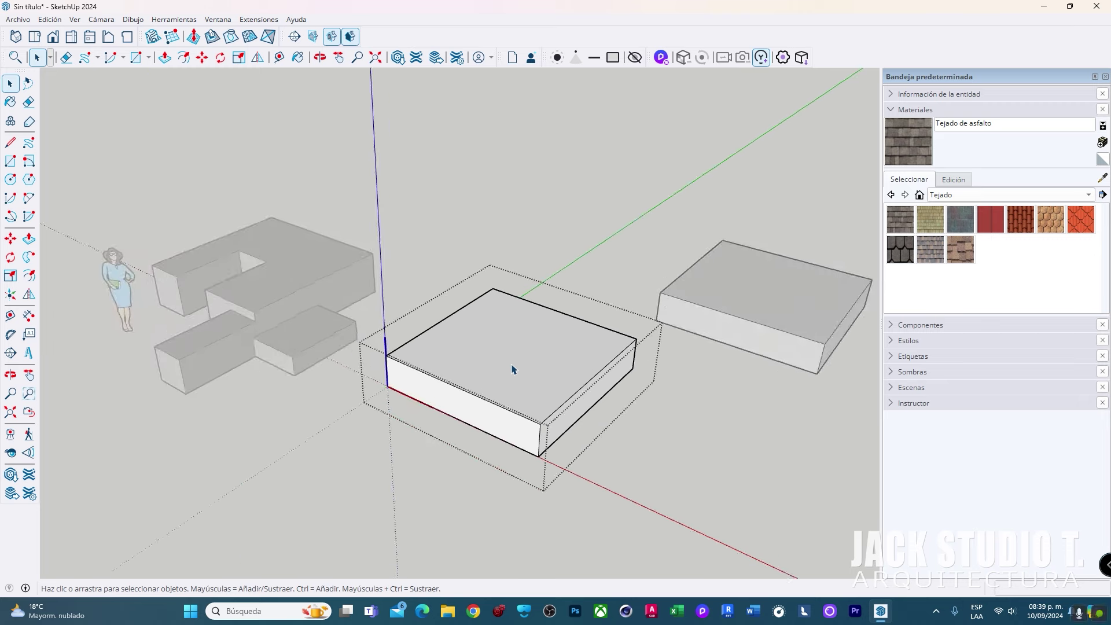
{"action": "scroll", "coordinate": [514, 369], "scroll_direction": "up", "scroll_amount": 3}
{"action": "key", "text": "f"}
{"action": "left_click", "coordinate": [381, 321]}
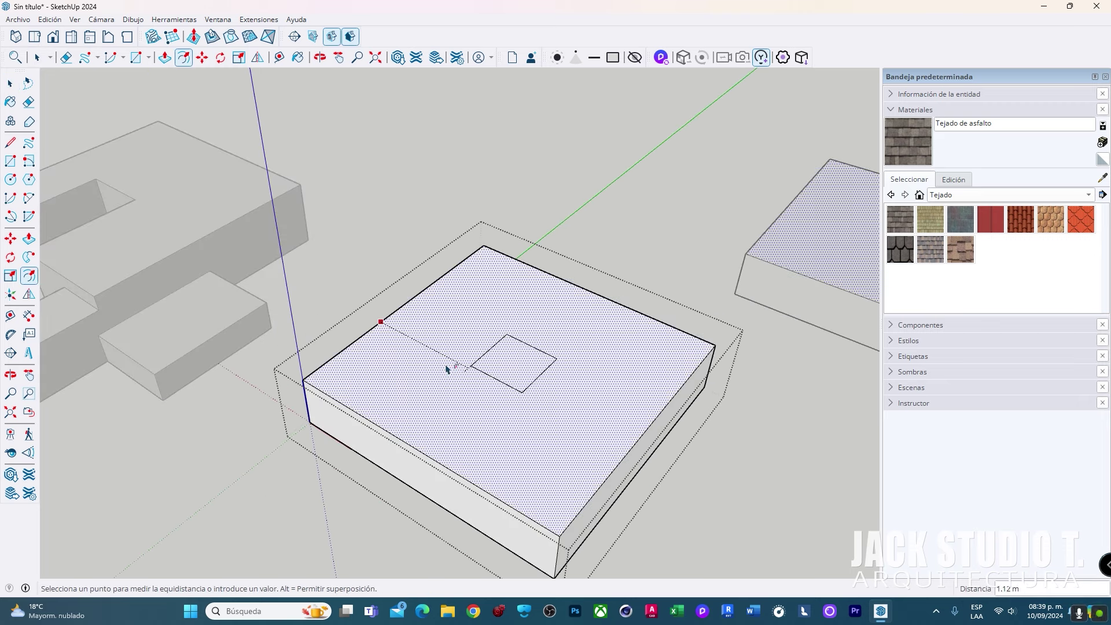
{"action": "left_click", "coordinate": [449, 367]}
Pull the inner square up into a tall tower and exit the component
{"action": "key", "text": "p"}
{"action": "left_click", "coordinate": [496, 364]}
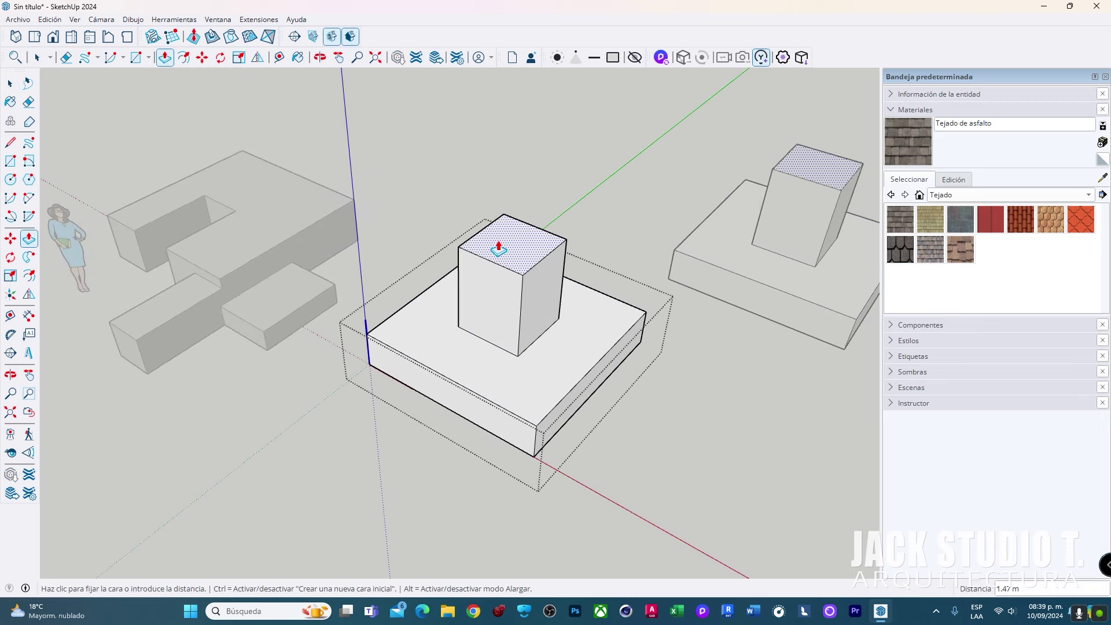
{"action": "left_click", "coordinate": [501, 181]}
{"action": "middle_click_drag", "start_coordinate": [501, 181], "coordinate": [695, 302]}
{"action": "scroll", "coordinate": [384, 293], "scroll_direction": "down", "scroll_amount": 2}
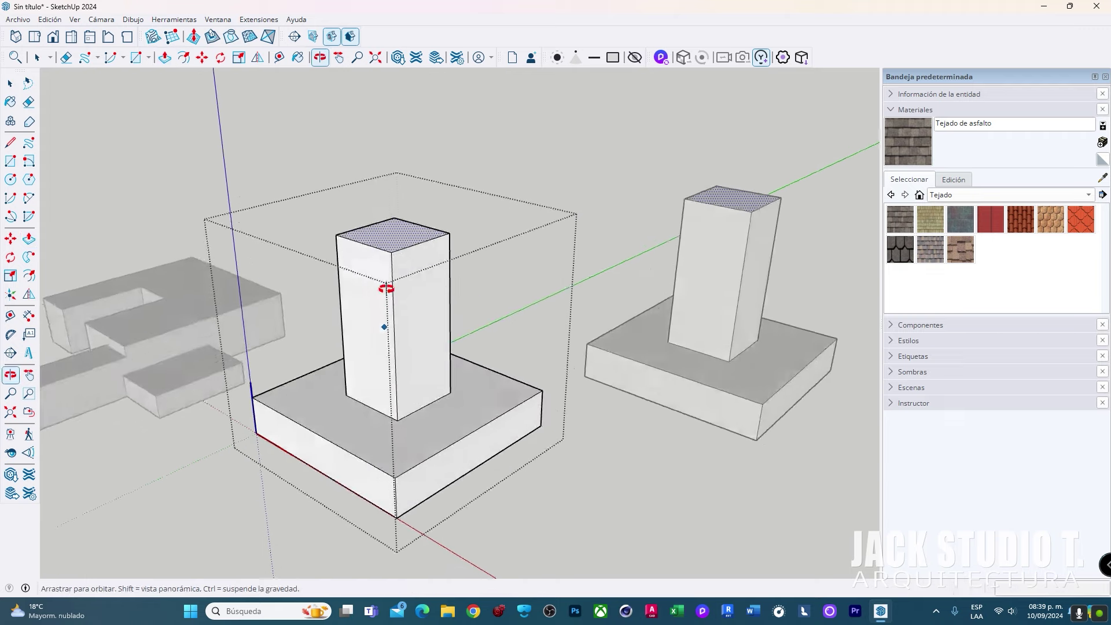
{"action": "scroll", "coordinate": [441, 339], "scroll_direction": "down", "scroll_amount": 2}
{"action": "scroll", "coordinate": [445, 376], "scroll_direction": "down", "scroll_amount": 4}
{"action": "key", "text": "space"}
{"action": "key", "text": "Escape"}
{"action": "scroll", "coordinate": [446, 404], "scroll_direction": "up", "scroll_amount": 3}
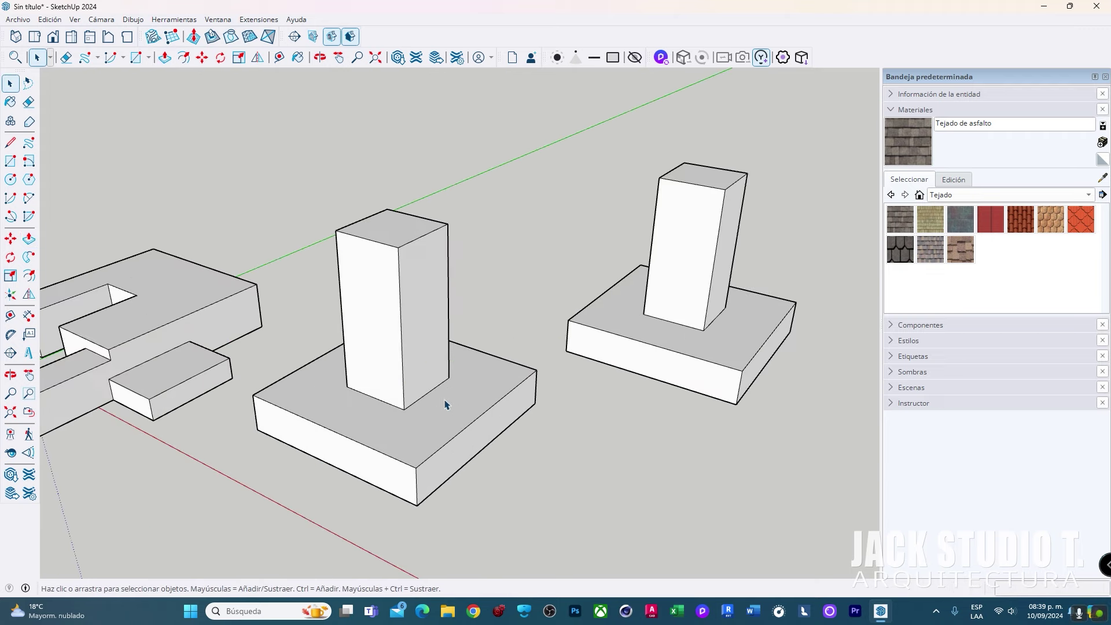
{"action": "scroll", "coordinate": [451, 414], "scroll_direction": "down", "scroll_amount": 3}
{"action": "mouse_move", "coordinate": [451, 414]}
{"action": "middle_mouse_down"}
{"action": "mouse_move", "coordinate": [413, 403]}
{"action": "mouse_move", "coordinate": [454, 417]}
{"action": "mouse_move", "coordinate": [434, 416]}
{"action": "middle_mouse_up"}
Delete the middle pedestal with tower and the other remaining earlier models
{"action": "key", "text": "r"}
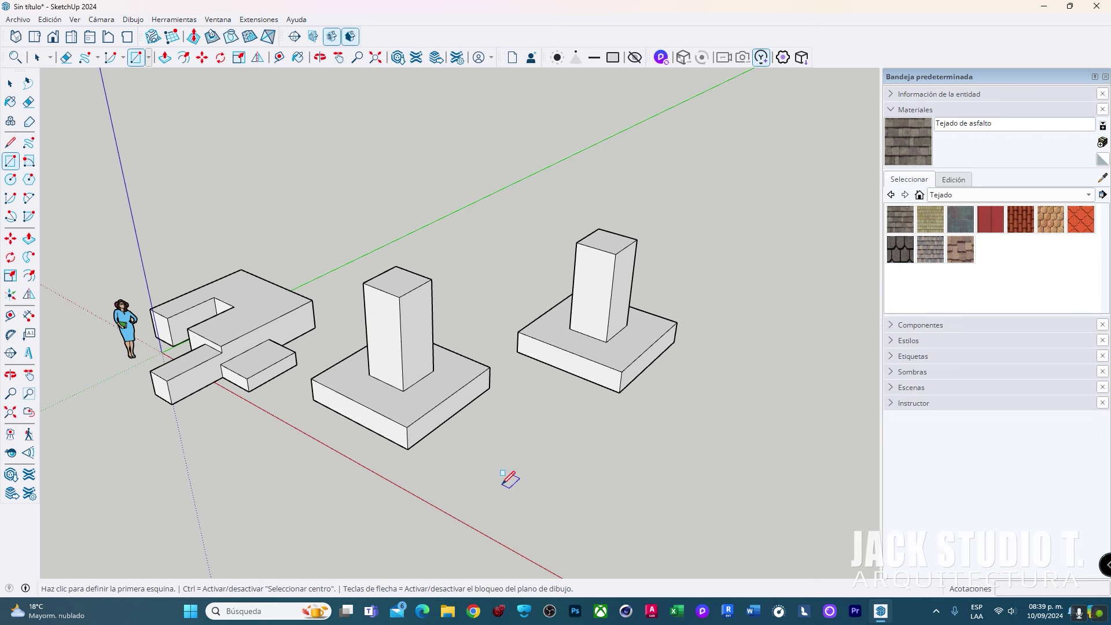
{"action": "scroll", "coordinate": [503, 473], "scroll_direction": "down", "scroll_amount": 2}
{"action": "key", "text": "space"}
{"action": "left_click", "coordinate": [467, 423]}
{"action": "key", "text": "Delete"}
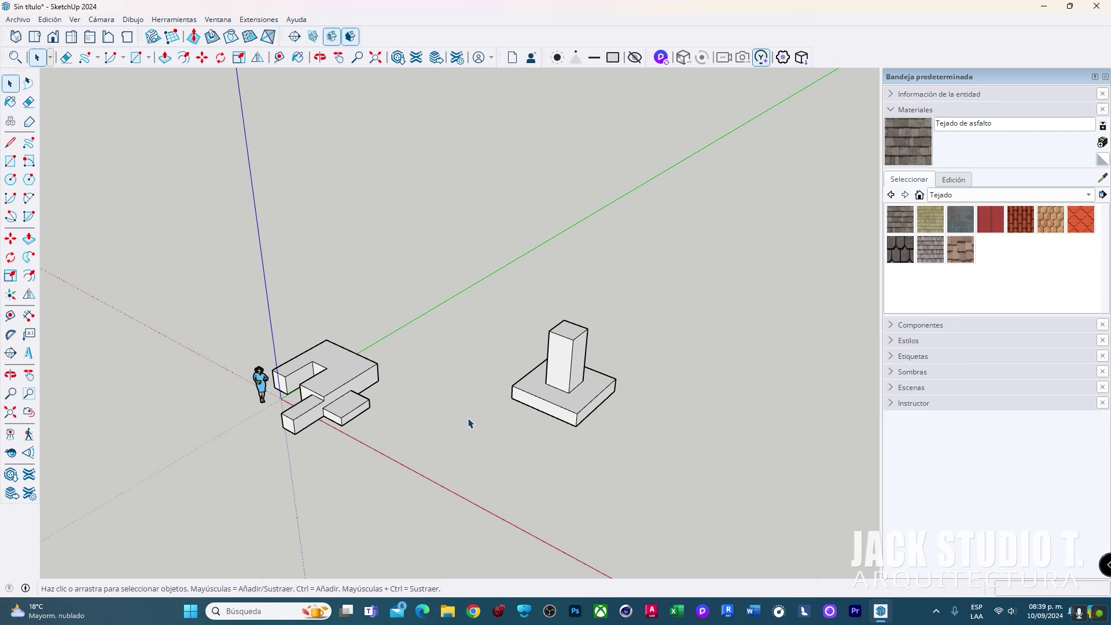
{"action": "left_click", "coordinate": [599, 396]}
{"action": "key", "text": "Delete"}
{"action": "left_click", "coordinate": [335, 387]}
{"action": "key", "text": "Delete"}
{"action": "scroll", "coordinate": [312, 414], "scroll_direction": "up", "scroll_amount": 3}
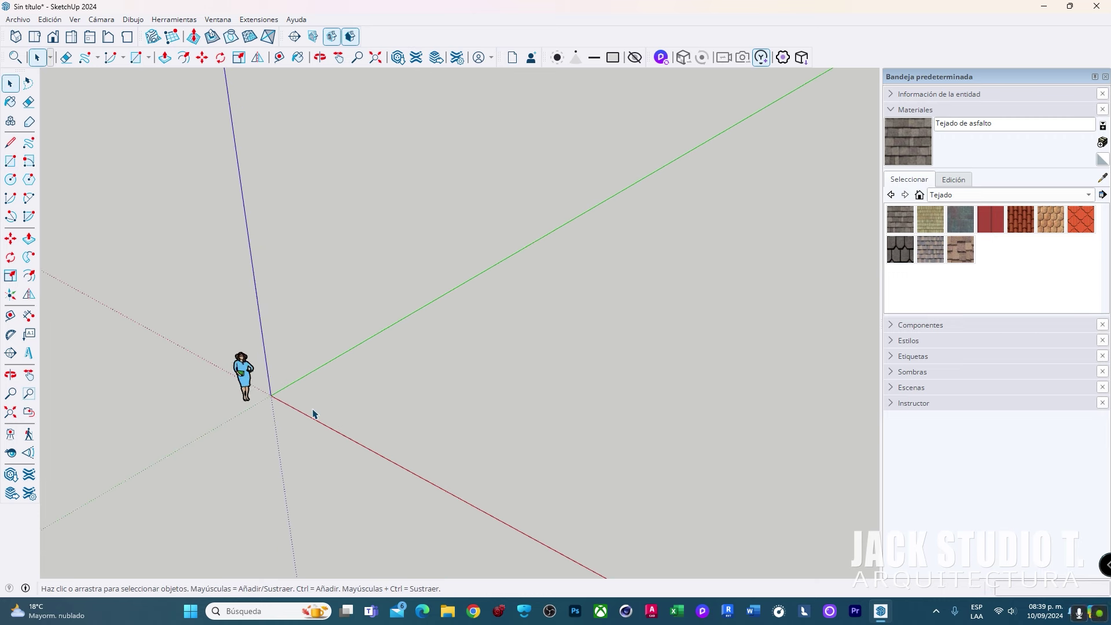
Draw a rectangle from the origin and push/pull it into a thin slab
{"action": "key", "text": "r"}
{"action": "left_click", "coordinate": [257, 391]}
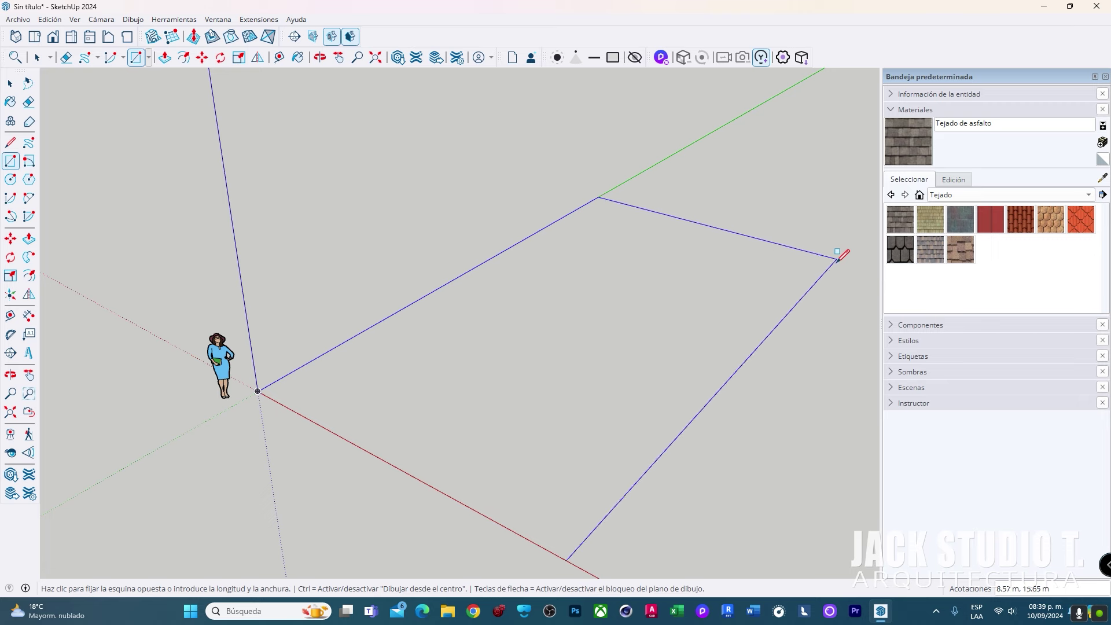
{"action": "left_click", "coordinate": [740, 284]}
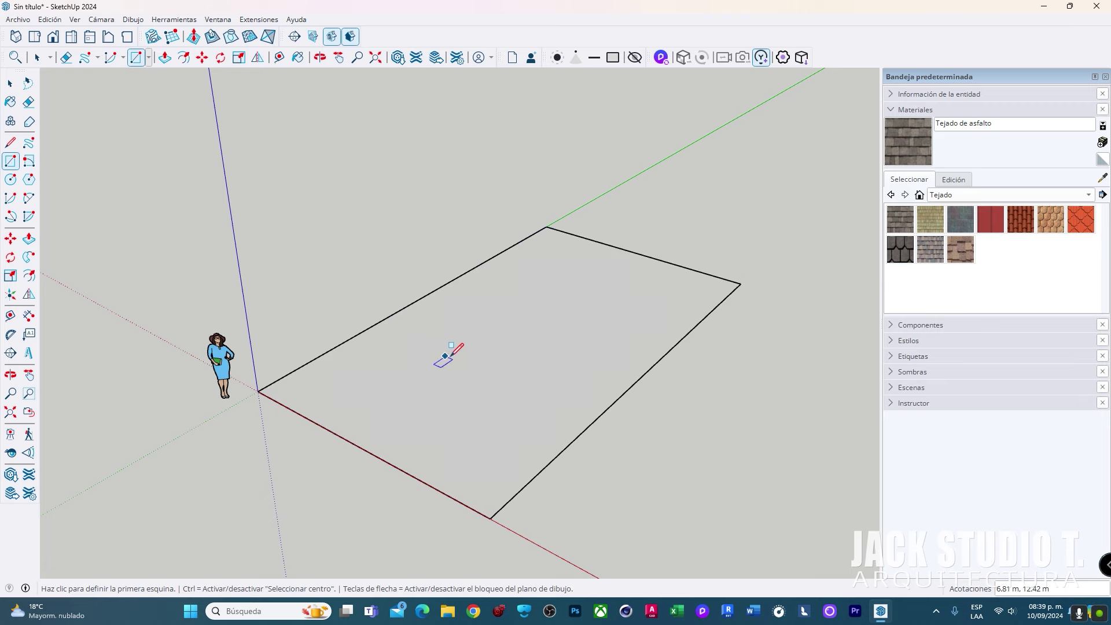
{"action": "key", "text": "p"}
{"action": "key", "text": "Return"}
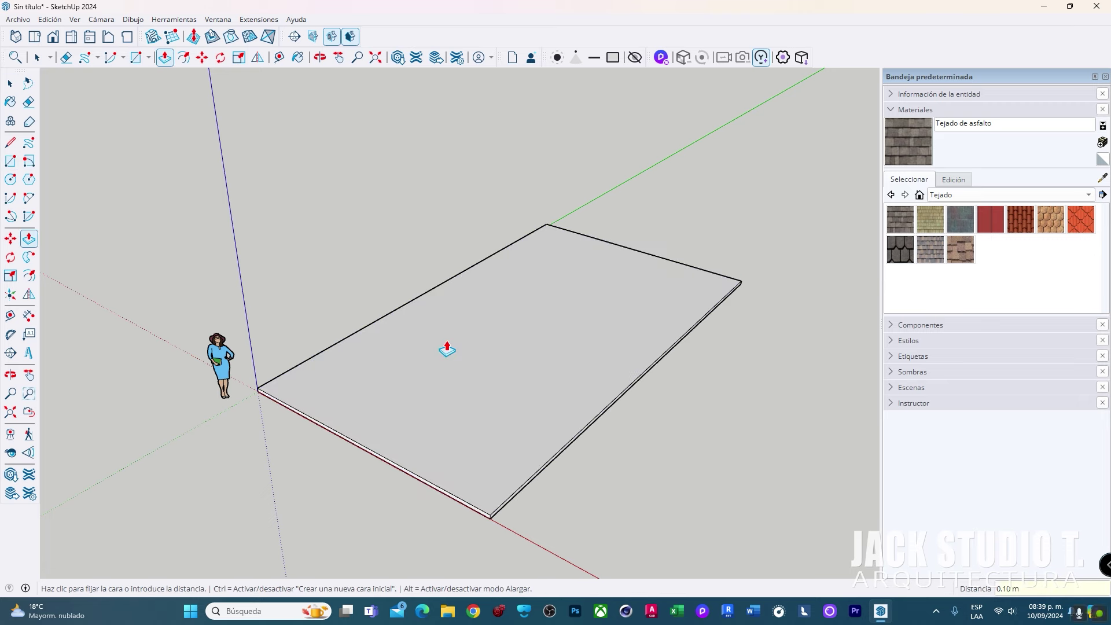
{"action": "scroll", "coordinate": [342, 402], "scroll_direction": "up", "scroll_amount": 3}
Offset the slab's top edge inward into a thin border and raise it 2.80 m into walls
{"action": "key", "text": "f"}
{"action": "left_click", "coordinate": [235, 385]}
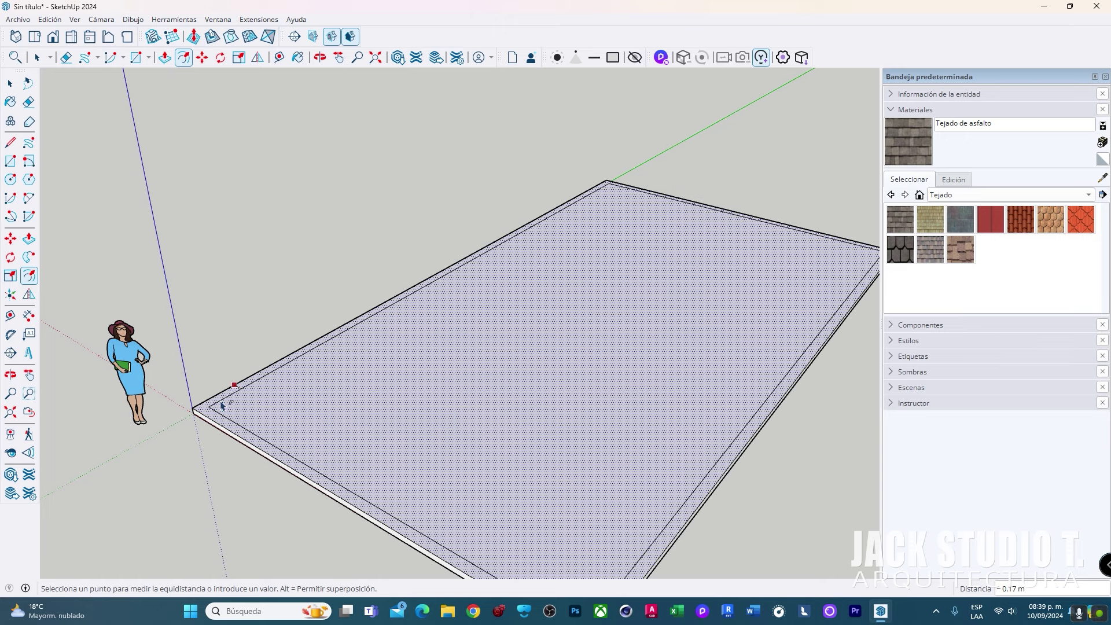
{"action": "left_click", "coordinate": [218, 404]}
{"action": "key", "text": "p"}
{"action": "left_click", "coordinate": [204, 412]}
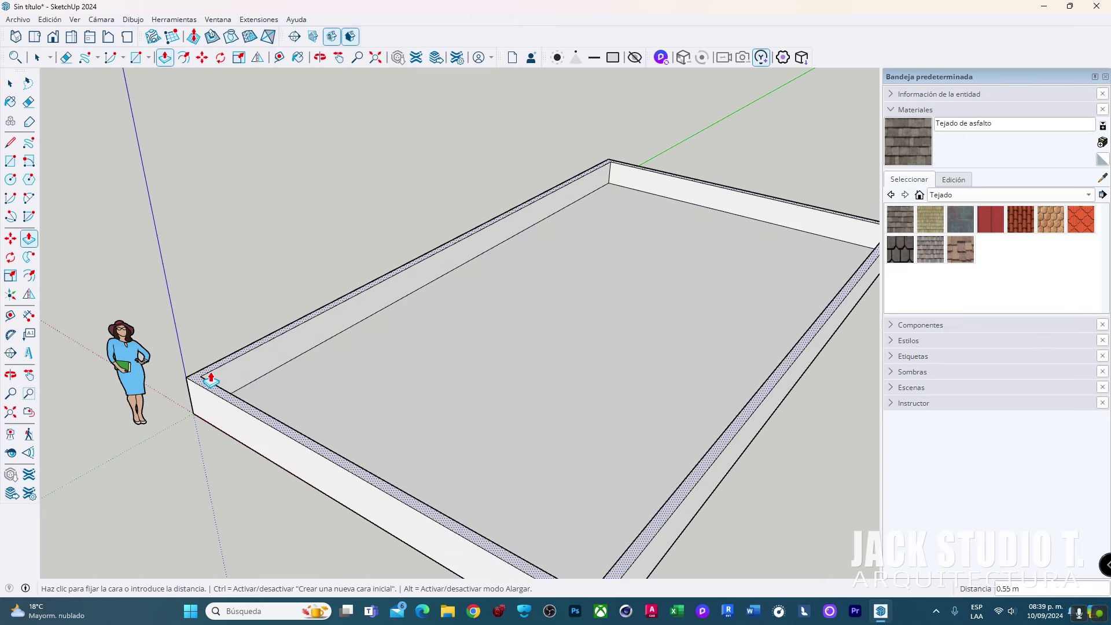
{"action": "key", "text": "Return"}
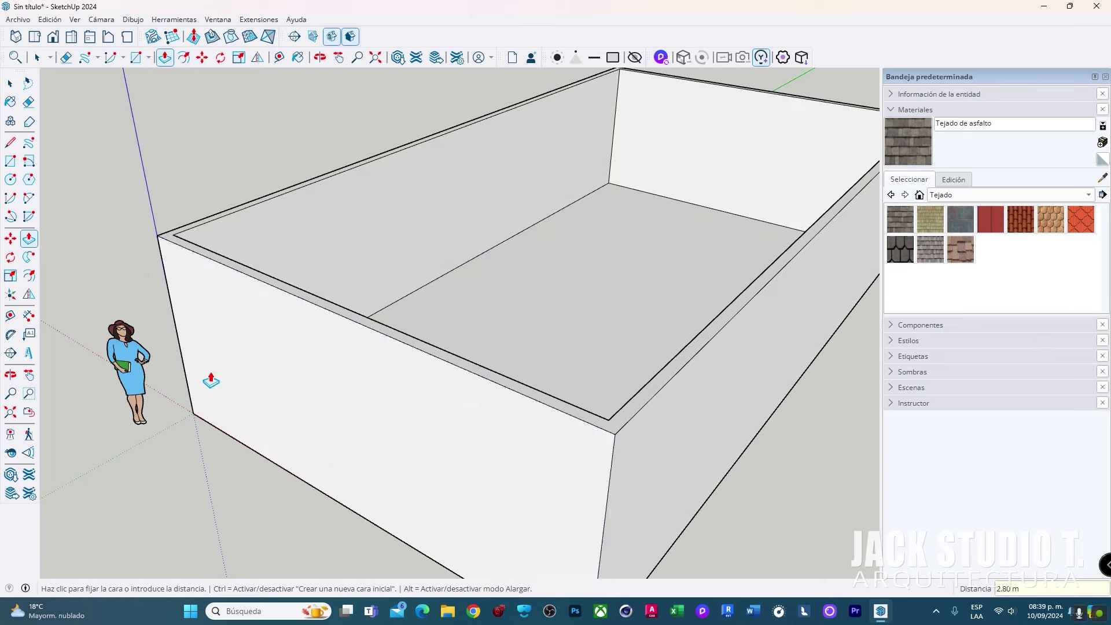
{"action": "scroll", "coordinate": [210, 380], "scroll_direction": "down", "scroll_amount": 3}
{"action": "key", "text": "space"}
Select the whole hollow box and make it a group
{"action": "triple_click", "coordinate": [372, 384]}
{"action": "right_click", "coordinate": [371, 382]}
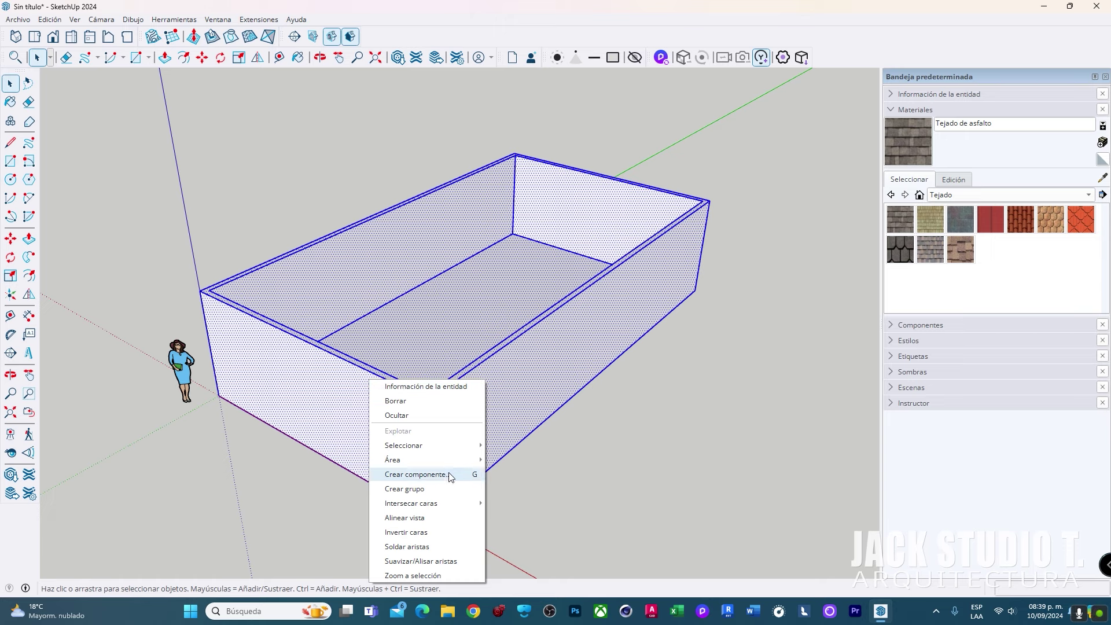
{"action": "left_click", "coordinate": [425, 492]}
{"action": "middle_click_drag", "start_coordinate": [479, 308], "coordinate": [514, 268]}
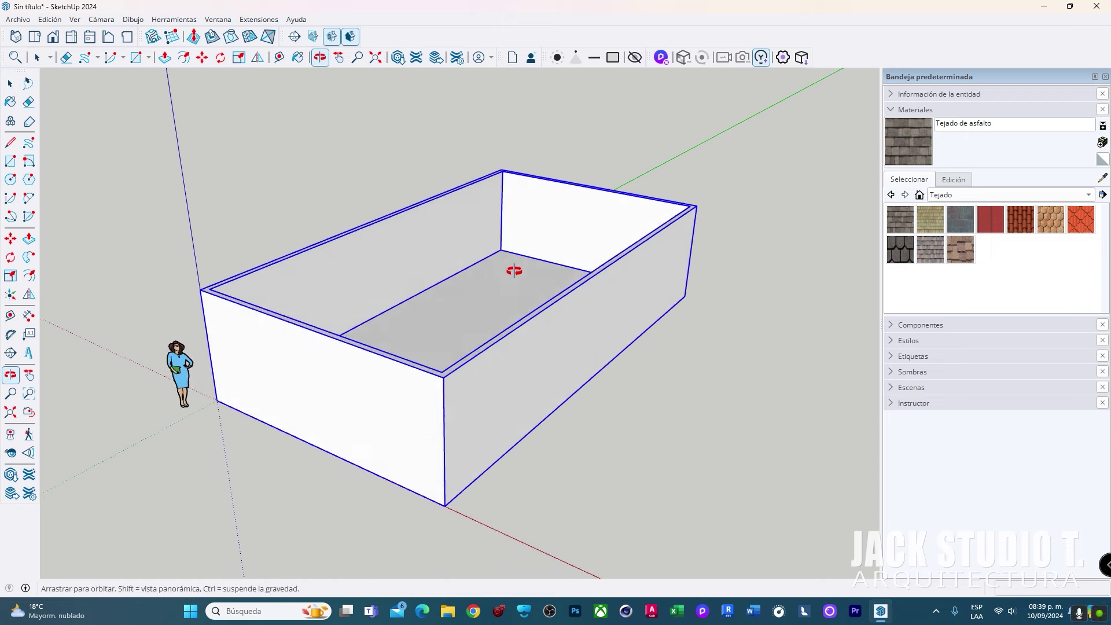
{"action": "scroll", "coordinate": [315, 417], "scroll_direction": "down", "scroll_amount": 3}
Copy the grouped box from its corner to a spot beside the original
{"action": "key", "text": "m"}
{"action": "left_click", "coordinate": [273, 406]}
{"action": "key", "text": "ctrl"}
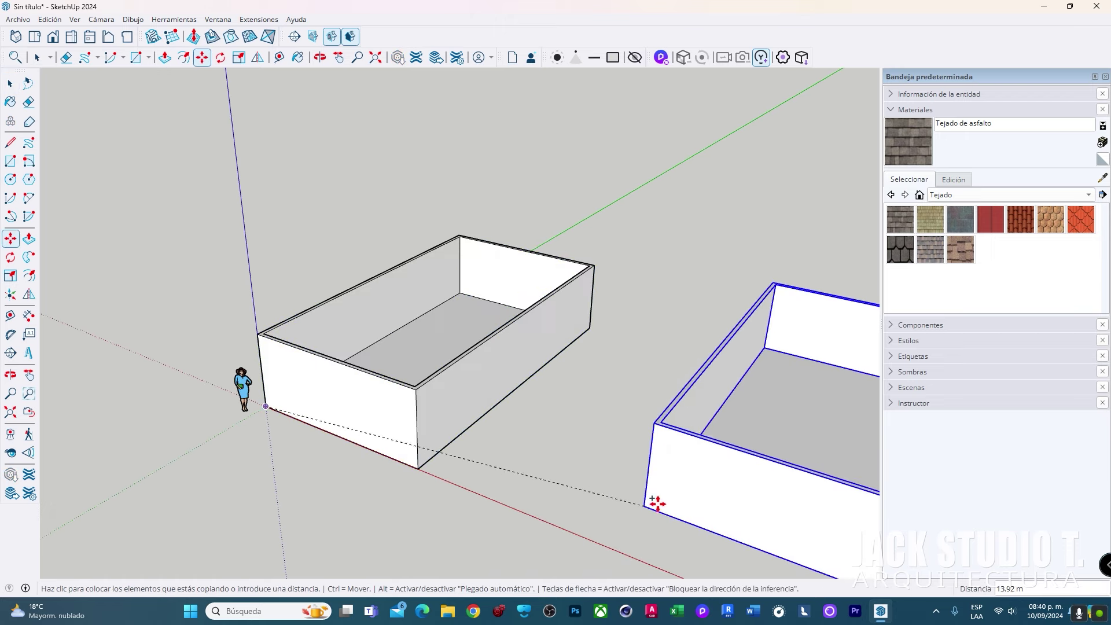
{"action": "left_click", "coordinate": [735, 513]}
{"action": "mouse_move", "coordinate": [734, 514]}
{"action": "middle_mouse_down"}
{"action": "mouse_move", "coordinate": [395, 299]}
{"action": "mouse_move", "coordinate": [583, 426]}
{"action": "middle_mouse_up"}
Stack a copy on top of the box, undo it, and begin a new copy from the bottom corner
{"action": "key", "text": "ctrl"}
{"action": "left_click", "coordinate": [591, 425]}
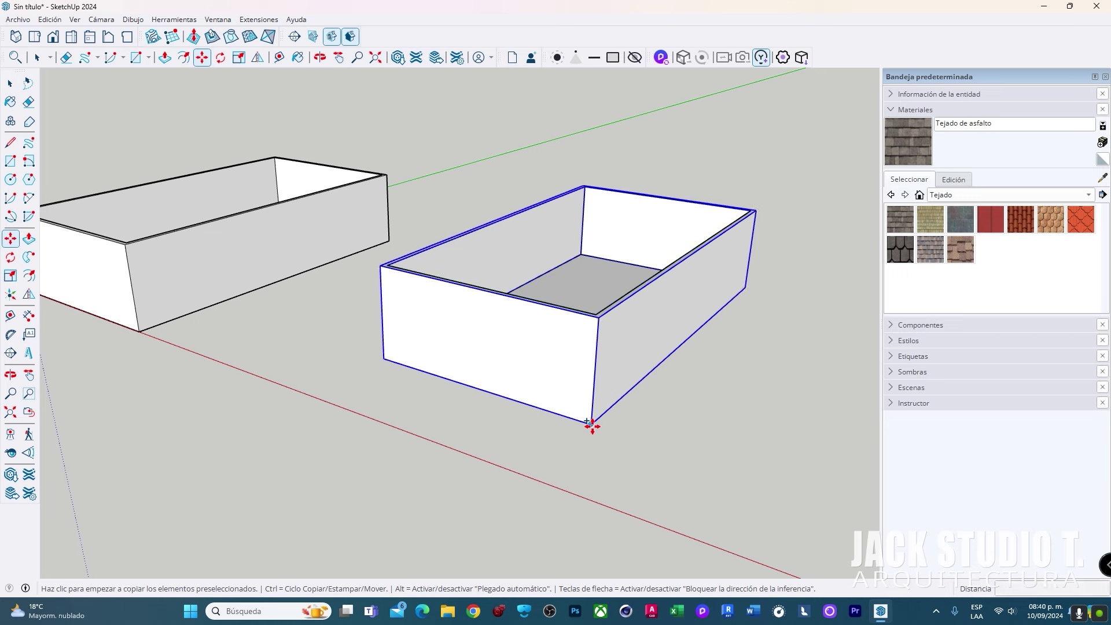
{"action": "left_click", "coordinate": [599, 317]}
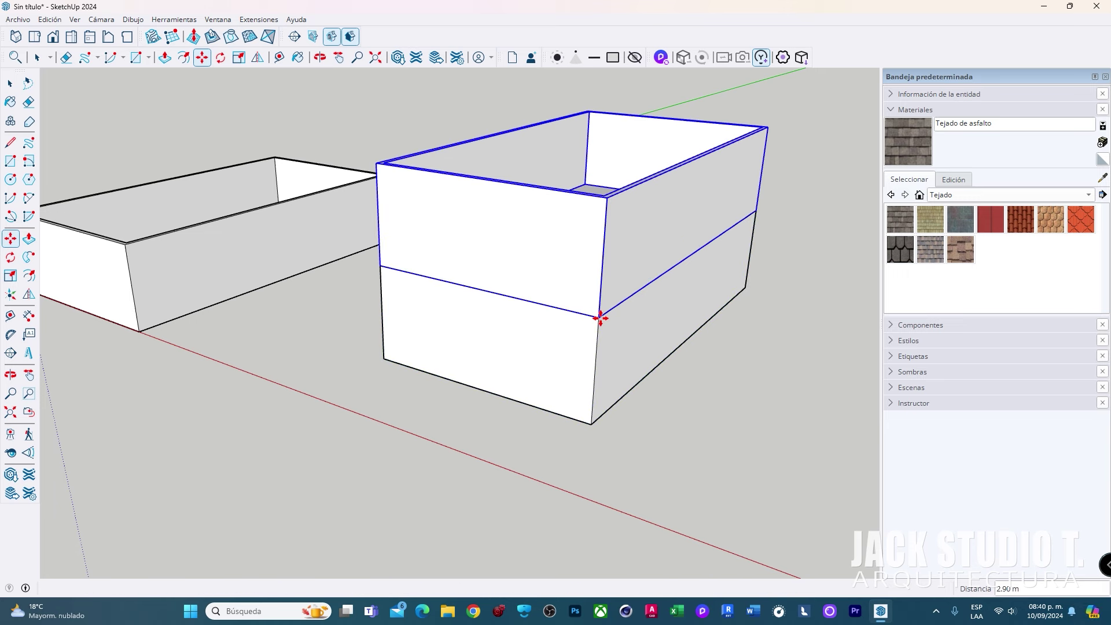
{"action": "middle_click_drag", "start_coordinate": [520, 295], "coordinate": [498, 382]}
{"action": "key", "text": "space"}
{"action": "key", "text": "ctrl+z"}
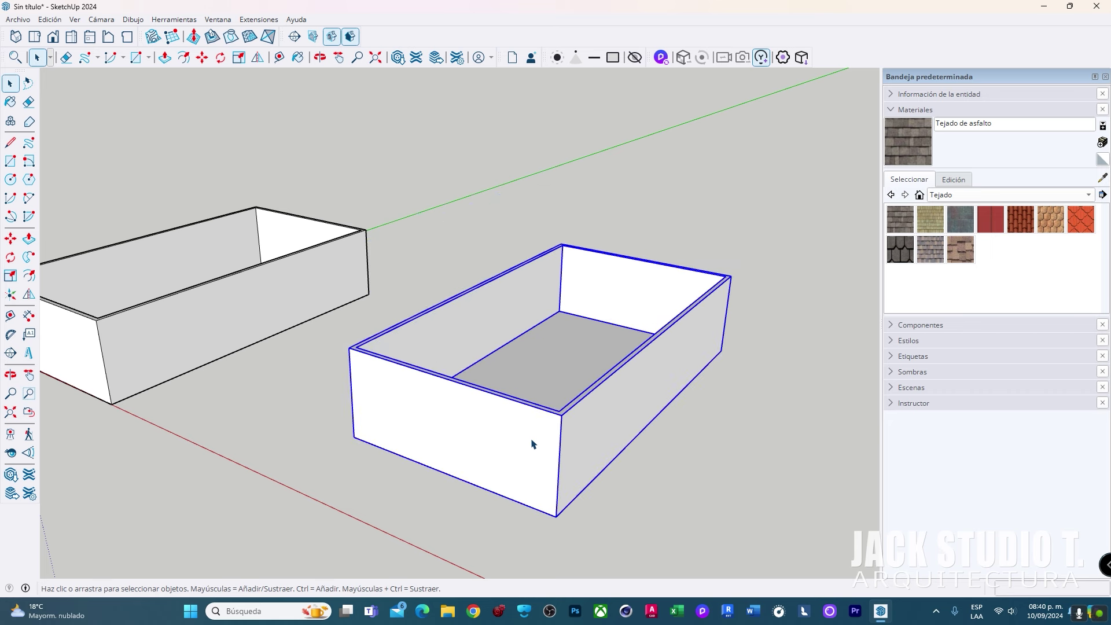
{"action": "key", "text": "m"}
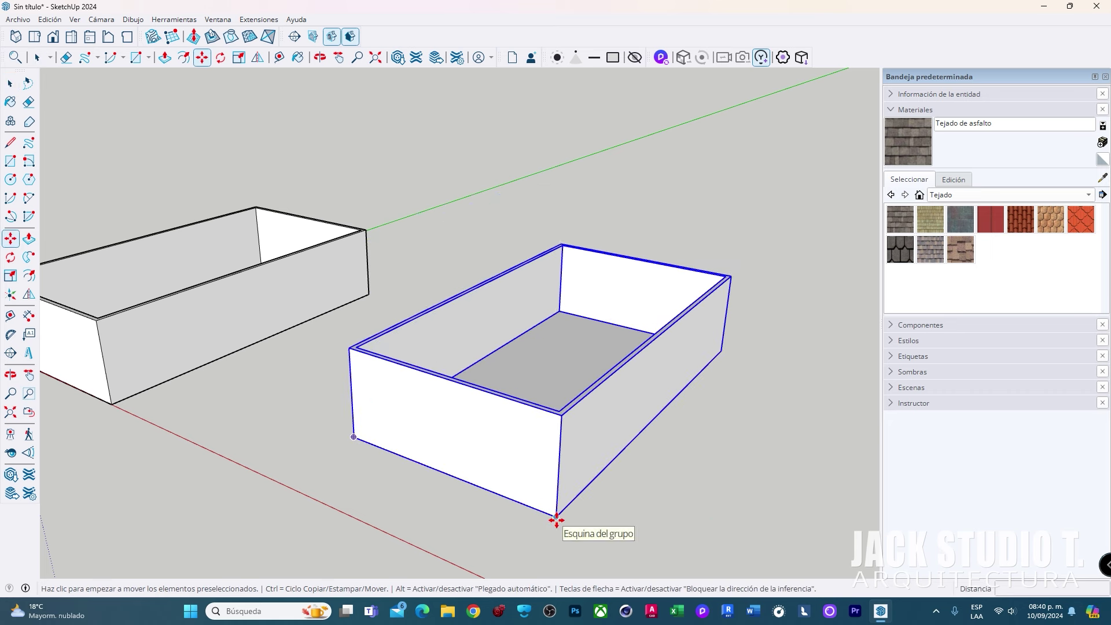
{"action": "key", "text": "ctrl"}
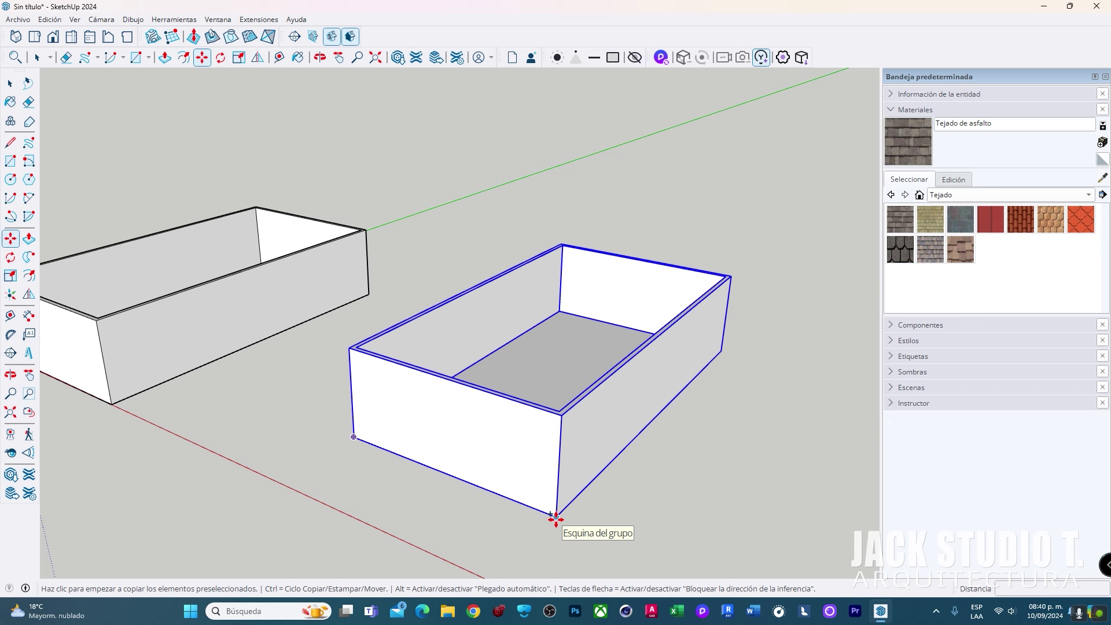
{"action": "left_click", "coordinate": [555, 517]}
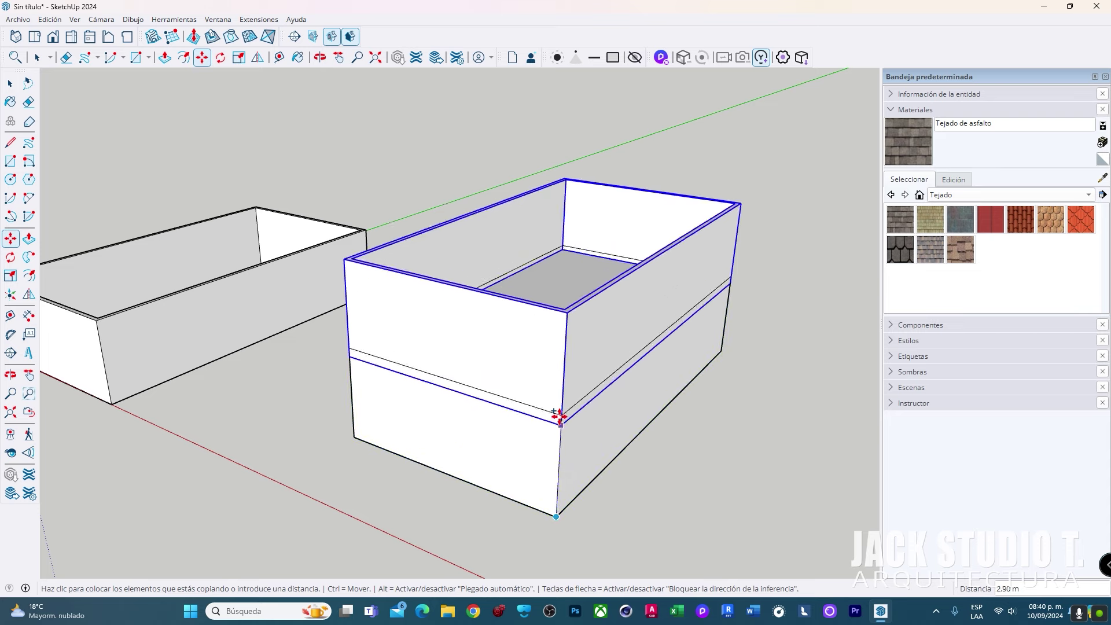
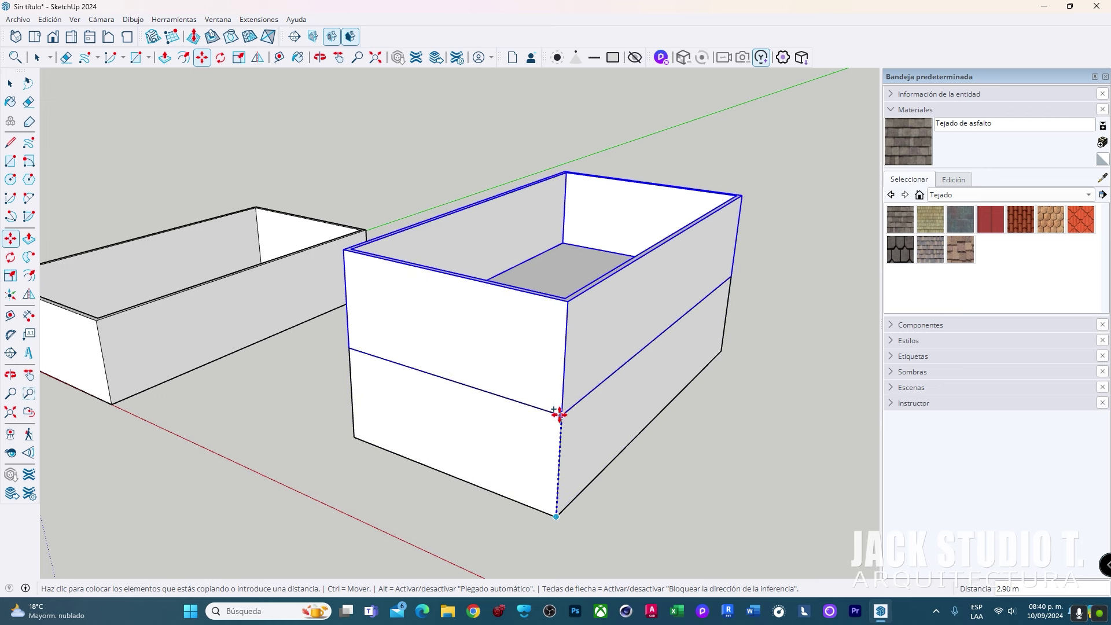
Copy the right box straight up onto itself and array it into six stacked storeys
{"action": "left_click", "coordinate": [559, 414]}
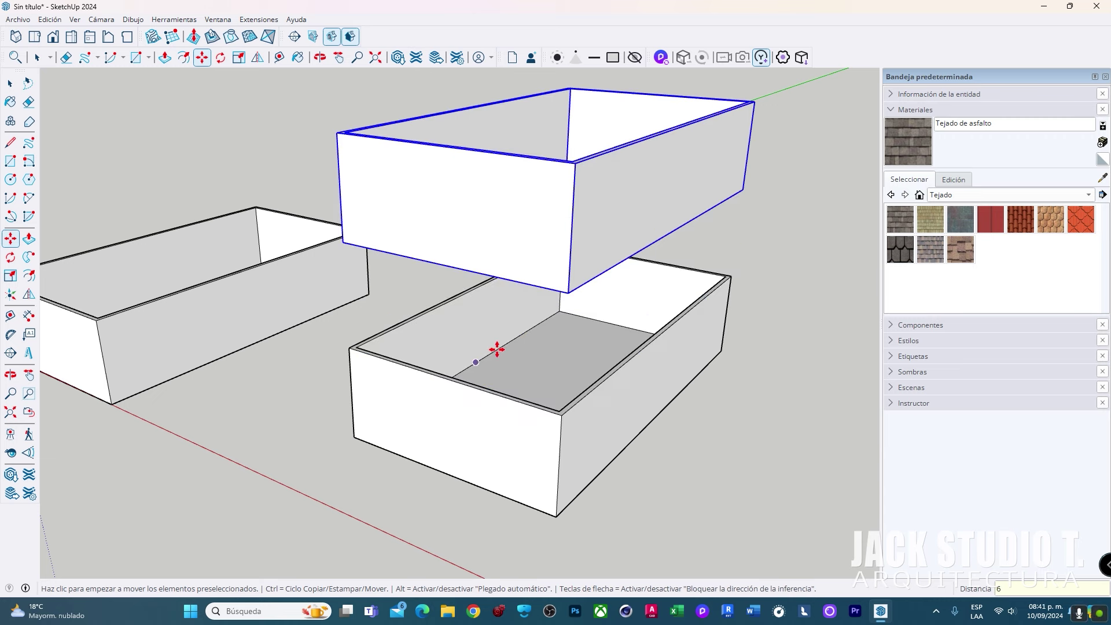
{"action": "key", "text": "ctrl+z"}
{"action": "key", "text": "m"}
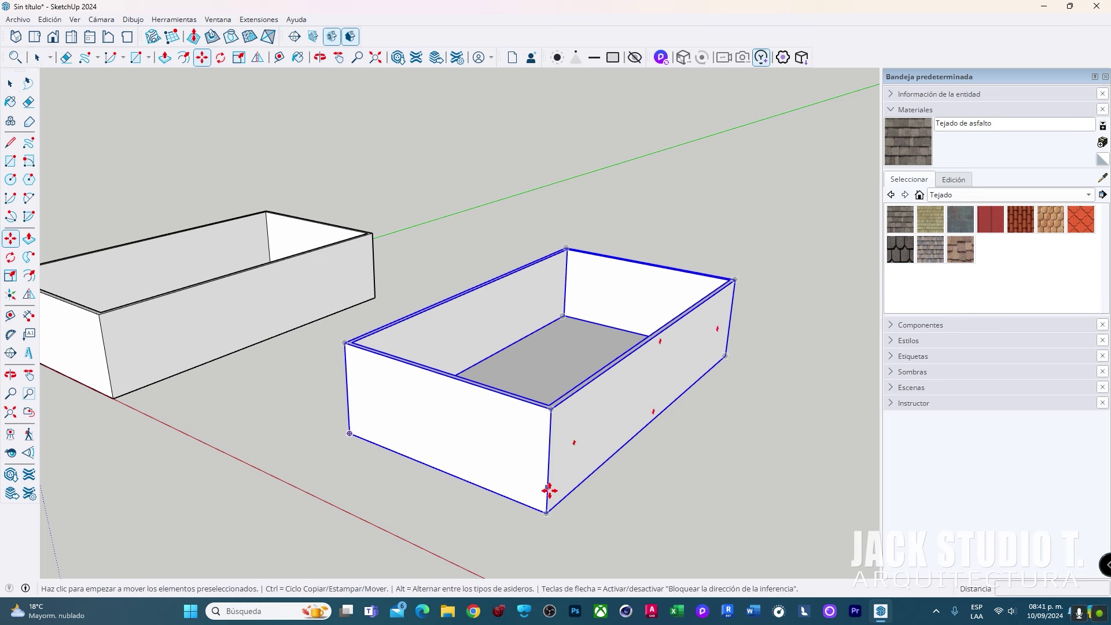
{"action": "key", "text": "ctrl"}
{"action": "left_click", "coordinate": [547, 513]}
{"action": "left_click", "coordinate": [551, 412]}
{"action": "type", "text": "*6"}
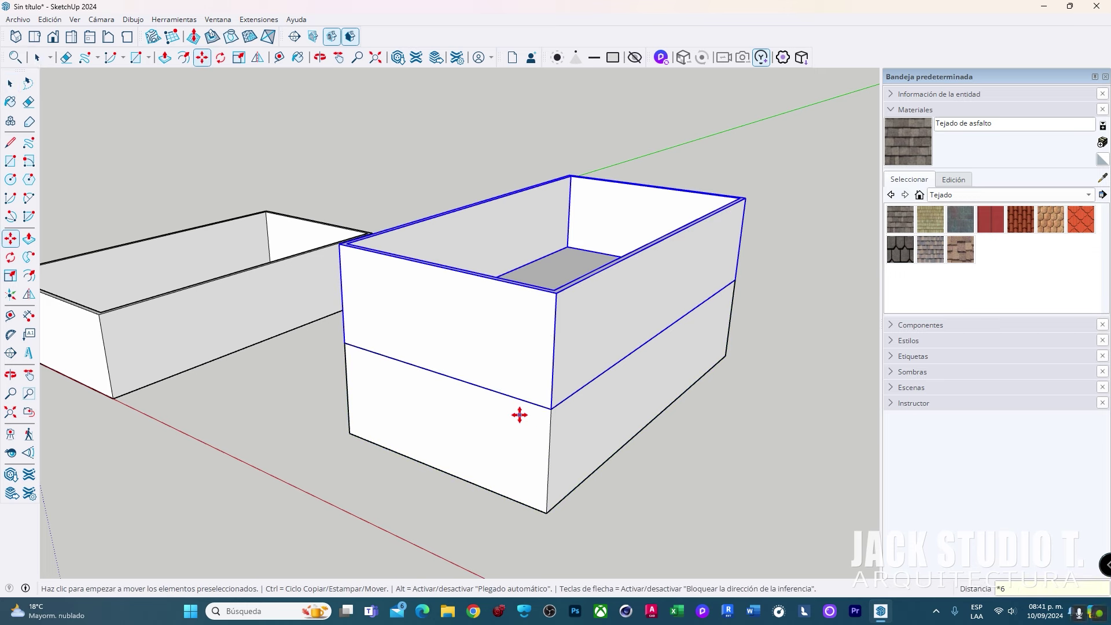
{"action": "key", "text": "Return"}
{"action": "scroll", "coordinate": [520, 415], "scroll_direction": "down", "scroll_amount": 3}
{"action": "scroll", "coordinate": [519, 415], "scroll_direction": "down", "scroll_amount": 2}
{"action": "middle_click_drag", "start_coordinate": [526, 489], "coordinate": [515, 377]}
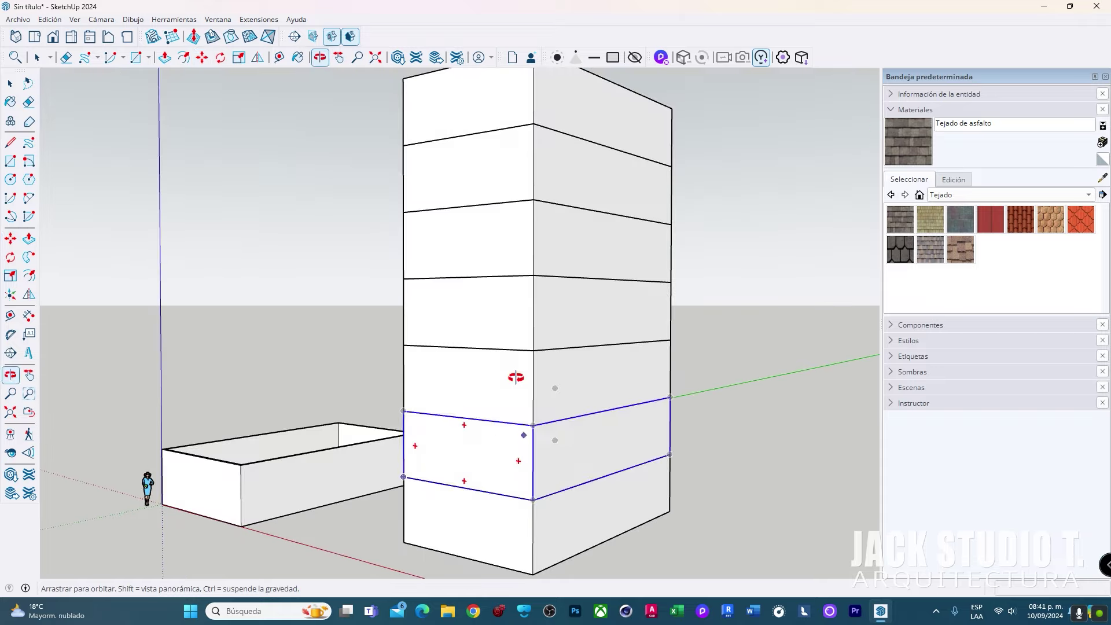
{"action": "key", "text": "space"}
{"action": "mouse_move", "coordinate": [527, 475]}
{"action": "middle_mouse_down"}
{"action": "mouse_move", "coordinate": [531, 277]}
{"action": "mouse_move", "coordinate": [585, 391]}
{"action": "mouse_move", "coordinate": [414, 442]}
{"action": "middle_mouse_up"}
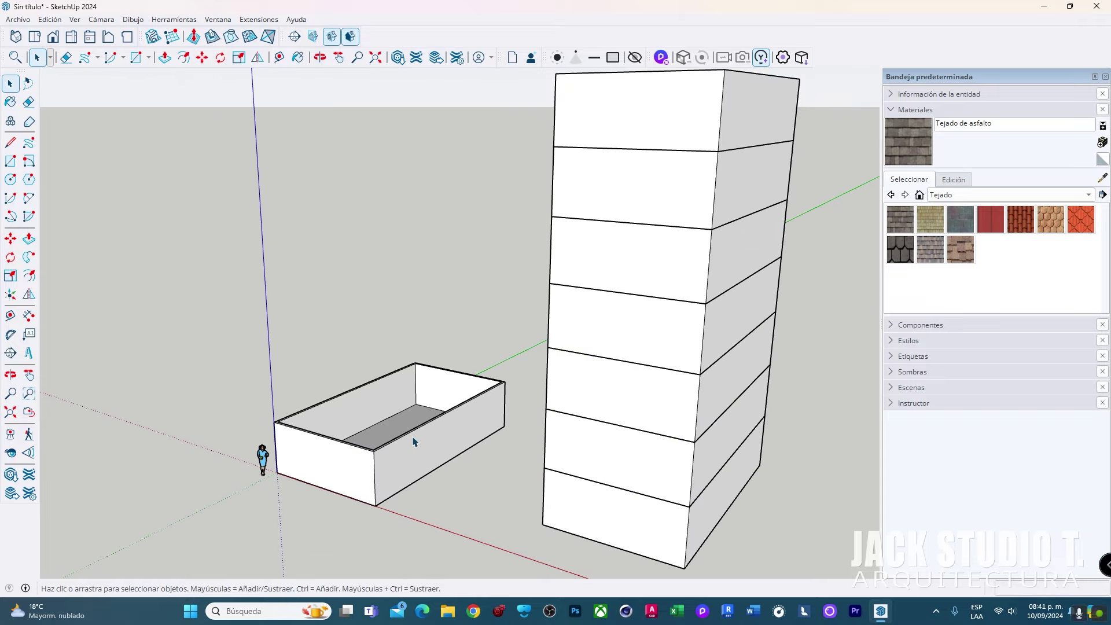
Open the left box group and inspect its faces and geometry options
{"action": "left_click", "coordinate": [711, 93]}
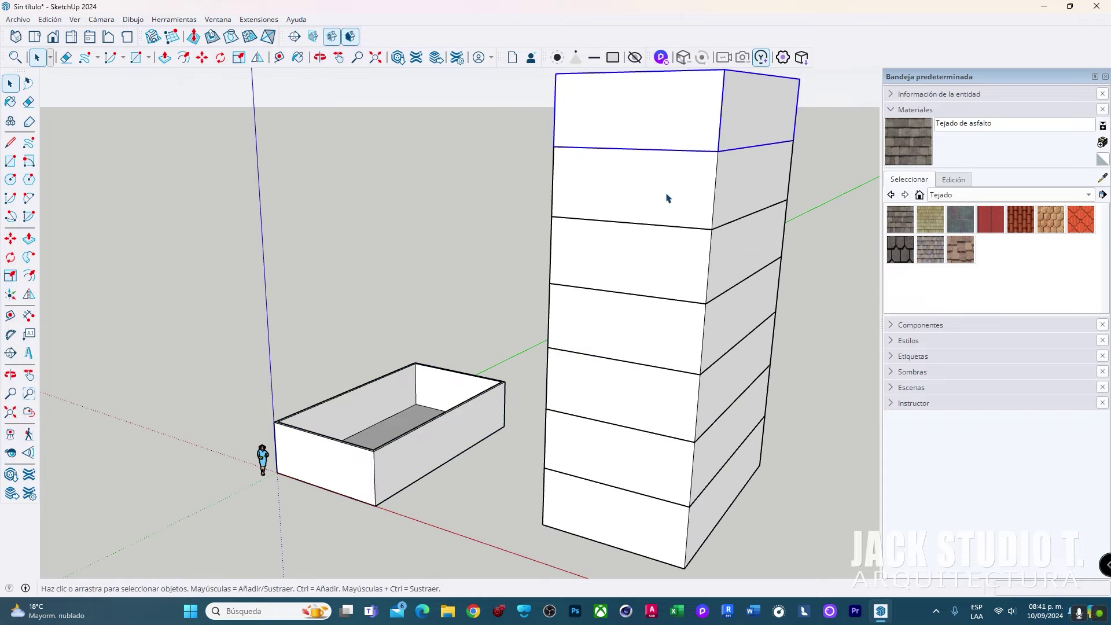
{"action": "double_click", "coordinate": [367, 469]}
{"action": "middle_click_drag", "start_coordinate": [360, 477], "coordinate": [409, 454], "text": "shift"}
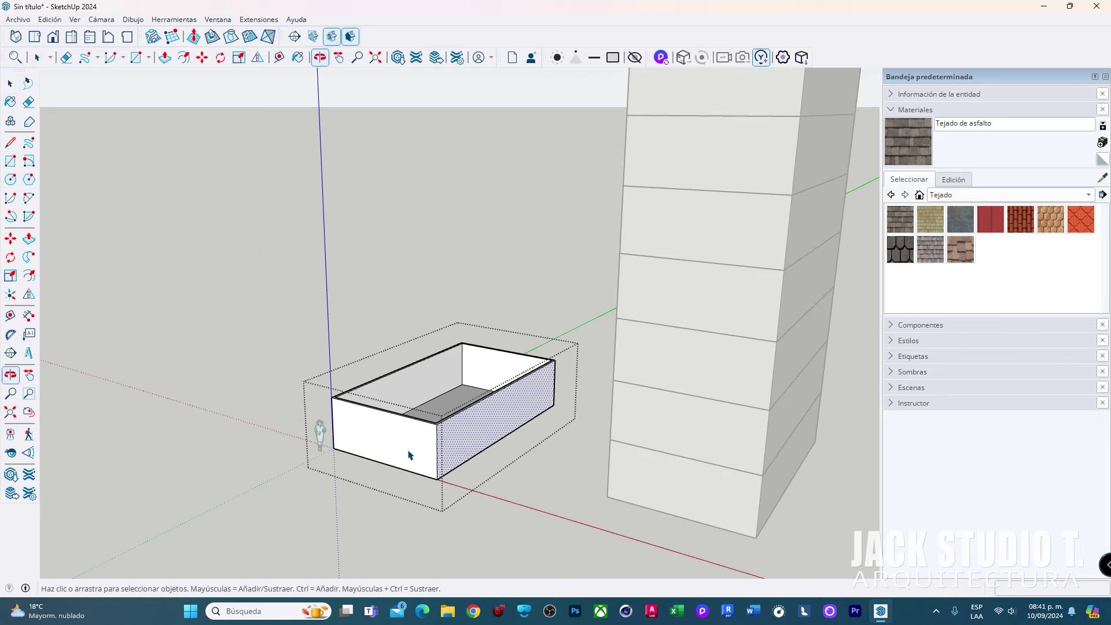
{"action": "left_click", "coordinate": [469, 431]}
{"action": "triple_click", "coordinate": [476, 436]}
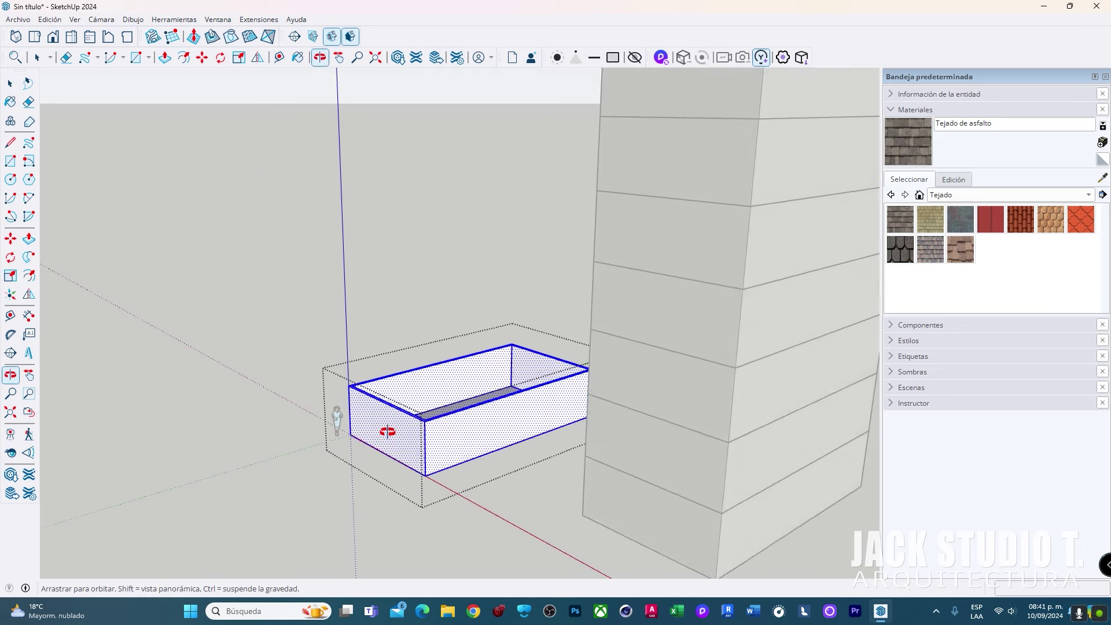
{"action": "key", "text": "Escape"}
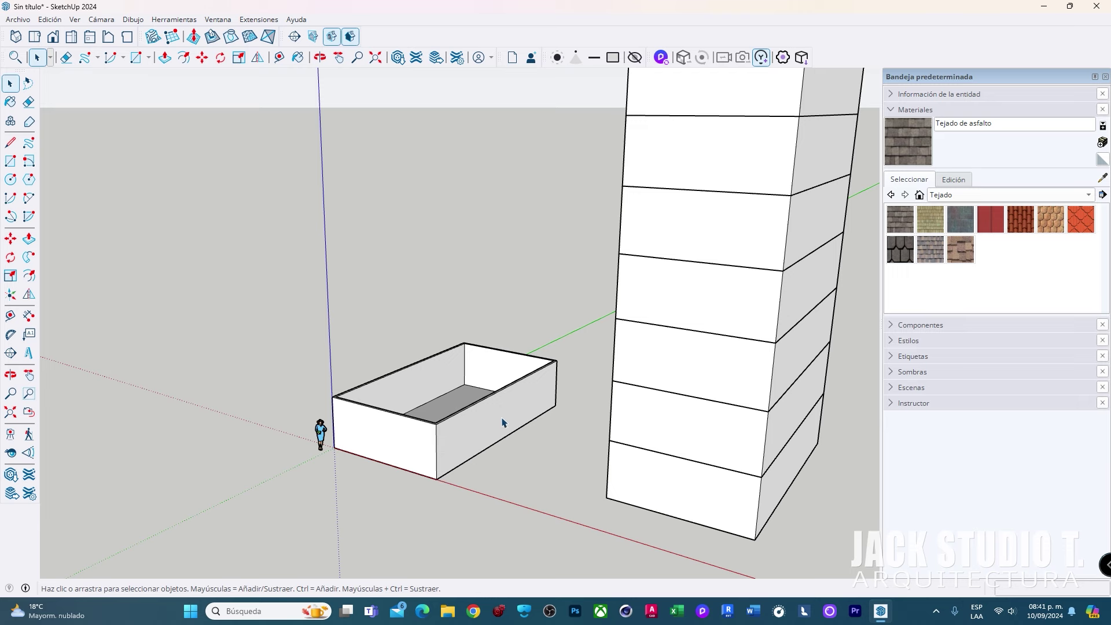
{"action": "triple_click", "coordinate": [502, 423]}
{"action": "right_click", "coordinate": [503, 423]}
{"action": "key", "text": "Escape"}
{"action": "left_click", "coordinate": [468, 431]}
{"action": "right_click", "coordinate": [469, 431]}
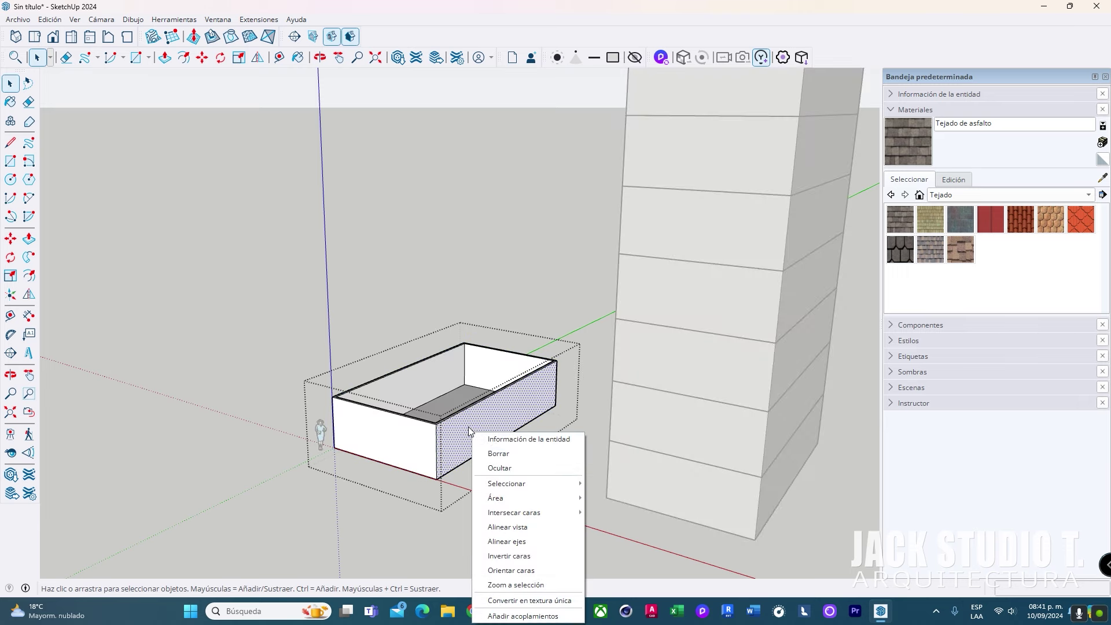
{"action": "key", "text": "Escape"}
{"action": "key", "text": "Escape"}
{"action": "scroll", "coordinate": [584, 358], "scroll_direction": "down", "scroll_amount": 3}
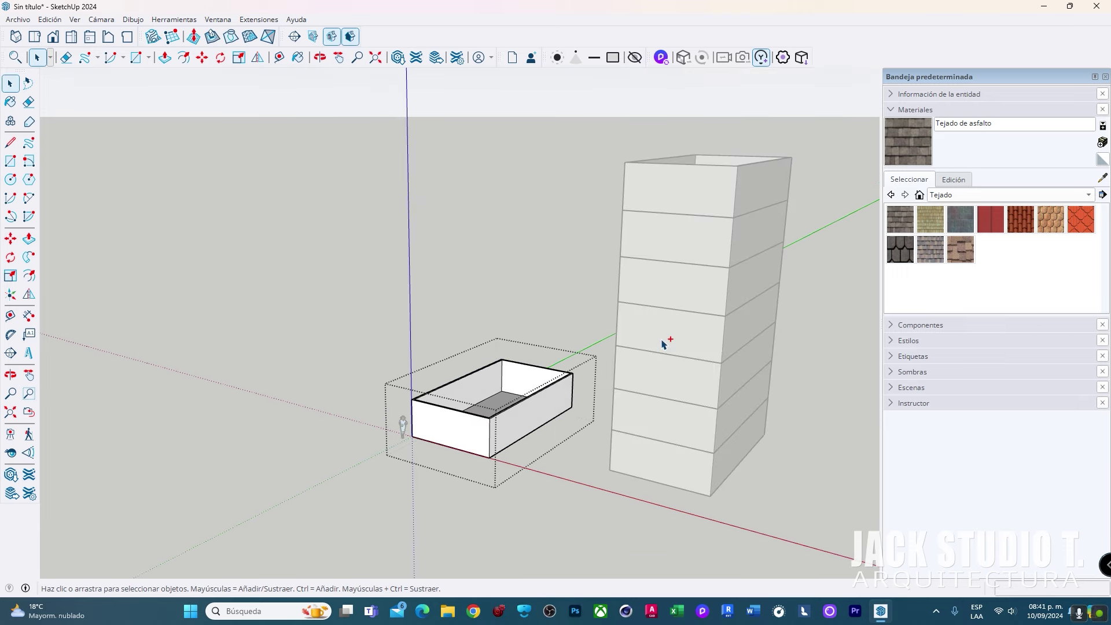
Undo the tower and right box, then explode the left box and make it a component
{"action": "key", "text": "ctrl+z"}
{"action": "scroll", "coordinate": [664, 473], "scroll_direction": "up", "scroll_amount": 3}
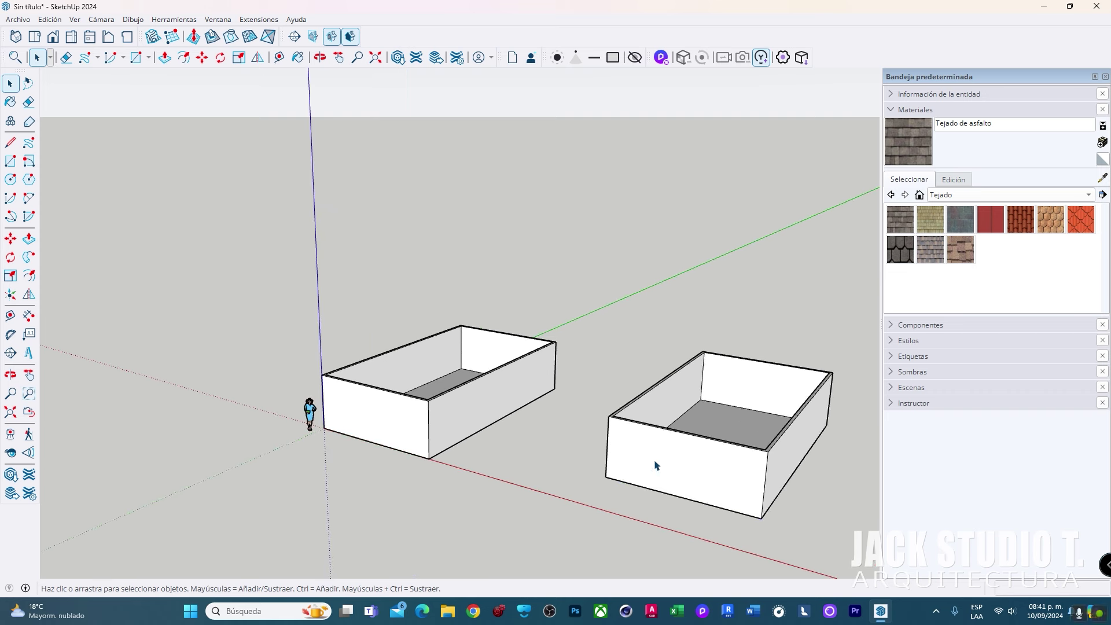
{"action": "key", "text": "ctrl+z"}
{"action": "right_click", "coordinate": [415, 431]}
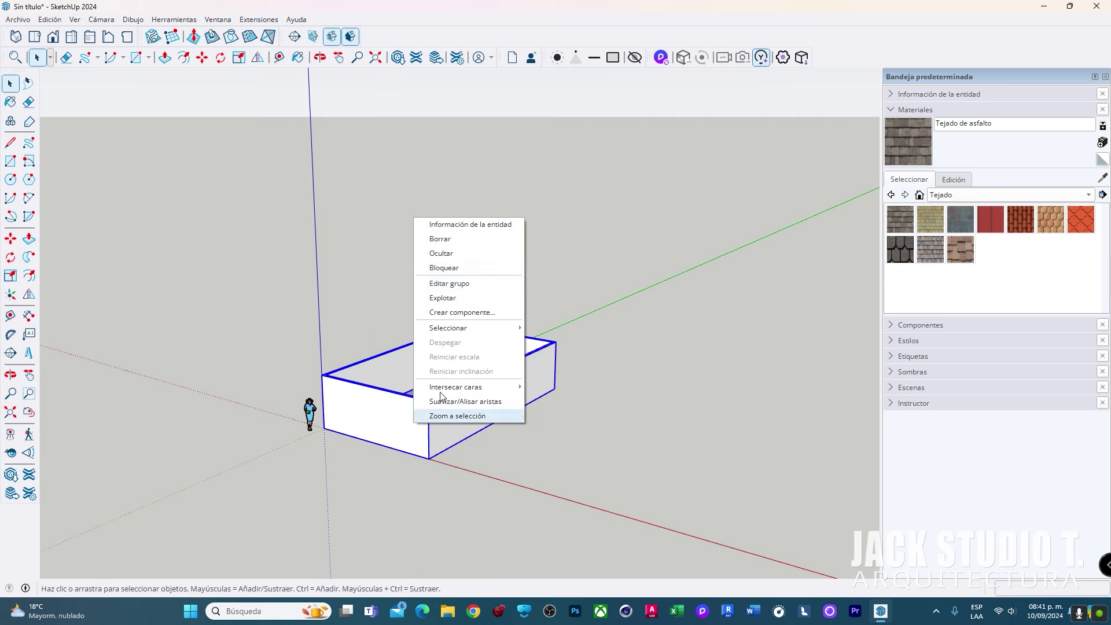
{"action": "left_click", "coordinate": [457, 298]}
{"action": "right_click", "coordinate": [424, 431]}
{"action": "left_click", "coordinate": [481, 317]}
{"action": "type", "text": "planta tipo"}
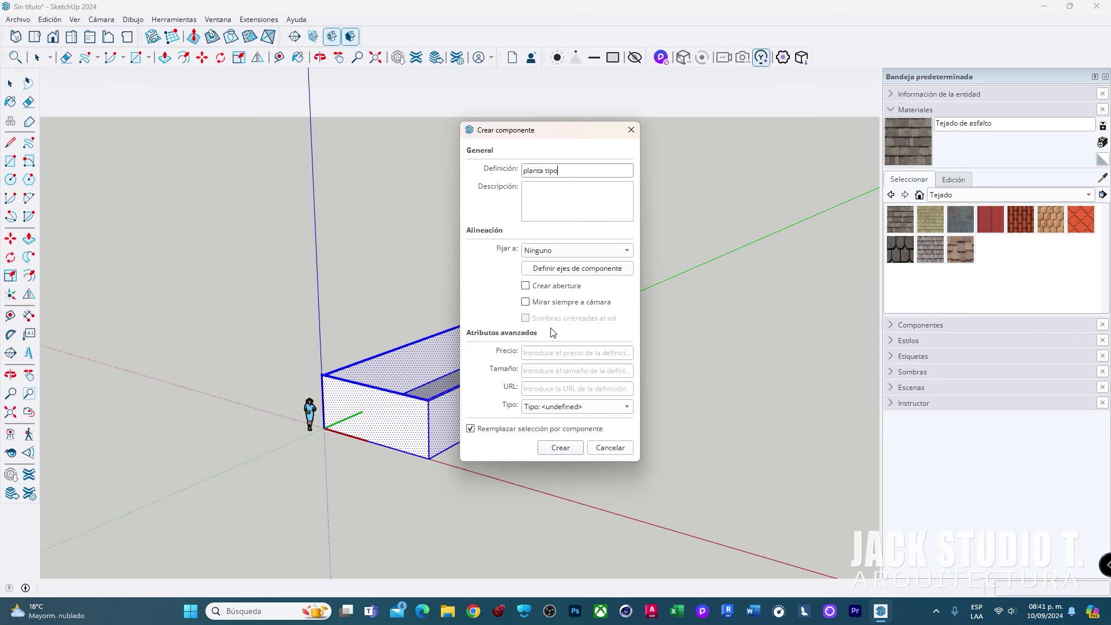
{"action": "key", "text": "Return"}
Copy the component to the right and stack it upward with a 5-storey array
{"action": "key", "text": "m"}
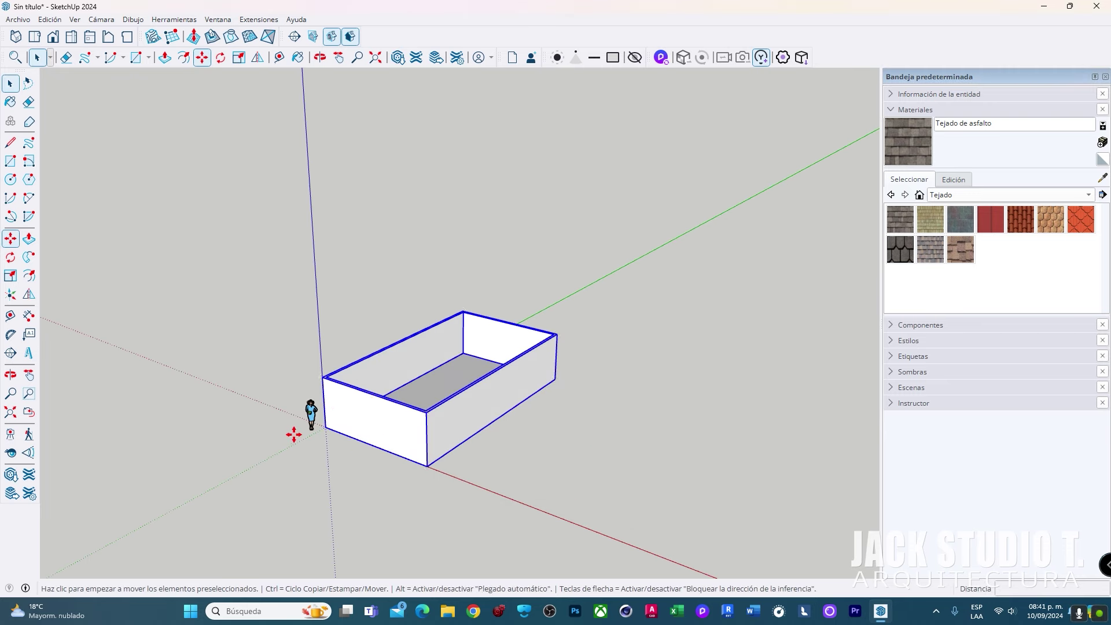
{"action": "left_click", "coordinate": [328, 428]}
{"action": "key", "text": "ctrl"}
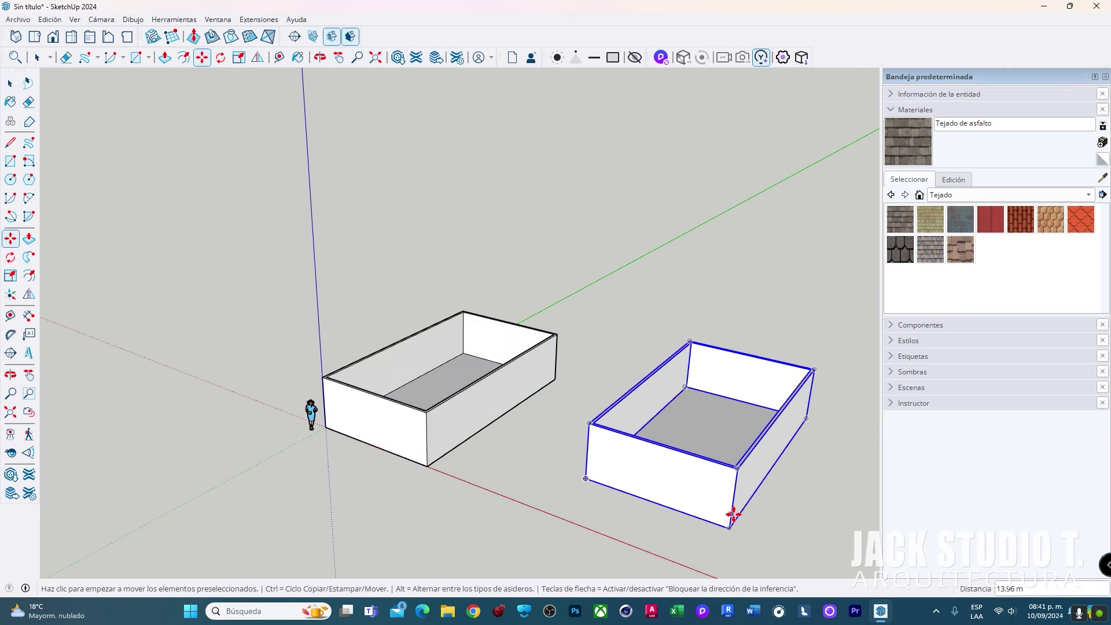
{"action": "left_click", "coordinate": [731, 527]}
{"action": "left_click_drag", "start_coordinate": [731, 527], "coordinate": [737, 472]}
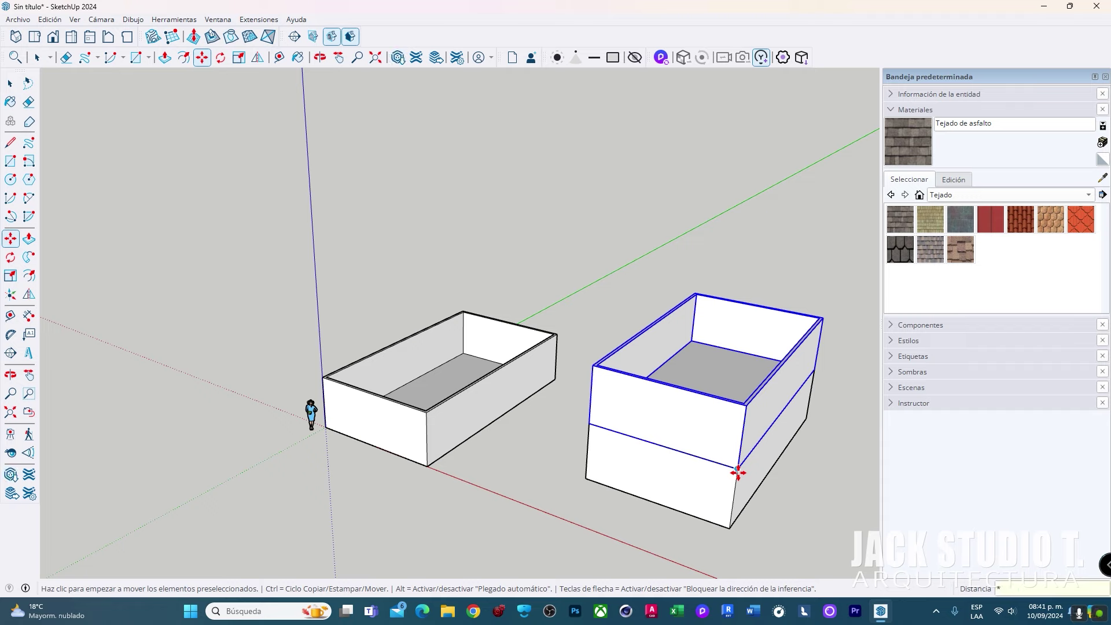
{"action": "type", "text": "5"}
{"action": "key", "text": "Return"}
{"action": "key", "text": "space"}
{"action": "key", "text": "ctrl+a"}
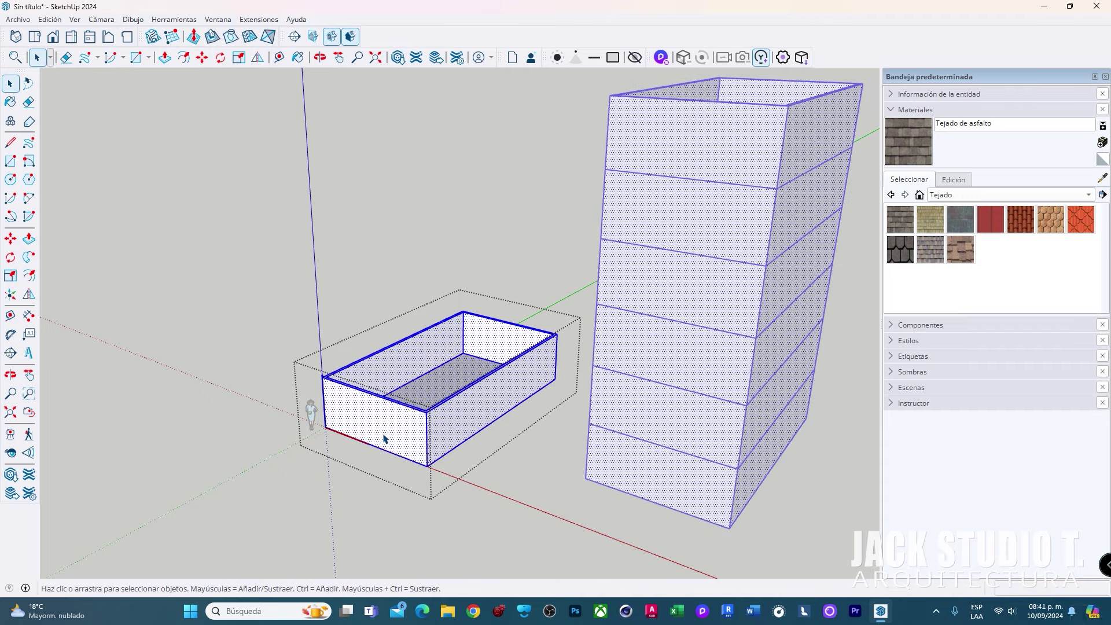
Offset the box's front face and push the inner face through to open that wall
{"action": "middle_click_drag", "start_coordinate": [384, 438], "coordinate": [428, 435]}
{"action": "scroll", "coordinate": [524, 395], "scroll_direction": "up", "scroll_amount": 3}
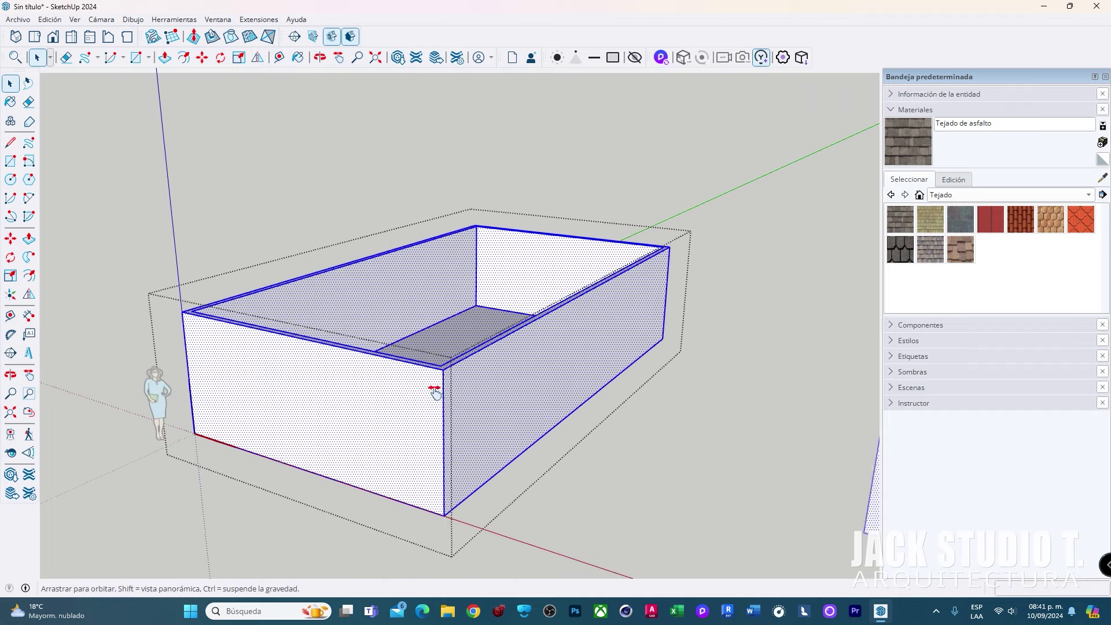
{"action": "scroll", "coordinate": [434, 389], "scroll_direction": "up", "scroll_amount": 3}
{"action": "key", "text": "f"}
{"action": "left_click", "coordinate": [353, 312]}
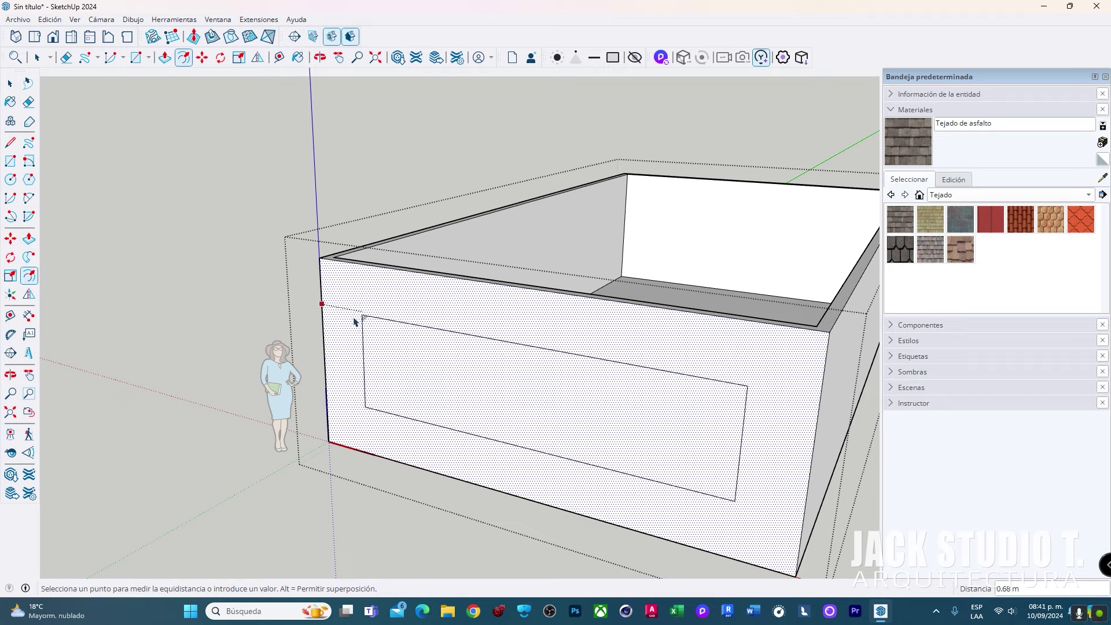
{"action": "left_click", "coordinate": [341, 302]}
{"action": "middle_click_drag", "start_coordinate": [417, 333], "coordinate": [427, 365]}
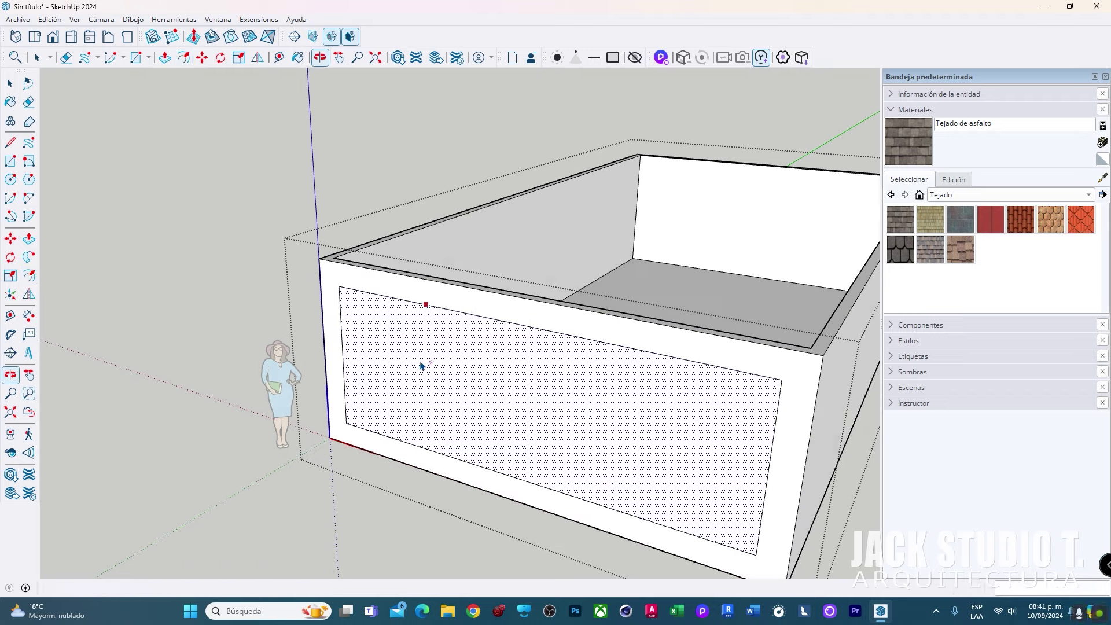
{"action": "key", "text": "p"}
{"action": "left_click_drag", "start_coordinate": [409, 428], "coordinate": [422, 359]}
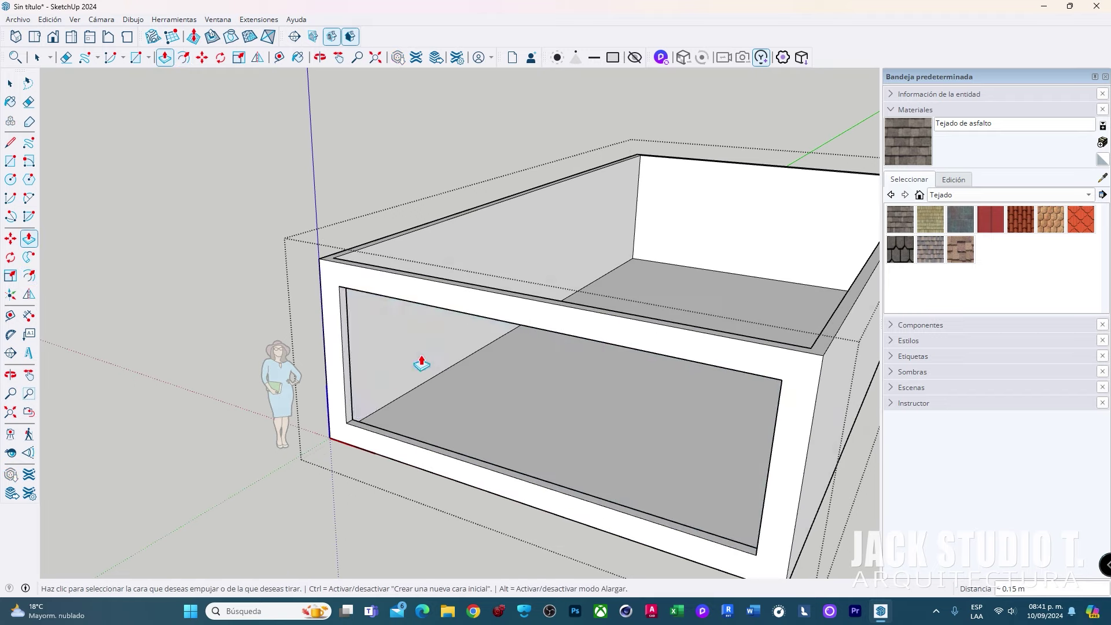
Copy the inner corner edge 0.15 m along the wall to mark a partition strip
{"action": "mouse_move", "coordinate": [422, 359]}
{"action": "middle_mouse_down"}
{"action": "mouse_move", "coordinate": [636, 346]}
{"action": "mouse_move", "coordinate": [477, 455]}
{"action": "mouse_move", "coordinate": [565, 241]}
{"action": "middle_mouse_up"}
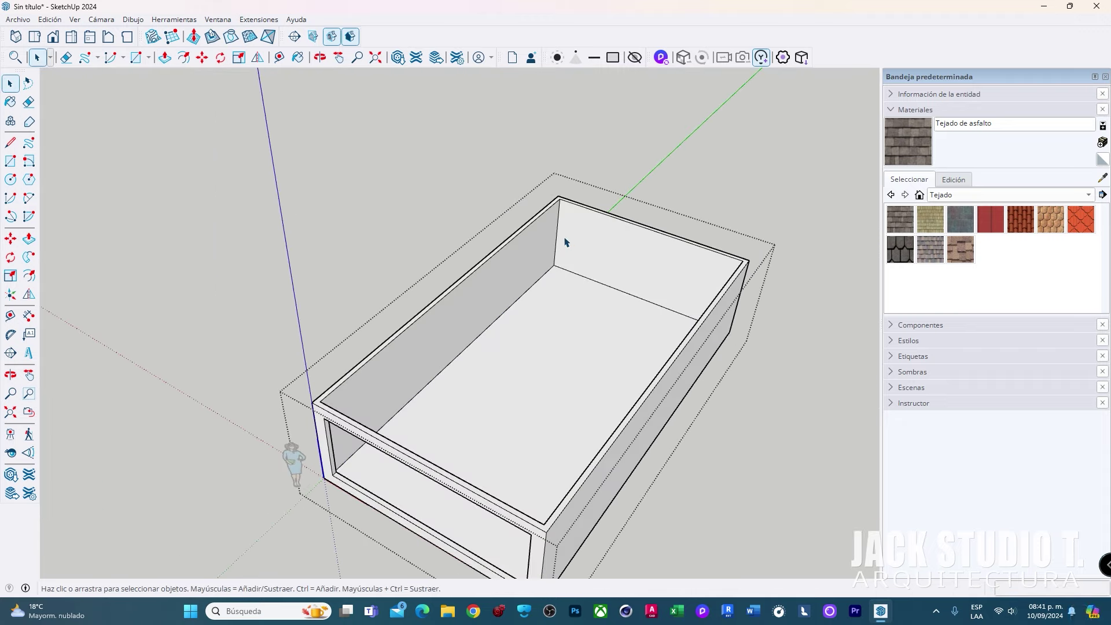
{"action": "scroll", "coordinate": [555, 239], "scroll_direction": "up", "scroll_amount": 2}
{"action": "scroll", "coordinate": [554, 238], "scroll_direction": "up", "scroll_amount": 3}
{"action": "left_click", "coordinate": [600, 250]}
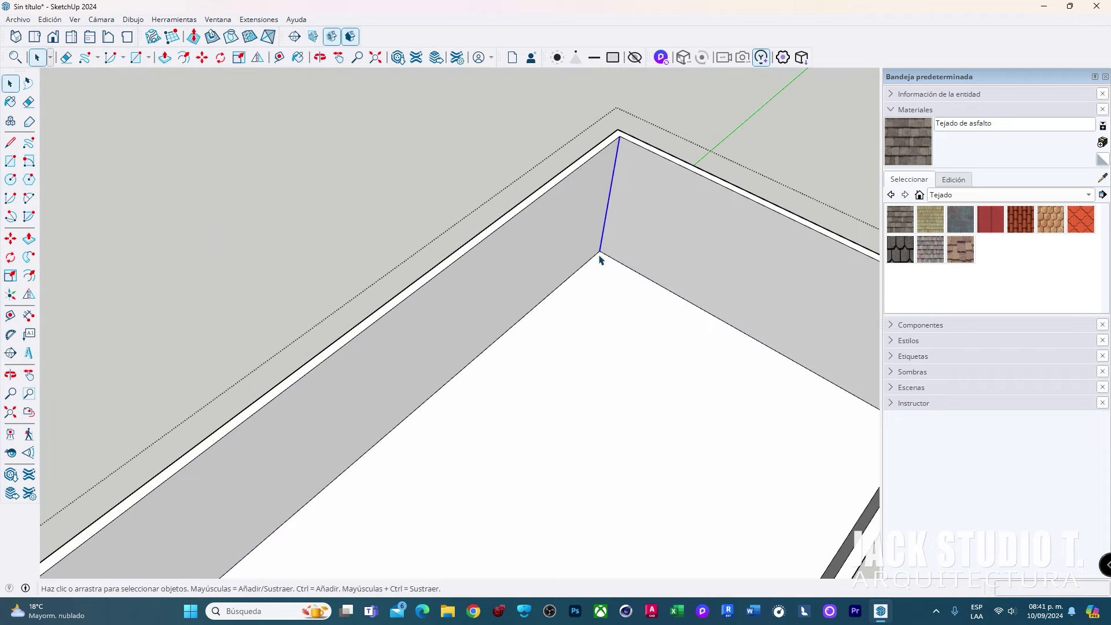
{"action": "key", "text": "m"}
{"action": "left_click", "coordinate": [600, 252]}
{"action": "key", "text": "ctrl"}
{"action": "left_click", "coordinate": [428, 399]}
{"action": "key", "text": "ctrl"}
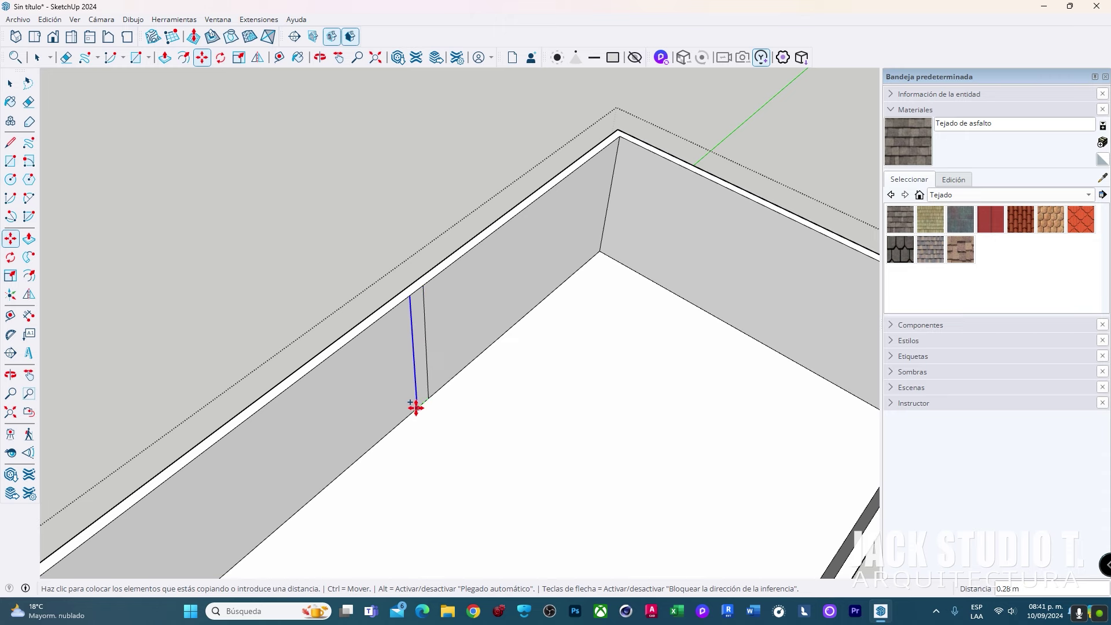
{"action": "key", "text": "Return"}
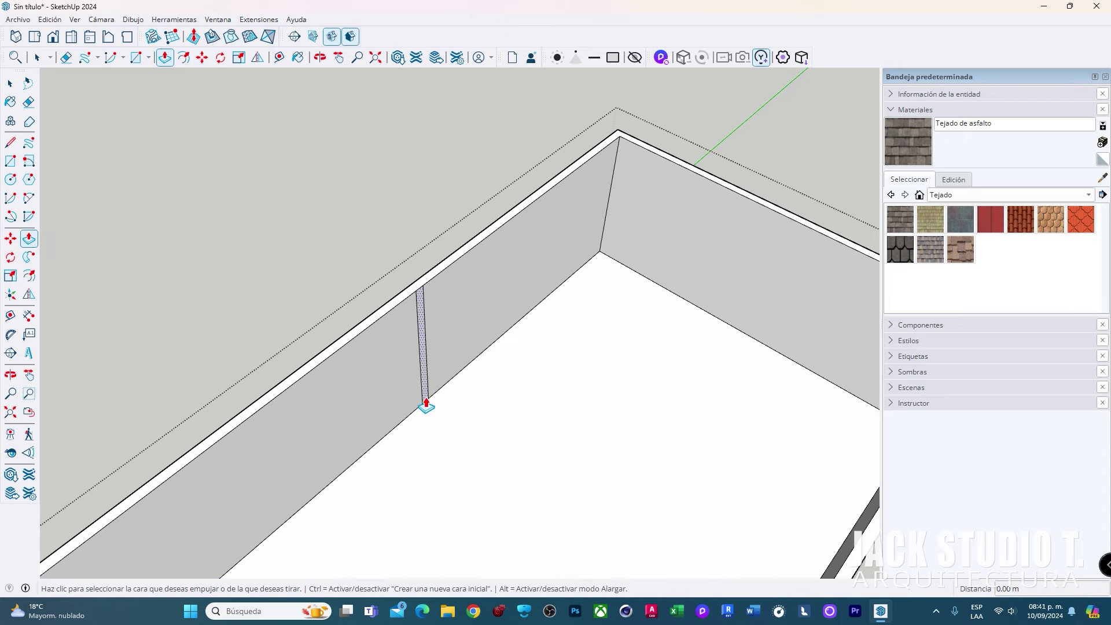
Extrude the narrow strip into a partition wall reaching the far wall
{"action": "key", "text": "p"}
{"action": "left_click", "coordinate": [422, 399]}
{"action": "scroll", "coordinate": [575, 436], "scroll_direction": "down", "scroll_amount": 3}
{"action": "left_click", "coordinate": [678, 457]}
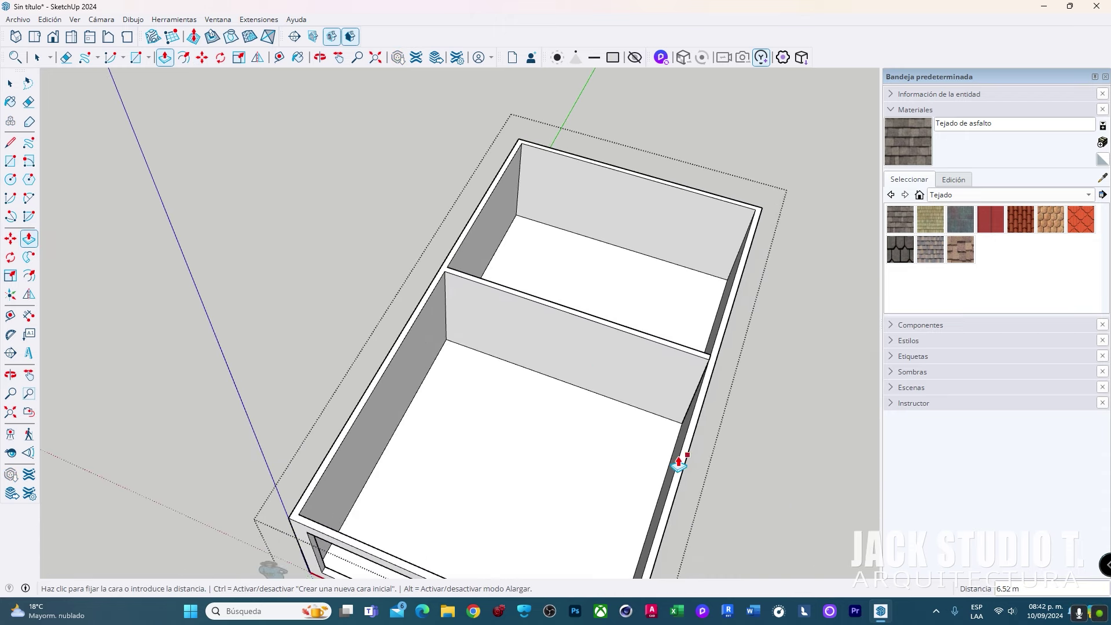
Cut a doorway through the partition with a rectangle pushed through the wall
{"action": "key", "text": "r"}
{"action": "scroll", "coordinate": [541, 374], "scroll_direction": "up", "scroll_amount": 3}
{"action": "left_click", "coordinate": [540, 375]}
{"action": "left_click", "coordinate": [653, 310]}
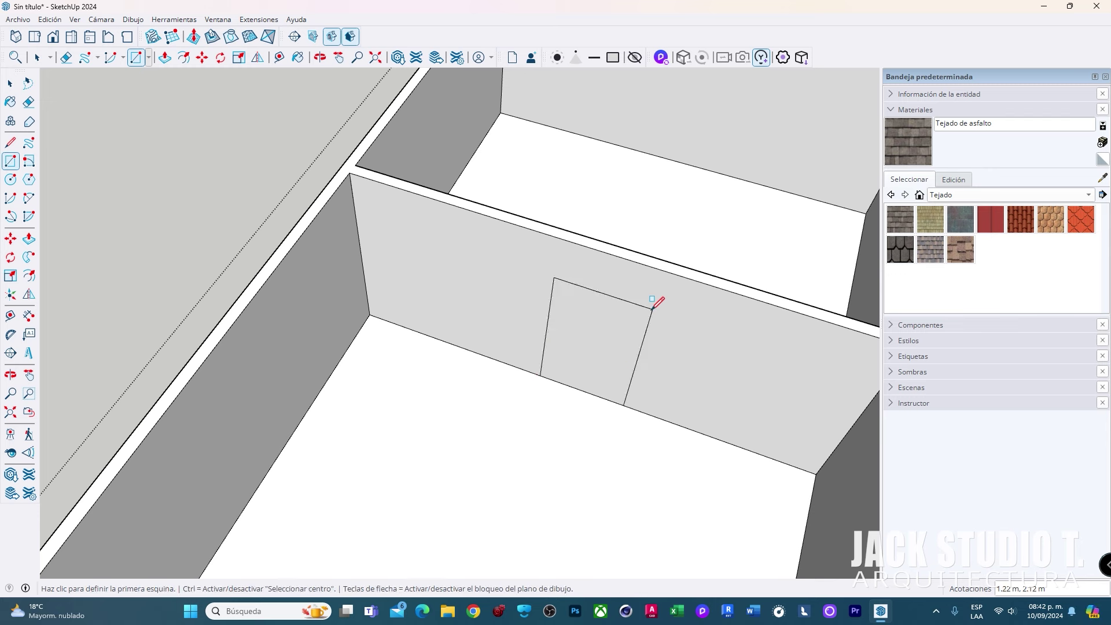
{"action": "key", "text": "p"}
{"action": "left_click", "coordinate": [571, 383]}
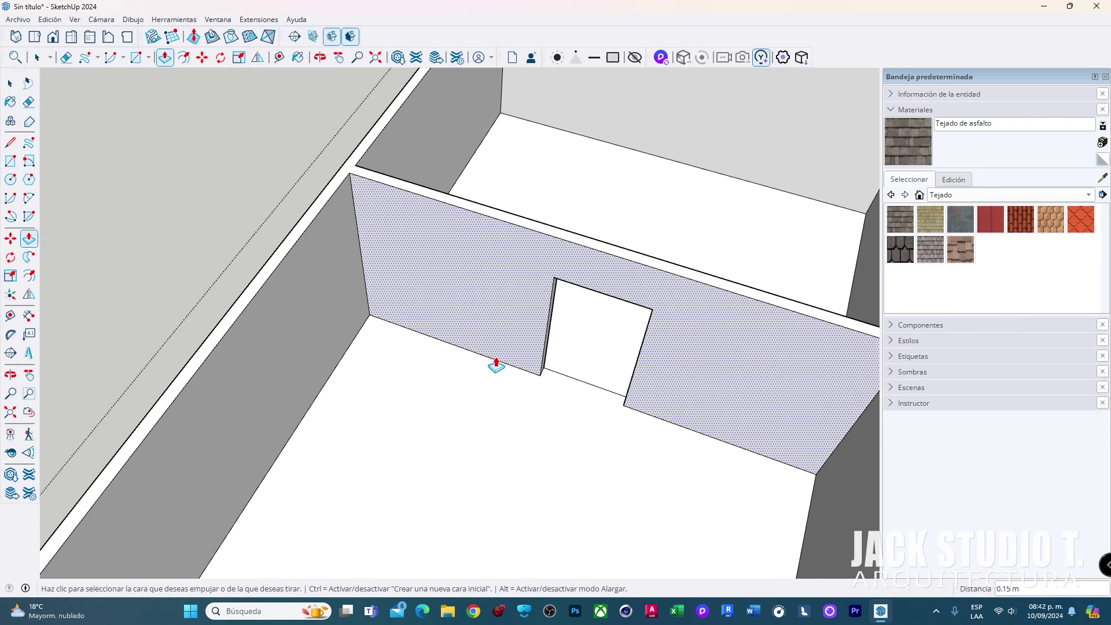
{"action": "key", "text": "space"}
Copy the wall's vertical corner edge 2.16 m along, then again for the wall thickness
{"action": "key", "text": "m"}
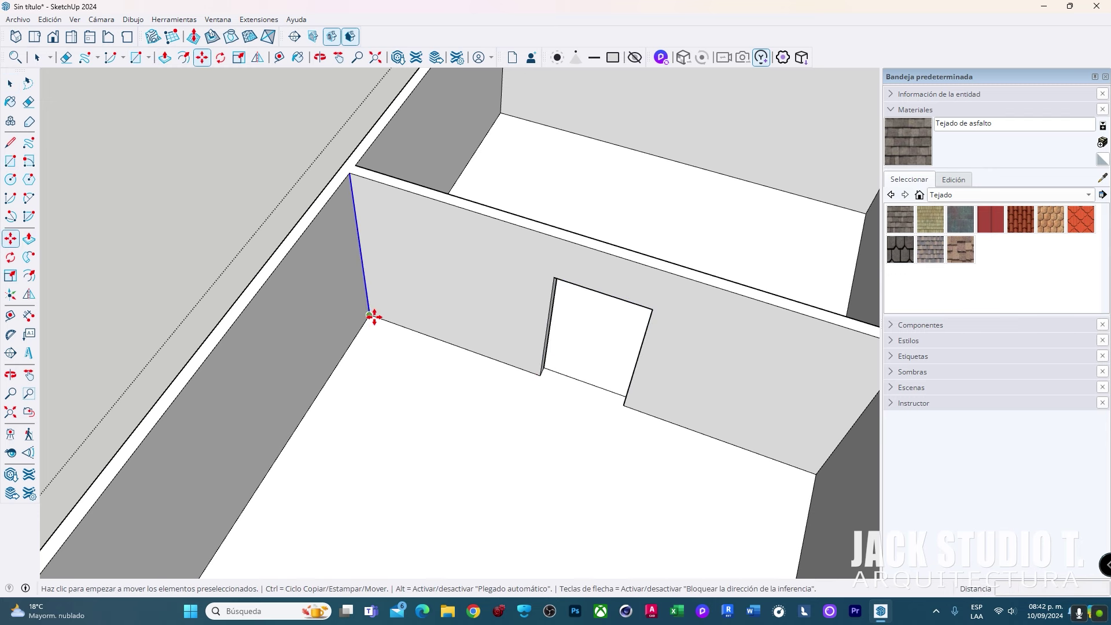
{"action": "left_click", "coordinate": [369, 316]}
{"action": "key", "text": "space"}
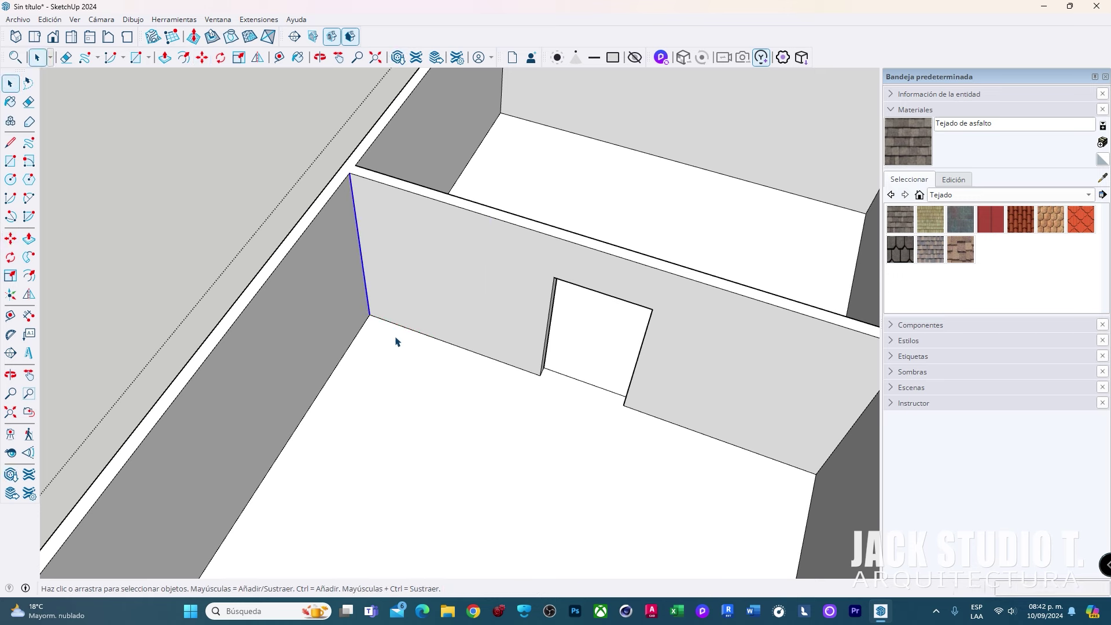
{"action": "scroll", "coordinate": [394, 336], "scroll_direction": "up", "scroll_amount": 3}
{"action": "left_click", "coordinate": [365, 298]}
{"action": "left_click", "coordinate": [362, 289]}
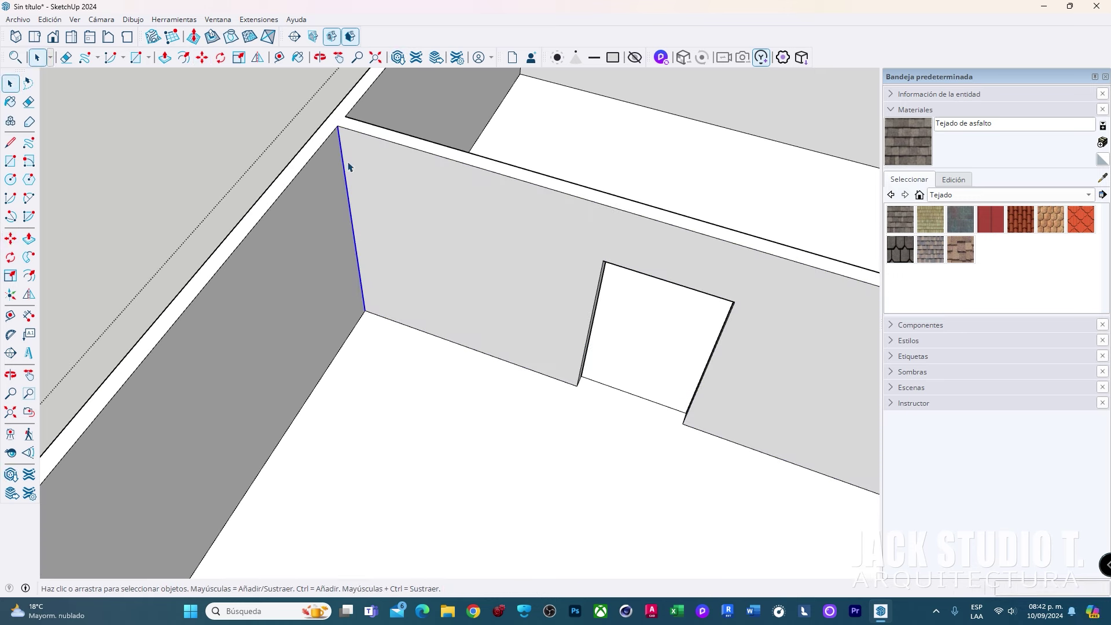
{"action": "key", "text": "m"}
{"action": "left_click", "coordinate": [363, 311]}
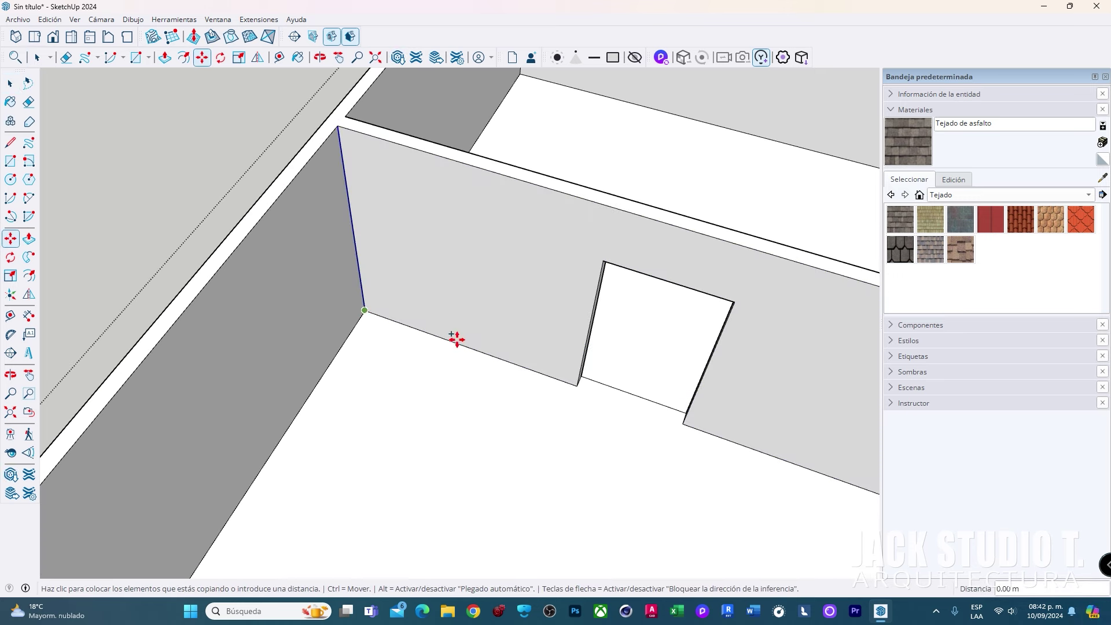
{"action": "left_click", "coordinate": [531, 369]}
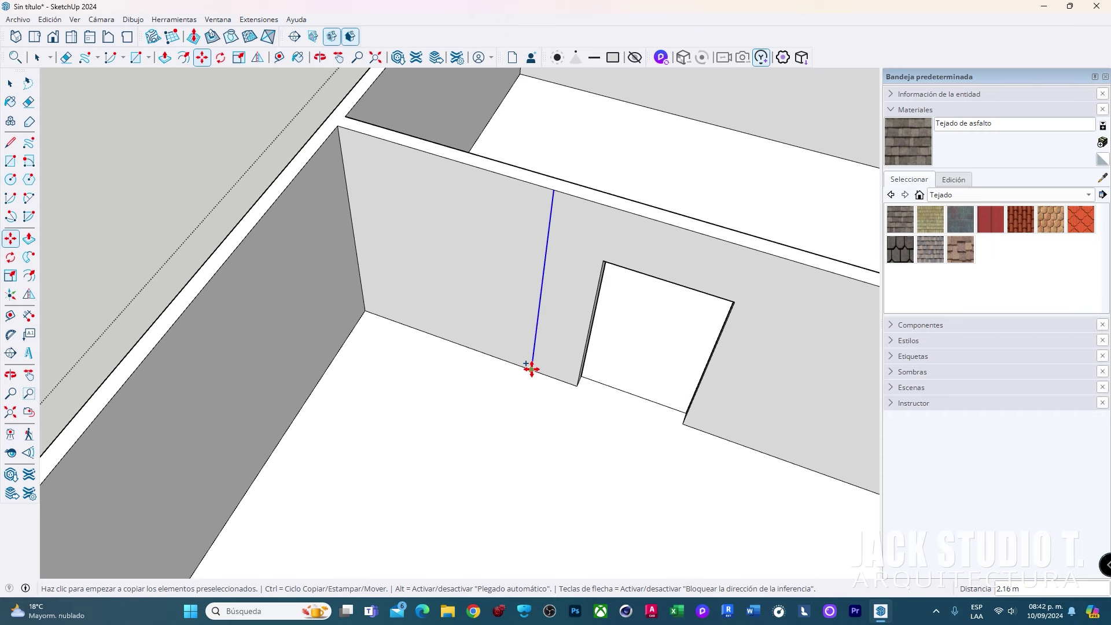
{"action": "left_click", "coordinate": [531, 369]}
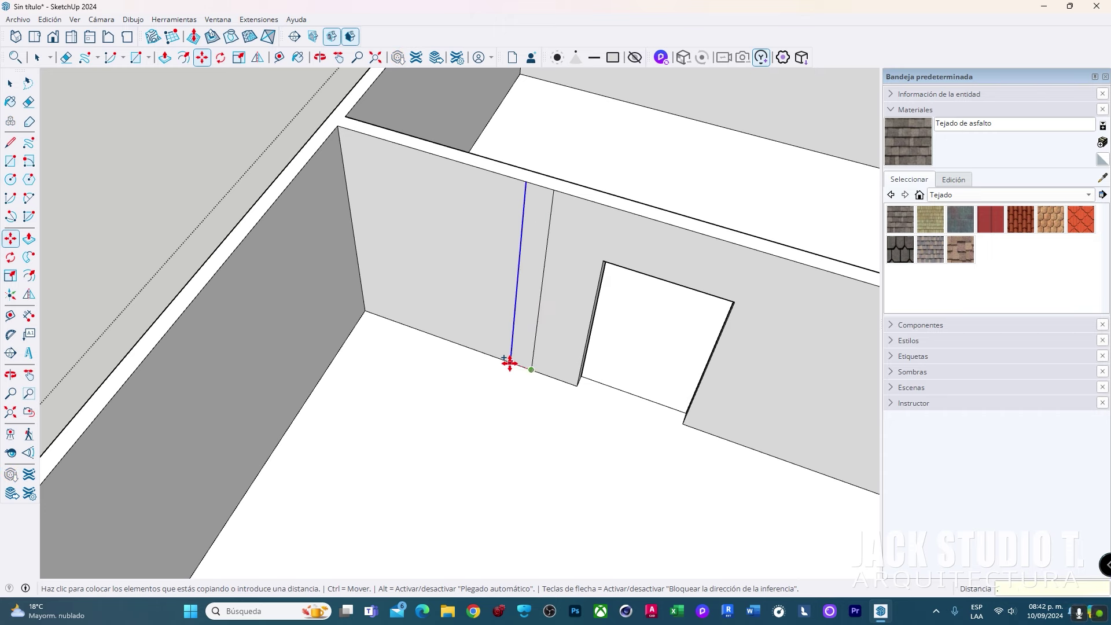
{"action": "left_click", "coordinate": [509, 362]}
Pull the marked strip out into a new 2.23 m wall
{"action": "key", "text": "p"}
{"action": "left_click", "coordinate": [525, 354]}
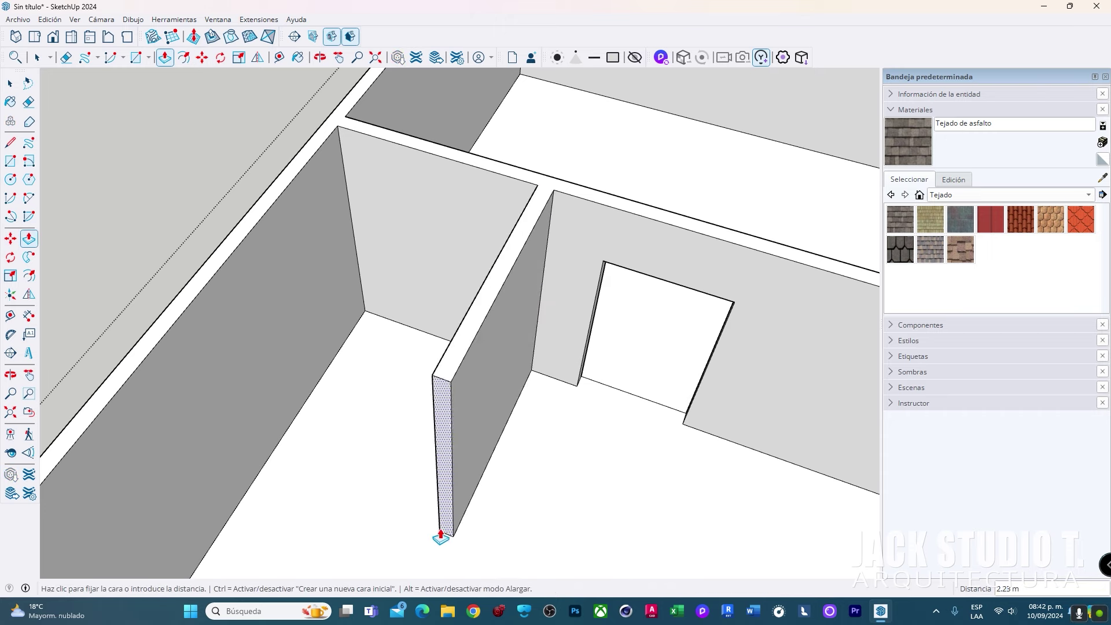
{"action": "left_click", "coordinate": [440, 537]}
{"action": "mouse_move", "coordinate": [411, 551]}
{"action": "middle_mouse_down"}
{"action": "mouse_move", "coordinate": [774, 456]}
{"action": "mouse_move", "coordinate": [602, 358]}
{"action": "middle_mouse_up"}
{"action": "key", "text": "space"}
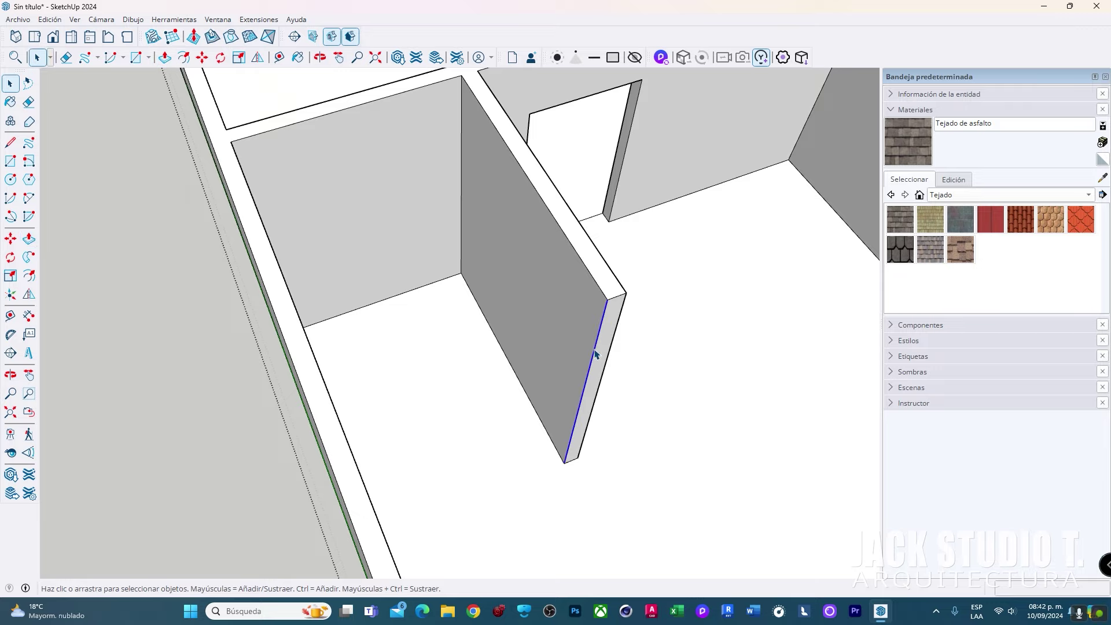
Copy the new wall's end edge 0.15 m and extend the wall to close the small room
{"action": "key", "text": "m"}
{"action": "left_click", "coordinate": [563, 463]}
{"action": "key", "text": "ctrl"}
{"action": "type", "text": ".15"}
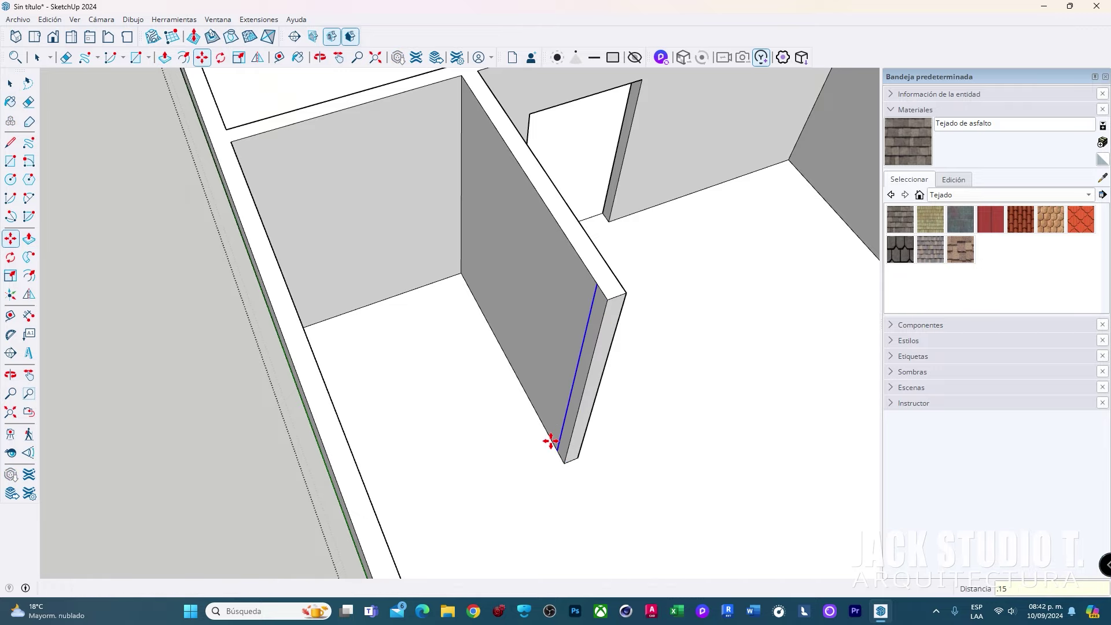
{"action": "key", "text": "Return"}
{"action": "key", "text": "p"}
{"action": "double_click", "coordinate": [564, 440]}
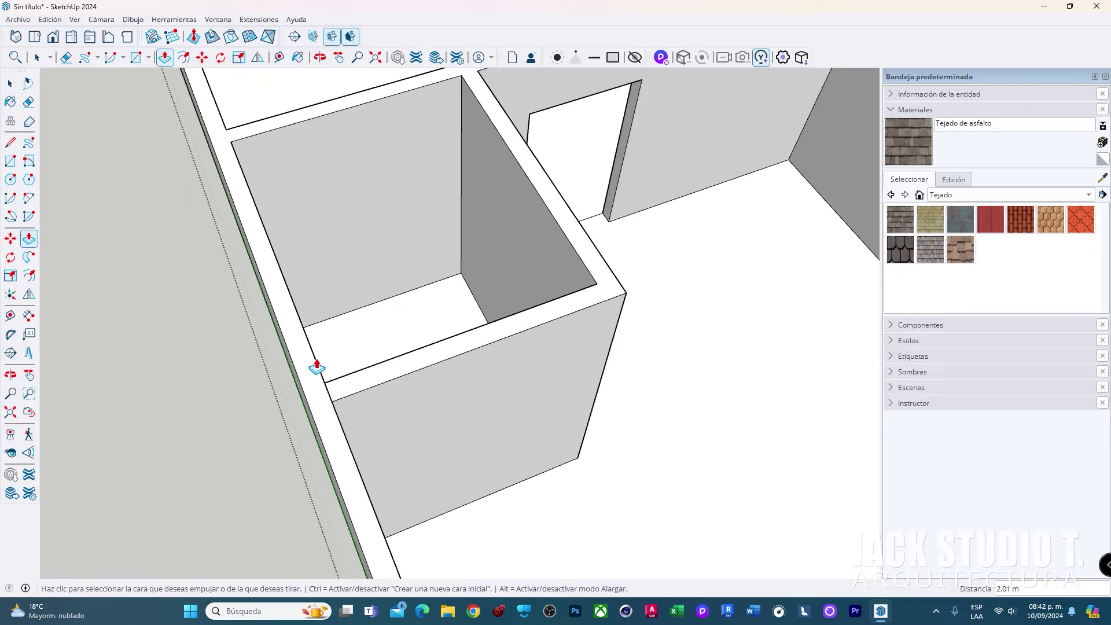
Cut a door opening through the new partition wall
{"action": "middle_click_drag", "start_coordinate": [316, 368], "coordinate": [464, 346]}
{"action": "scroll", "coordinate": [536, 322], "scroll_direction": "down", "scroll_amount": 5}
{"action": "middle_click_drag", "start_coordinate": [536, 322], "coordinate": [453, 322]}
{"action": "scroll", "coordinate": [444, 365], "scroll_direction": "up", "scroll_amount": 3}
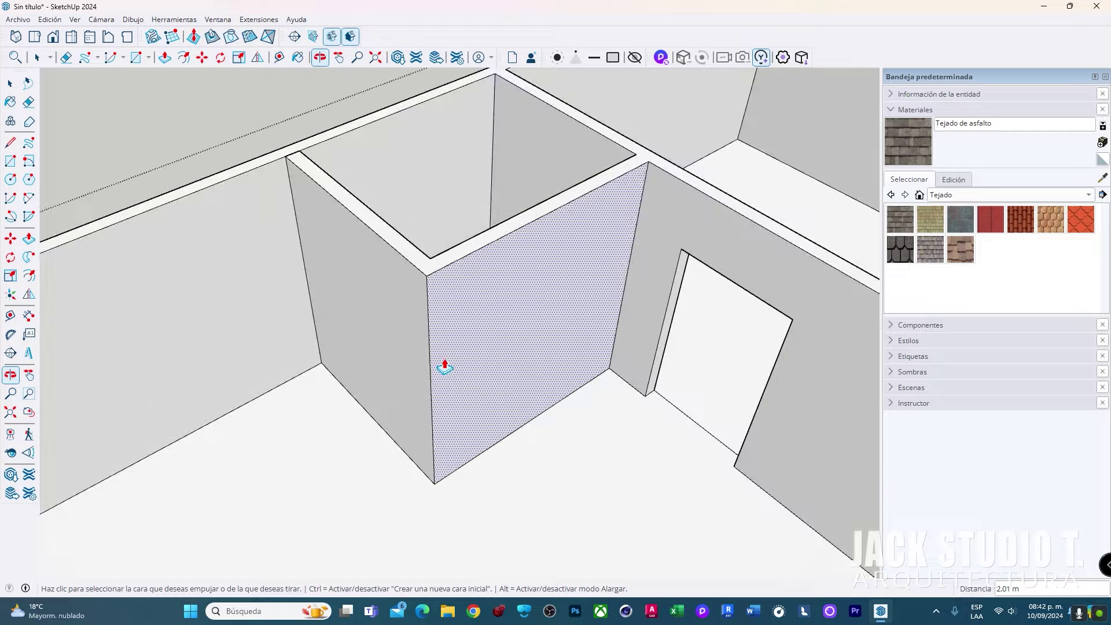
{"action": "scroll", "coordinate": [463, 437], "scroll_direction": "up", "scroll_amount": 2}
{"action": "key", "text": "r"}
{"action": "left_click", "coordinate": [437, 483]}
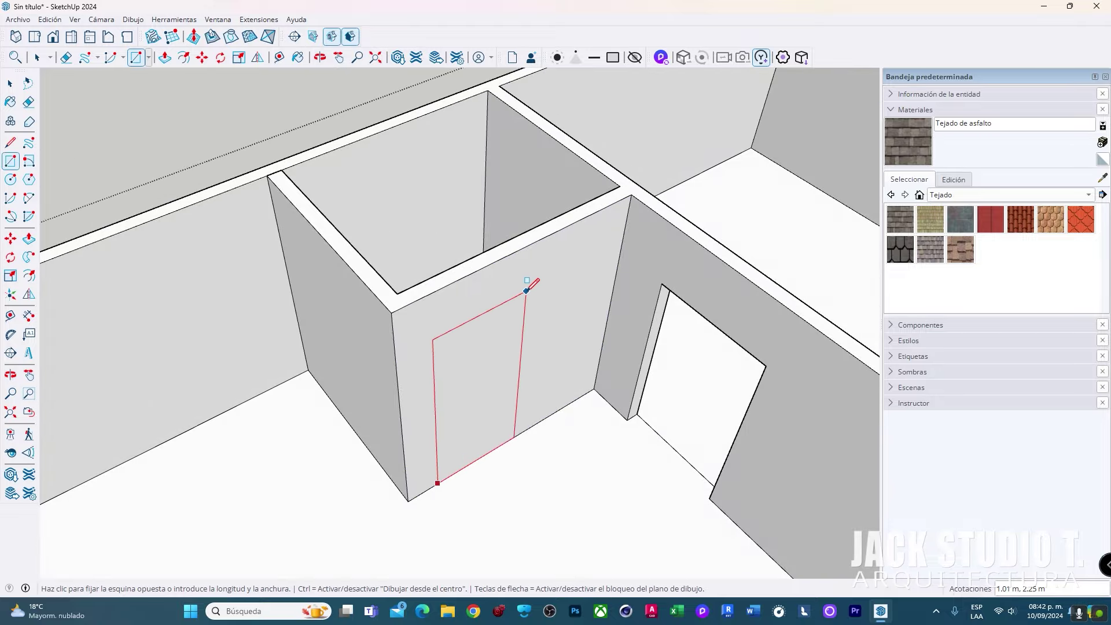
{"action": "left_click", "coordinate": [526, 291]}
{"action": "key", "text": "p"}
{"action": "double_click", "coordinate": [509, 355]}
Orbit and zoom around both buildings, ending with a downward view of the small building
{"action": "middle_click_drag", "start_coordinate": [494, 376], "coordinate": [635, 370]}
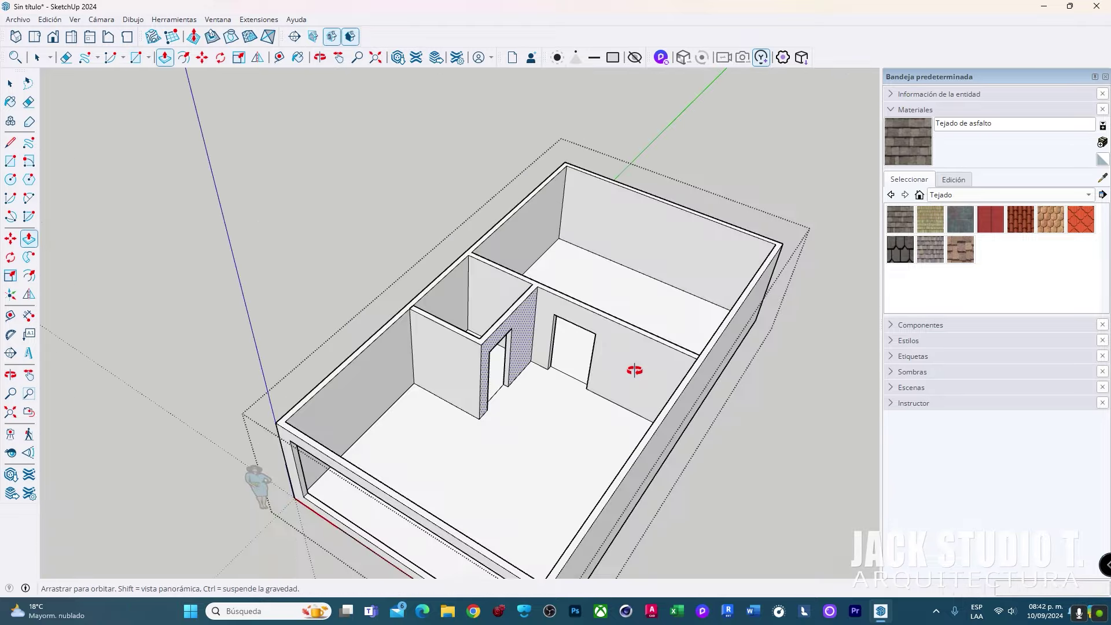
{"action": "scroll", "coordinate": [635, 371], "scroll_direction": "down", "scroll_amount": 3}
{"action": "scroll", "coordinate": [484, 449], "scroll_direction": "down", "scroll_amount": 3}
{"action": "middle_click_drag", "start_coordinate": [491, 328], "coordinate": [384, 409]}
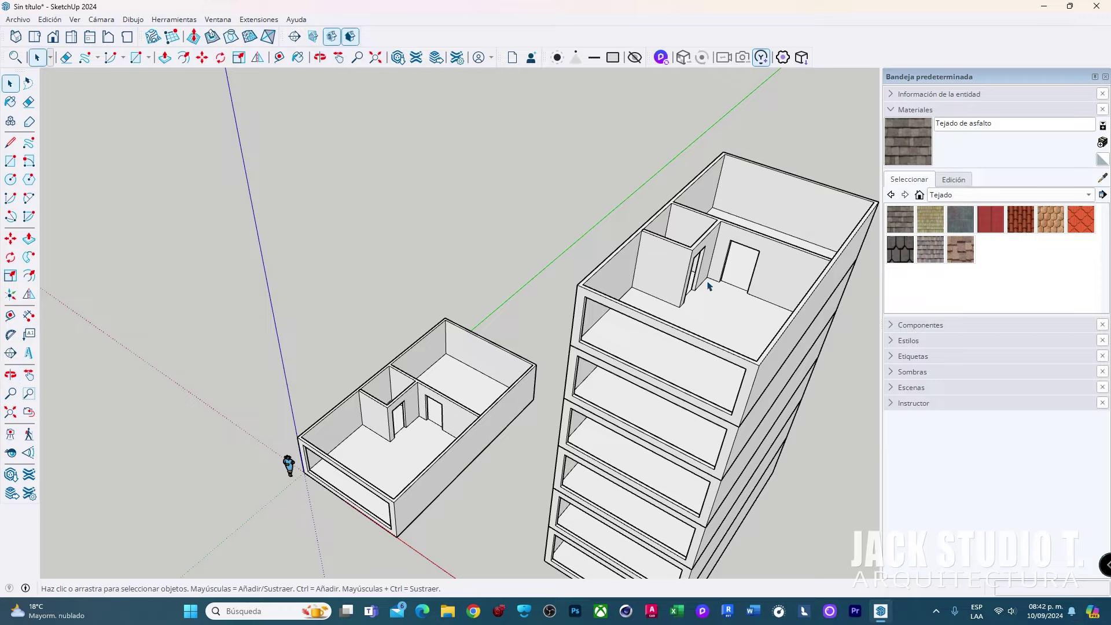
{"action": "mouse_move", "coordinate": [709, 285]}
{"action": "middle_mouse_down"}
{"action": "mouse_move", "coordinate": [665, 315]}
{"action": "mouse_move", "coordinate": [744, 303]}
{"action": "mouse_move", "coordinate": [770, 321]}
{"action": "middle_mouse_up"}
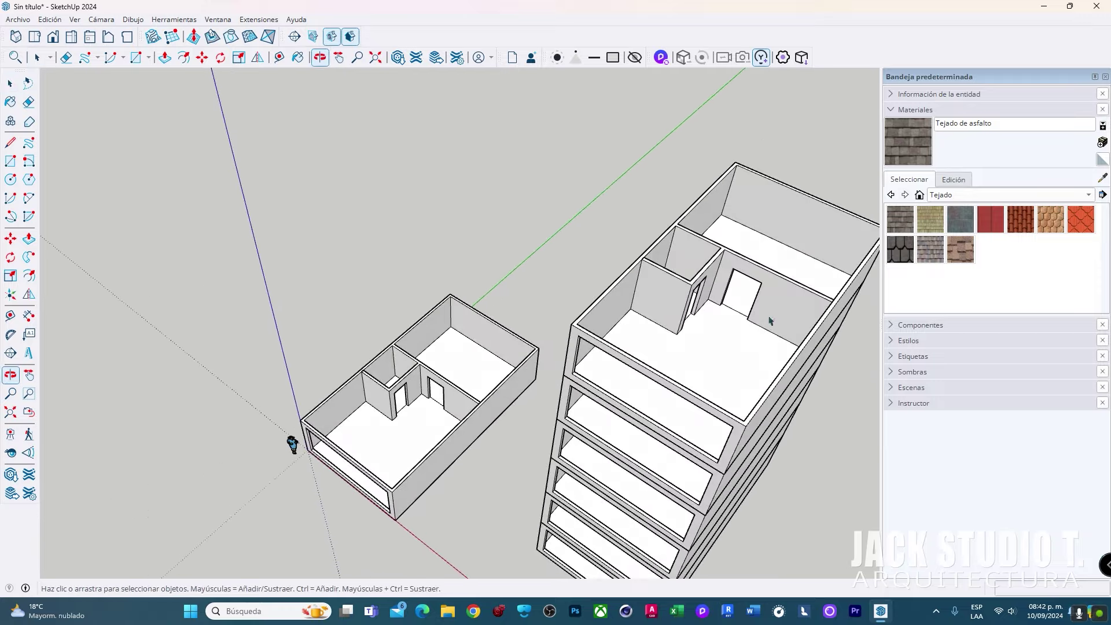
{"action": "scroll", "coordinate": [770, 320], "scroll_direction": "up", "scroll_amount": 3}
{"action": "middle_click_drag", "start_coordinate": [648, 318], "coordinate": [754, 139]}
{"action": "scroll", "coordinate": [658, 380], "scroll_direction": "down", "scroll_amount": 5}
{"action": "scroll", "coordinate": [692, 258], "scroll_direction": "up", "scroll_amount": 2}
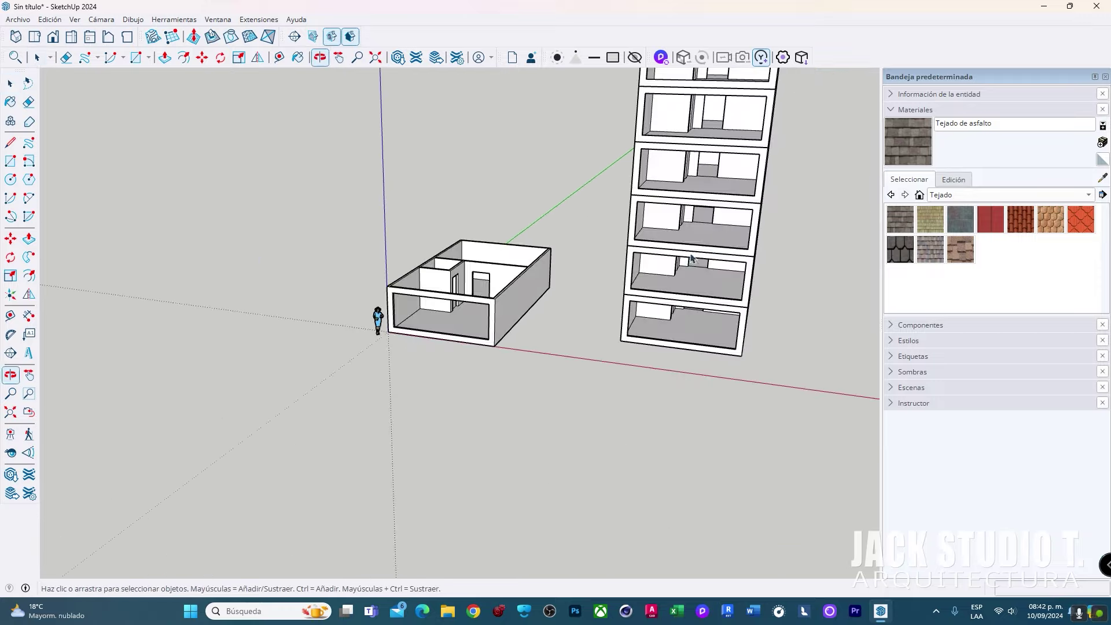
{"action": "scroll", "coordinate": [692, 258], "scroll_direction": "up", "scroll_amount": 2}
{"action": "scroll", "coordinate": [502, 398], "scroll_direction": "up", "scroll_amount": 2}
{"action": "mouse_move", "coordinate": [656, 425]}
{"action": "middle_mouse_down"}
{"action": "mouse_move", "coordinate": [650, 315]}
{"action": "mouse_move", "coordinate": [647, 443]}
{"action": "middle_mouse_up"}
{"action": "scroll", "coordinate": [654, 431], "scroll_direction": "down", "scroll_amount": 2}
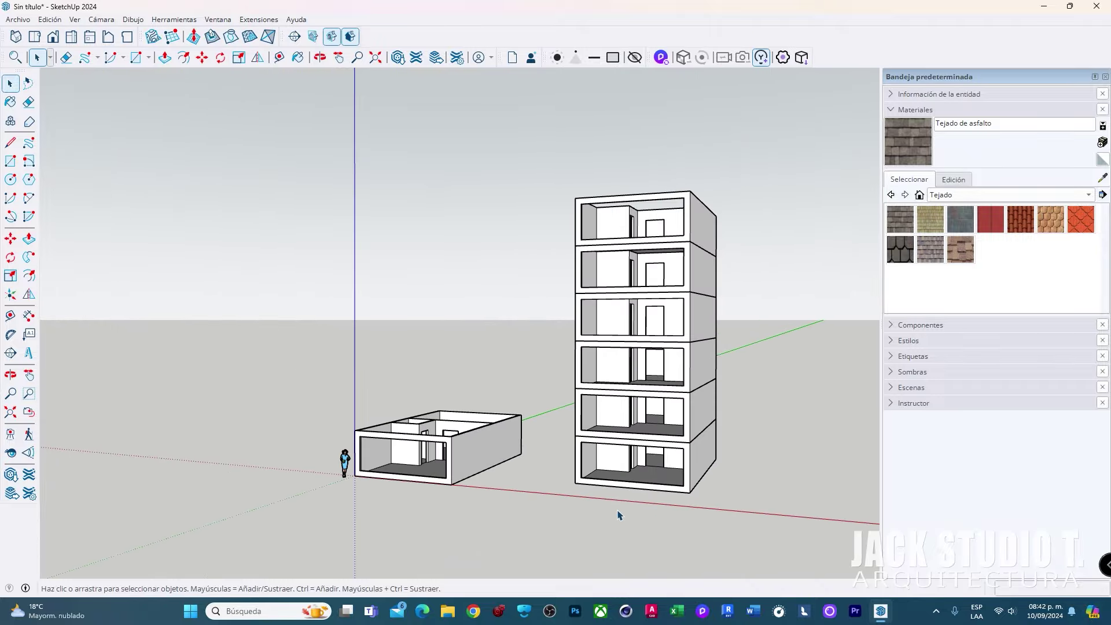
{"action": "scroll", "coordinate": [618, 515], "scroll_direction": "up", "scroll_amount": 2}
{"action": "mouse_move", "coordinate": [674, 278]}
{"action": "middle_mouse_down"}
{"action": "mouse_move", "coordinate": [625, 335]}
{"action": "mouse_move", "coordinate": [659, 376]}
{"action": "middle_mouse_up"}
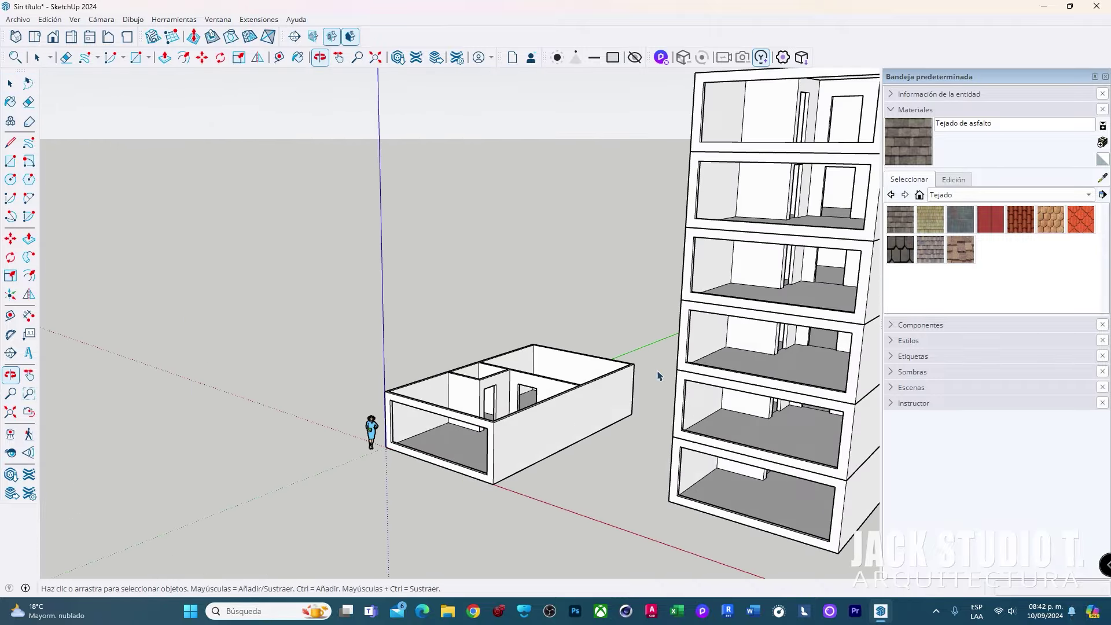
{"action": "scroll", "coordinate": [392, 385], "scroll_direction": "up", "scroll_amount": 3}
{"action": "scroll", "coordinate": [392, 384], "scroll_direction": "up", "scroll_amount": 2}
{"action": "mouse_move", "coordinate": [391, 384]}
{"action": "middle_mouse_down"}
{"action": "mouse_move", "coordinate": [496, 404]}
{"action": "mouse_move", "coordinate": [507, 442]}
{"action": "middle_mouse_up"}
Push/Pull a narrow post up to the opening's top, splitting the front into two bays
{"action": "triple_click", "coordinate": [506, 442]}
{"action": "scroll", "coordinate": [508, 414], "scroll_direction": "up", "scroll_amount": 5}
{"action": "key", "text": "r"}
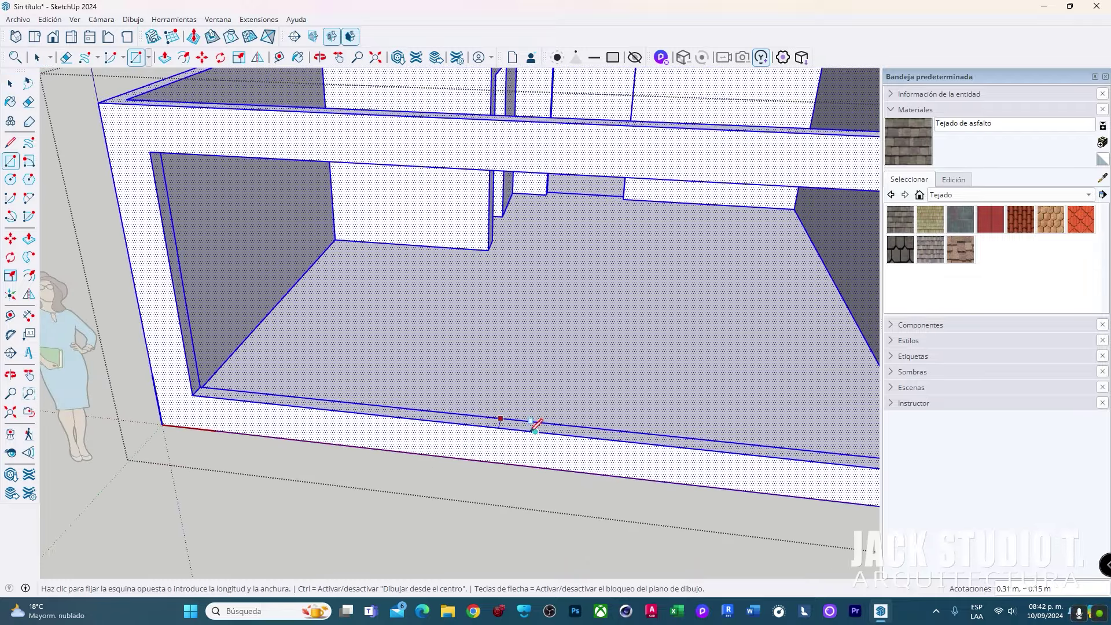
{"action": "key", "text": "p"}
{"action": "left_click", "coordinate": [525, 431]}
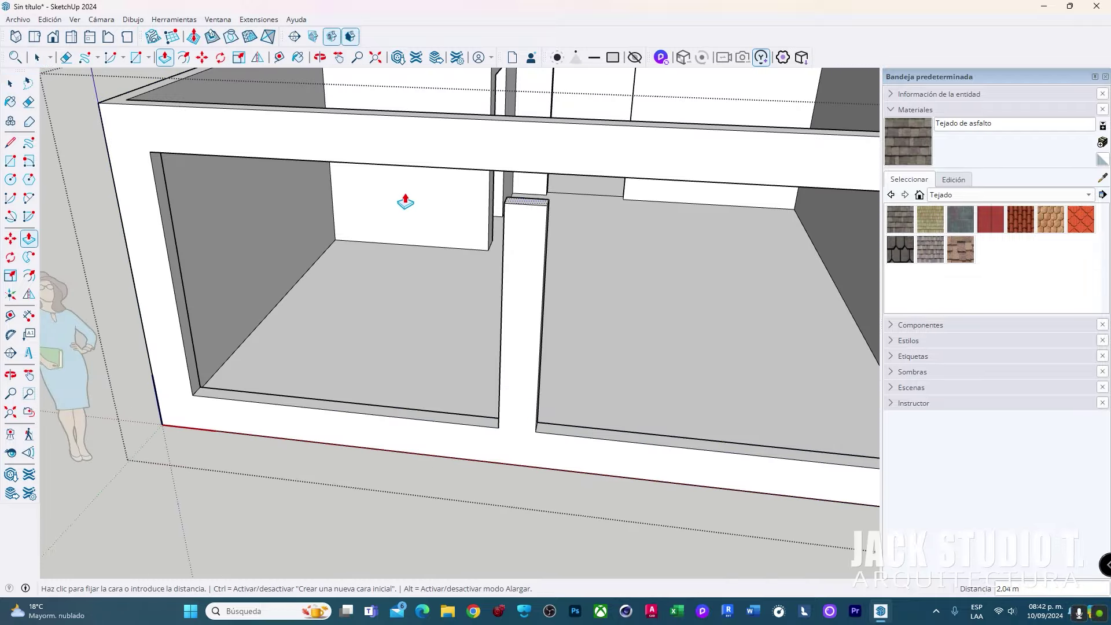
{"action": "left_click", "coordinate": [397, 174]}
{"action": "scroll", "coordinate": [382, 197], "scroll_direction": "down", "scroll_amount": 2}
{"action": "mouse_move", "coordinate": [382, 197]}
{"action": "middle_mouse_down"}
{"action": "mouse_move", "coordinate": [312, 109]}
{"action": "mouse_move", "coordinate": [341, 317]}
{"action": "middle_mouse_up"}
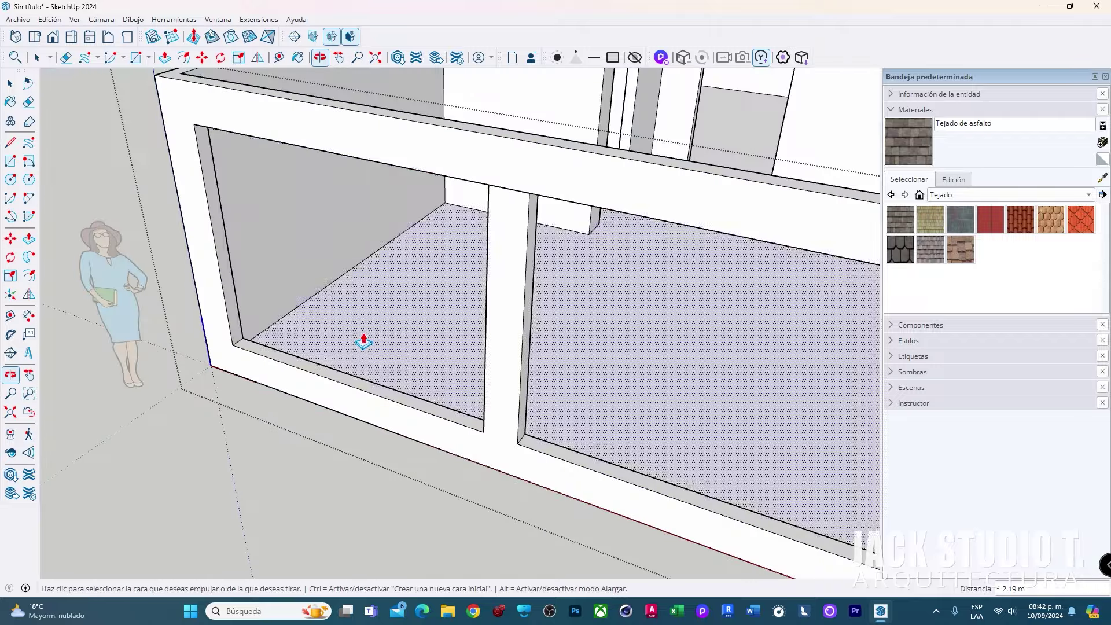
{"action": "scroll", "coordinate": [245, 322], "scroll_direction": "up", "scroll_amount": 3}
{"action": "key", "text": "space"}
{"action": "scroll", "coordinate": [427, 223], "scroll_direction": "down", "scroll_amount": 5}
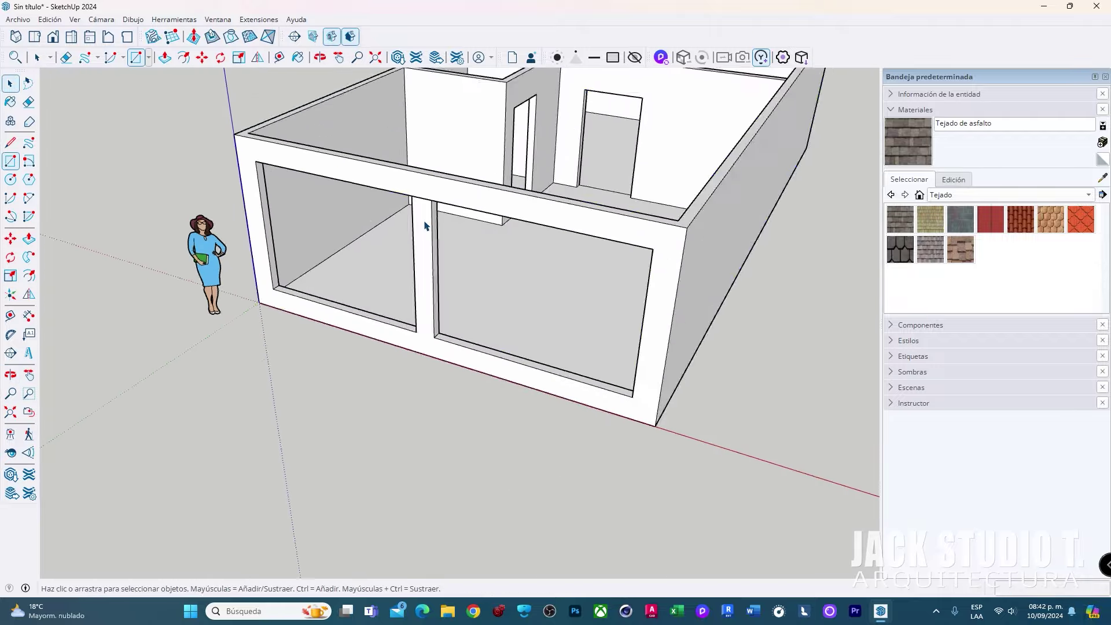
Select all the building's geometry and make it a group with Crear grupo
{"action": "triple_click", "coordinate": [469, 232]}
{"action": "middle_click_drag", "start_coordinate": [468, 232], "coordinate": [472, 316]}
{"action": "double_click", "coordinate": [492, 318]}
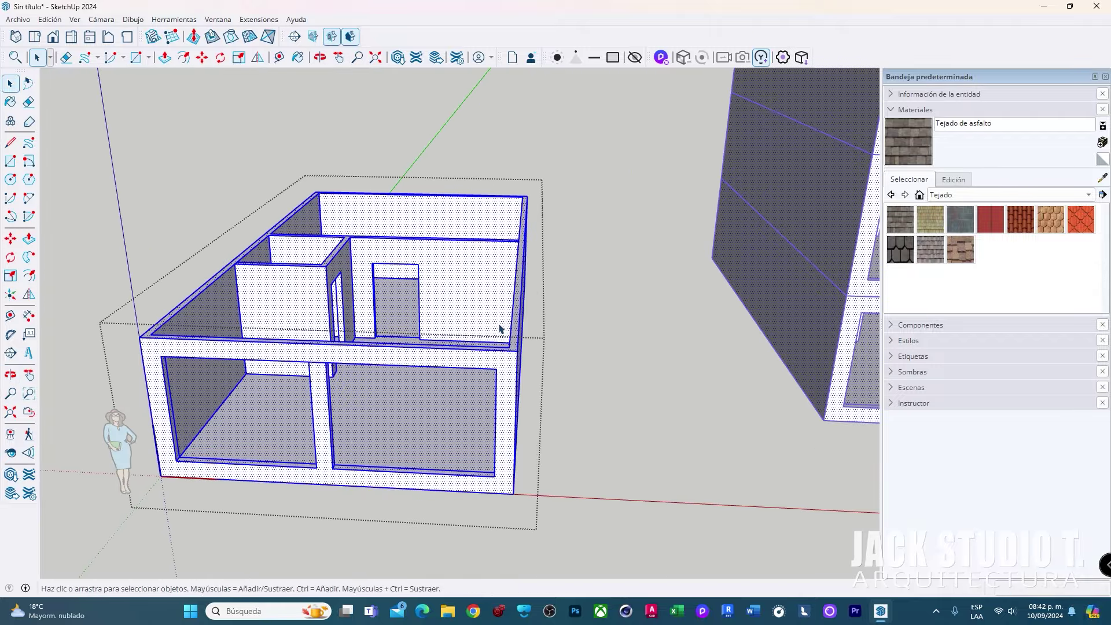
{"action": "left_click", "coordinate": [501, 327]}
{"action": "left_click", "coordinate": [293, 307]}
{"action": "middle_click_drag", "start_coordinate": [495, 287], "coordinate": [481, 288]}
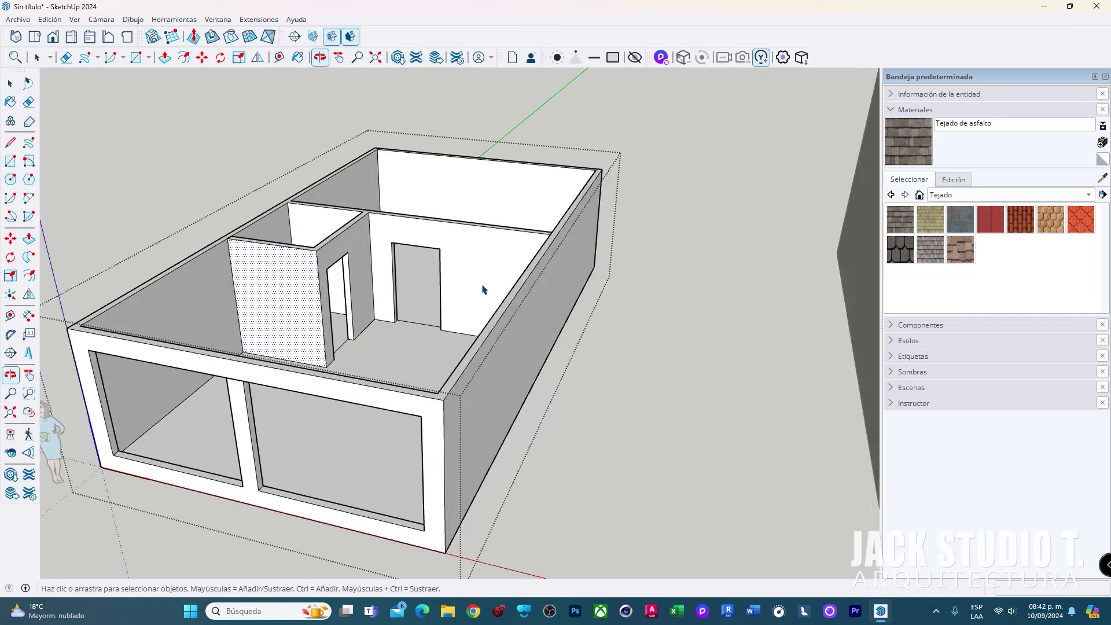
{"action": "triple_click", "coordinate": [481, 288]}
{"action": "right_click", "coordinate": [482, 285]}
{"action": "left_click", "coordinate": [543, 393]}
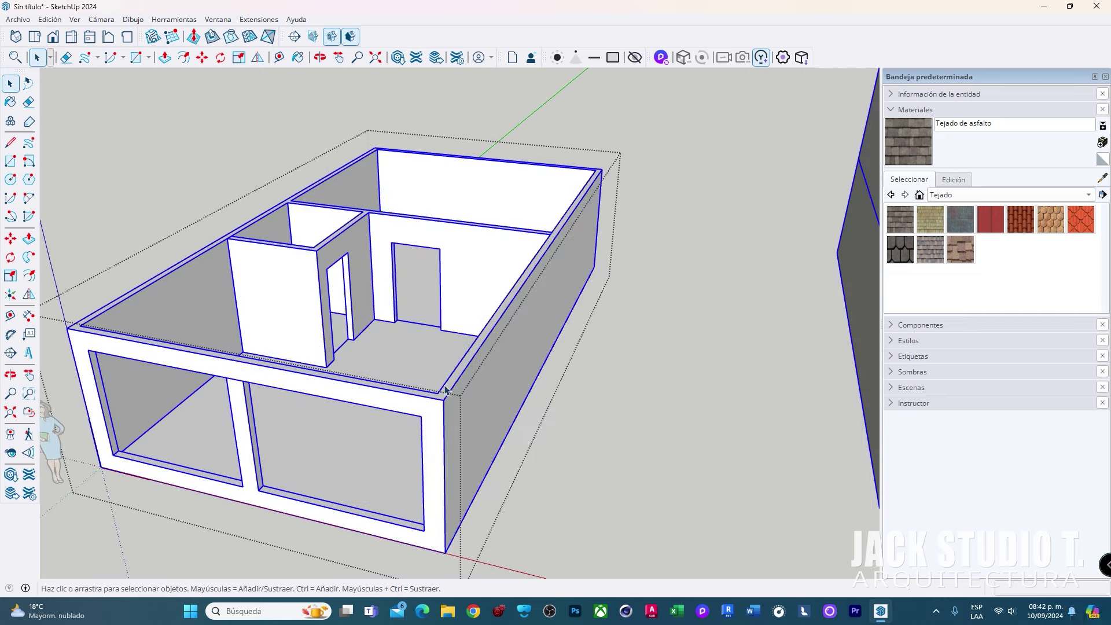
{"action": "middle_click_drag", "start_coordinate": [543, 393], "coordinate": [389, 338]}
{"action": "middle_click_drag", "start_coordinate": [449, 295], "coordinate": [306, 411]}
Draw the left window panel rectangle in the opening and make it a group
{"action": "scroll", "coordinate": [307, 410], "scroll_direction": "up", "scroll_amount": 3}
{"action": "key", "text": "r"}
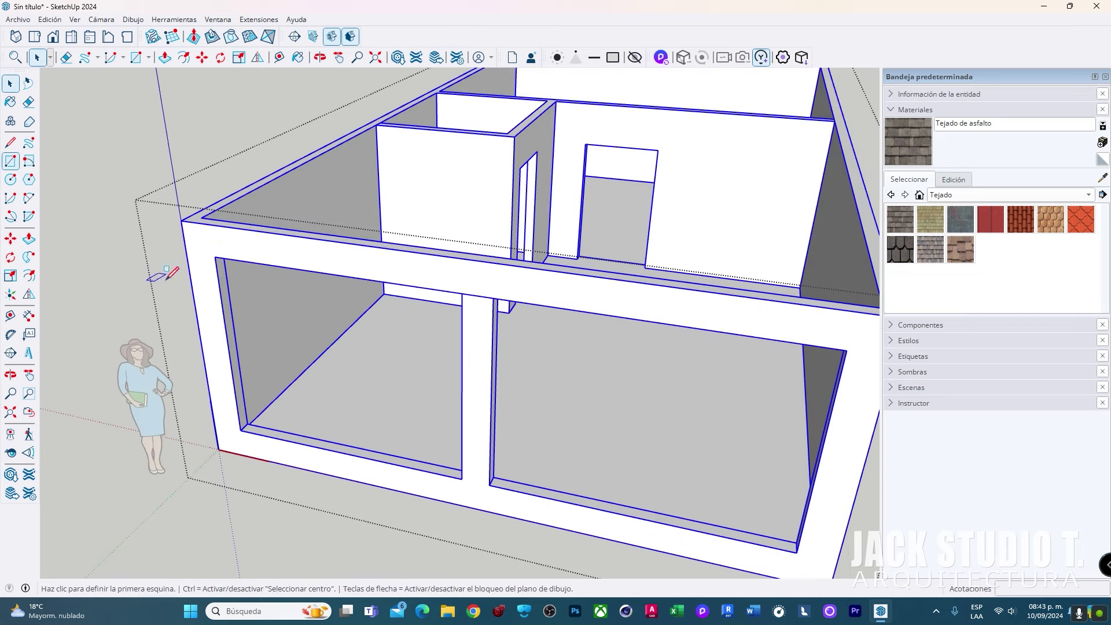
{"action": "key", "text": "space"}
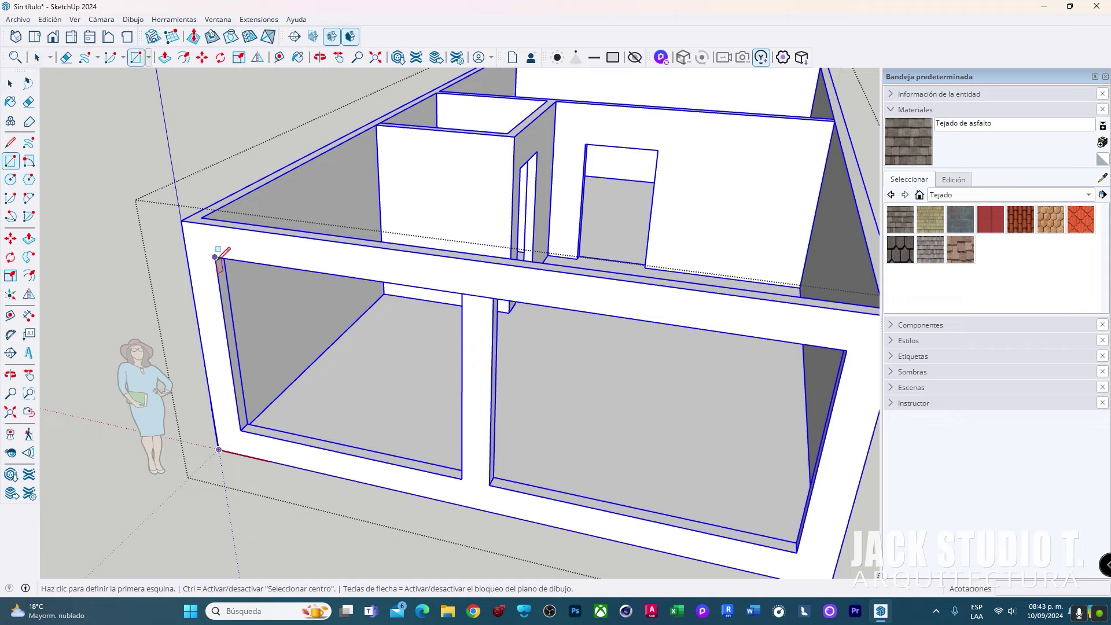
{"action": "left_click", "coordinate": [215, 257]}
{"action": "left_click", "coordinate": [462, 479]}
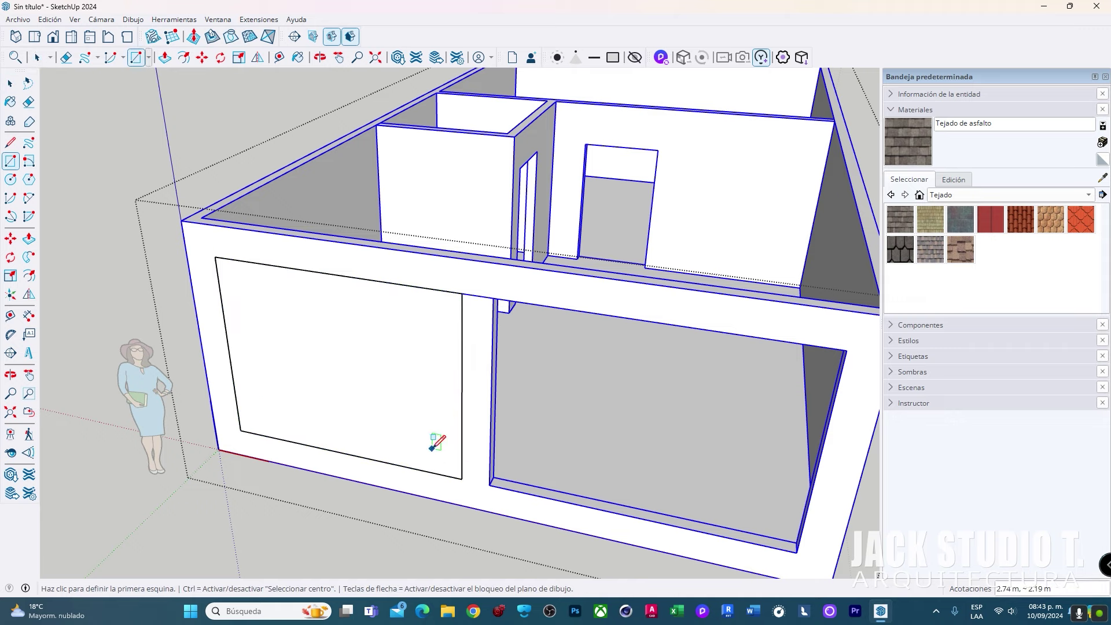
{"action": "key", "text": "p"}
{"action": "left_click", "coordinate": [414, 443]}
{"action": "key", "text": "Escape"}
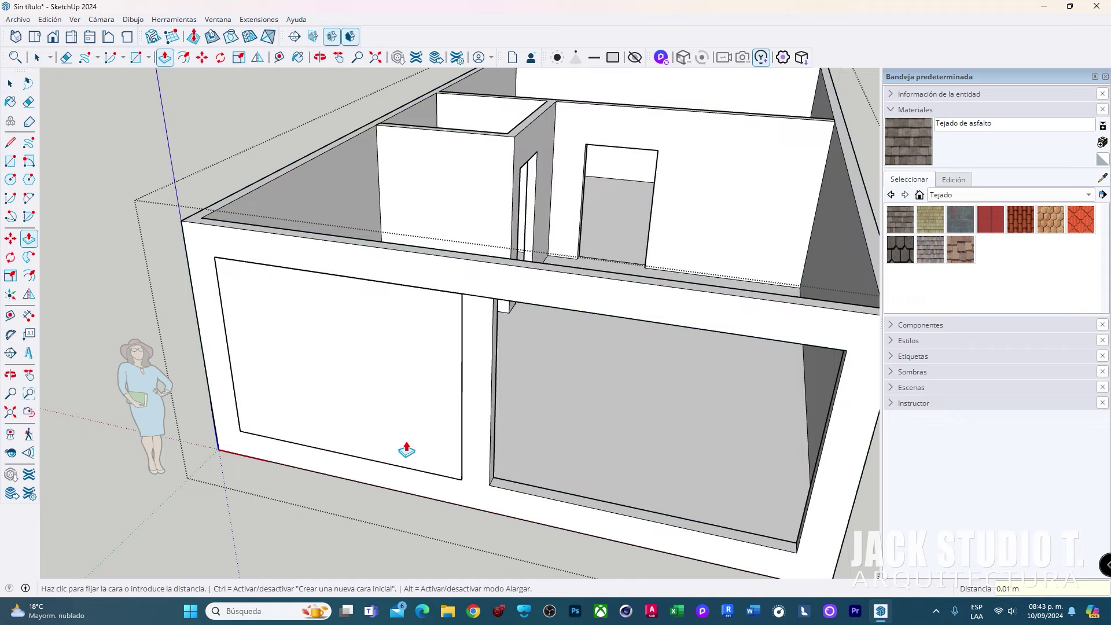
{"action": "key", "text": "space"}
{"action": "right_click", "coordinate": [398, 435]}
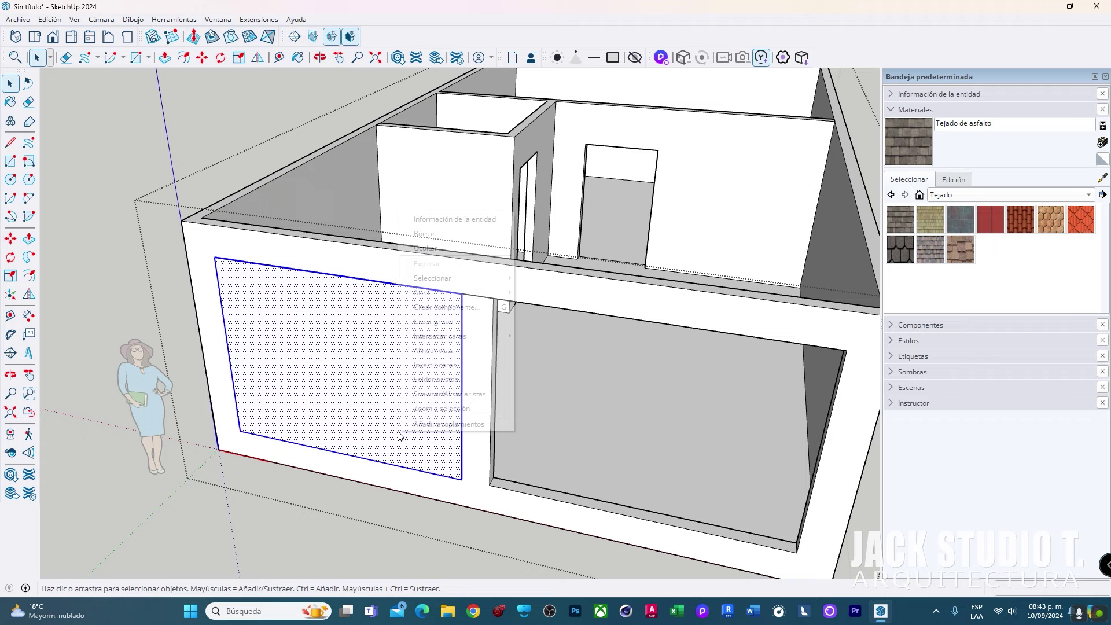
{"action": "left_click", "coordinate": [441, 321]}
Copy the window panel group into the right front opening with Move and Ctrl
{"action": "scroll", "coordinate": [235, 461], "scroll_direction": "up", "scroll_amount": 5}
{"action": "key", "text": "m"}
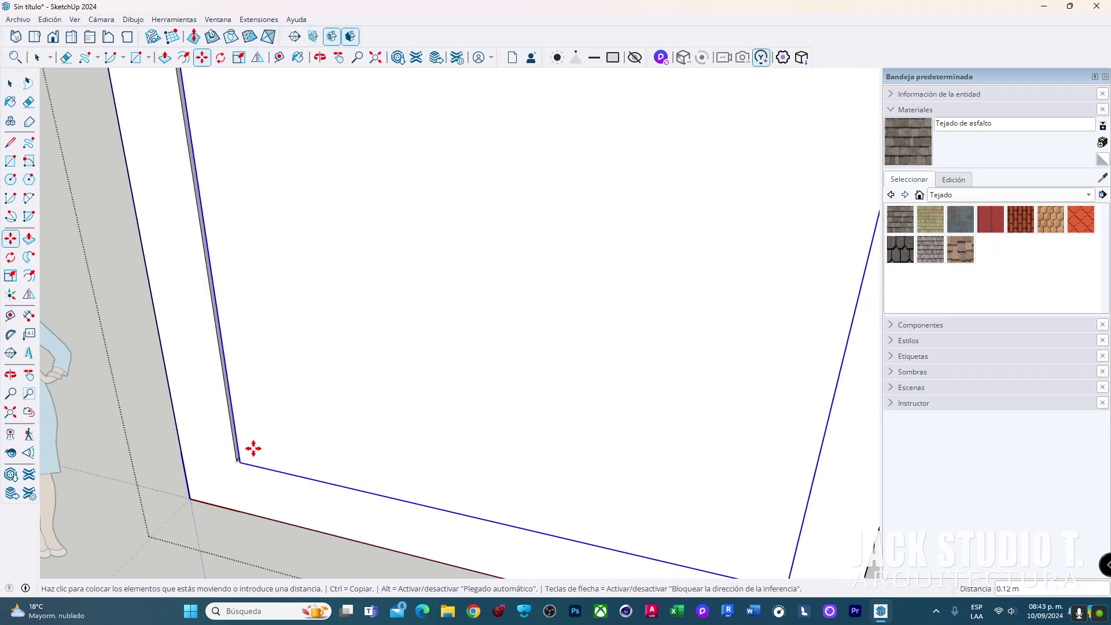
{"action": "left_click", "coordinate": [251, 450]}
{"action": "scroll", "coordinate": [291, 468], "scroll_direction": "down", "scroll_amount": 3}
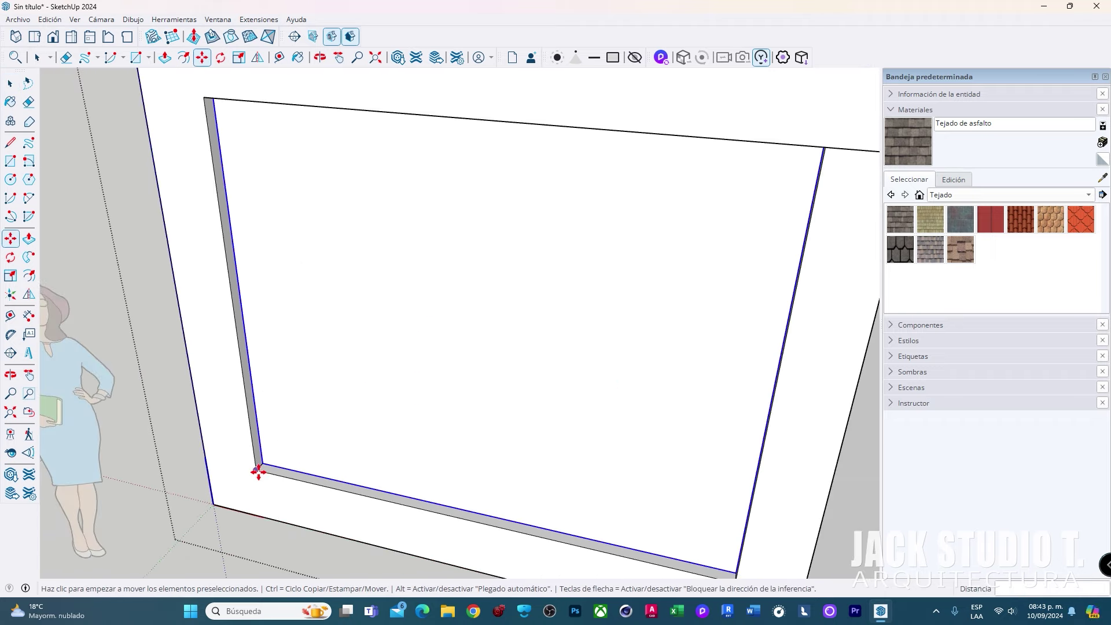
{"action": "left_click", "coordinate": [257, 463]}
{"action": "key", "text": "ctrl"}
{"action": "scroll", "coordinate": [525, 515], "scroll_direction": "up", "scroll_amount": 2}
{"action": "left_click", "coordinate": [374, 438]}
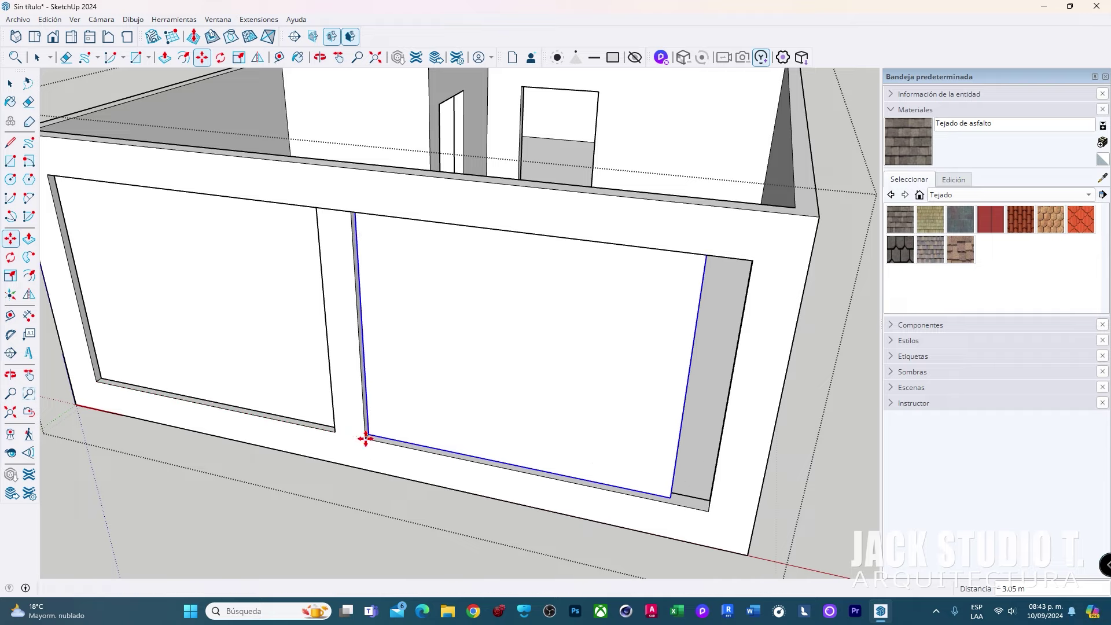
{"action": "key", "text": "space"}
Scale the copied panel along its width to fit the right opening's edge
{"action": "middle_click_drag", "start_coordinate": [650, 405], "coordinate": [617, 397]}
{"action": "scroll", "coordinate": [617, 397], "scroll_direction": "up", "scroll_amount": 3}
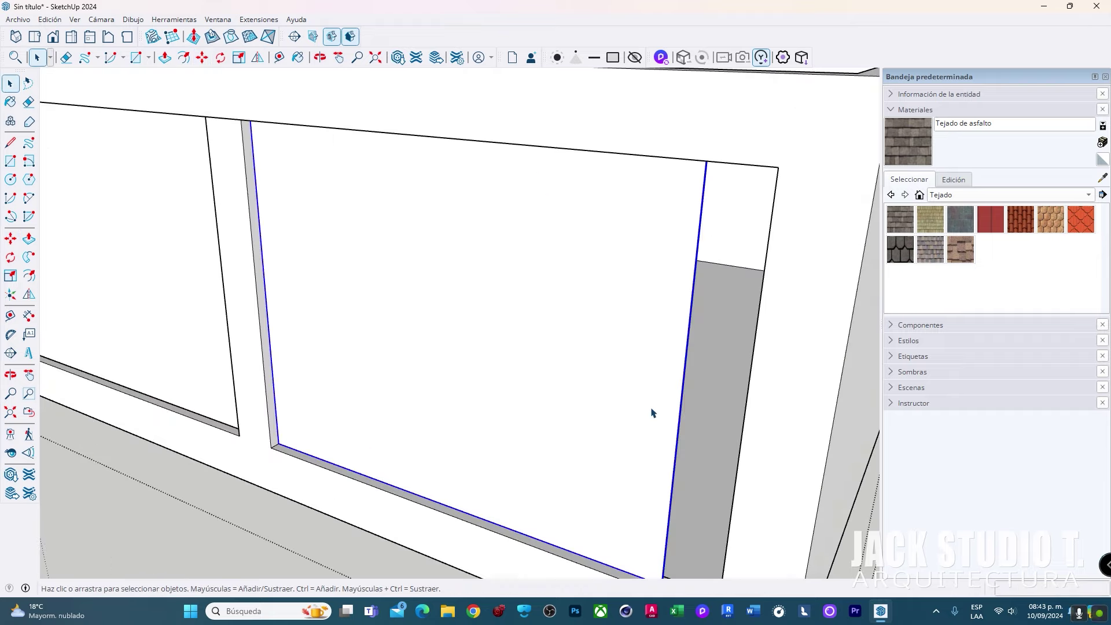
{"action": "scroll", "coordinate": [652, 412], "scroll_direction": "up", "scroll_amount": 3}
{"action": "scroll", "coordinate": [664, 446], "scroll_direction": "down", "scroll_amount": 2}
{"action": "key", "text": "p"}
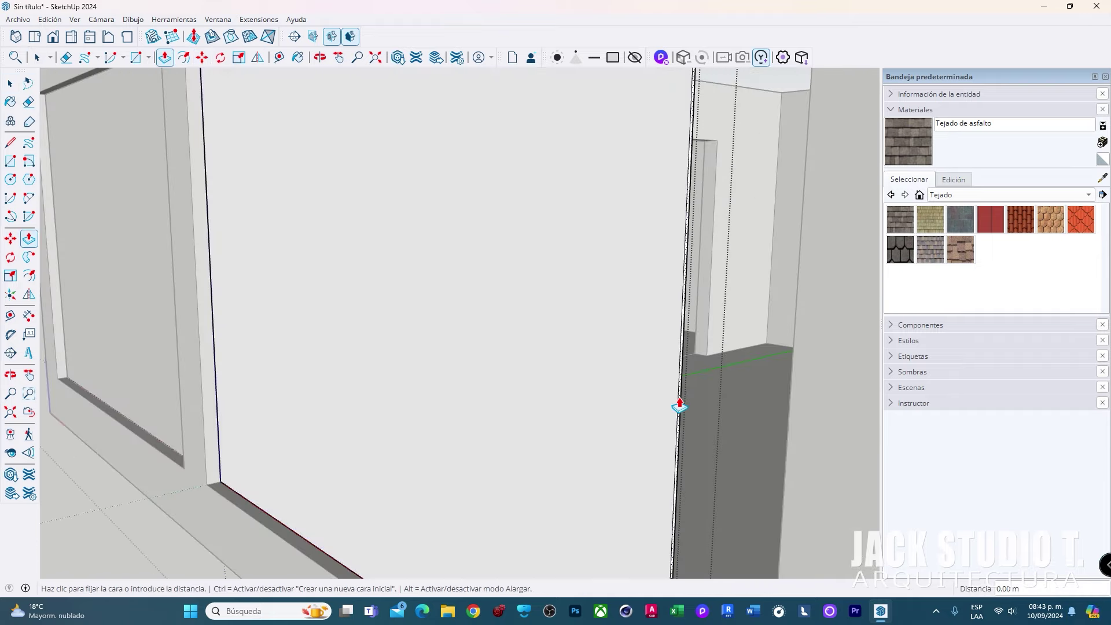
{"action": "middle_click_drag", "start_coordinate": [675, 405], "coordinate": [786, 367]}
{"action": "scroll", "coordinate": [685, 438], "scroll_direction": "up", "scroll_amount": 3}
{"action": "scroll", "coordinate": [685, 438], "scroll_direction": "down", "scroll_amount": 5}
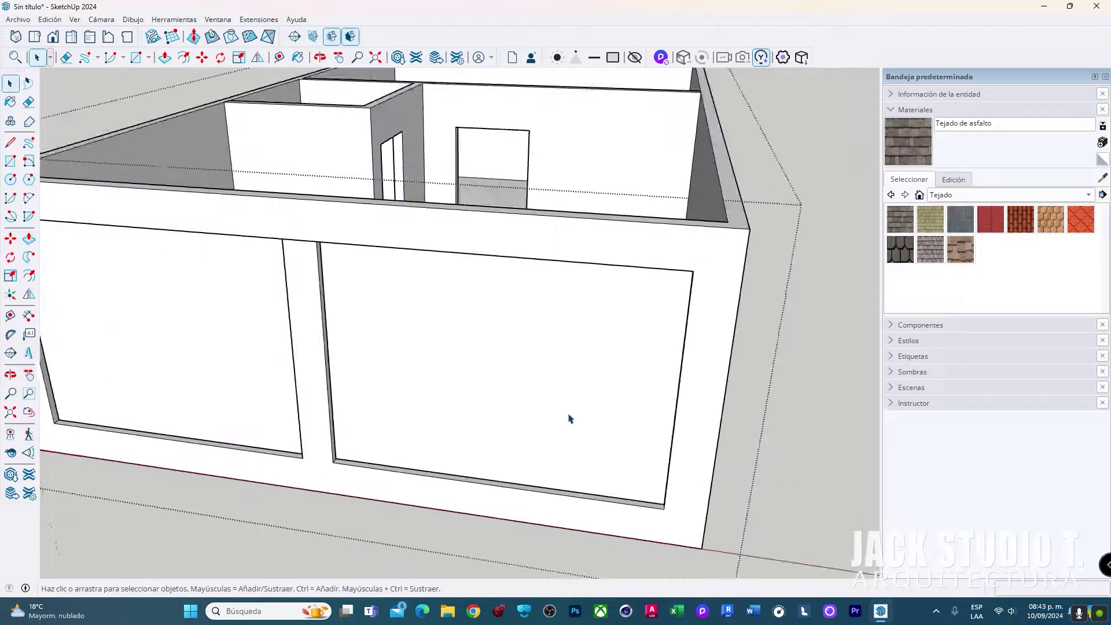
{"action": "scroll", "coordinate": [541, 402], "scroll_direction": "down", "scroll_amount": 2}
{"action": "scroll", "coordinate": [764, 422], "scroll_direction": "up", "scroll_amount": 2}
{"action": "middle_click_drag", "start_coordinate": [765, 421], "coordinate": [578, 401], "text": "shift"}
{"action": "scroll", "coordinate": [579, 401], "scroll_direction": "up", "scroll_amount": 3}
{"action": "key", "text": "space"}
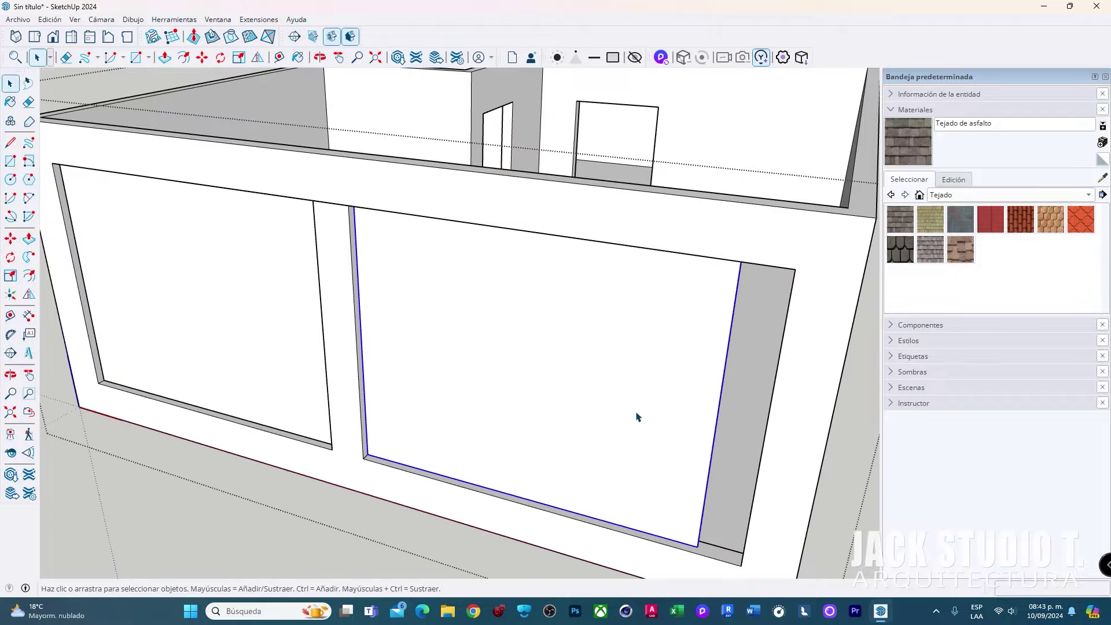
{"action": "middle_click_drag", "start_coordinate": [679, 395], "coordinate": [656, 437]}
{"action": "scroll", "coordinate": [664, 473], "scroll_direction": "up", "scroll_amount": 3}
{"action": "scroll", "coordinate": [618, 417], "scroll_direction": "up", "scroll_amount": 2}
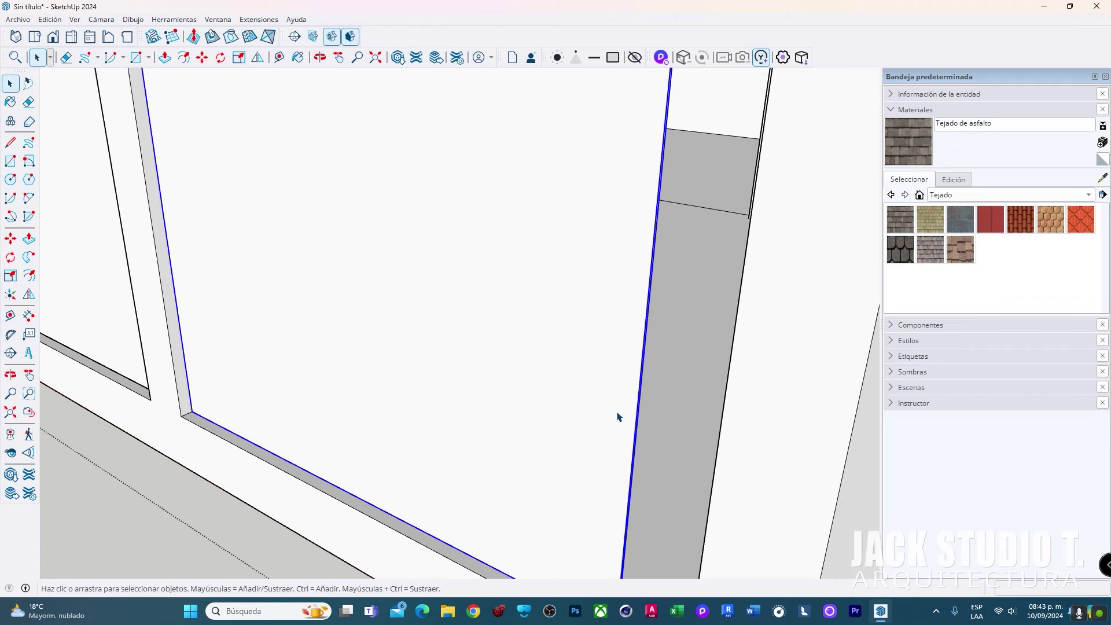
{"action": "key", "text": "s"}
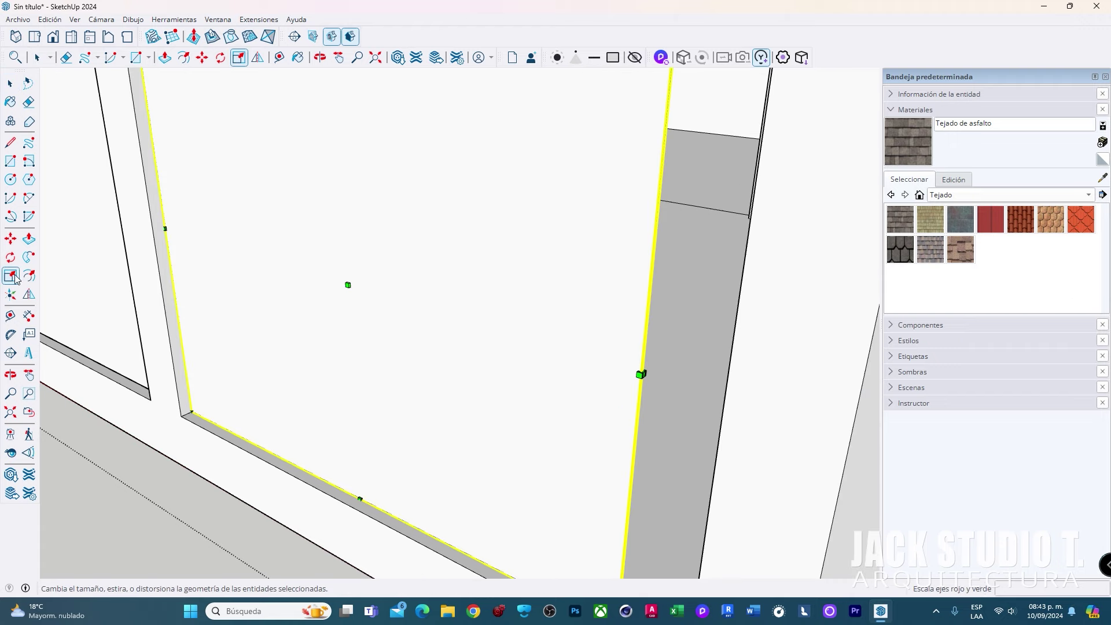
{"action": "scroll", "coordinate": [606, 416], "scroll_direction": "up", "scroll_amount": 2}
{"action": "scroll", "coordinate": [648, 387], "scroll_direction": "up", "scroll_amount": 2}
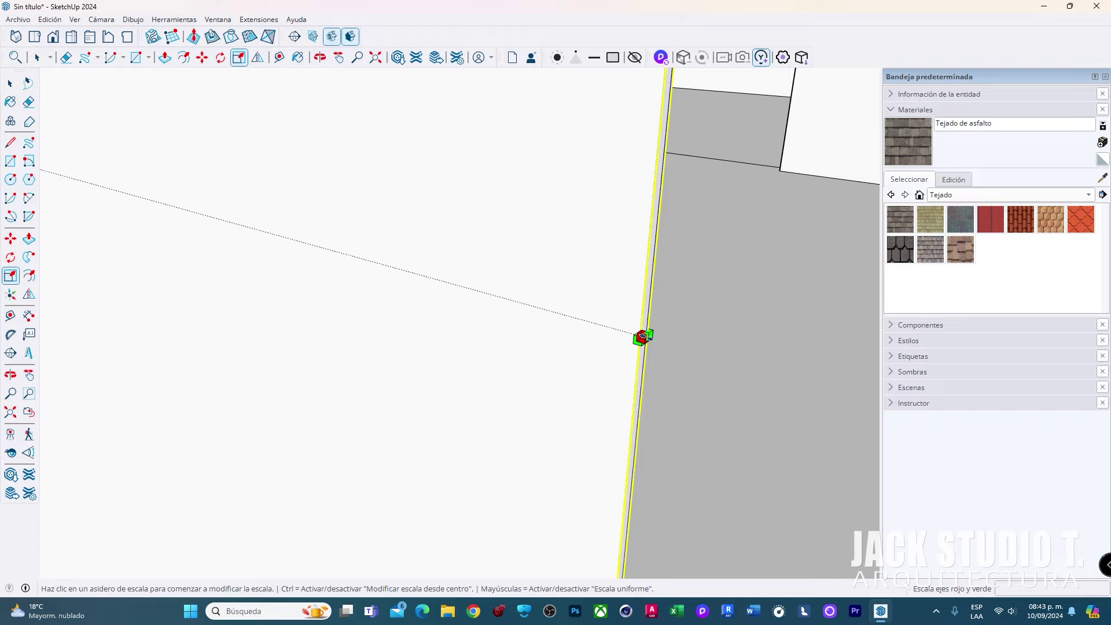
{"action": "left_click", "coordinate": [643, 336]}
{"action": "scroll", "coordinate": [414, 280], "scroll_direction": "down", "scroll_amount": 2}
{"action": "scroll", "coordinate": [491, 325], "scroll_direction": "down", "scroll_amount": 2}
{"action": "scroll", "coordinate": [504, 330], "scroll_direction": "down", "scroll_amount": 4}
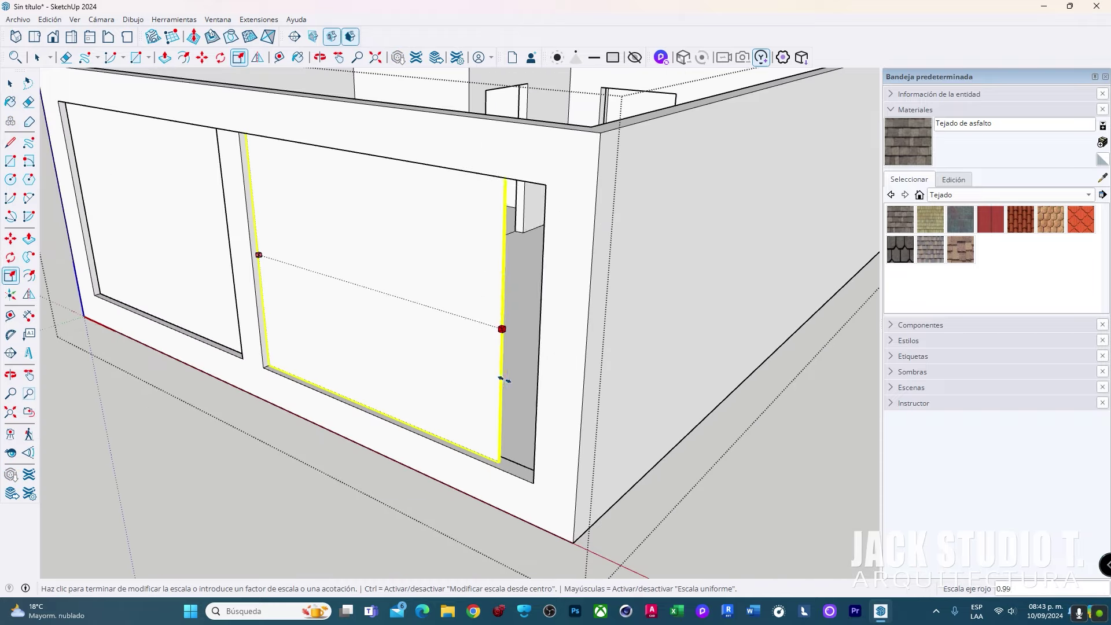
{"action": "left_click", "coordinate": [545, 342]}
{"action": "scroll", "coordinate": [518, 436], "scroll_direction": "down", "scroll_amount": 3}
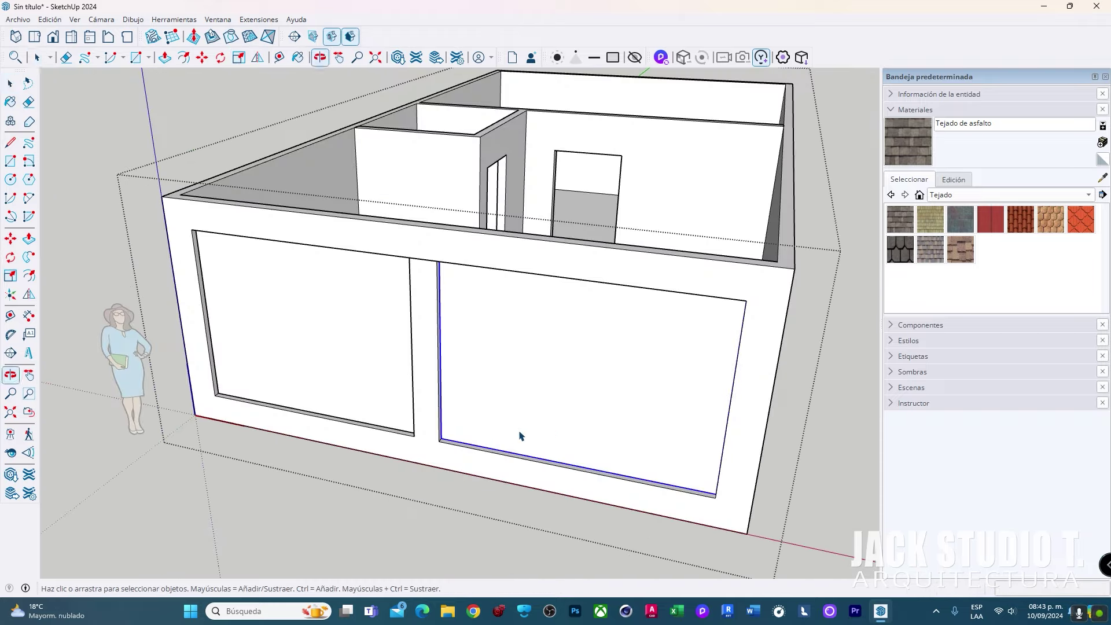
{"action": "scroll", "coordinate": [736, 310], "scroll_direction": "down", "scroll_amount": 3}
{"action": "key", "text": "space"}
{"action": "scroll", "coordinate": [508, 396], "scroll_direction": "up", "scroll_amount": 3}
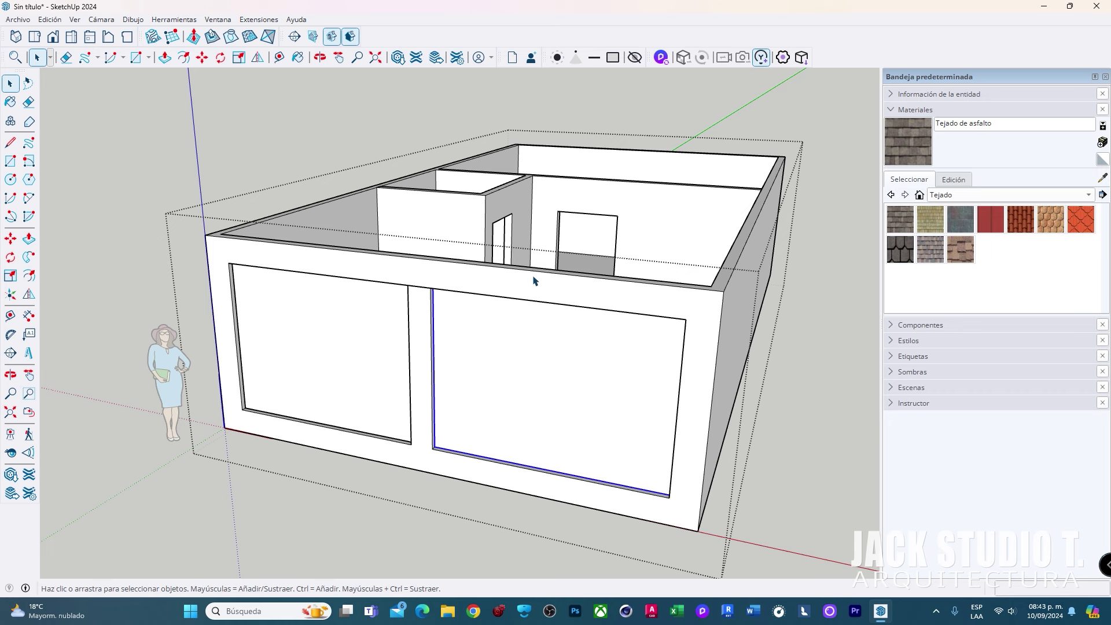
Paint both front window panes with Vidrio polarizado traslúcido from Vidrio y espejos
{"action": "key", "text": "b"}
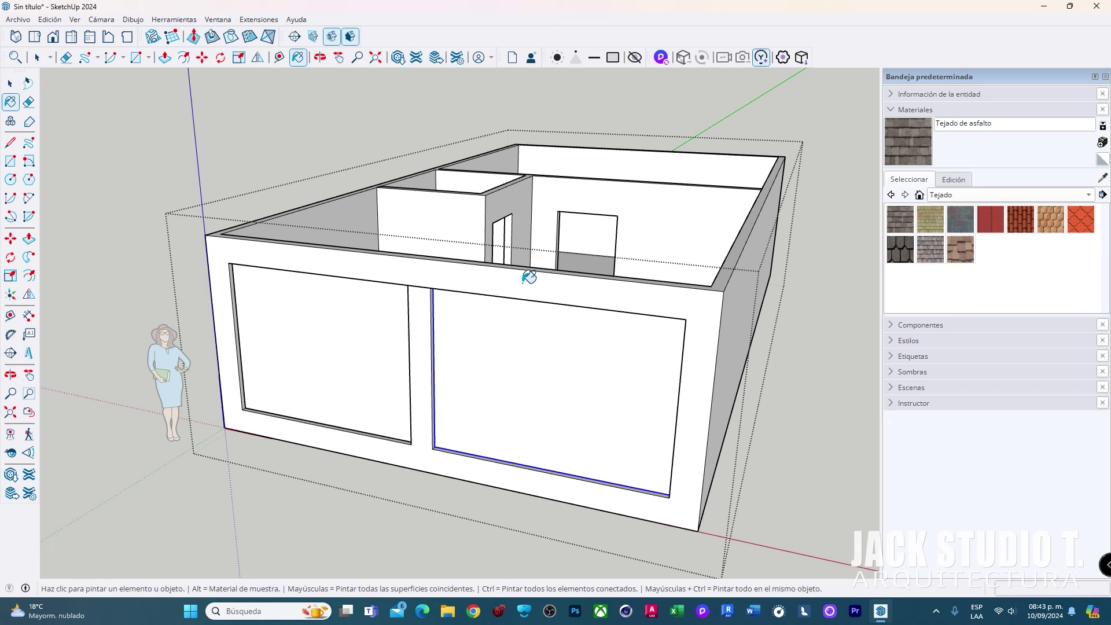
{"action": "left_click", "coordinate": [901, 115]}
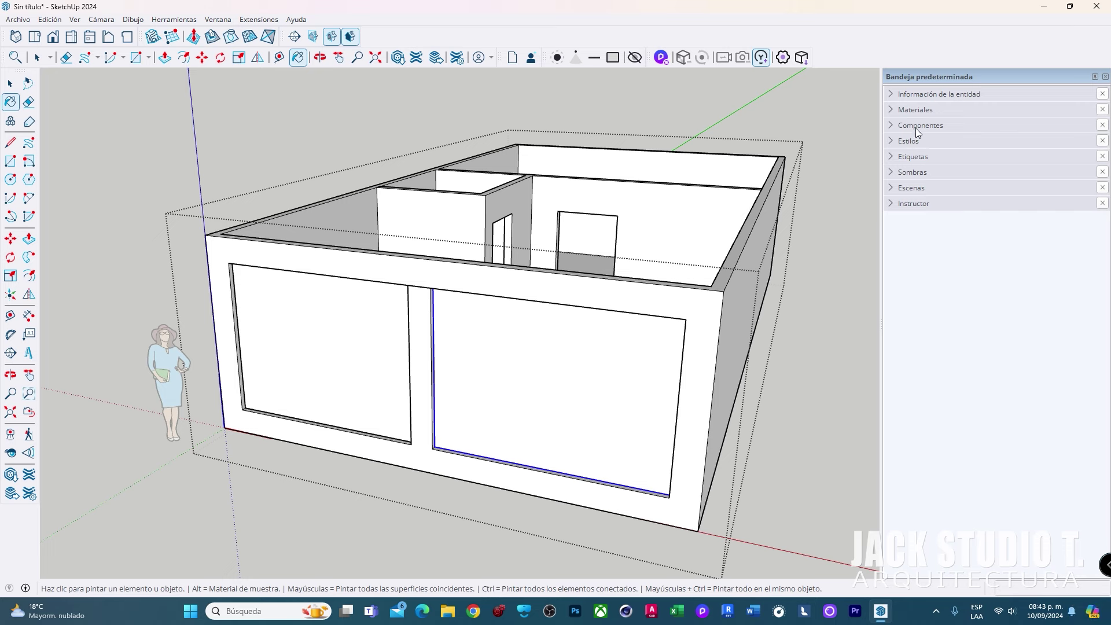
{"action": "left_click", "coordinate": [899, 111]}
{"action": "middle_click_drag", "start_coordinate": [506, 307], "coordinate": [524, 301]}
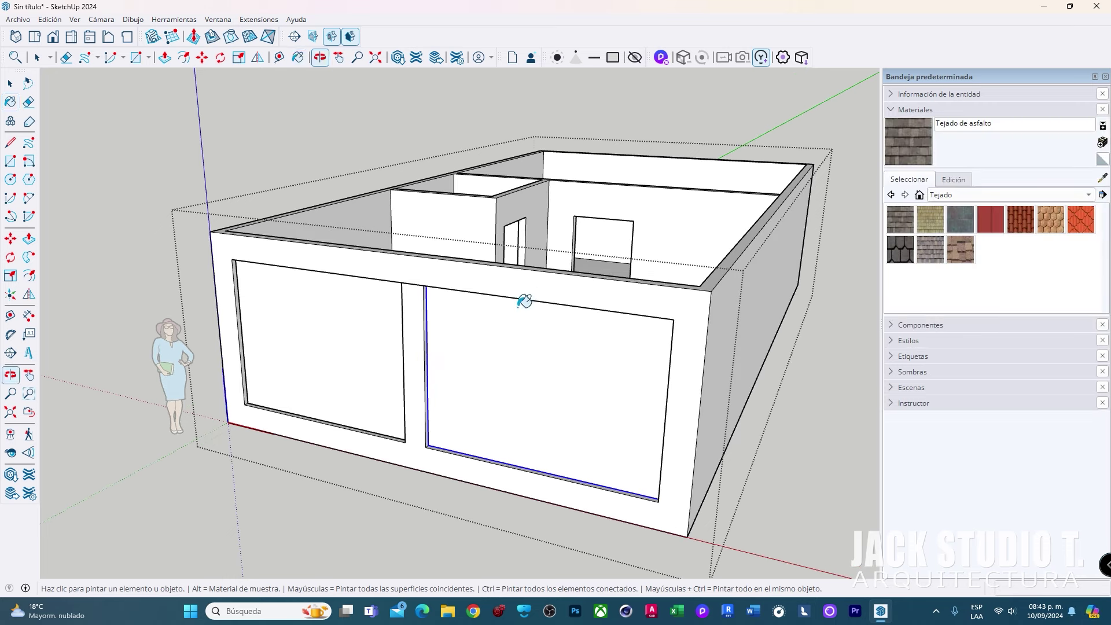
{"action": "mouse_move", "coordinate": [390, 326]}
{"action": "middle_mouse_down"}
{"action": "mouse_move", "coordinate": [368, 318]}
{"action": "mouse_move", "coordinate": [530, 313]}
{"action": "middle_mouse_up"}
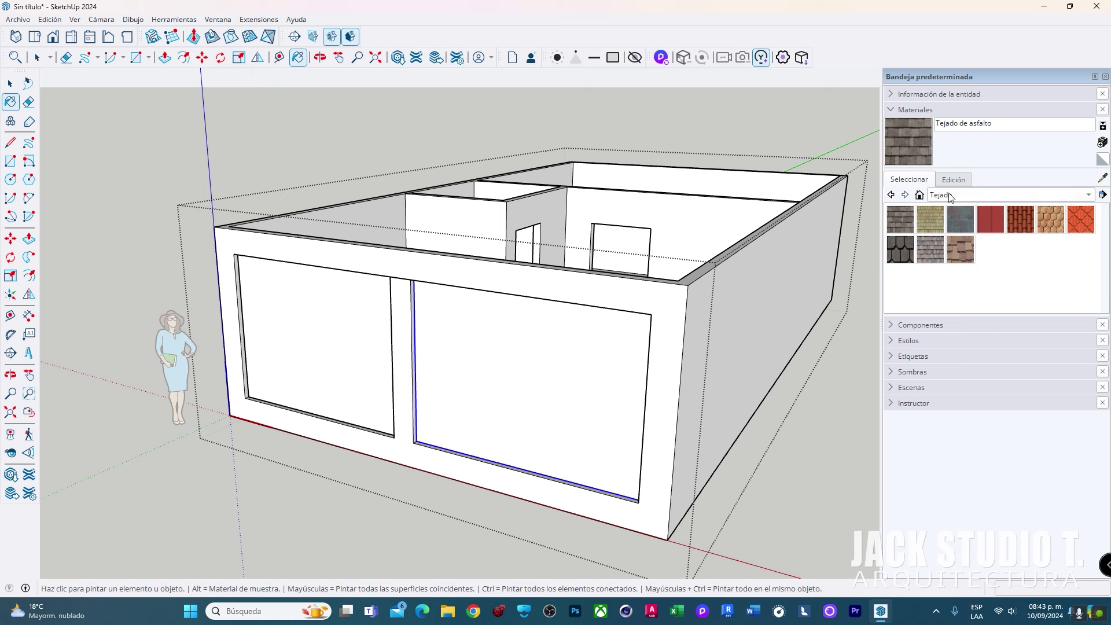
{"action": "left_click", "coordinate": [940, 197]}
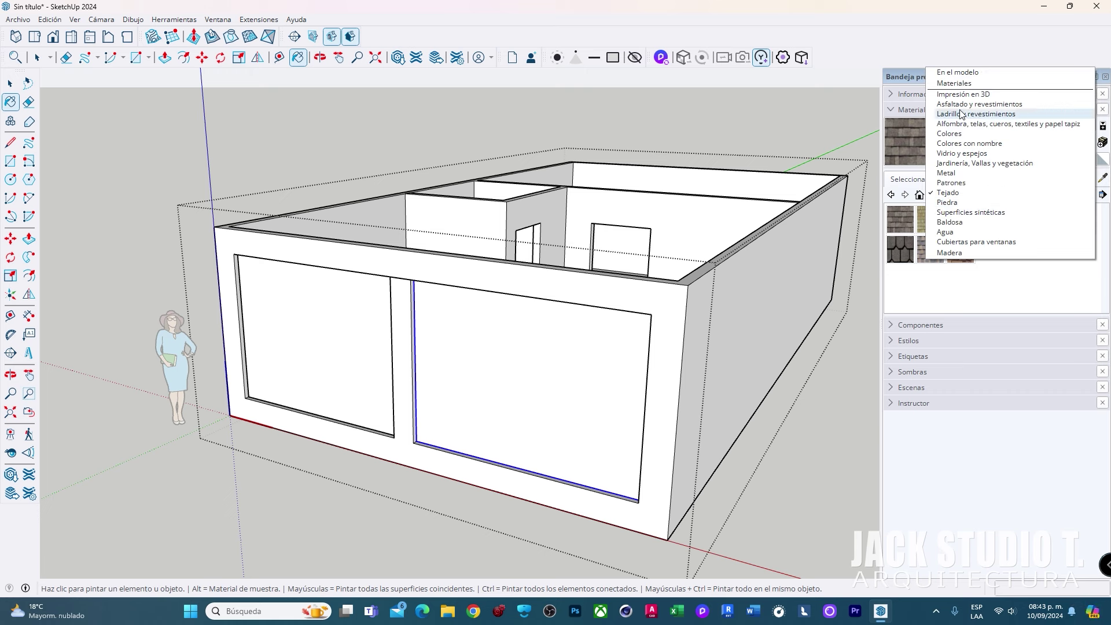
{"action": "left_click", "coordinate": [957, 154]}
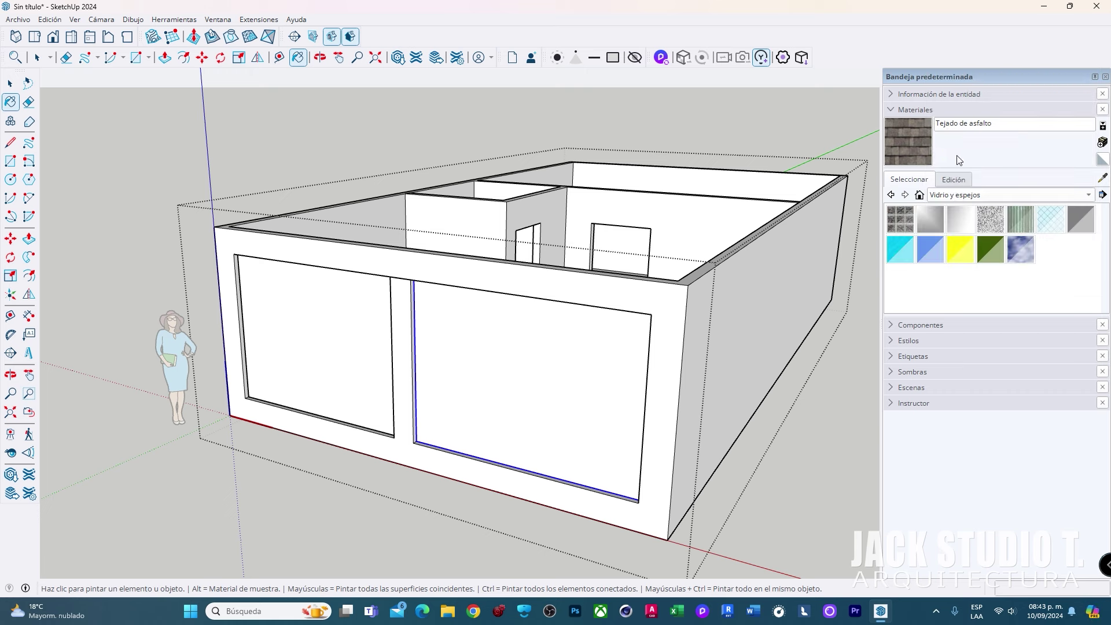
{"action": "left_click", "coordinate": [553, 335]}
{"action": "left_click", "coordinate": [349, 318]}
{"action": "scroll", "coordinate": [536, 367], "scroll_direction": "down", "scroll_amount": 3}
{"action": "scroll", "coordinate": [541, 322], "scroll_direction": "down", "scroll_amount": 2}
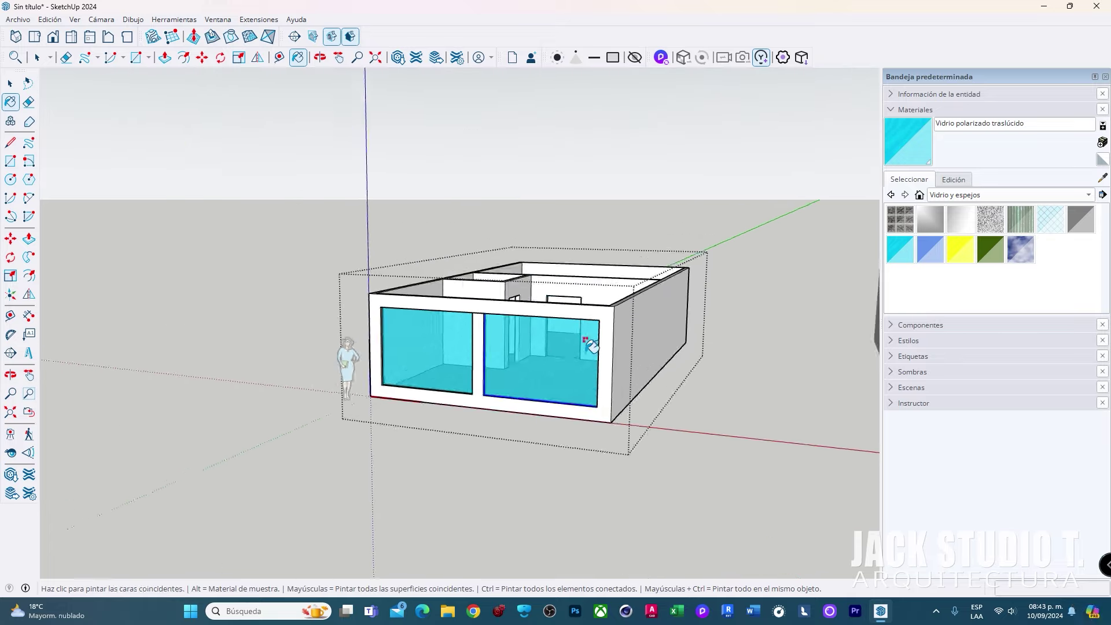
{"action": "middle_click_drag", "start_coordinate": [591, 346], "coordinate": [645, 332]}
{"action": "scroll", "coordinate": [645, 331], "scroll_direction": "up", "scroll_amount": 3}
{"action": "scroll", "coordinate": [646, 331], "scroll_direction": "up", "scroll_amount": 3}
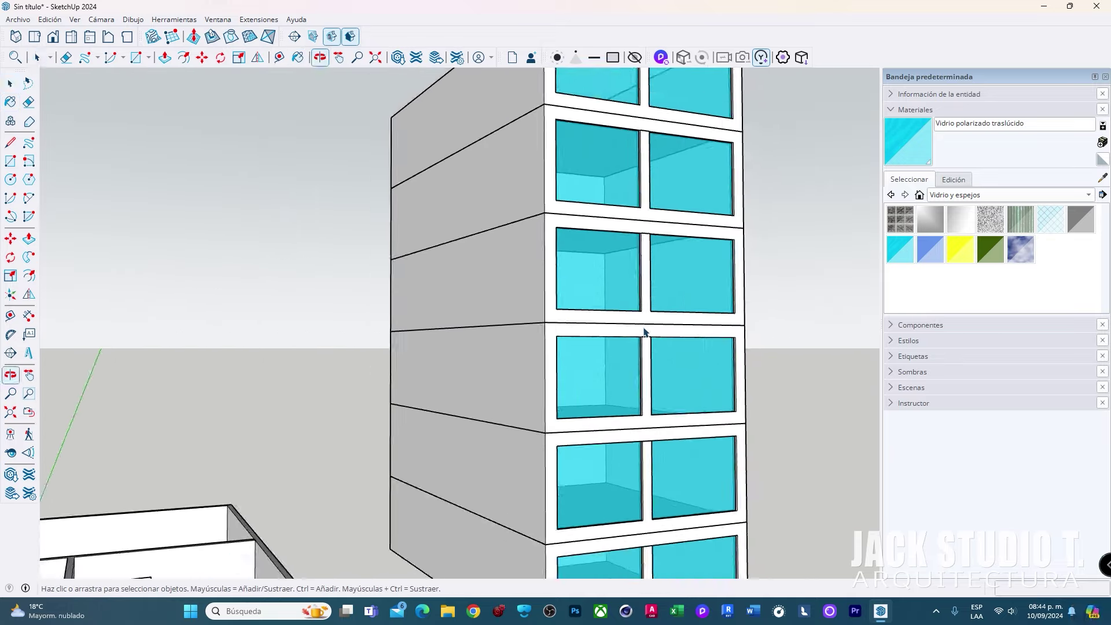
{"action": "scroll", "coordinate": [645, 332], "scroll_direction": "down", "scroll_amount": 3}
{"action": "mouse_move", "coordinate": [583, 310]}
{"action": "middle_mouse_down"}
{"action": "mouse_move", "coordinate": [682, 218]}
{"action": "mouse_move", "coordinate": [405, 325]}
{"action": "middle_mouse_up"}
{"action": "scroll", "coordinate": [452, 405], "scroll_direction": "up", "scroll_amount": 3}
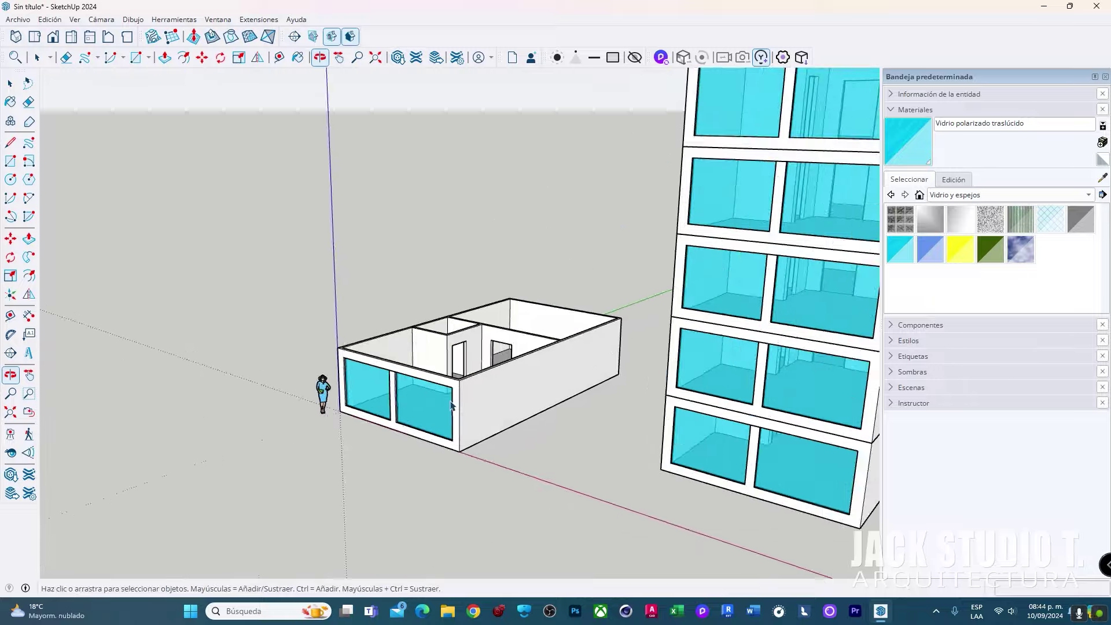
{"action": "mouse_move", "coordinate": [452, 405]}
{"action": "middle_mouse_down"}
{"action": "mouse_move", "coordinate": [484, 359]}
{"action": "mouse_move", "coordinate": [810, 322]}
{"action": "mouse_move", "coordinate": [595, 367]}
{"action": "mouse_move", "coordinate": [641, 393]}
{"action": "mouse_move", "coordinate": [508, 413]}
{"action": "mouse_move", "coordinate": [550, 426]}
{"action": "middle_mouse_up"}
{"action": "scroll", "coordinate": [508, 413], "scroll_direction": "down", "scroll_amount": 2}
{"action": "scroll", "coordinate": [504, 392], "scroll_direction": "down", "scroll_amount": 3}
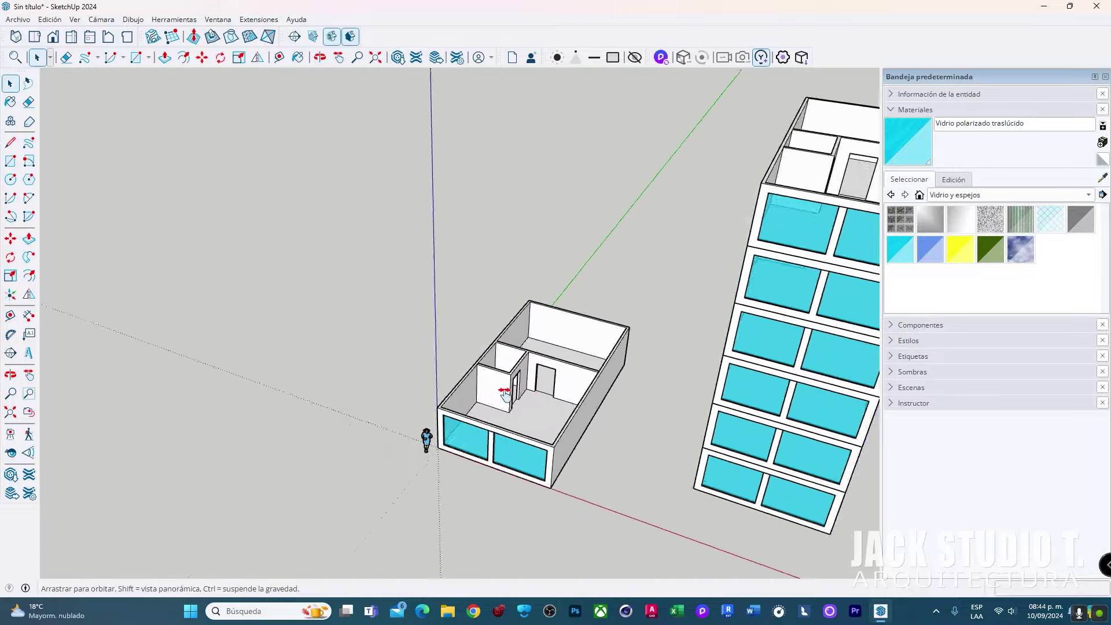
{"action": "middle_click_drag", "start_coordinate": [504, 393], "coordinate": [390, 498], "text": "shift"}
{"action": "scroll", "coordinate": [389, 497], "scroll_direction": "up", "scroll_amount": 3}
{"action": "scroll", "coordinate": [567, 407], "scroll_direction": "down", "scroll_amount": 1}
{"action": "scroll", "coordinate": [664, 334], "scroll_direction": "up", "scroll_amount": 1}
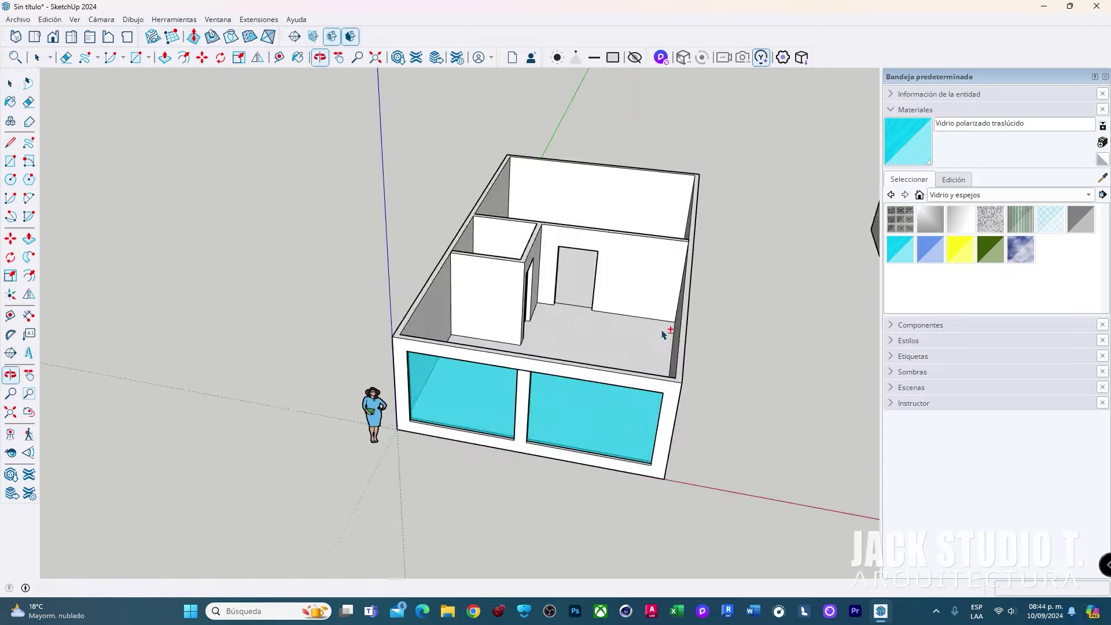
{"action": "scroll", "coordinate": [664, 335], "scroll_direction": "up", "scroll_amount": 2}
{"action": "left_click", "coordinate": [529, 330]}
{"action": "scroll", "coordinate": [627, 352], "scroll_direction": "down", "scroll_amount": 4}
{"action": "middle_click_drag", "start_coordinate": [627, 352], "coordinate": [517, 408], "text": "shift"}
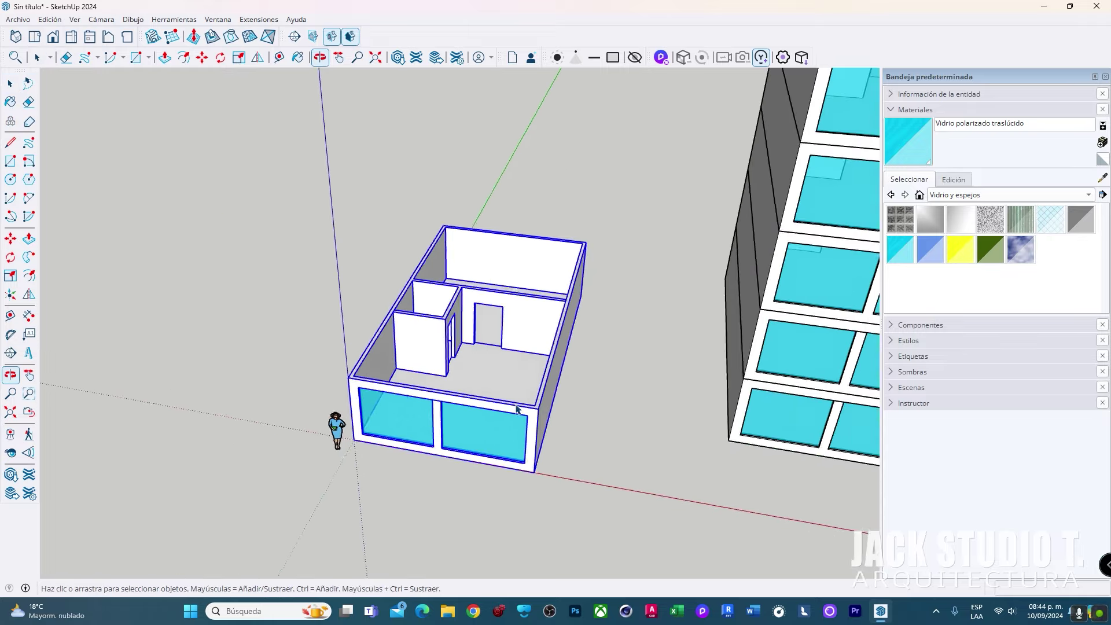
{"action": "scroll", "coordinate": [517, 409], "scroll_direction": "up", "scroll_amount": 2}
{"action": "scroll", "coordinate": [460, 405], "scroll_direction": "down", "scroll_amount": 3}
{"action": "mouse_move", "coordinate": [561, 330]}
{"action": "middle_mouse_down"}
{"action": "mouse_move", "coordinate": [540, 372]}
{"action": "mouse_move", "coordinate": [612, 365]}
{"action": "mouse_move", "coordinate": [682, 315]}
{"action": "mouse_move", "coordinate": [635, 367]}
{"action": "mouse_move", "coordinate": [377, 290]}
{"action": "mouse_move", "coordinate": [436, 349]}
{"action": "middle_mouse_up"}
{"action": "scroll", "coordinate": [489, 415], "scroll_direction": "up", "scroll_amount": 2}
{"action": "scroll", "coordinate": [488, 415], "scroll_direction": "up", "scroll_amount": 2}
{"action": "scroll", "coordinate": [508, 404], "scroll_direction": "down", "scroll_amount": 2}
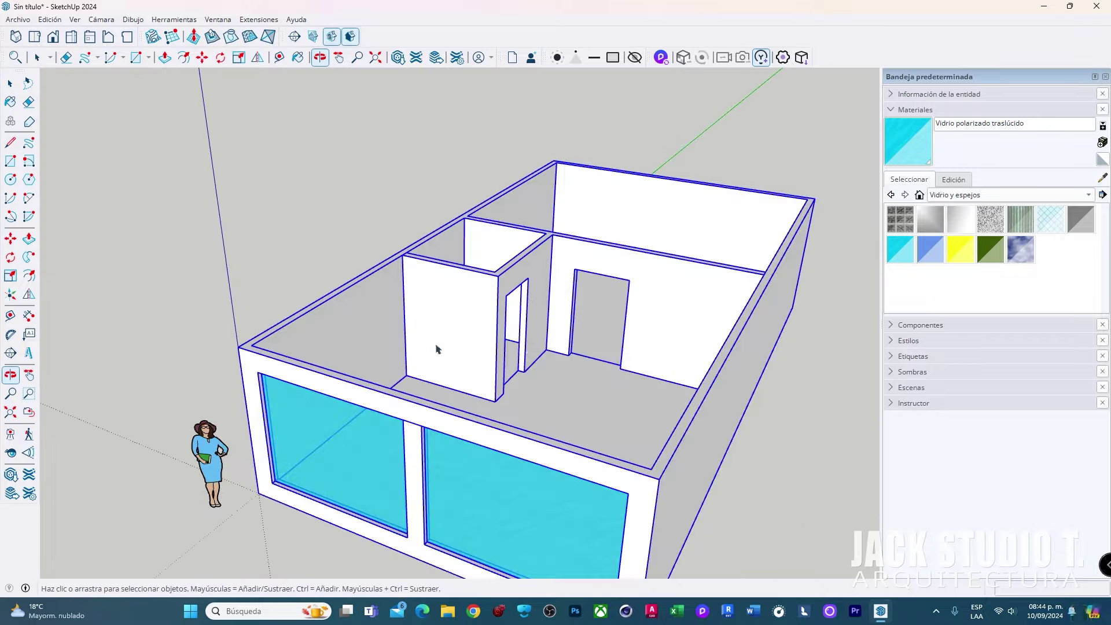
{"action": "scroll", "coordinate": [694, 330], "scroll_direction": "down", "scroll_amount": 3}
{"action": "scroll", "coordinate": [580, 464], "scroll_direction": "up", "scroll_amount": 3}
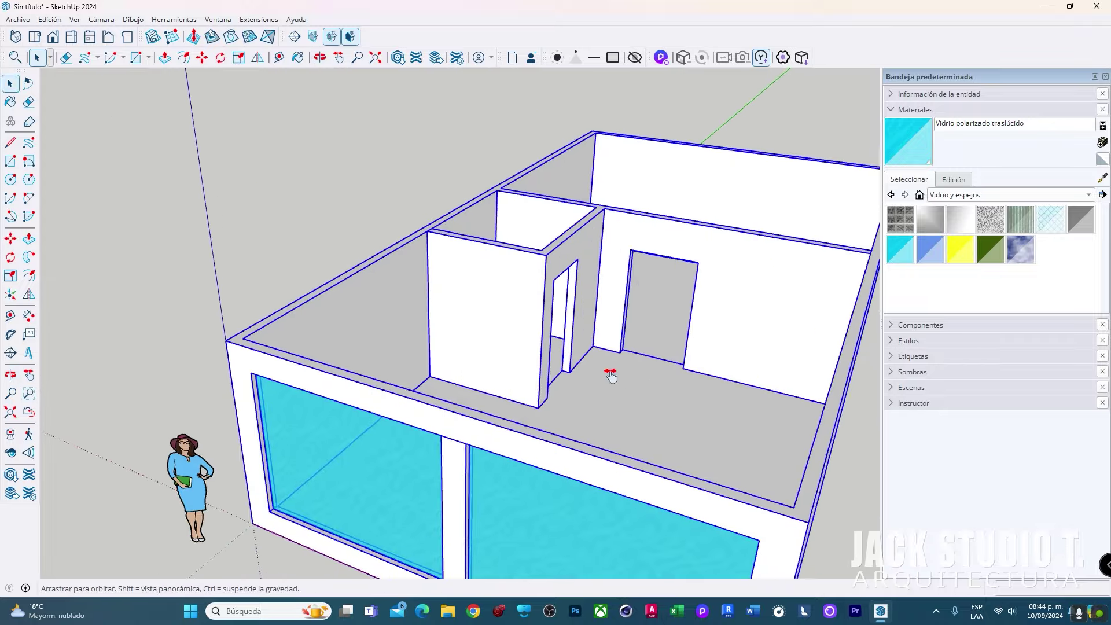
{"action": "middle_click_drag", "start_coordinate": [605, 372], "coordinate": [517, 311]}
{"action": "scroll", "coordinate": [517, 311], "scroll_direction": "down", "scroll_amount": 3}
{"action": "mouse_move", "coordinate": [590, 379]}
{"action": "middle_mouse_down"}
{"action": "mouse_move", "coordinate": [551, 380]}
{"action": "mouse_move", "coordinate": [551, 364]}
{"action": "mouse_move", "coordinate": [697, 365]}
{"action": "mouse_move", "coordinate": [665, 260]}
{"action": "mouse_move", "coordinate": [696, 218]}
{"action": "mouse_move", "coordinate": [527, 347]}
{"action": "middle_mouse_up"}
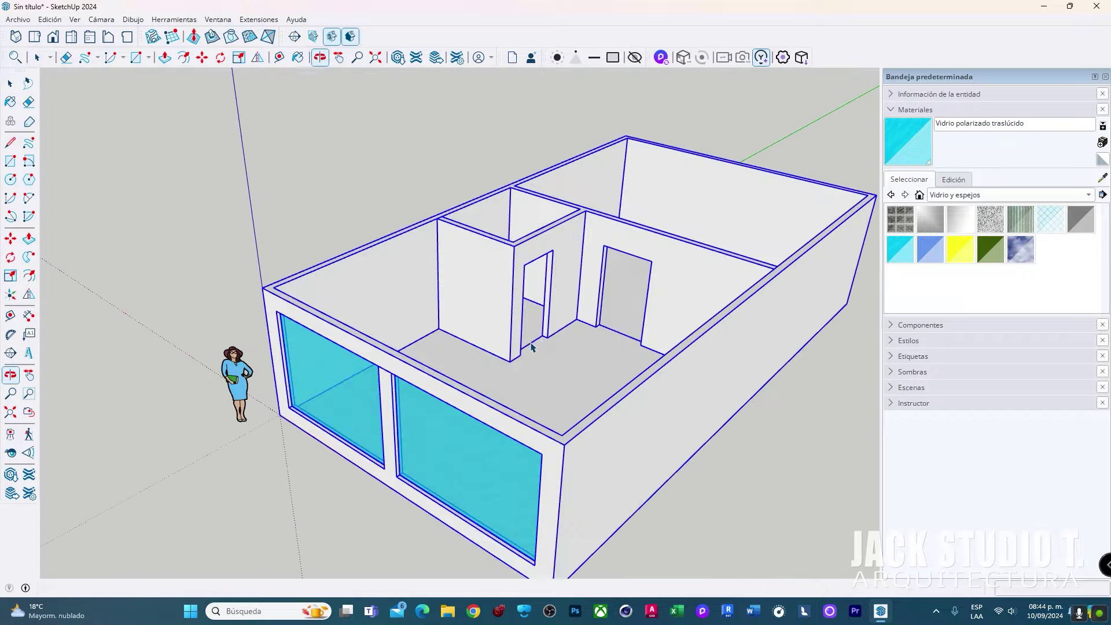
{"action": "scroll", "coordinate": [546, 343], "scroll_direction": "up", "scroll_amount": 3}
{"action": "scroll", "coordinate": [546, 342], "scroll_direction": "down", "scroll_amount": 1}
{"action": "scroll", "coordinate": [549, 336], "scroll_direction": "down", "scroll_amount": 3}
{"action": "scroll", "coordinate": [416, 366], "scroll_direction": "down", "scroll_amount": 2}
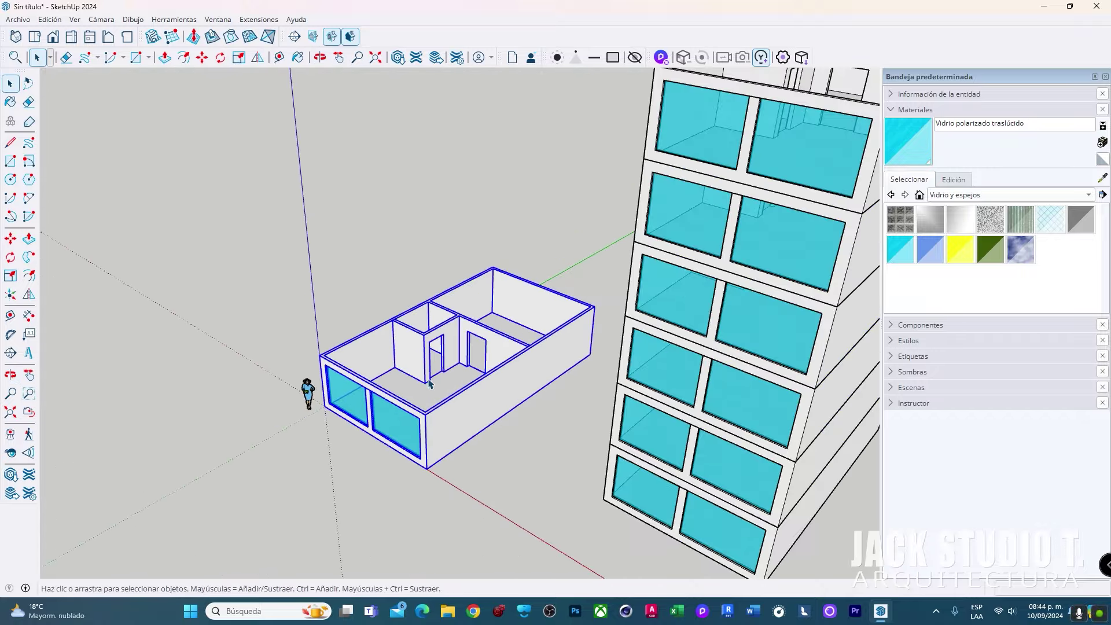
{"action": "scroll", "coordinate": [404, 391], "scroll_direction": "down", "scroll_amount": 2}
{"action": "scroll", "coordinate": [358, 405], "scroll_direction": "up", "scroll_amount": 3}
{"action": "scroll", "coordinate": [265, 389], "scroll_direction": "up", "scroll_amount": 1}
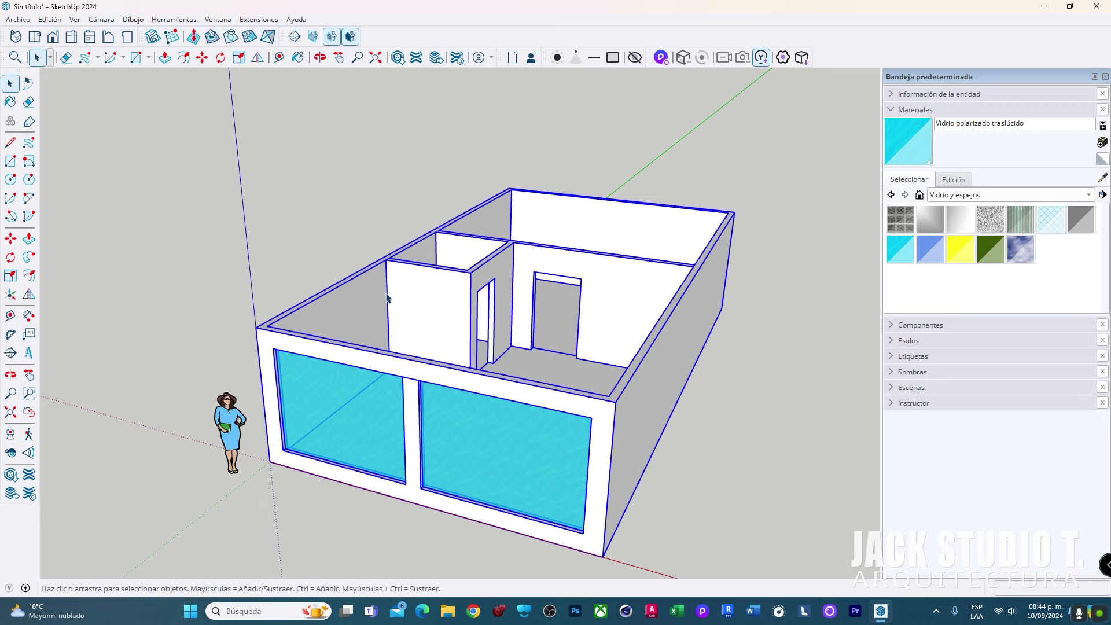
{"action": "middle_click_drag", "start_coordinate": [386, 298], "coordinate": [348, 272]}
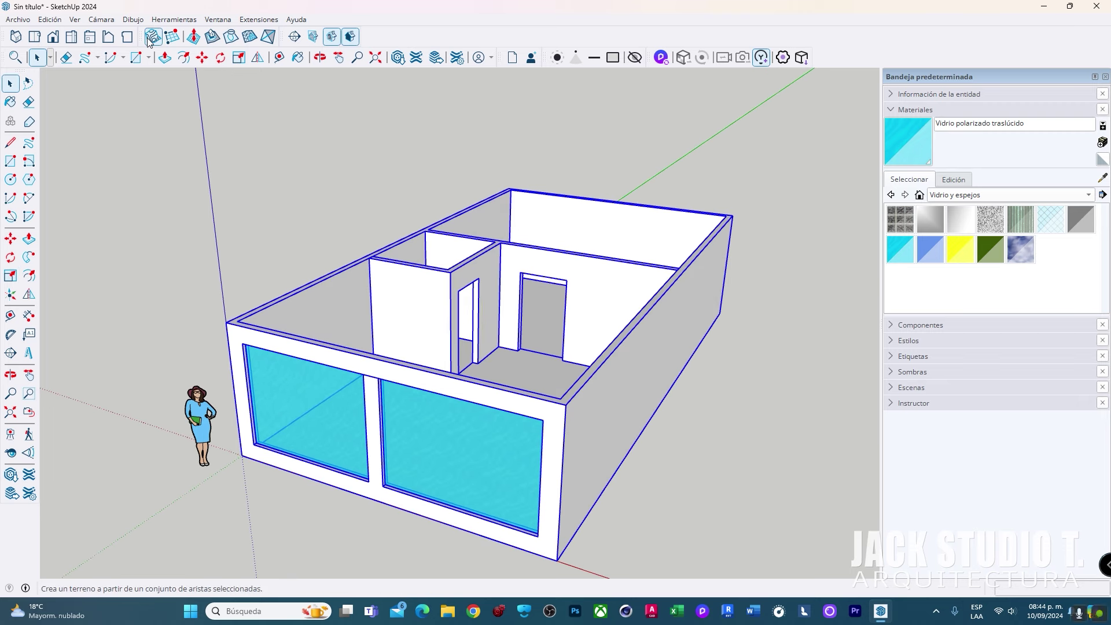
Check the model from the Top, Front, Right and Iso standard views
{"action": "left_click", "coordinate": [36, 41]}
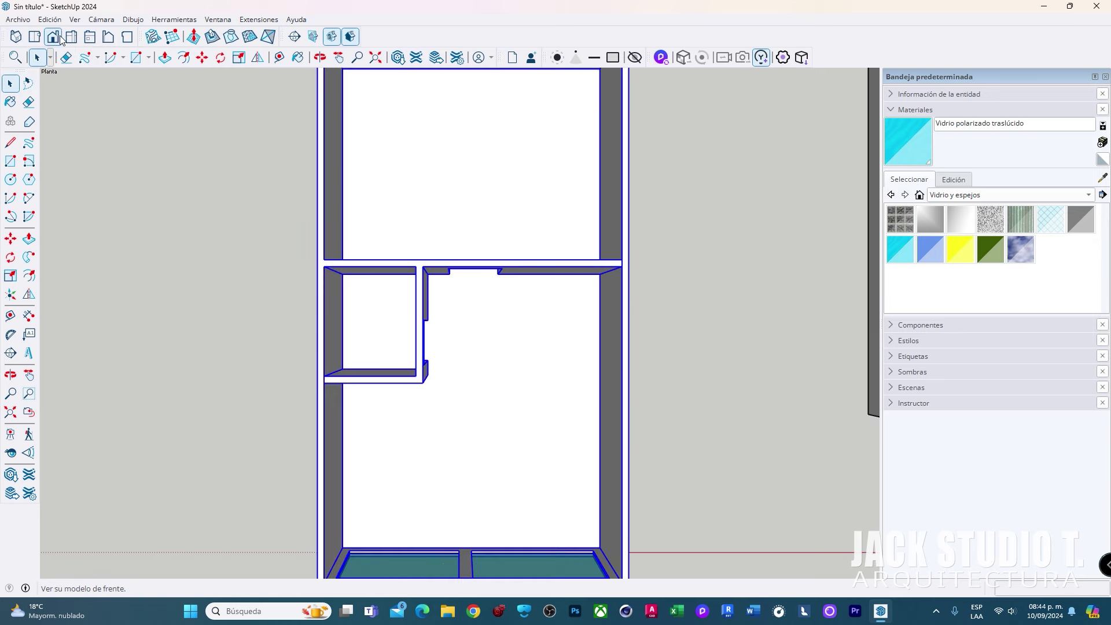
{"action": "left_click", "coordinate": [60, 37]}
{"action": "left_click", "coordinate": [72, 41]}
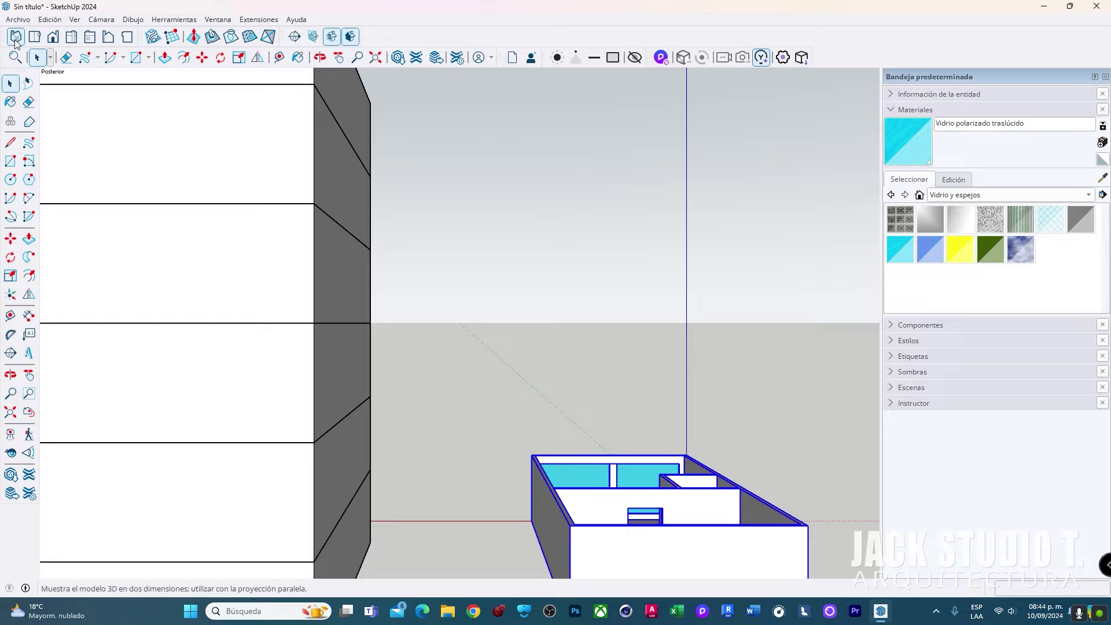
{"action": "left_click", "coordinate": [16, 38]}
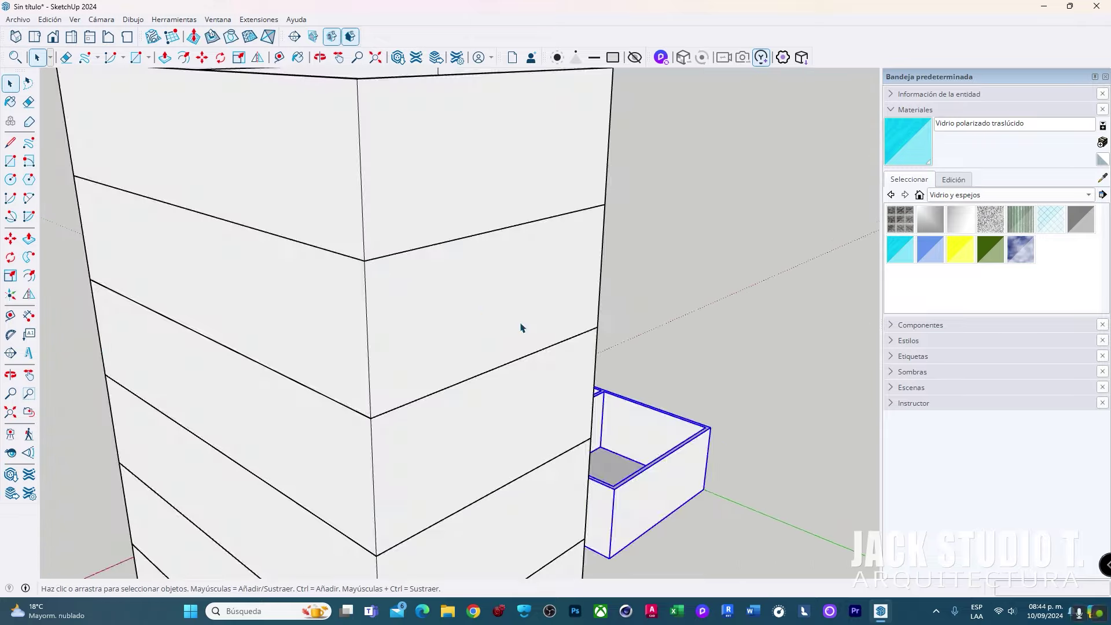
{"action": "middle_click_drag", "start_coordinate": [608, 359], "coordinate": [195, 403]}
{"action": "left_click", "coordinate": [70, 38]}
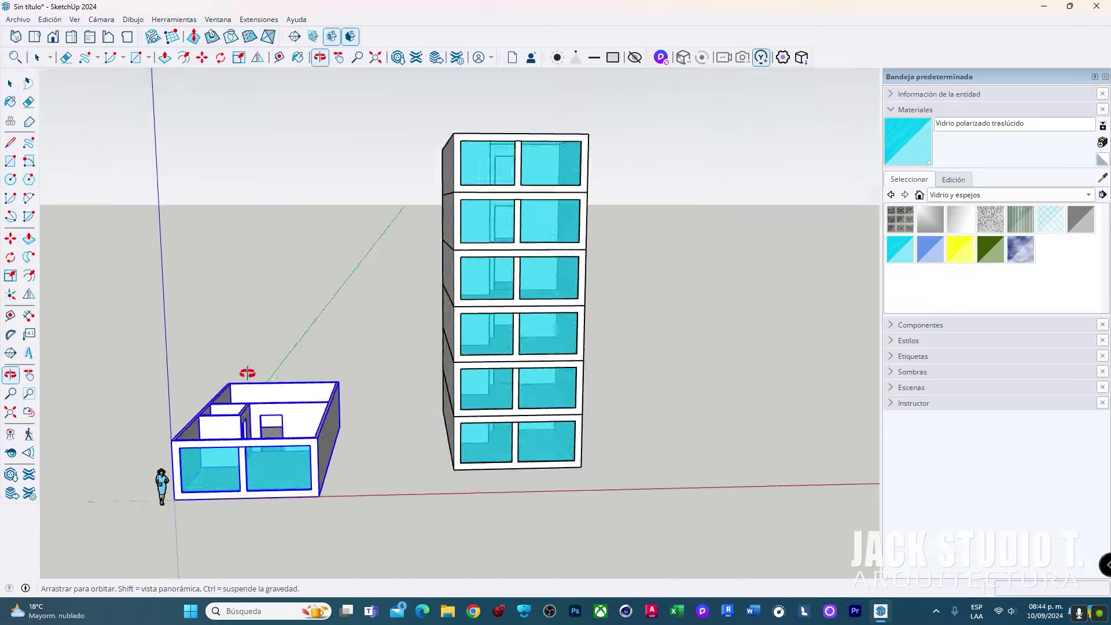
{"action": "left_click", "coordinate": [55, 41]}
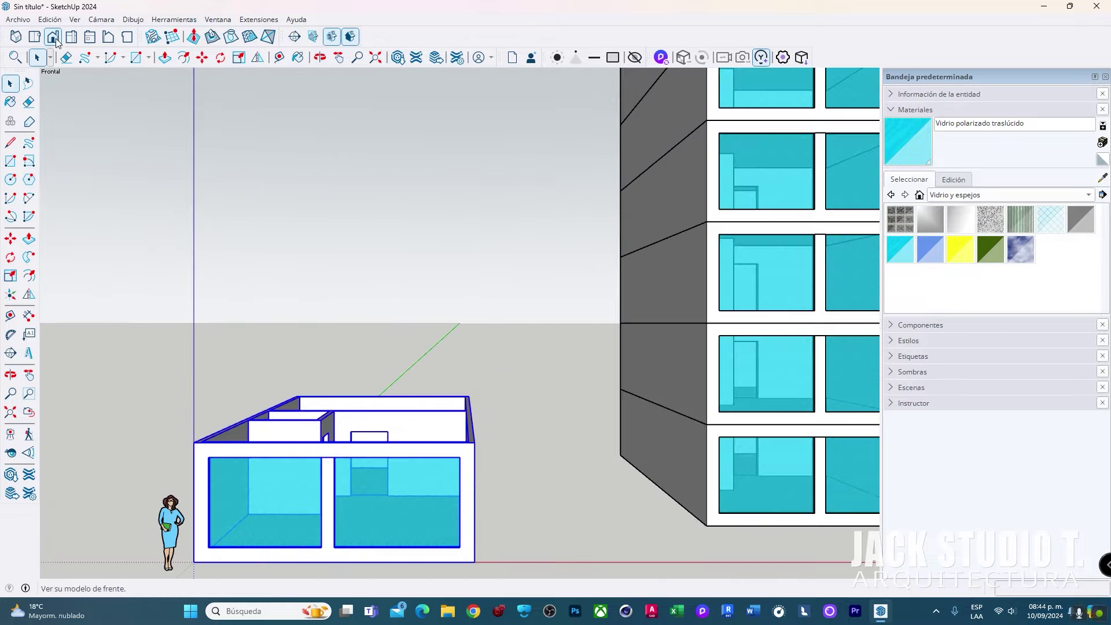
Show a top plan recentred on the shop in Proyección paralela, with nothing selected
{"action": "left_click", "coordinate": [39, 38]}
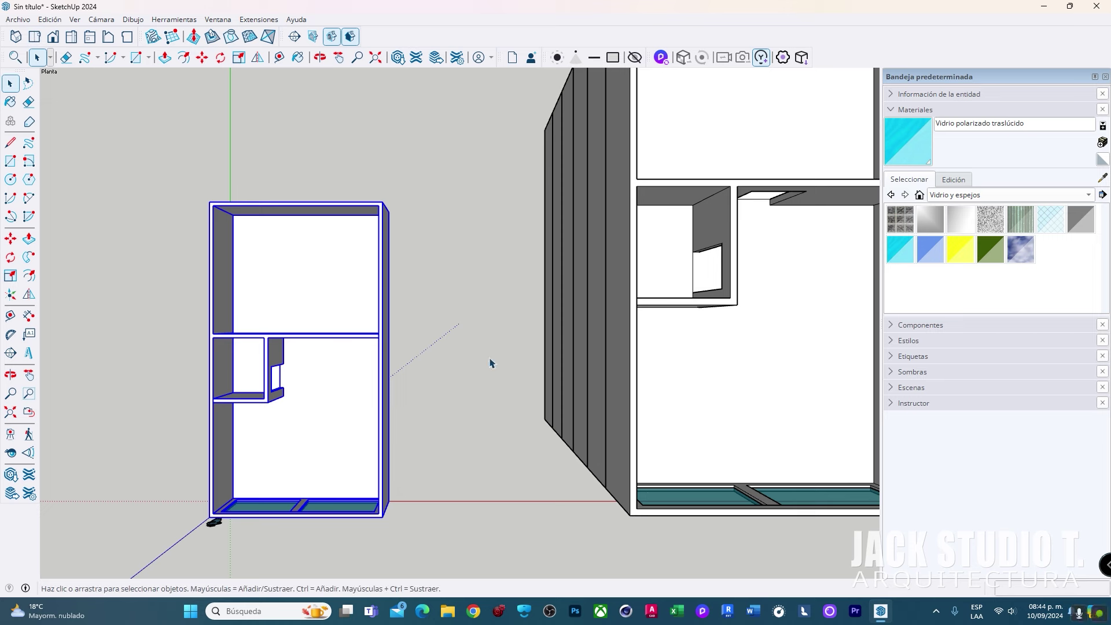
{"action": "middle_click_drag", "start_coordinate": [339, 356], "coordinate": [466, 348], "text": "shift"}
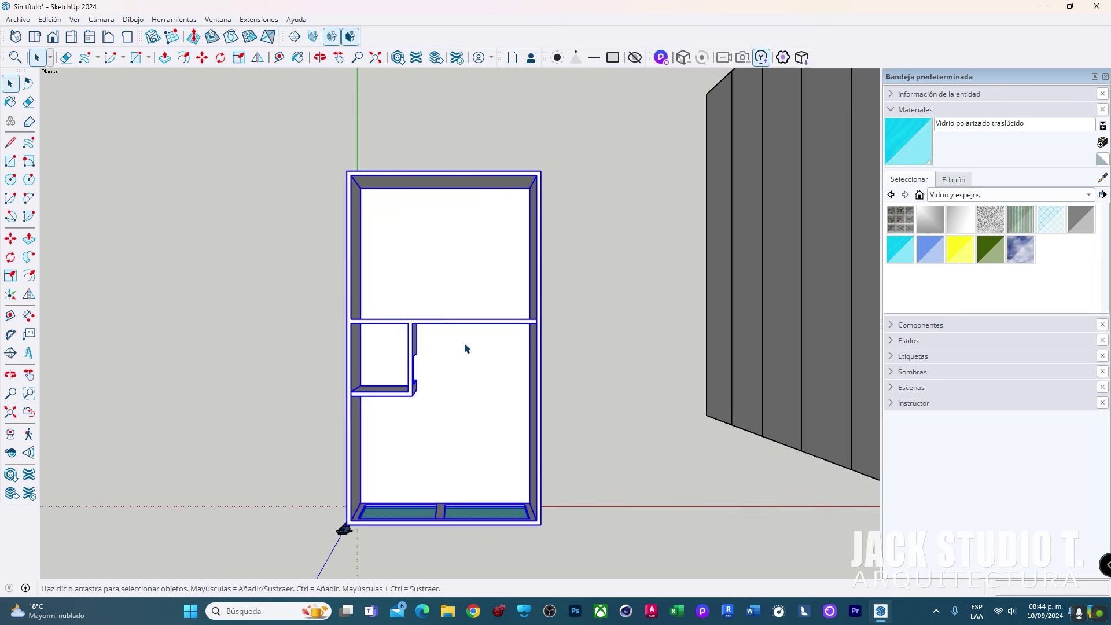
{"action": "left_click", "coordinate": [102, 21]}
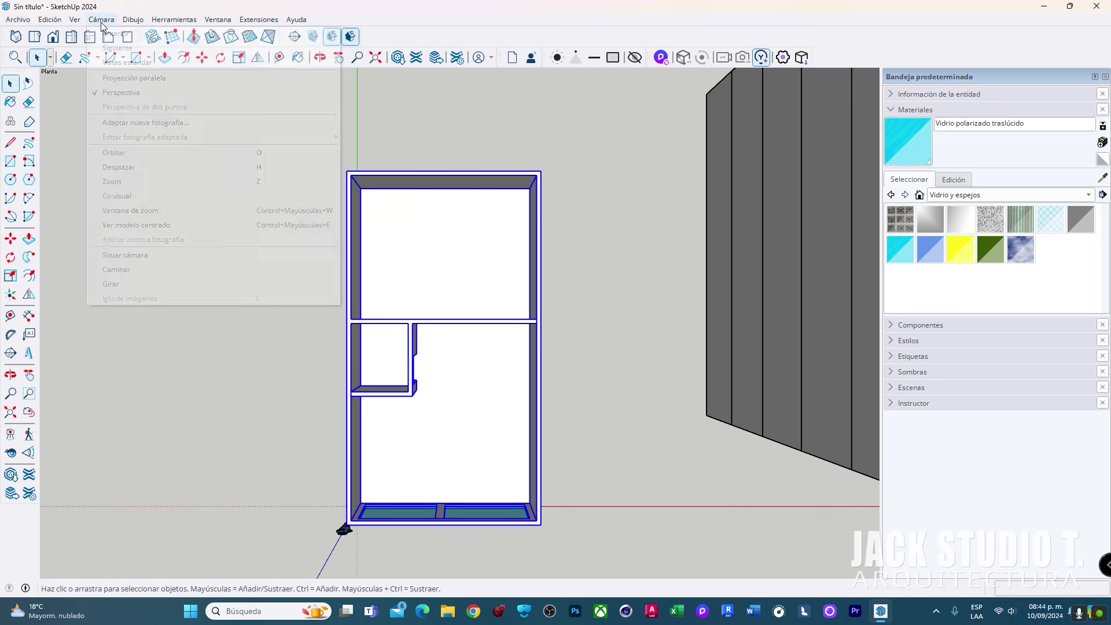
{"action": "left_click", "coordinate": [128, 78]}
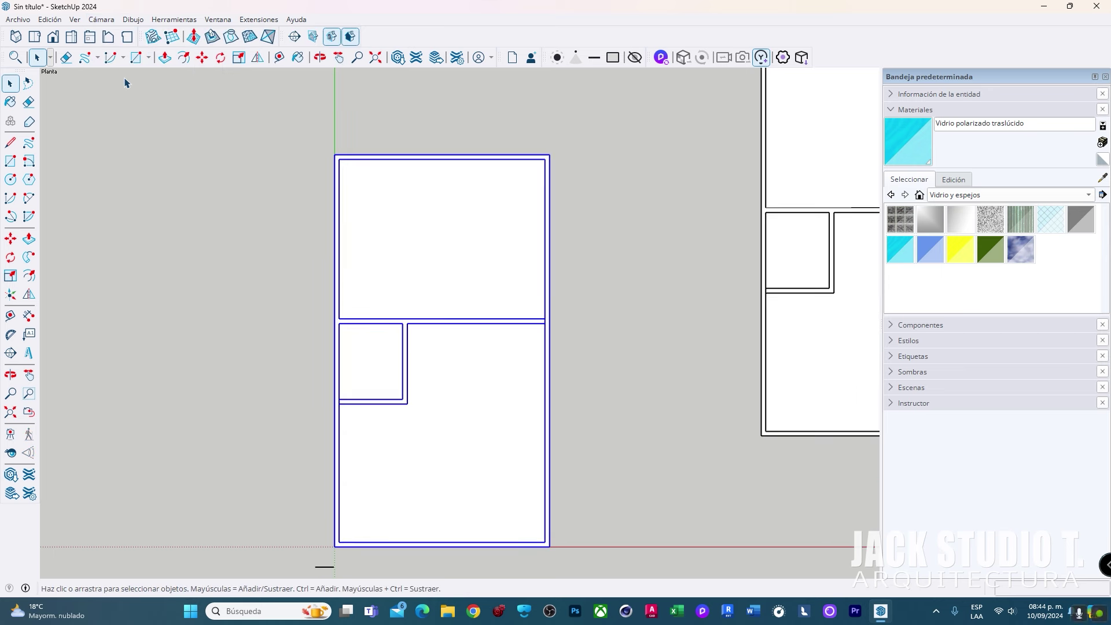
{"action": "left_click", "coordinate": [513, 127]}
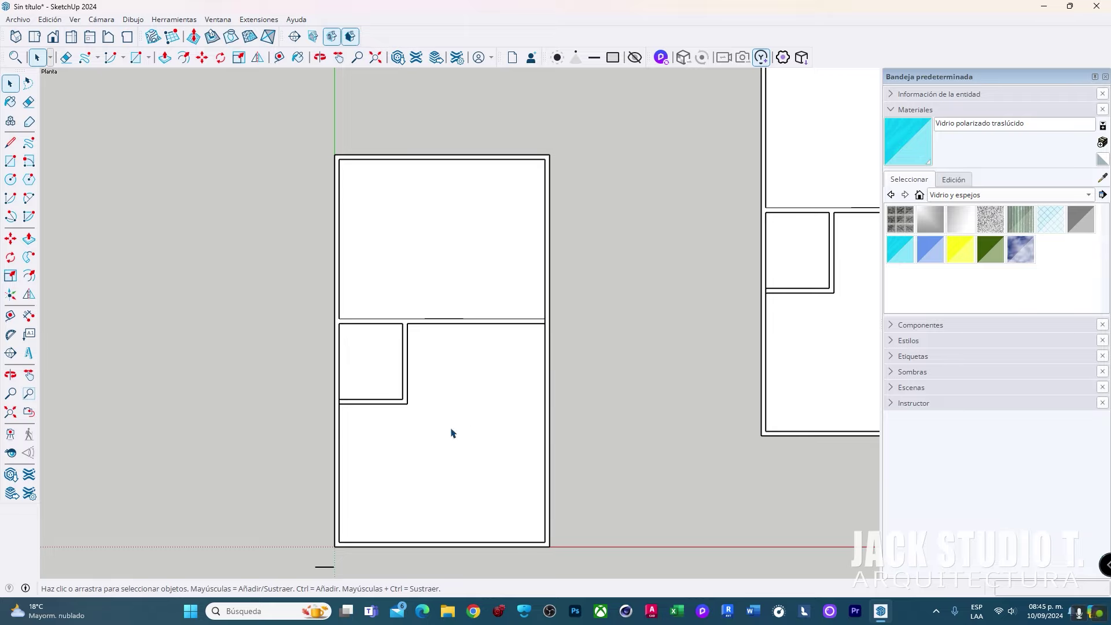
Orbit from the flat plan to a steep 3D angle over the shop
{"action": "mouse_move", "coordinate": [509, 416]}
{"action": "middle_mouse_down"}
{"action": "mouse_move", "coordinate": [437, 311]}
{"action": "mouse_move", "coordinate": [446, 414]}
{"action": "middle_mouse_up"}
{"action": "scroll", "coordinate": [446, 414], "scroll_direction": "up", "scroll_amount": 3}
{"action": "scroll", "coordinate": [422, 324], "scroll_direction": "down", "scroll_amount": 3}
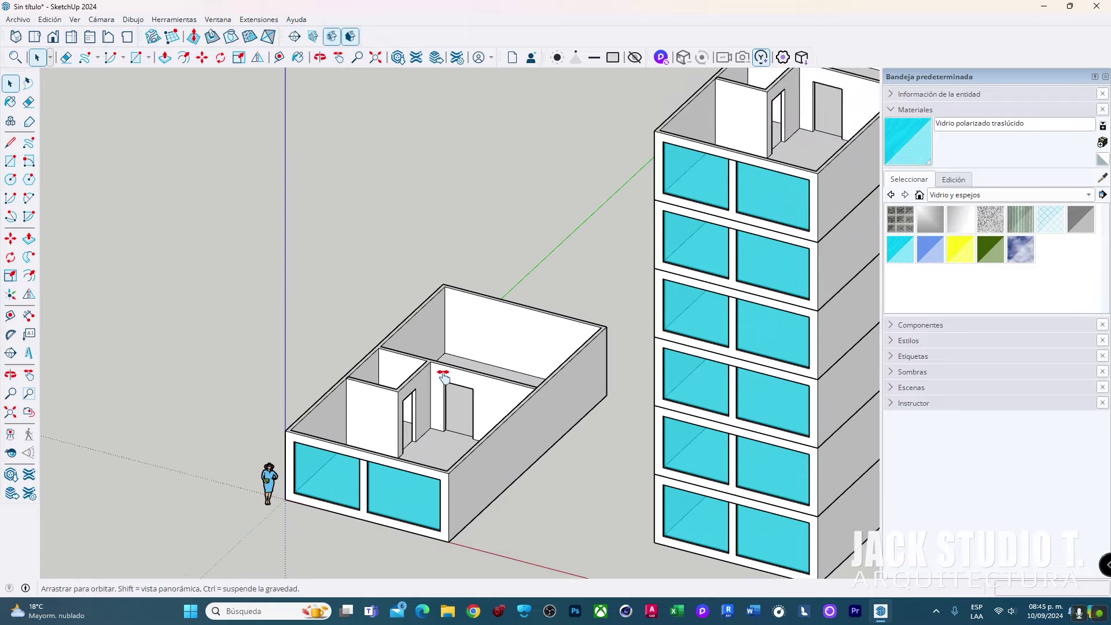
{"action": "scroll", "coordinate": [521, 277], "scroll_direction": "up", "scroll_amount": 1}
{"action": "scroll", "coordinate": [549, 259], "scroll_direction": "up", "scroll_amount": 2}
{"action": "mouse_move", "coordinate": [436, 394]}
{"action": "middle_mouse_down"}
{"action": "mouse_move", "coordinate": [496, 436]}
{"action": "mouse_move", "coordinate": [482, 313]}
{"action": "mouse_move", "coordinate": [501, 352]}
{"action": "mouse_move", "coordinate": [541, 379]}
{"action": "mouse_move", "coordinate": [539, 347]}
{"action": "mouse_move", "coordinate": [522, 358]}
{"action": "mouse_move", "coordinate": [540, 332]}
{"action": "mouse_move", "coordinate": [464, 235]}
{"action": "mouse_move", "coordinate": [264, 178]}
{"action": "middle_mouse_up"}
{"action": "scroll", "coordinate": [540, 332], "scroll_direction": "up", "scroll_amount": 3}
{"action": "scroll", "coordinate": [533, 430], "scroll_direction": "down", "scroll_amount": 3}
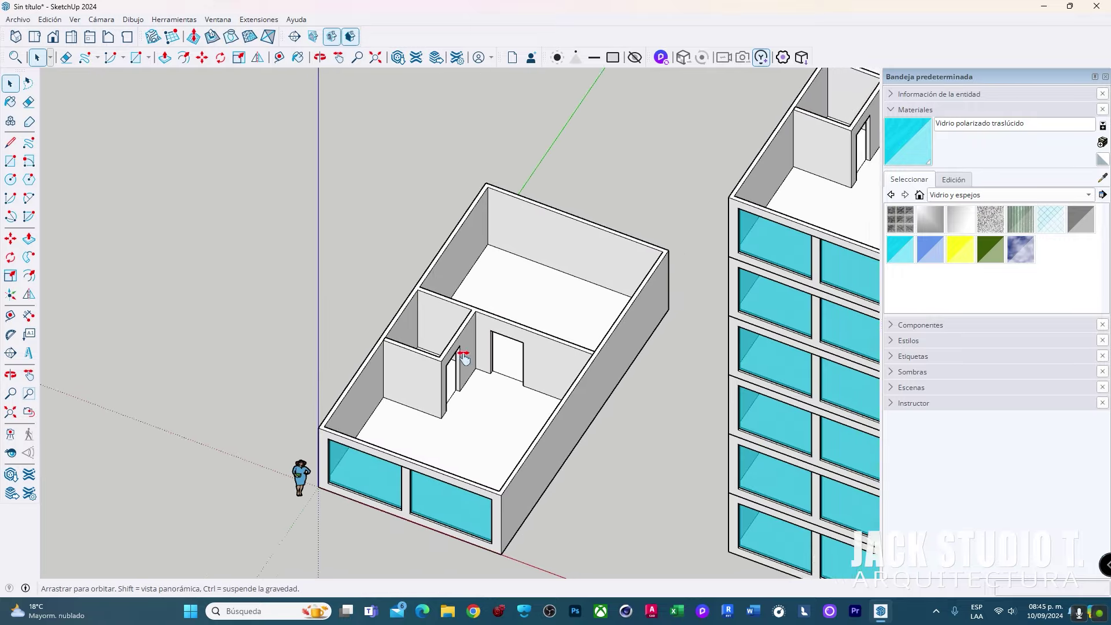
{"action": "mouse_move", "coordinate": [461, 355]}
{"action": "middle_mouse_down"}
{"action": "mouse_move", "coordinate": [504, 363]}
{"action": "mouse_move", "coordinate": [428, 322]}
{"action": "mouse_move", "coordinate": [385, 258]}
{"action": "mouse_move", "coordinate": [404, 355]}
{"action": "mouse_move", "coordinate": [808, 164]}
{"action": "mouse_move", "coordinate": [442, 340]}
{"action": "mouse_move", "coordinate": [330, 372]}
{"action": "mouse_move", "coordinate": [491, 324]}
{"action": "mouse_move", "coordinate": [542, 339]}
{"action": "mouse_move", "coordinate": [506, 372]}
{"action": "mouse_move", "coordinate": [498, 340]}
{"action": "middle_mouse_up"}
{"action": "scroll", "coordinate": [503, 362], "scroll_direction": "up", "scroll_amount": 3}
{"action": "key", "text": "space"}
{"action": "scroll", "coordinate": [480, 369], "scroll_direction": "up", "scroll_amount": 3}
{"action": "scroll", "coordinate": [480, 368], "scroll_direction": "down", "scroll_amount": 4}
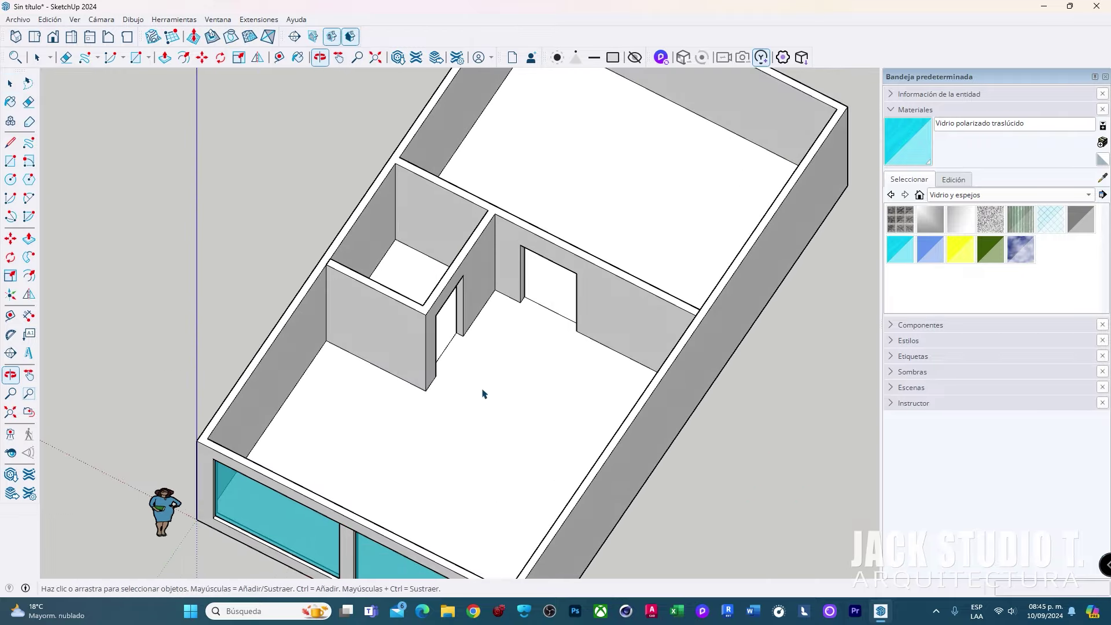
{"action": "mouse_move", "coordinate": [484, 389]}
{"action": "middle_mouse_down"}
{"action": "mouse_move", "coordinate": [508, 266]}
{"action": "mouse_move", "coordinate": [509, 323]}
{"action": "mouse_move", "coordinate": [347, 273]}
{"action": "mouse_move", "coordinate": [556, 214]}
{"action": "mouse_move", "coordinate": [464, 286]}
{"action": "mouse_move", "coordinate": [481, 272]}
{"action": "middle_mouse_up"}
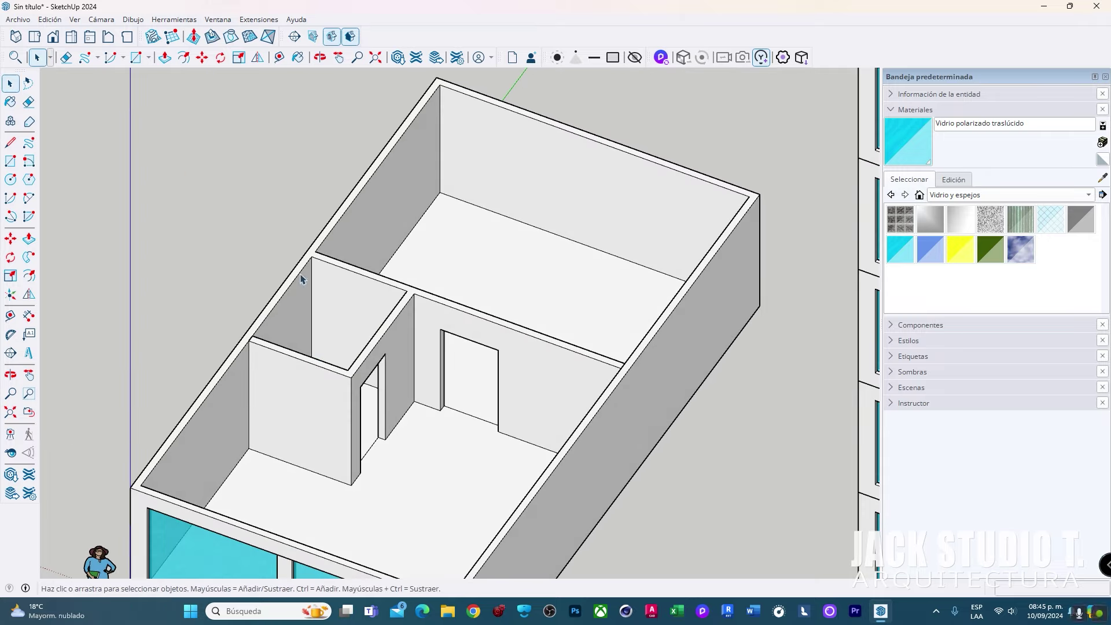
{"action": "scroll", "coordinate": [433, 213], "scroll_direction": "down", "scroll_amount": 2}
Switch the camera to Perspectiva and orbit to a three-quarter view of the shop
{"action": "left_click", "coordinate": [102, 19]}
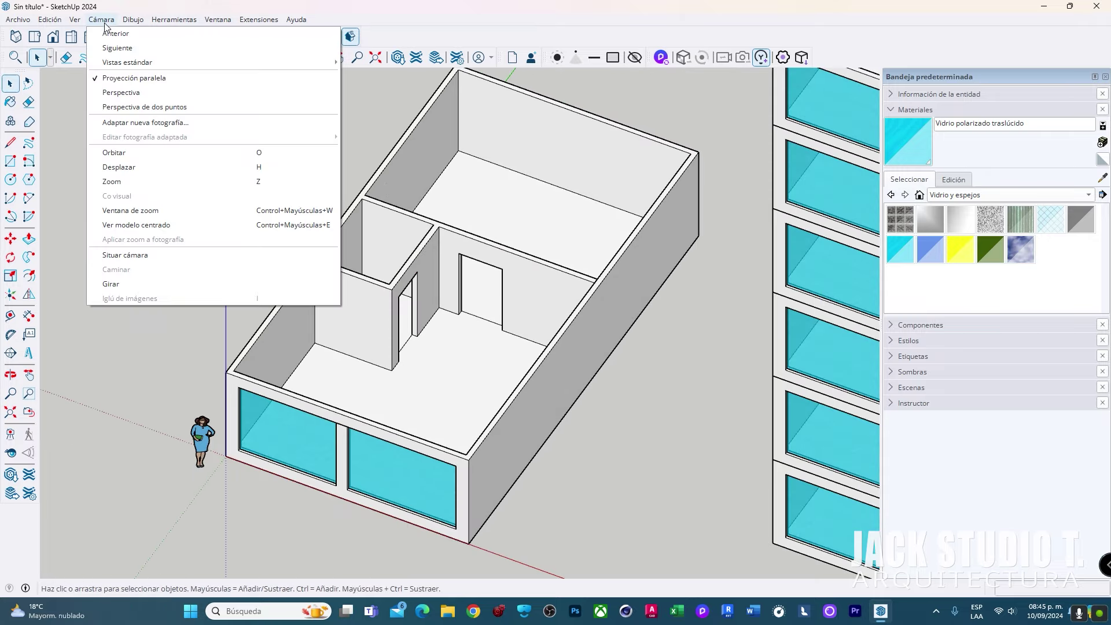
{"action": "left_click", "coordinate": [140, 94]}
{"action": "middle_click_drag", "start_coordinate": [183, 157], "coordinate": [309, 129]}
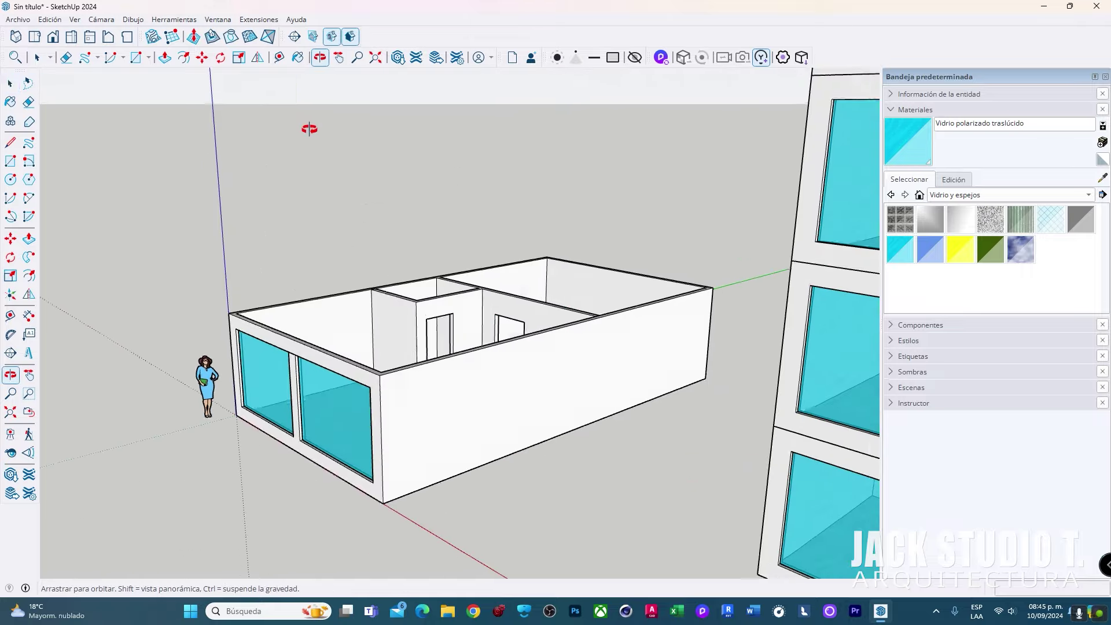
{"action": "left_click_drag", "start_coordinate": [309, 129], "coordinate": [173, 87]}
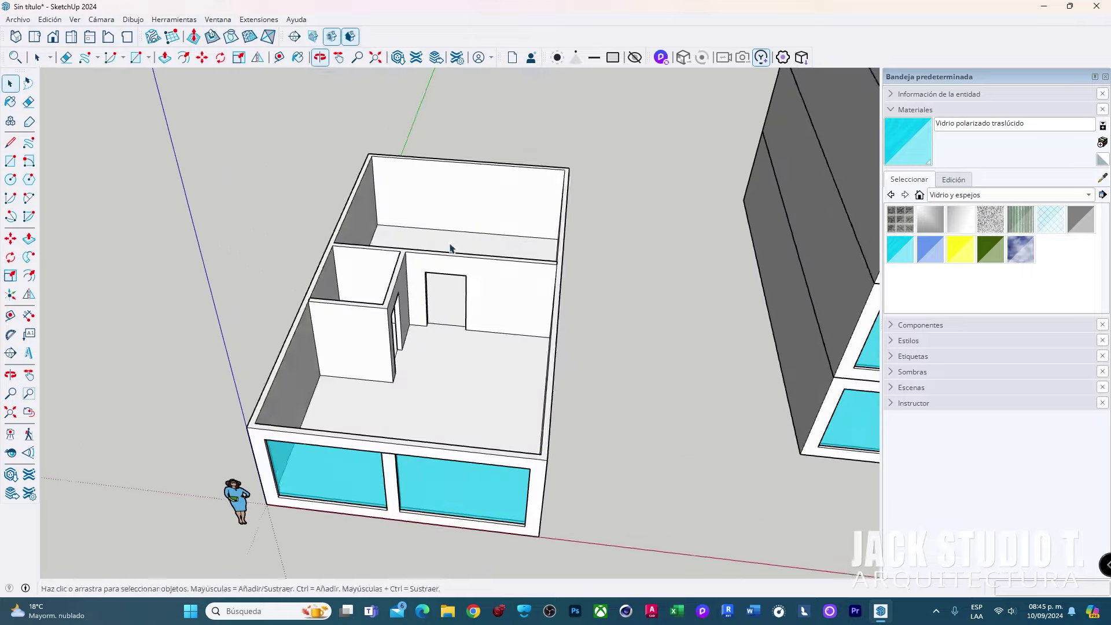
{"action": "key", "text": "space"}
{"action": "left_click", "coordinate": [101, 19]}
{"action": "mouse_move", "coordinate": [100, 19]}
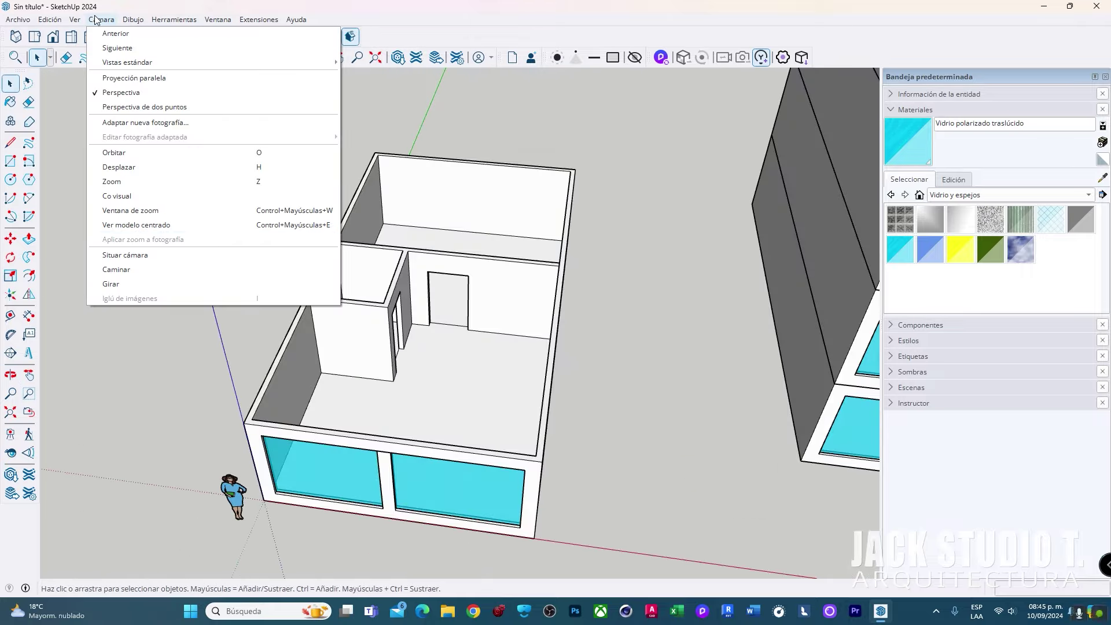
{"action": "left_click", "coordinate": [547, 377]}
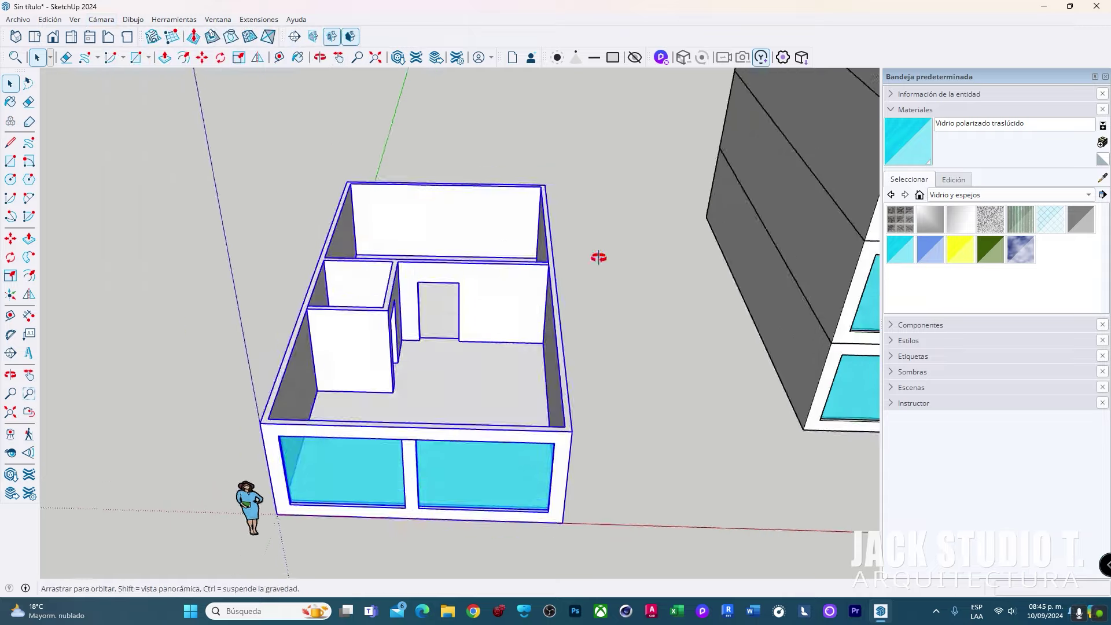
{"action": "middle_click_drag", "start_coordinate": [594, 255], "coordinate": [520, 345]}
{"action": "scroll", "coordinate": [520, 344], "scroll_direction": "up", "scroll_amount": 3}
{"action": "scroll", "coordinate": [437, 317], "scroll_direction": "up", "scroll_amount": 2}
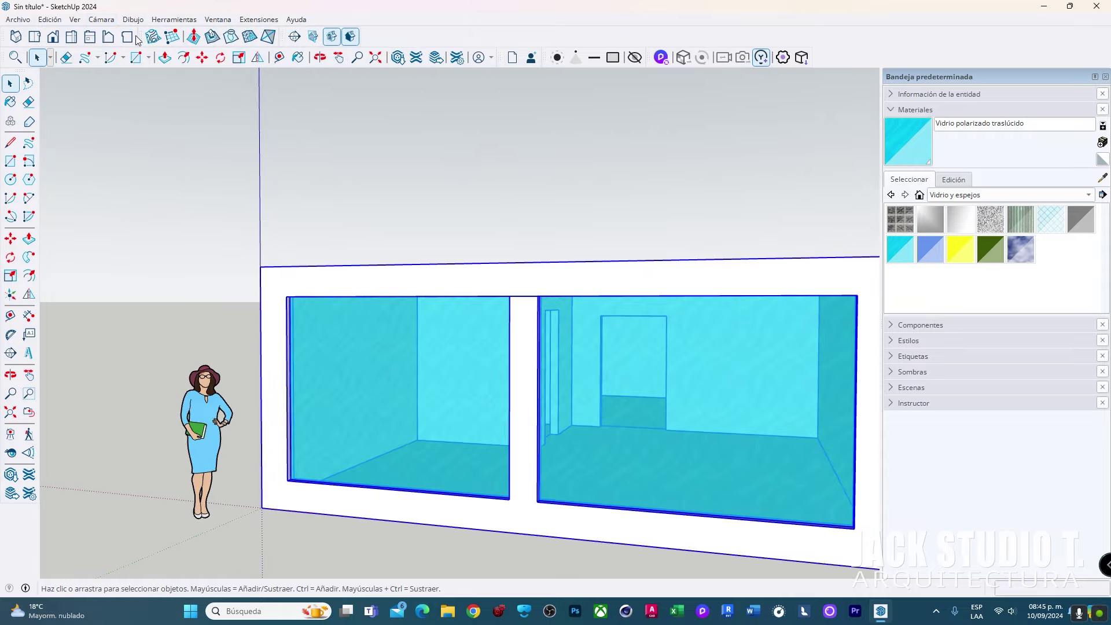
{"action": "scroll", "coordinate": [529, 295], "scroll_direction": "down", "scroll_amount": 5}
{"action": "mouse_move", "coordinate": [483, 389]}
{"action": "middle_mouse_down"}
{"action": "mouse_move", "coordinate": [384, 330]}
{"action": "mouse_move", "coordinate": [563, 412]}
{"action": "mouse_move", "coordinate": [518, 329]}
{"action": "middle_mouse_up"}
{"action": "scroll", "coordinate": [569, 330], "scroll_direction": "down", "scroll_amount": 3}
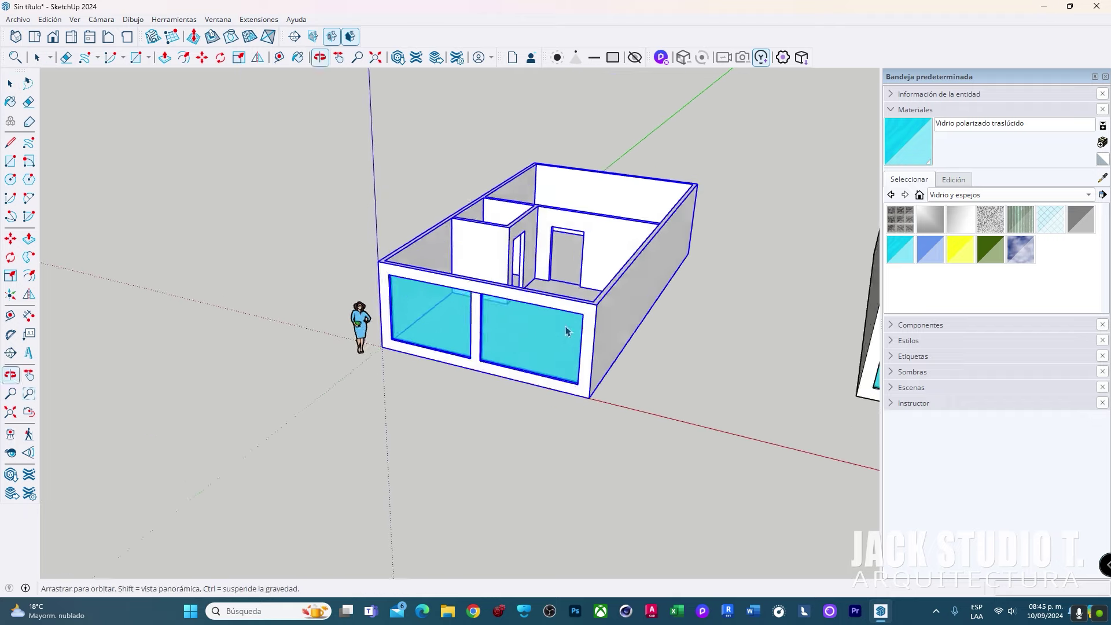
{"action": "scroll", "coordinate": [566, 367], "scroll_direction": "down", "scroll_amount": 2}
Draw a ground rectangle in front of the tower and extrude it into a tall box
{"action": "scroll", "coordinate": [462, 431], "scroll_direction": "up", "scroll_amount": 1}
{"action": "key", "text": "r"}
{"action": "left_click", "coordinate": [359, 451]}
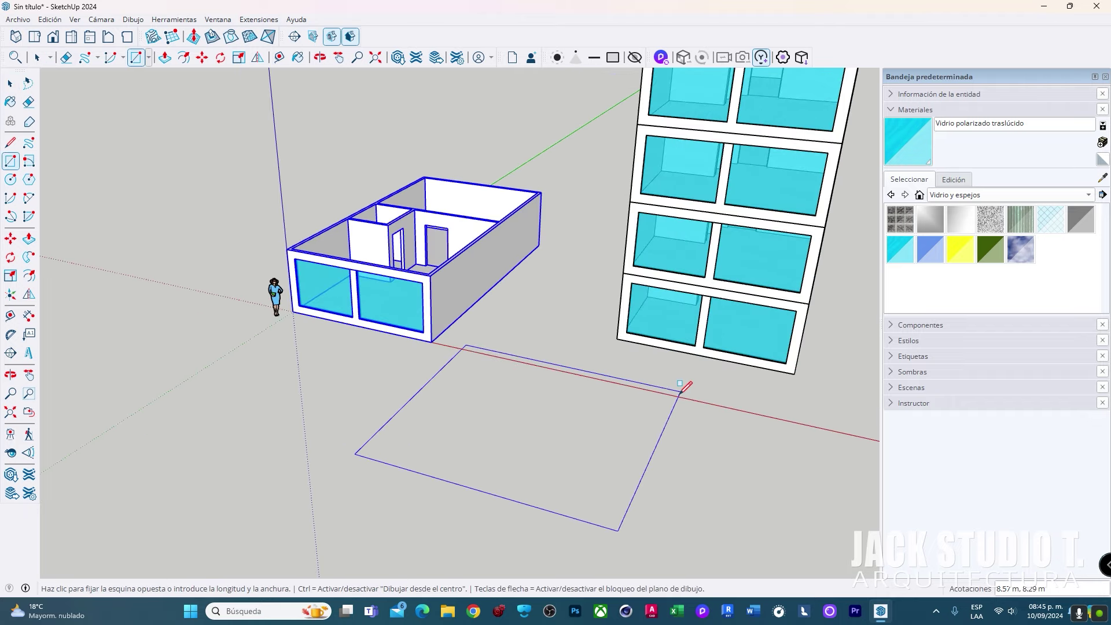
{"action": "left_click", "coordinate": [703, 408]}
{"action": "key", "text": "p"}
{"action": "left_click_drag", "start_coordinate": [516, 449], "coordinate": [515, 354]}
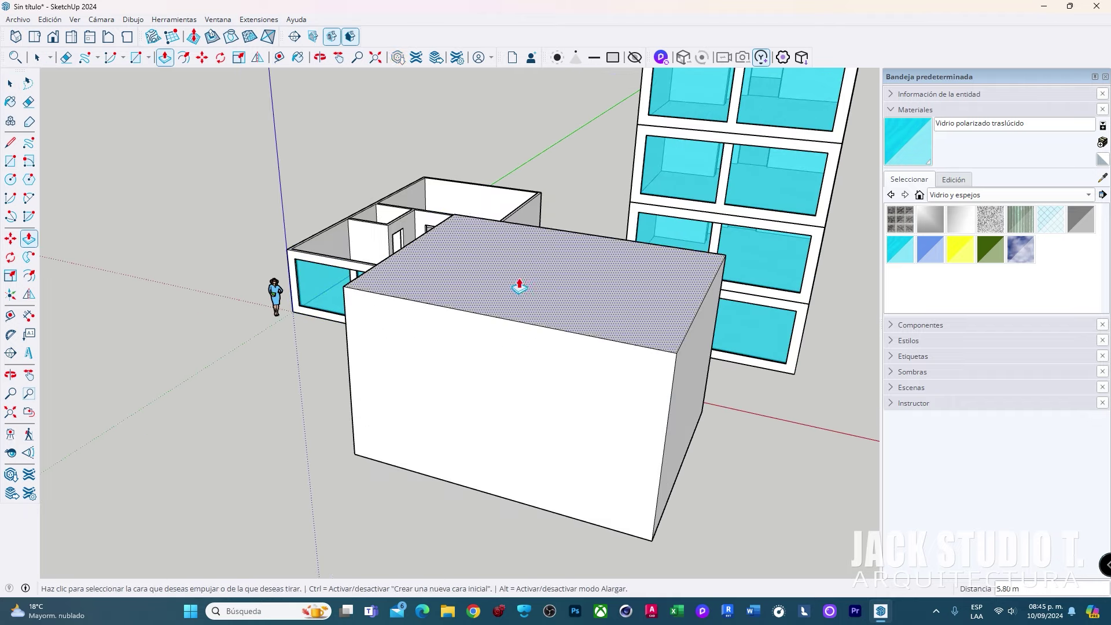
{"action": "key", "text": "space"}
{"action": "left_click", "coordinate": [508, 306]}
Select the new box's top face
{"action": "triple_click", "coordinate": [508, 307]}
{"action": "right_click", "coordinate": [508, 307]}
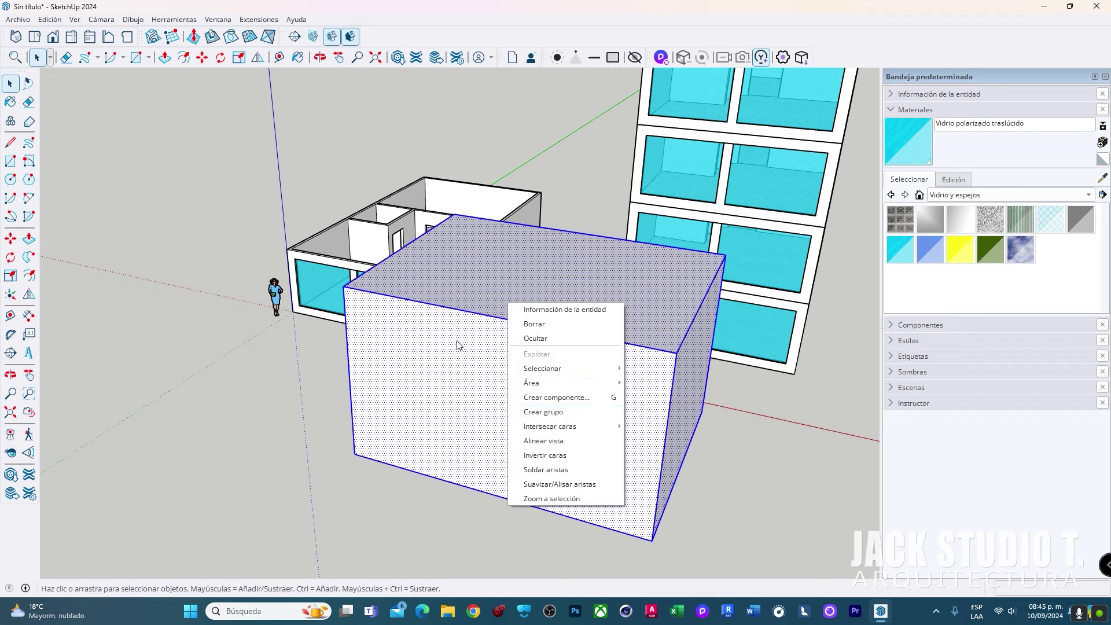
{"action": "left_click", "coordinate": [496, 302]}
{"action": "scroll", "coordinate": [492, 302], "scroll_direction": "up", "scroll_amount": 3}
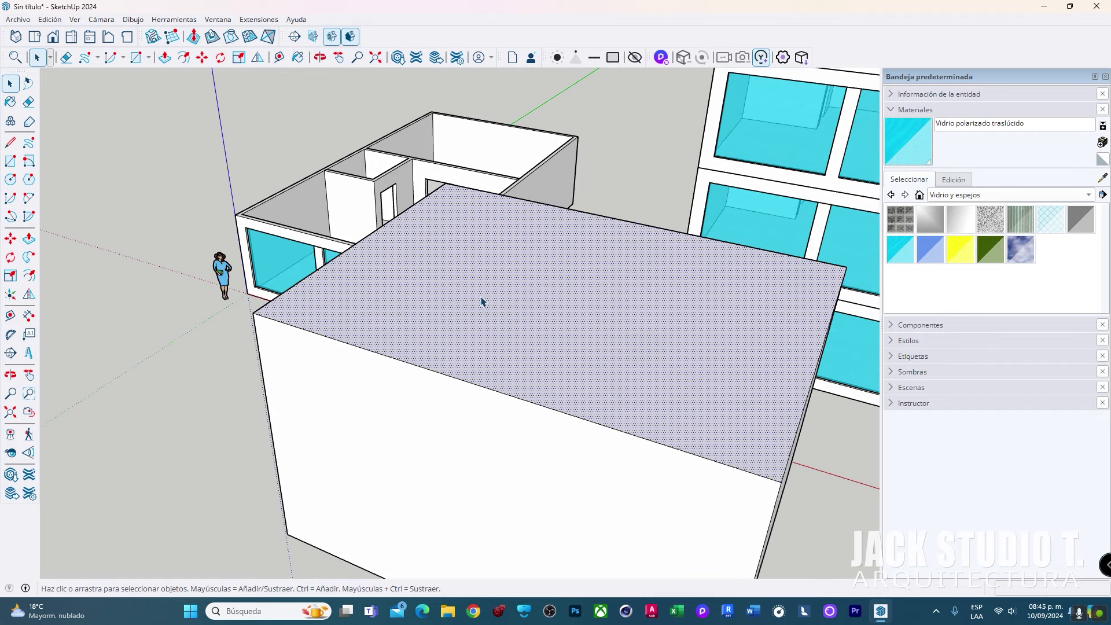
Start rotating the box about its top face, then cancel the rotation
{"action": "key", "text": "q"}
{"action": "key", "text": "space"}
{"action": "key", "text": "q"}
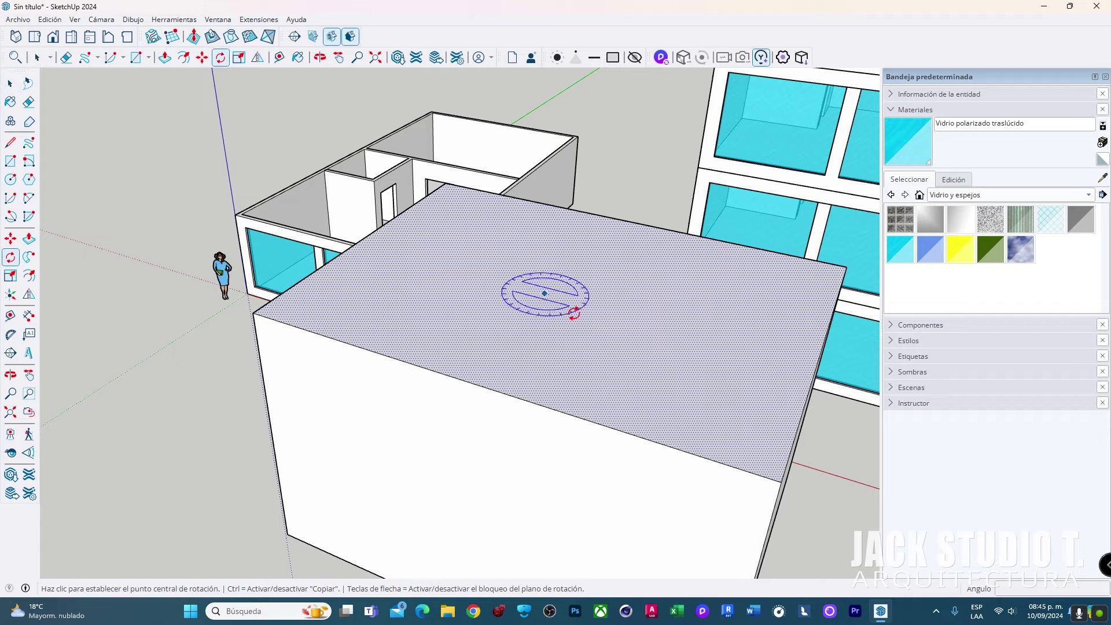
{"action": "left_click", "coordinate": [564, 298]}
{"action": "left_click", "coordinate": [692, 402]}
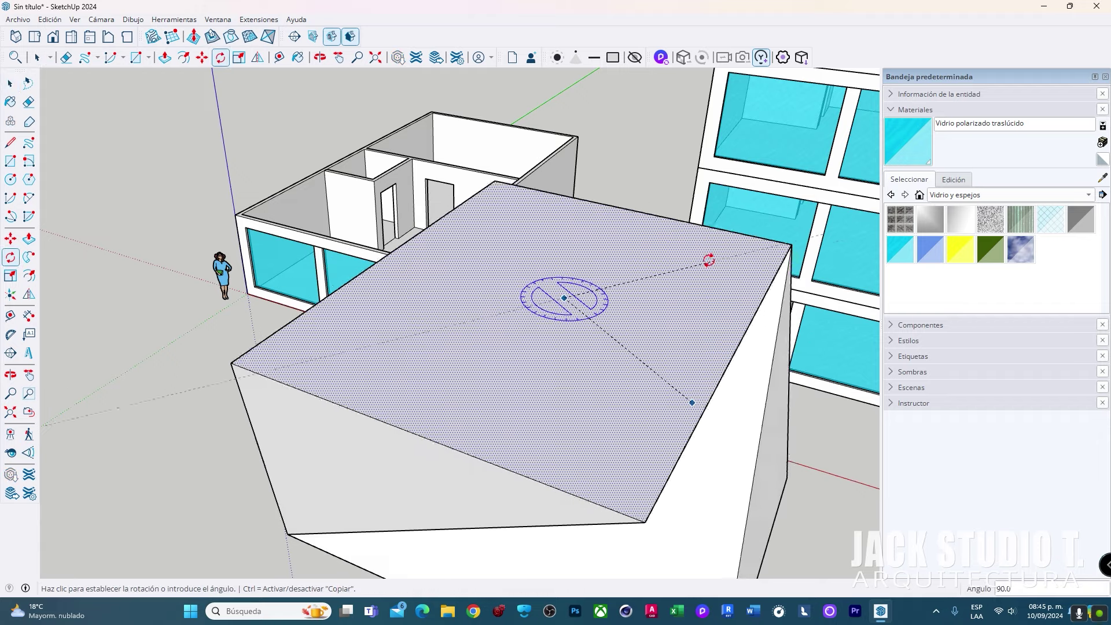
{"action": "mouse_move", "coordinate": [606, 255]}
{"action": "middle_mouse_down"}
{"action": "mouse_move", "coordinate": [538, 244]}
{"action": "mouse_move", "coordinate": [496, 285]}
{"action": "mouse_move", "coordinate": [596, 330]}
{"action": "middle_mouse_up"}
{"action": "key", "text": "Escape"}
Push the box's top face down so the box is 3.00 m tall
{"action": "scroll", "coordinate": [550, 325], "scroll_direction": "up", "scroll_amount": 2}
{"action": "key", "text": "p"}
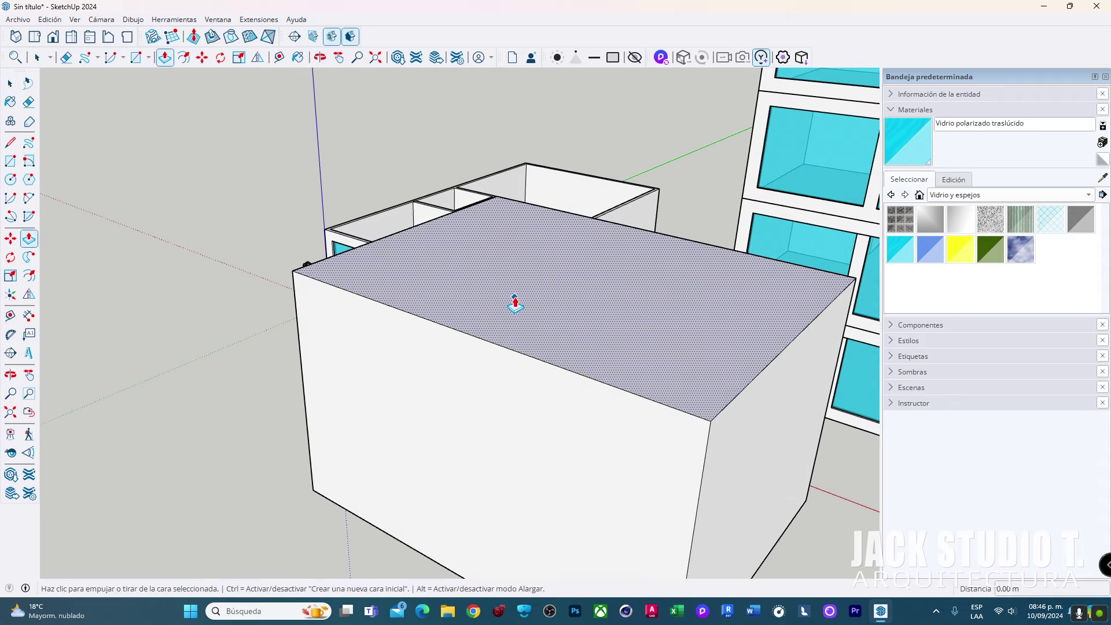
{"action": "left_click", "coordinate": [490, 313]}
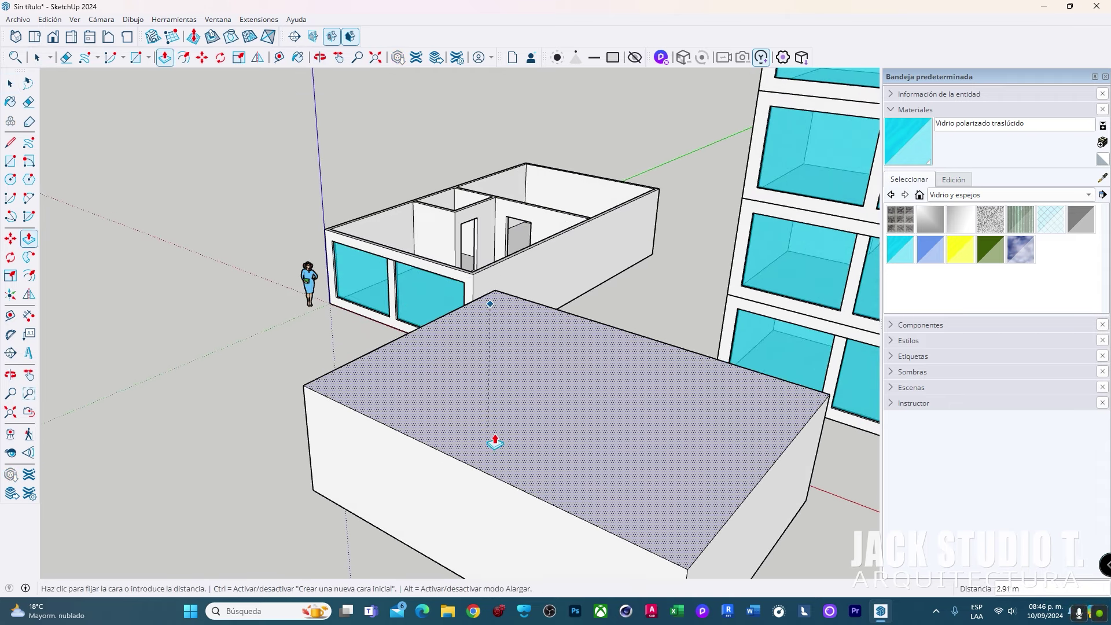
{"action": "left_click", "coordinate": [496, 445]}
{"action": "middle_click_drag", "start_coordinate": [523, 404], "coordinate": [522, 409]}
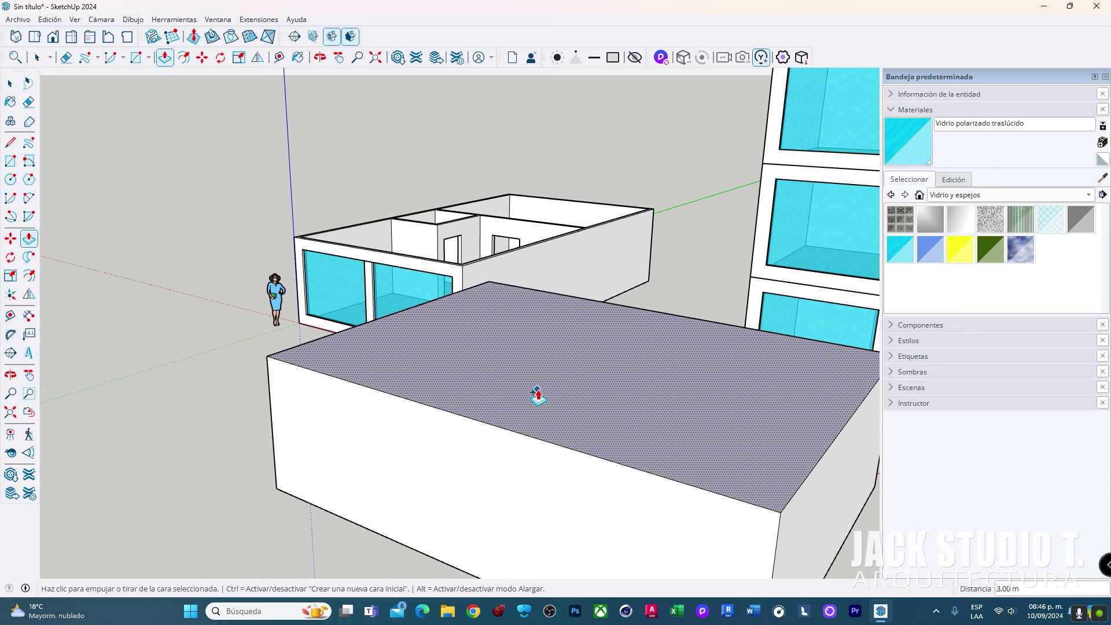
Add a new 0.60 m layer on the top face with Ctrl+Push/Pull
{"action": "left_click", "coordinate": [531, 403]}
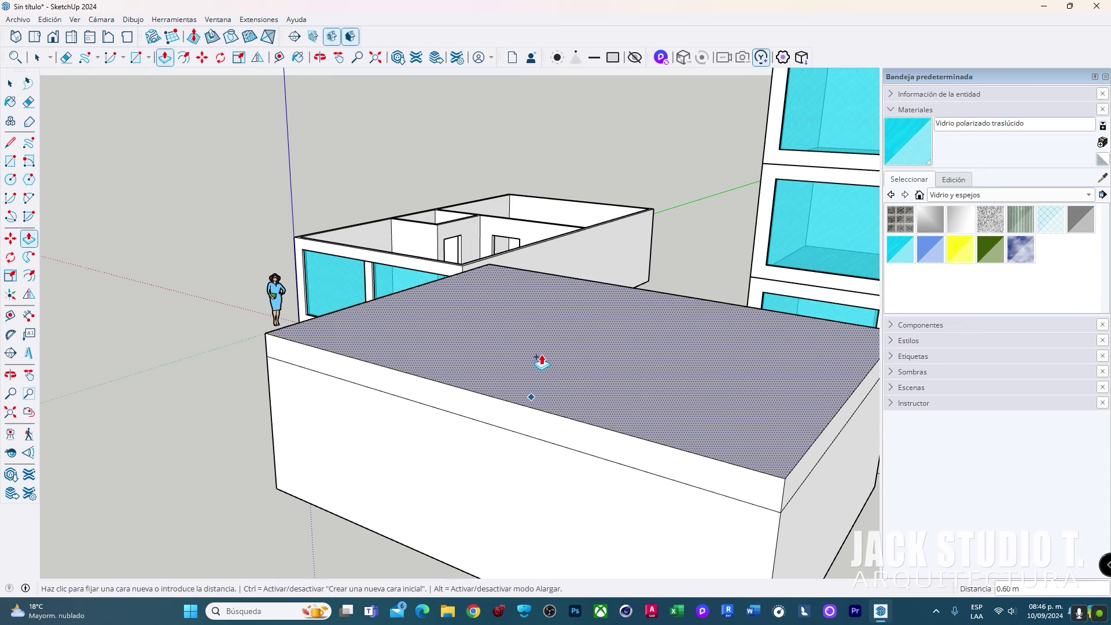
{"action": "mouse_move", "coordinate": [542, 310]}
{"action": "middle_mouse_down"}
{"action": "mouse_move", "coordinate": [689, 322]}
{"action": "mouse_move", "coordinate": [156, 323]}
{"action": "mouse_move", "coordinate": [99, 364]}
{"action": "mouse_move", "coordinate": [567, 340]}
{"action": "mouse_move", "coordinate": [330, 451]}
{"action": "mouse_move", "coordinate": [223, 446]}
{"action": "mouse_move", "coordinate": [272, 372]}
{"action": "mouse_move", "coordinate": [347, 183]}
{"action": "mouse_move", "coordinate": [432, 363]}
{"action": "mouse_move", "coordinate": [427, 248]}
{"action": "mouse_move", "coordinate": [456, 315]}
{"action": "mouse_move", "coordinate": [208, 337]}
{"action": "mouse_move", "coordinate": [404, 352]}
{"action": "middle_mouse_up"}
{"action": "key", "text": "space"}
{"action": "left_click", "coordinate": [347, 183]}
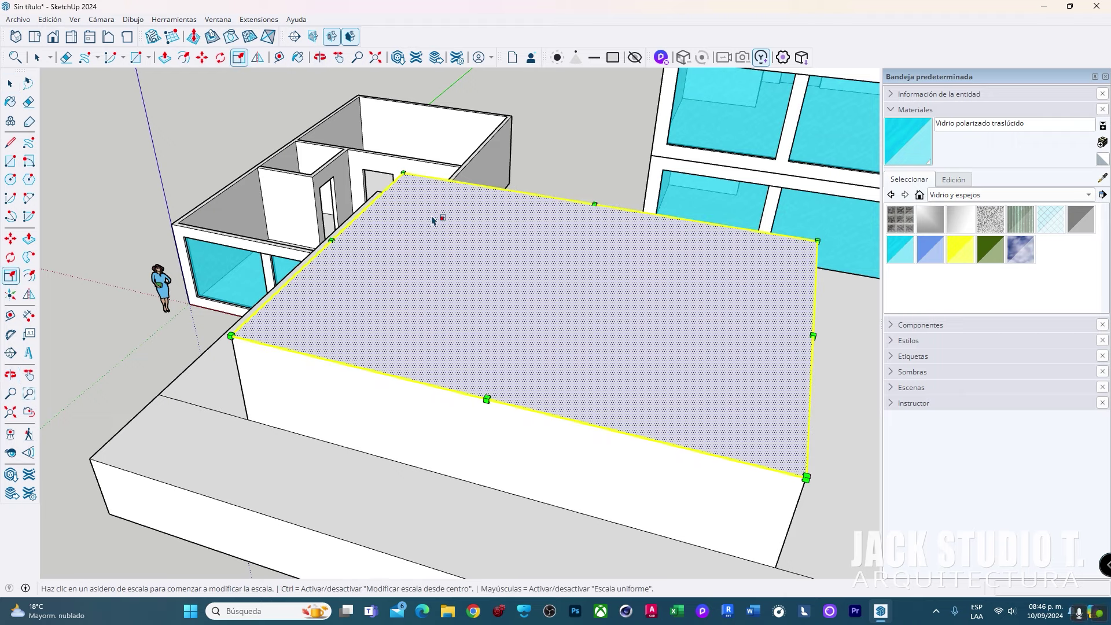
Shrink the top face about its centre with Ctrl-scaling
{"action": "left_click", "coordinate": [403, 172]}
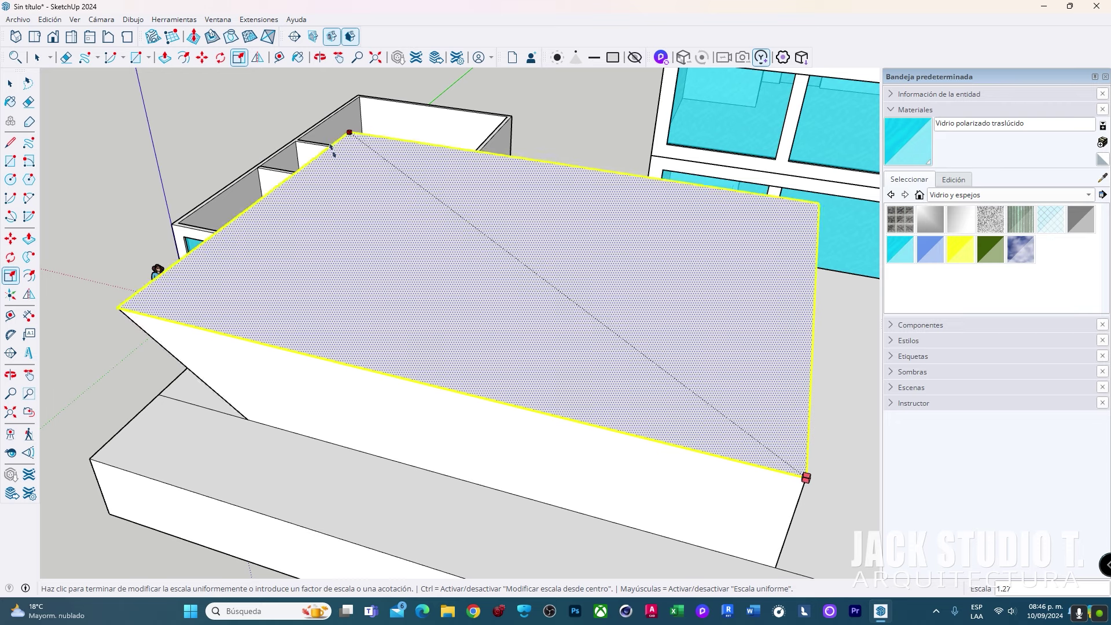
{"action": "key", "text": "ctrl"}
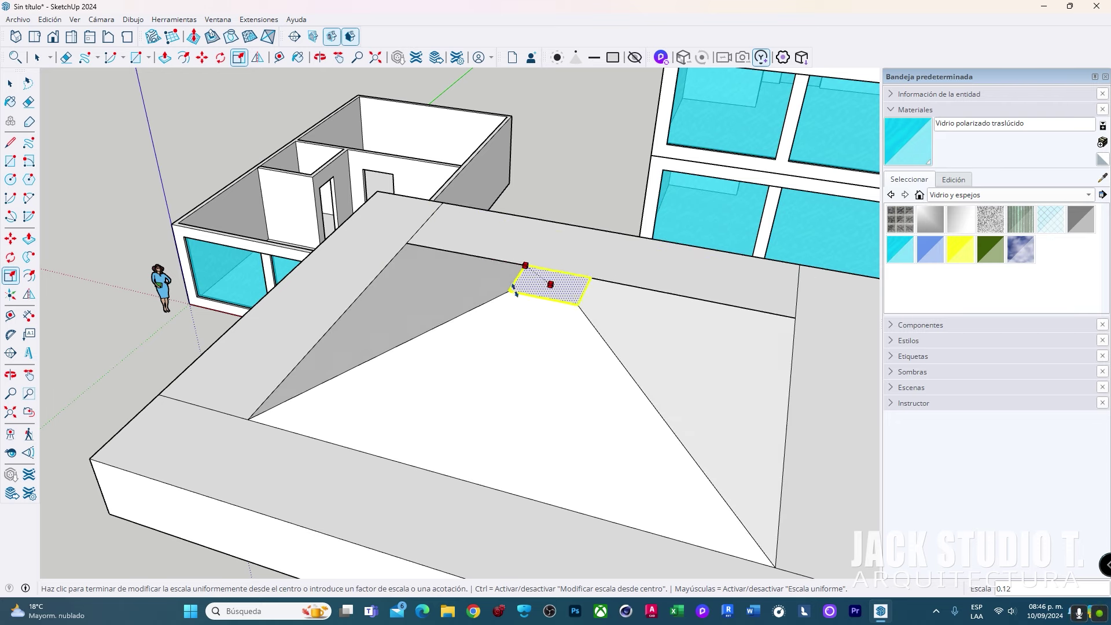
{"action": "left_click", "coordinate": [499, 282]}
{"action": "key", "text": "space"}
Move the small top face upward to form a pyramid apex
{"action": "key", "text": "m"}
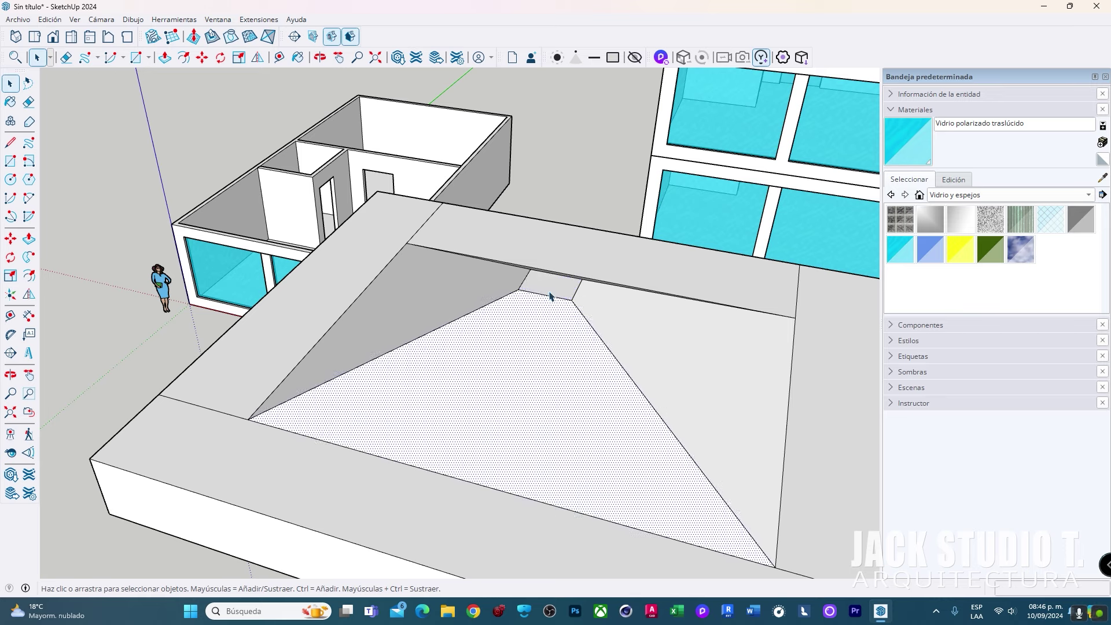
{"action": "mouse_move", "coordinate": [552, 295]}
{"action": "middle_mouse_down"}
{"action": "mouse_move", "coordinate": [566, 265]}
{"action": "mouse_move", "coordinate": [554, 257]}
{"action": "middle_mouse_up"}
{"action": "left_click", "coordinate": [559, 253]}
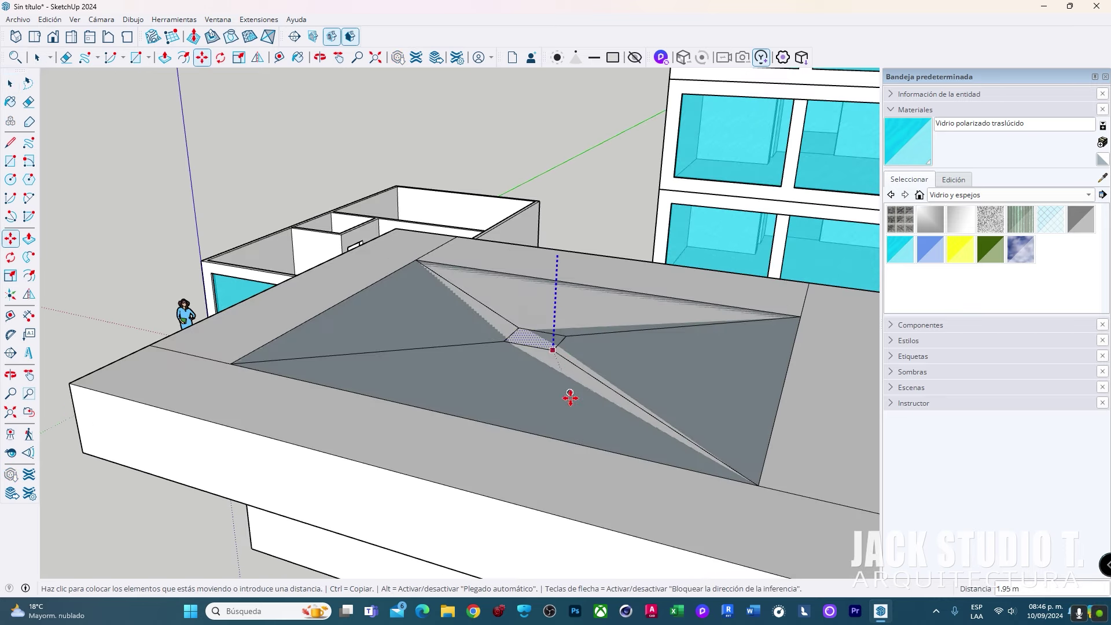
{"action": "left_click", "coordinate": [550, 147]}
{"action": "middle_click_drag", "start_coordinate": [548, 174], "coordinate": [508, 179]}
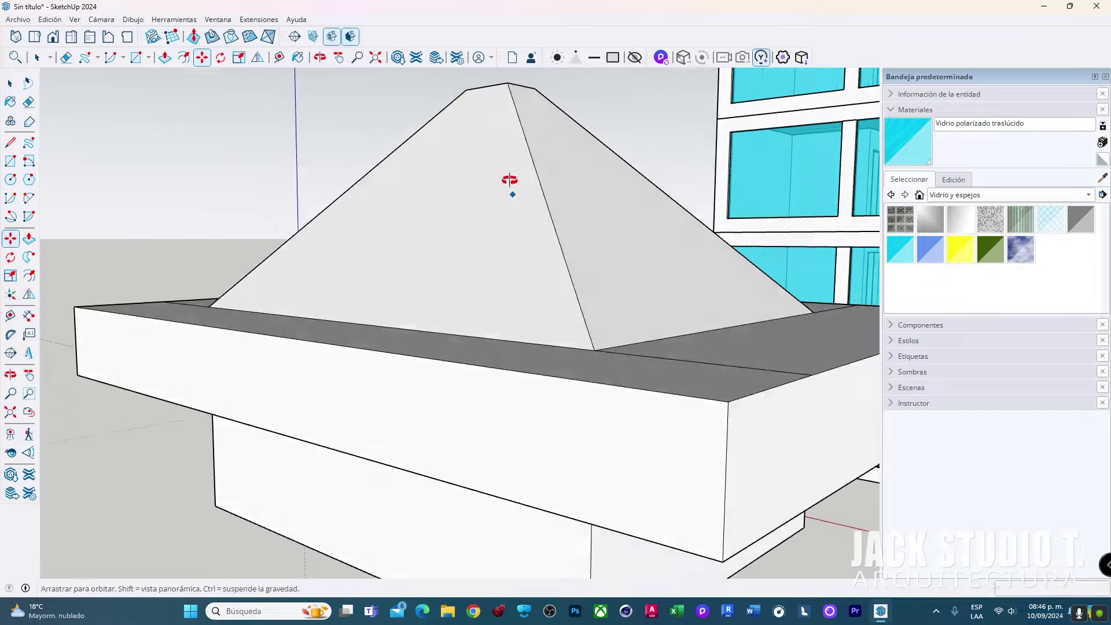
{"action": "scroll", "coordinate": [509, 315], "scroll_direction": "down", "scroll_amount": 3}
Select the box's bottom face and scale it down so the underside tapers
{"action": "middle_click_drag", "start_coordinate": [508, 315], "coordinate": [449, 240]}
{"action": "key", "text": "space"}
{"action": "left_click", "coordinate": [452, 367]}
{"action": "scroll", "coordinate": [484, 385], "scroll_direction": "up", "scroll_amount": 3}
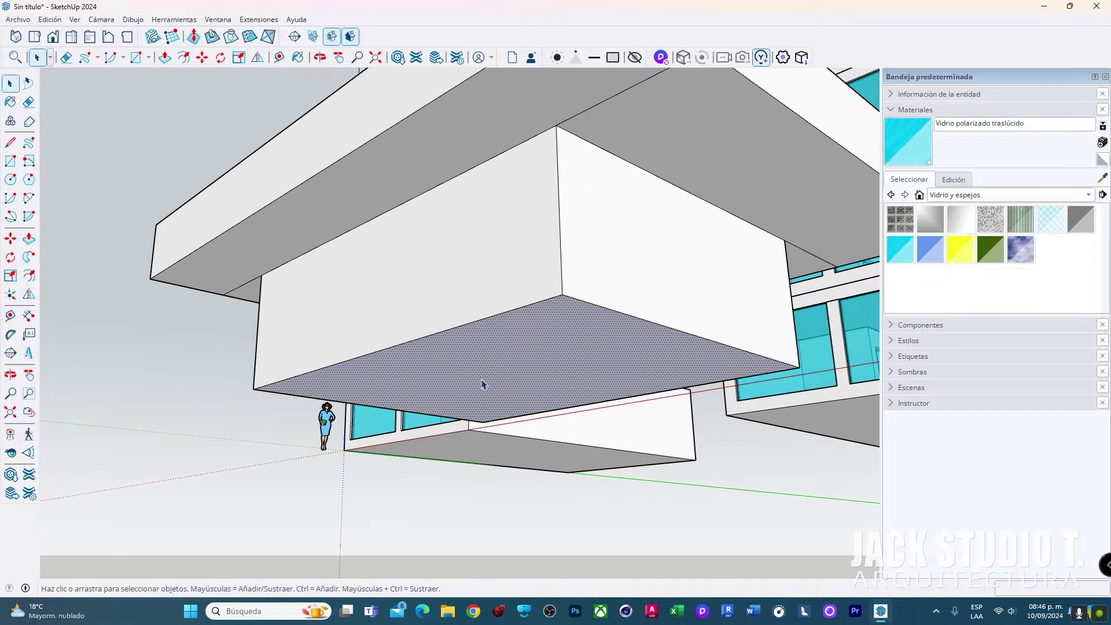
{"action": "key", "text": "s"}
{"action": "left_click", "coordinate": [253, 390]}
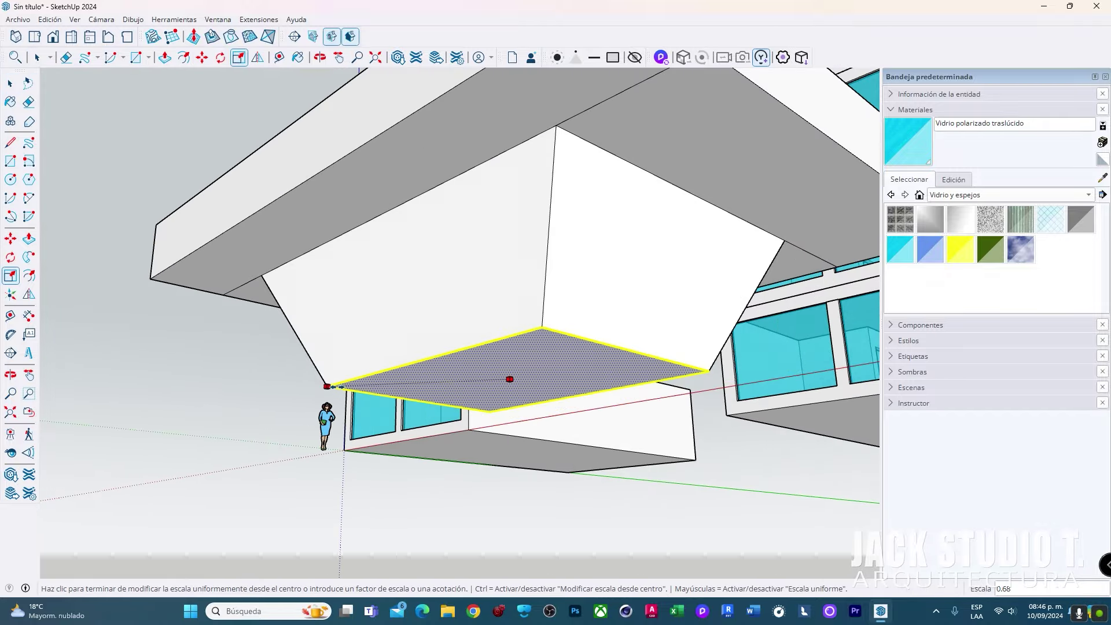
{"action": "left_click", "coordinate": [509, 378]}
{"action": "key", "text": "space"}
Orbit around the pyramid building and select the whole building
{"action": "mouse_move", "coordinate": [555, 346]}
{"action": "middle_mouse_down"}
{"action": "mouse_move", "coordinate": [439, 367]}
{"action": "mouse_move", "coordinate": [461, 355]}
{"action": "mouse_move", "coordinate": [729, 400]}
{"action": "mouse_move", "coordinate": [517, 341]}
{"action": "mouse_move", "coordinate": [372, 364]}
{"action": "middle_mouse_up"}
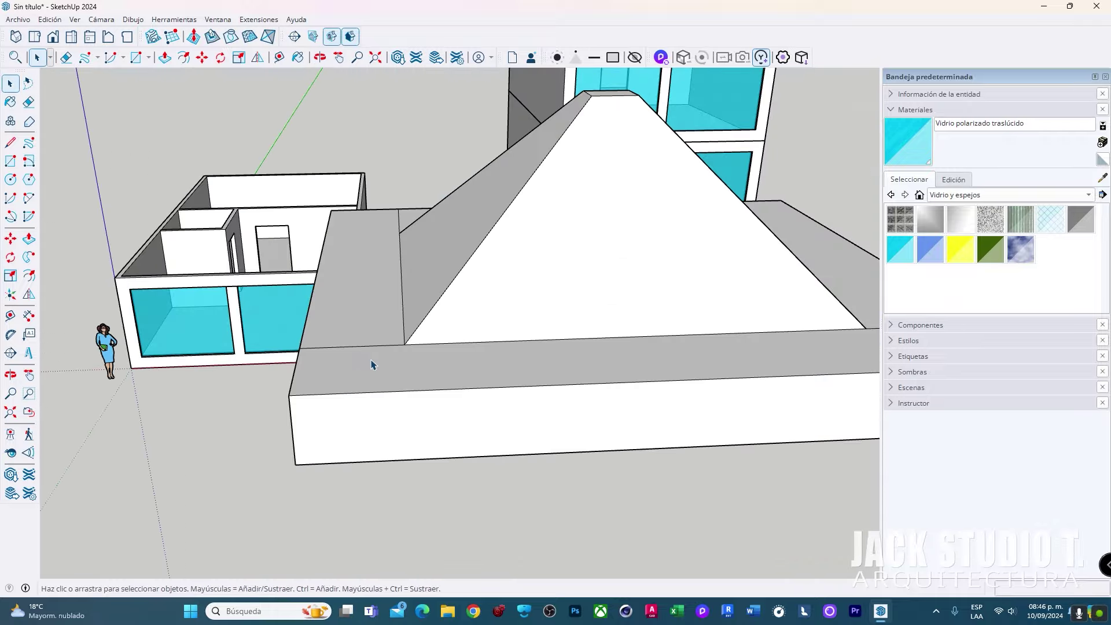
{"action": "middle_click_drag", "start_coordinate": [500, 370], "coordinate": [263, 340]}
{"action": "mouse_move", "coordinate": [478, 368]}
{"action": "middle_mouse_down"}
{"action": "mouse_move", "coordinate": [444, 370]}
{"action": "mouse_move", "coordinate": [503, 365]}
{"action": "middle_mouse_up"}
{"action": "triple_click", "coordinate": [504, 365]}
{"action": "triple_click", "coordinate": [676, 378], "text": "shift"}
{"action": "scroll", "coordinate": [676, 378], "scroll_direction": "down", "scroll_amount": 3}
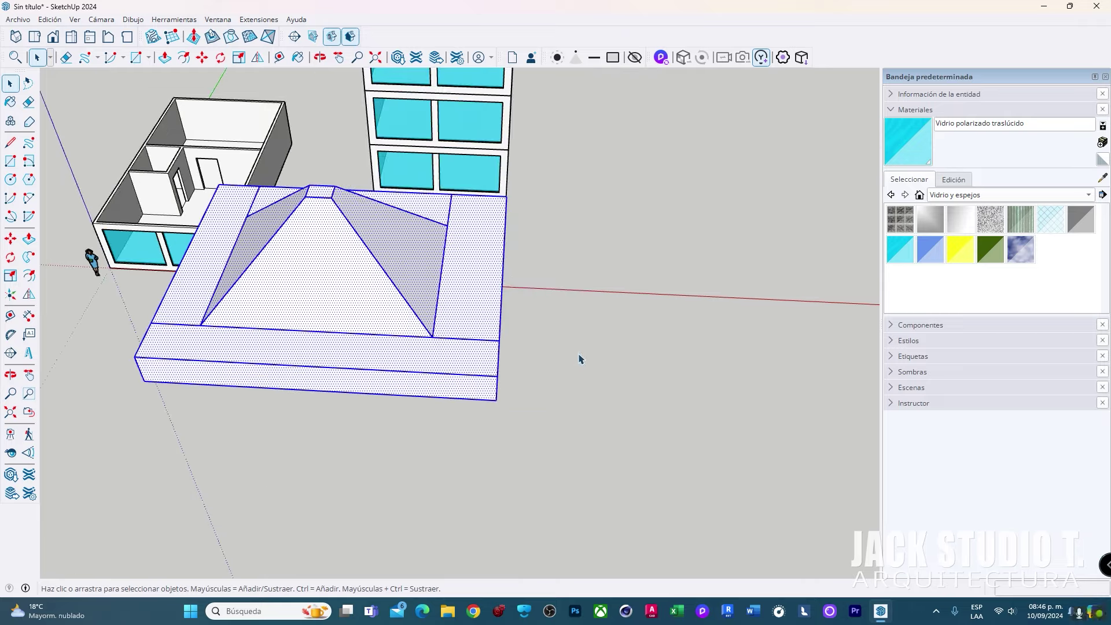
{"action": "key", "text": "e"}
Draw a ground rectangle beside the pyramid building
{"action": "key", "text": "r"}
{"action": "scroll", "coordinate": [555, 320], "scroll_direction": "up", "scroll_amount": 2}
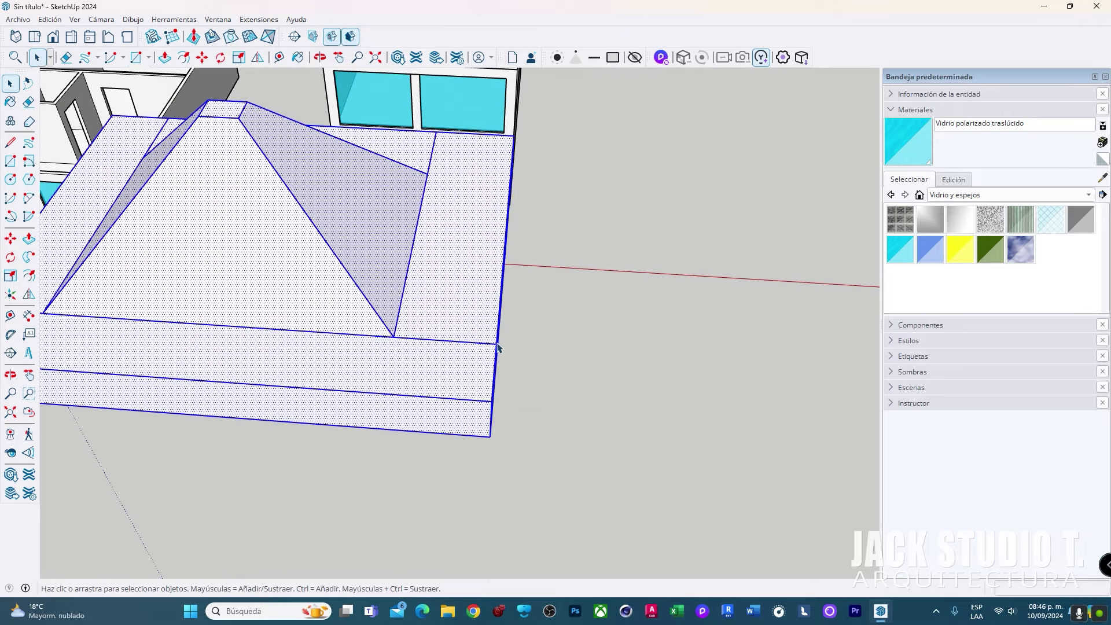
{"action": "left_click", "coordinate": [569, 384]}
{"action": "left_click", "coordinate": [784, 522]}
Extrude the rectangle into a tall box and make it a group
{"action": "key", "text": "p"}
{"action": "left_click", "coordinate": [703, 447]}
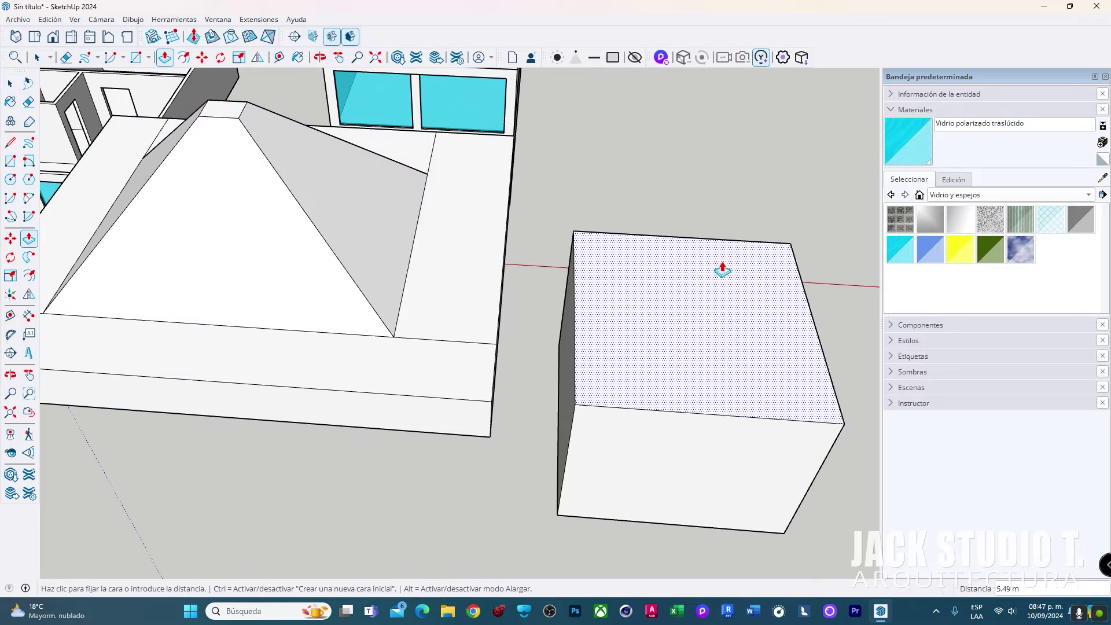
{"action": "left_click", "coordinate": [624, 333]}
{"action": "key", "text": "space"}
{"action": "double_click", "coordinate": [624, 334]}
{"action": "right_click", "coordinate": [624, 333]}
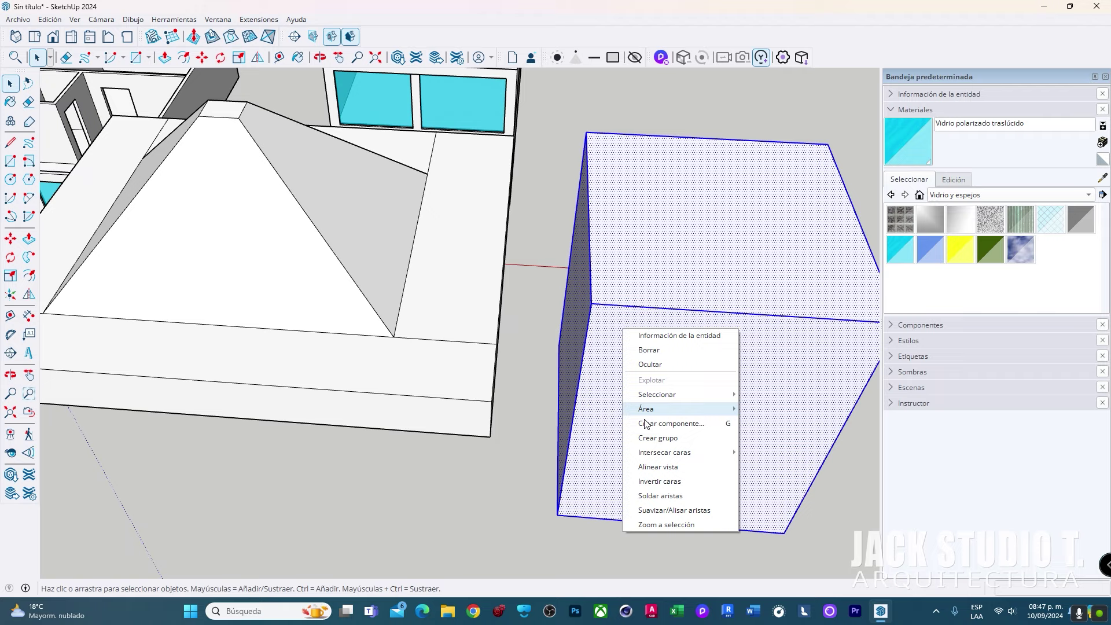
{"action": "left_click", "coordinate": [670, 443]}
{"action": "scroll", "coordinate": [668, 443], "scroll_direction": "down", "scroll_amount": 3}
{"action": "mouse_move", "coordinate": [667, 444]}
{"action": "middle_mouse_down"}
{"action": "mouse_move", "coordinate": [640, 480]}
{"action": "mouse_move", "coordinate": [607, 461]}
{"action": "middle_mouse_up"}
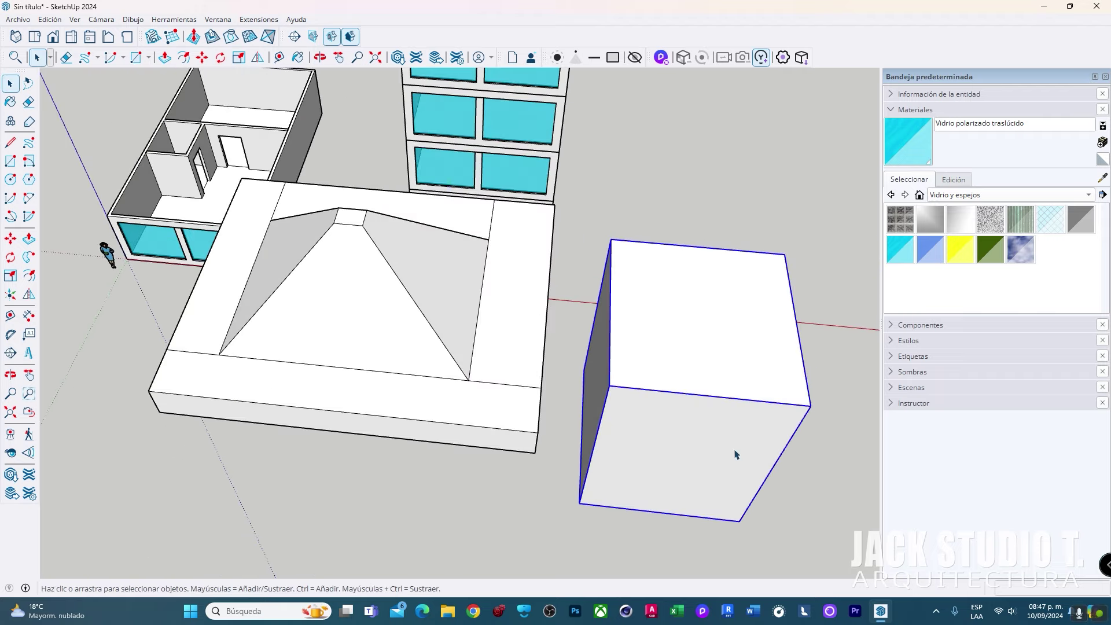
Move the tall box group against the pyramid building
{"action": "key", "text": "m"}
{"action": "middle_click_drag", "start_coordinate": [735, 455], "coordinate": [740, 478]}
{"action": "left_click", "coordinate": [785, 409]}
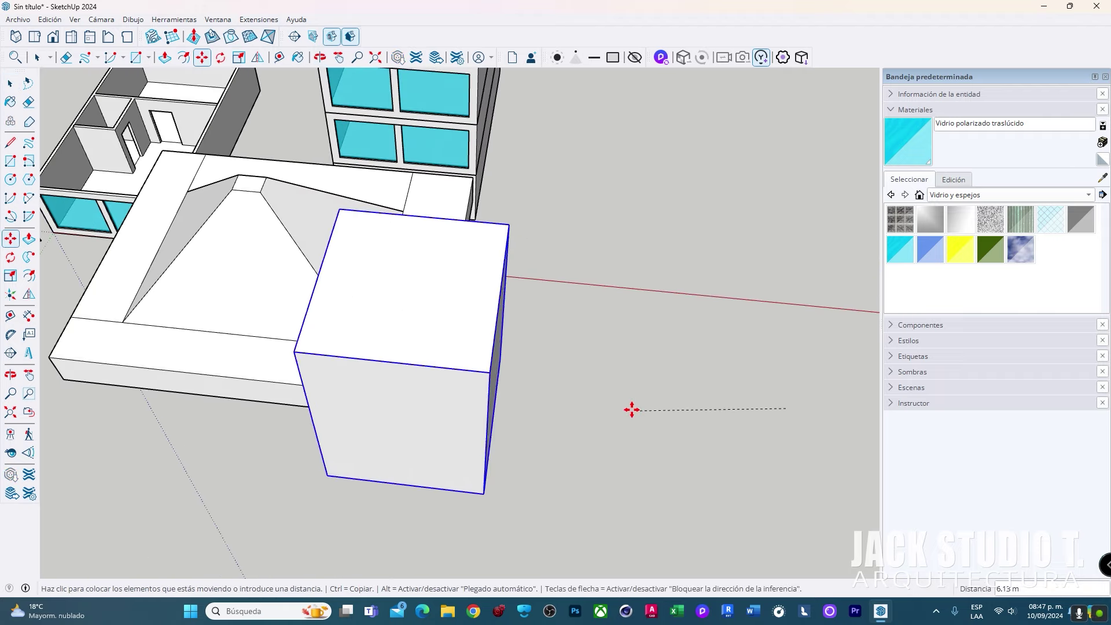
{"action": "left_click", "coordinate": [595, 399]}
{"action": "mouse_move", "coordinate": [260, 367]}
{"action": "middle_mouse_down"}
{"action": "mouse_move", "coordinate": [654, 270]}
{"action": "mouse_move", "coordinate": [520, 243]}
{"action": "mouse_move", "coordinate": [265, 309]}
{"action": "mouse_move", "coordinate": [598, 300]}
{"action": "mouse_move", "coordinate": [441, 318]}
{"action": "mouse_move", "coordinate": [377, 372]}
{"action": "mouse_move", "coordinate": [278, 367]}
{"action": "mouse_move", "coordinate": [597, 322]}
{"action": "middle_mouse_up"}
{"action": "key", "text": "space"}
Intersect the tall box with the model, then delete the box
{"action": "right_click", "coordinate": [588, 320]}
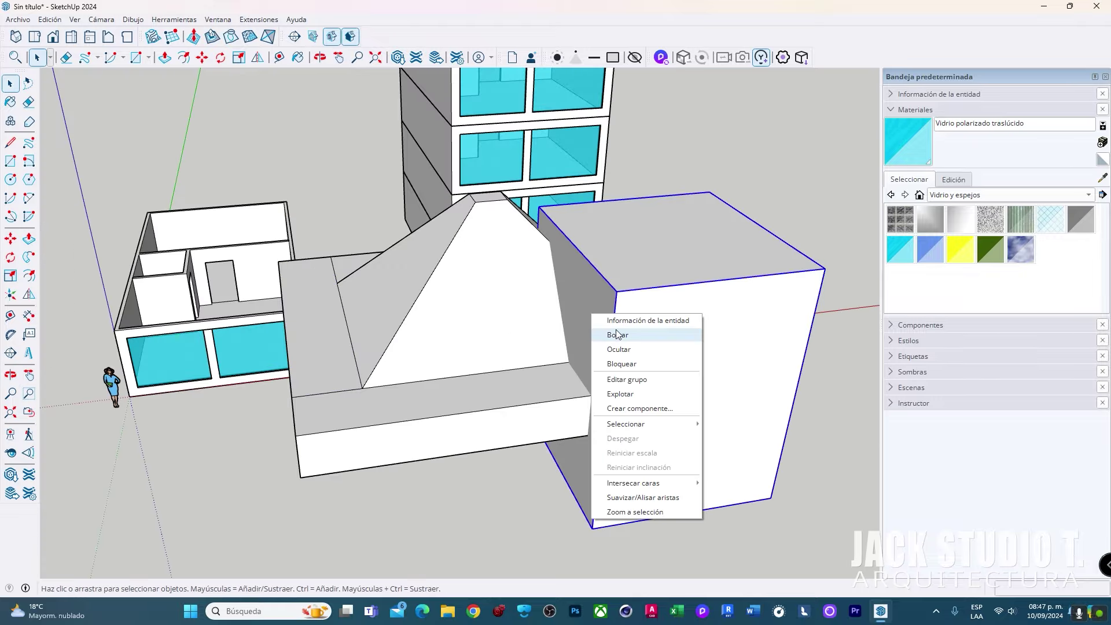
{"action": "left_click", "coordinate": [720, 488]}
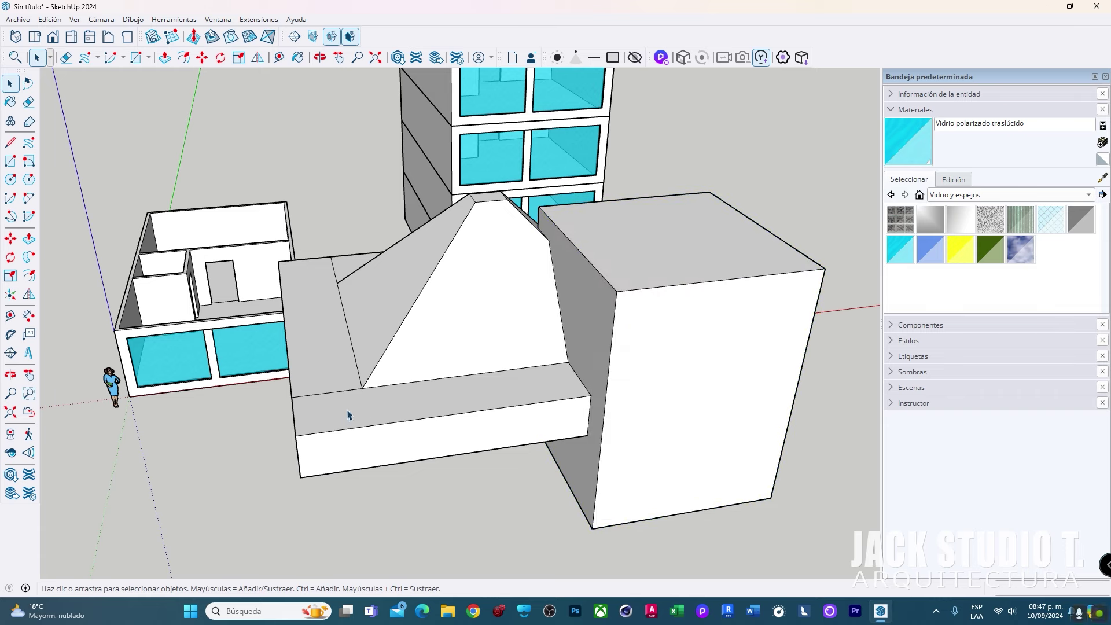
{"action": "key", "text": "Delete"}
{"action": "mouse_move", "coordinate": [671, 323]}
{"action": "middle_mouse_down"}
{"action": "mouse_move", "coordinate": [571, 434]}
{"action": "mouse_move", "coordinate": [715, 491]}
{"action": "middle_mouse_up"}
{"action": "scroll", "coordinate": [752, 338], "scroll_direction": "up", "scroll_amount": 2}
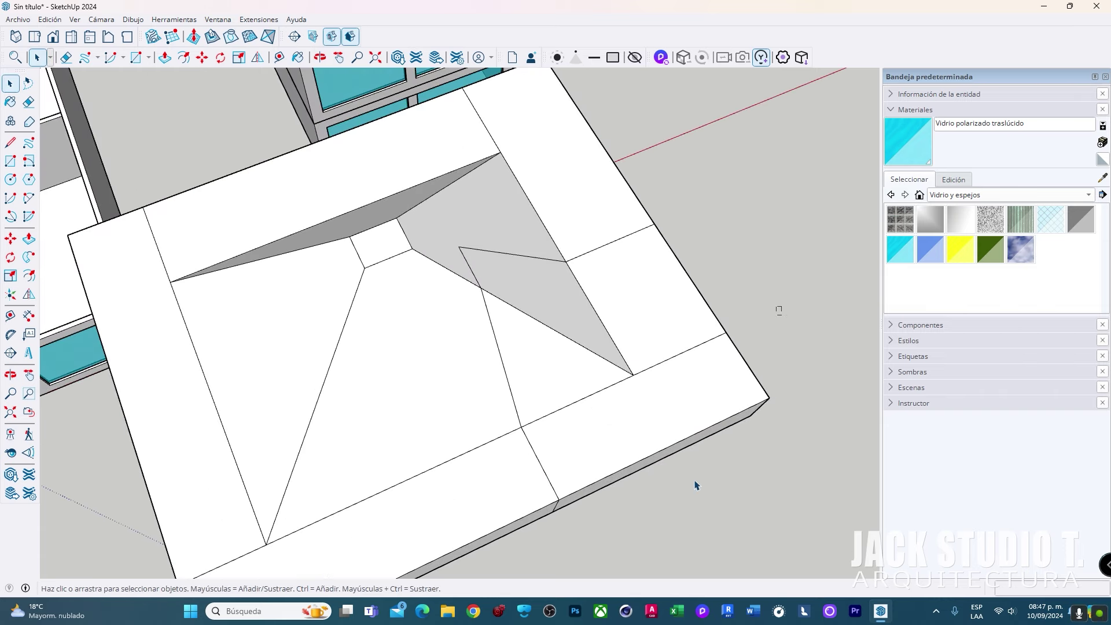
Draw a vertical edge from the roof edge up to its top endpoint
{"action": "left_click_drag", "start_coordinate": [703, 511], "coordinate": [717, 508]}
{"action": "middle_click_drag", "start_coordinate": [717, 508], "coordinate": [555, 372]}
{"action": "scroll", "coordinate": [711, 343], "scroll_direction": "up", "scroll_amount": 2}
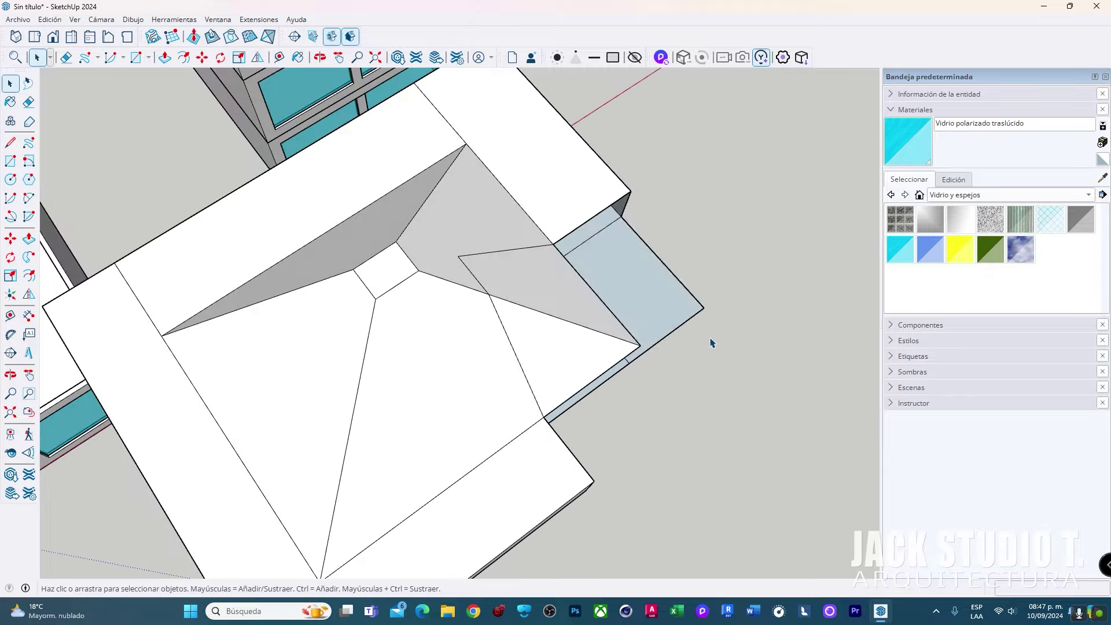
{"action": "middle_click_drag", "start_coordinate": [620, 392], "coordinate": [551, 239]}
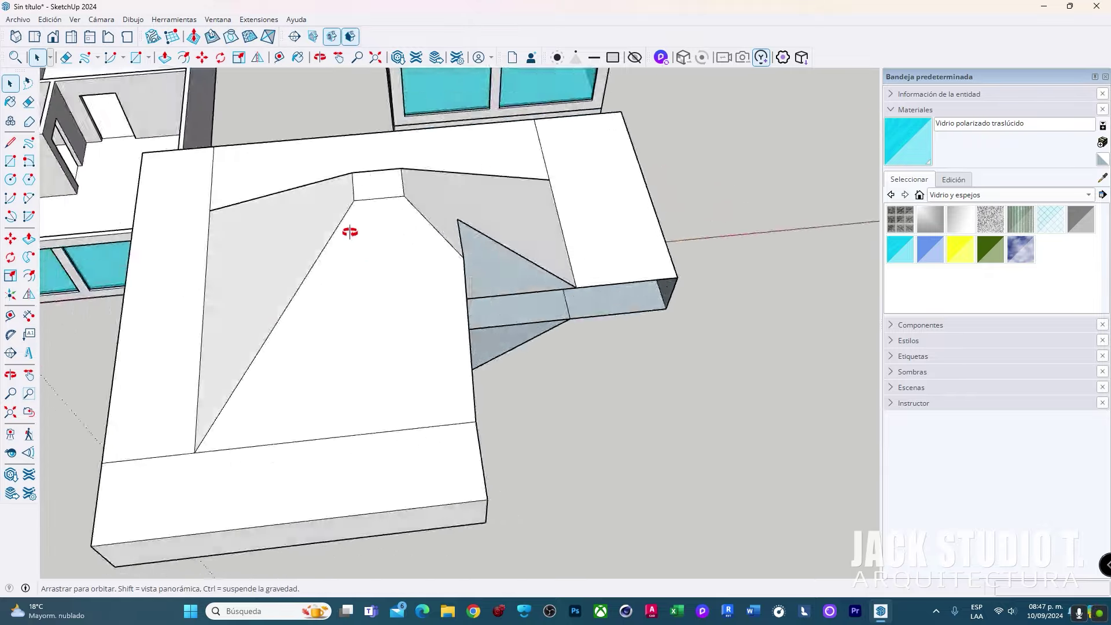
{"action": "scroll", "coordinate": [551, 254], "scroll_direction": "up", "scroll_amount": 2}
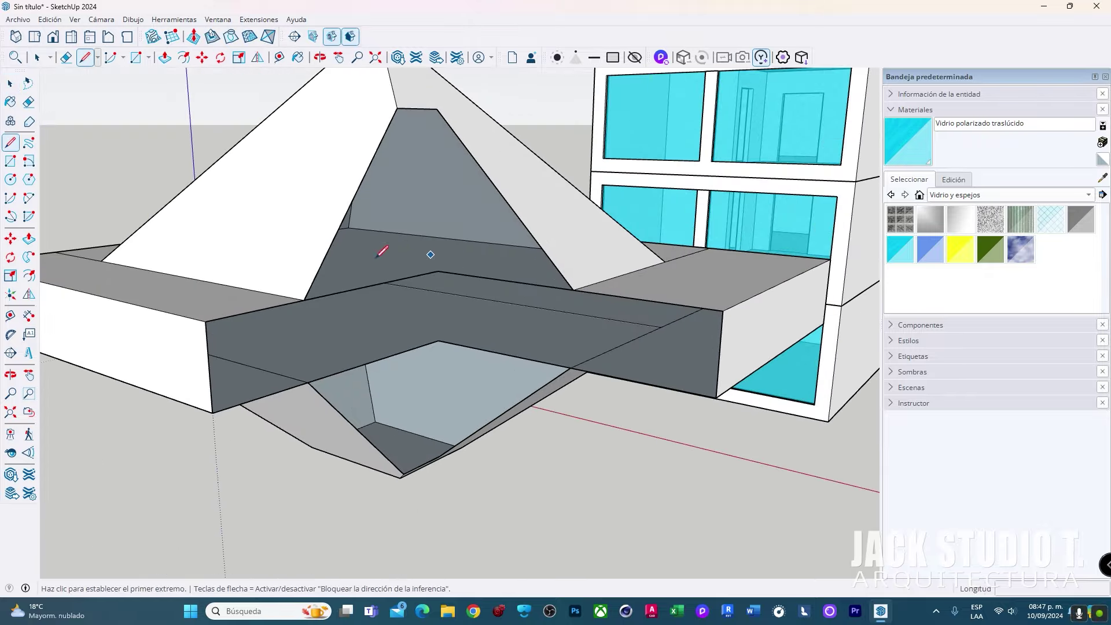
{"action": "mouse_move", "coordinate": [378, 256]}
{"action": "middle_mouse_down"}
{"action": "mouse_move", "coordinate": [467, 355]}
{"action": "mouse_move", "coordinate": [496, 300]}
{"action": "middle_mouse_up"}
{"action": "left_click", "coordinate": [496, 300]}
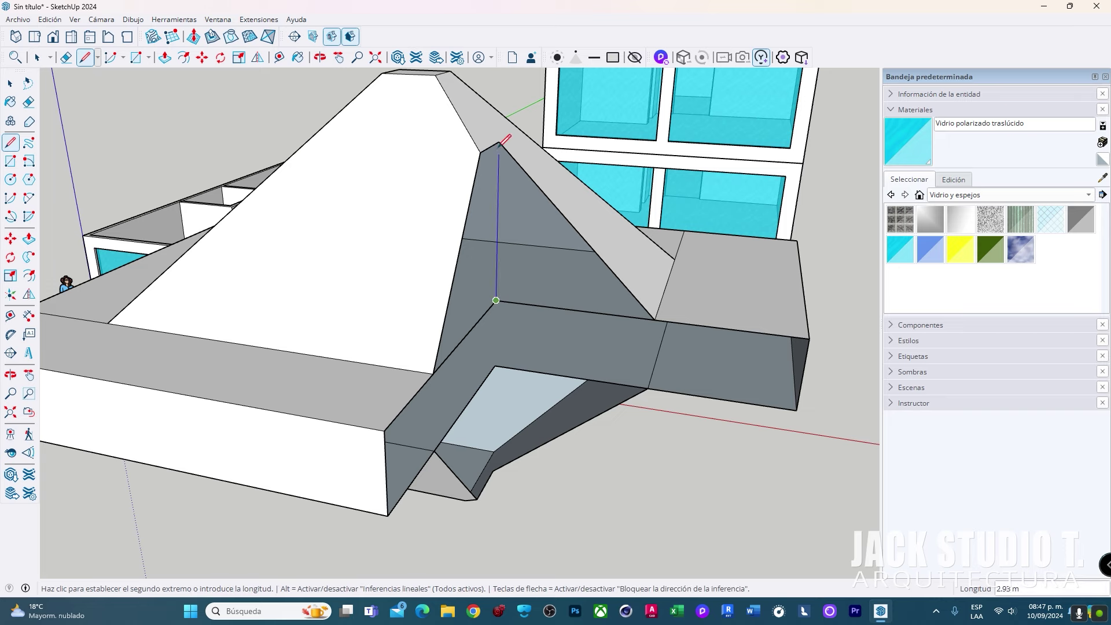
{"action": "left_click", "coordinate": [499, 141]}
Add lines across the roof's underside to split it into separate facets
{"action": "mouse_move", "coordinate": [499, 141]}
{"action": "middle_mouse_down"}
{"action": "mouse_move", "coordinate": [466, 210]}
{"action": "mouse_move", "coordinate": [480, 280]}
{"action": "mouse_move", "coordinate": [486, 243]}
{"action": "mouse_move", "coordinate": [481, 306]}
{"action": "middle_mouse_up"}
{"action": "left_click", "coordinate": [479, 341]}
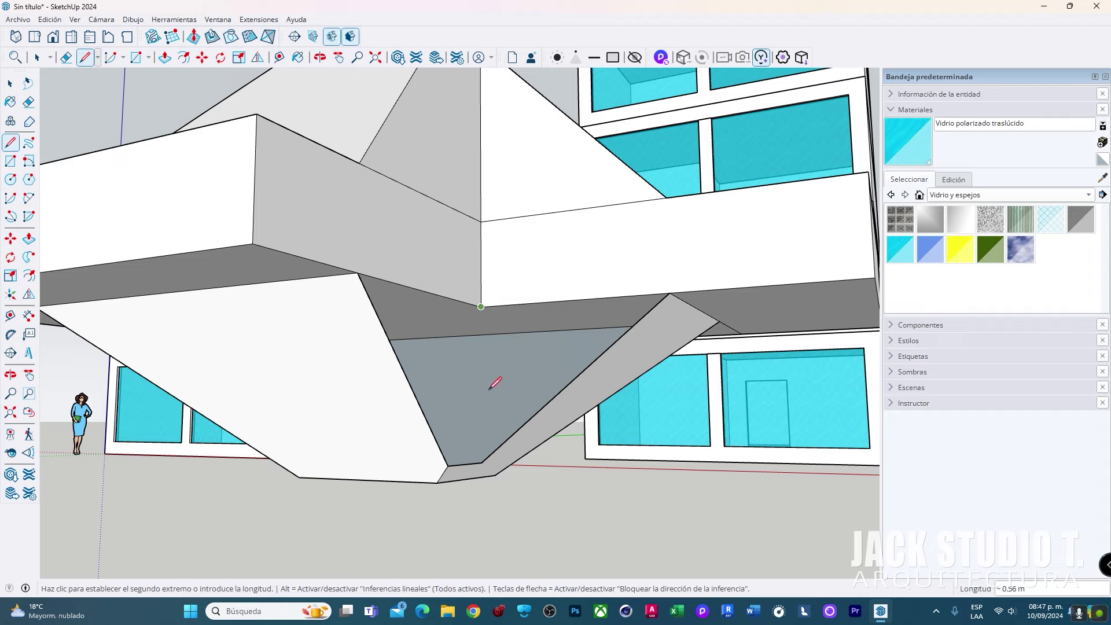
{"action": "left_click", "coordinate": [448, 466]}
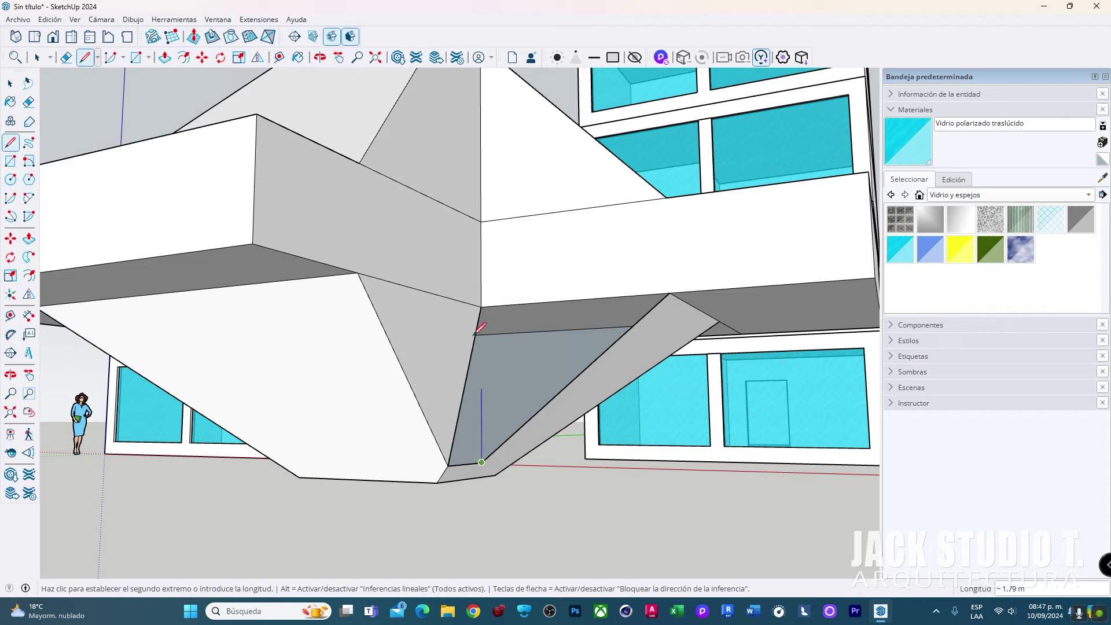
{"action": "left_click", "coordinate": [481, 305]}
{"action": "mouse_move", "coordinate": [482, 305]}
{"action": "middle_mouse_down"}
{"action": "mouse_move", "coordinate": [446, 355]}
{"action": "mouse_move", "coordinate": [415, 340]}
{"action": "mouse_move", "coordinate": [333, 340]}
{"action": "mouse_move", "coordinate": [752, 402]}
{"action": "mouse_move", "coordinate": [697, 305]}
{"action": "mouse_move", "coordinate": [166, 352]}
{"action": "mouse_move", "coordinate": [508, 342]}
{"action": "mouse_move", "coordinate": [443, 361]}
{"action": "mouse_move", "coordinate": [717, 290]}
{"action": "mouse_move", "coordinate": [529, 322]}
{"action": "mouse_move", "coordinate": [621, 306]}
{"action": "mouse_move", "coordinate": [305, 441]}
{"action": "middle_mouse_up"}
Select all the connected pyramid roof geometry and make it a group
{"action": "key", "text": "space"}
{"action": "left_click", "coordinate": [443, 361]}
{"action": "triple_click", "coordinate": [443, 361]}
{"action": "right_click", "coordinate": [446, 355]}
{"action": "left_click", "coordinate": [498, 464]}
{"action": "scroll", "coordinate": [478, 513], "scroll_direction": "up", "scroll_amount": 5}
{"action": "mouse_move", "coordinate": [478, 513]}
{"action": "middle_mouse_down"}
{"action": "mouse_move", "coordinate": [814, 286]}
{"action": "mouse_move", "coordinate": [397, 154]}
{"action": "mouse_move", "coordinate": [442, 404]}
{"action": "mouse_move", "coordinate": [421, 461]}
{"action": "mouse_move", "coordinate": [487, 371]}
{"action": "mouse_move", "coordinate": [392, 322]}
{"action": "mouse_move", "coordinate": [462, 322]}
{"action": "mouse_move", "coordinate": [484, 174]}
{"action": "mouse_move", "coordinate": [557, 179]}
{"action": "mouse_move", "coordinate": [365, 196]}
{"action": "mouse_move", "coordinate": [298, 159]}
{"action": "mouse_move", "coordinate": [453, 193]}
{"action": "mouse_move", "coordinate": [488, 231]}
{"action": "mouse_move", "coordinate": [498, 300]}
{"action": "mouse_move", "coordinate": [560, 313]}
{"action": "mouse_move", "coordinate": [523, 280]}
{"action": "mouse_move", "coordinate": [521, 310]}
{"action": "mouse_move", "coordinate": [410, 231]}
{"action": "middle_mouse_up"}
{"action": "scroll", "coordinate": [392, 322], "scroll_direction": "up", "scroll_amount": 3}
Toggle the Profiles edge style from the View menu
{"action": "left_click", "coordinate": [74, 19]}
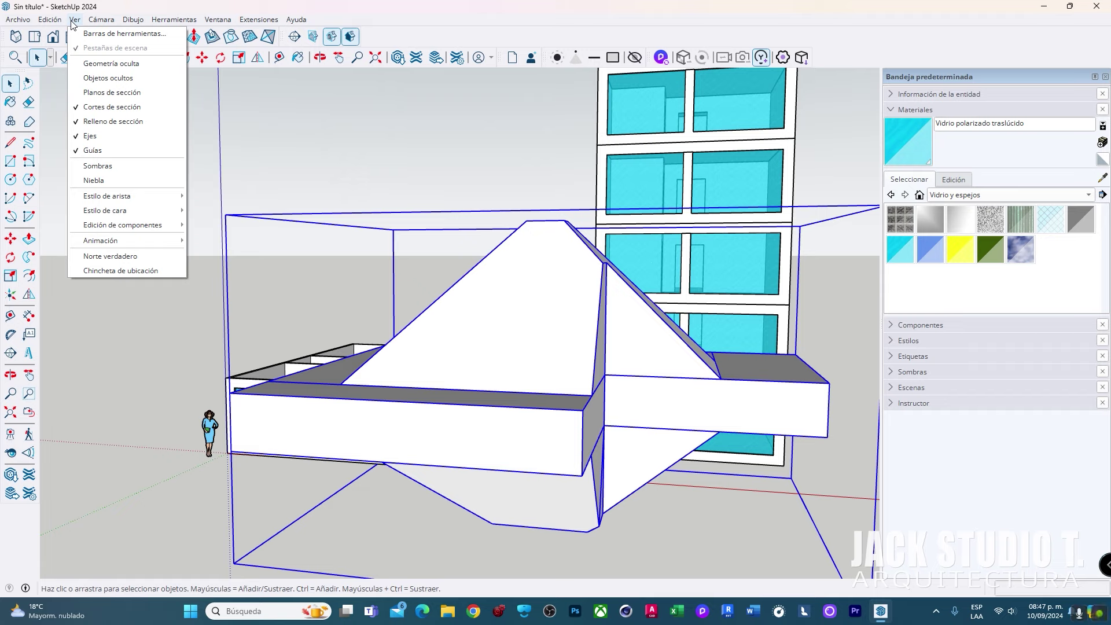
{"action": "mouse_move", "coordinate": [107, 196]}
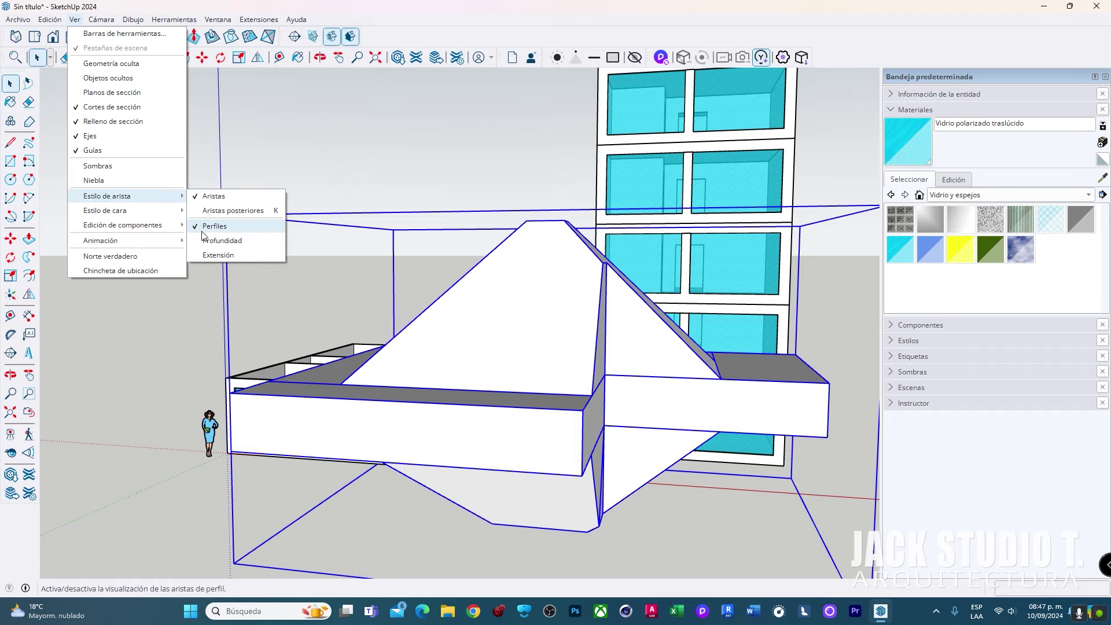
{"action": "left_click", "coordinate": [210, 227]}
{"action": "left_click", "coordinate": [474, 192]}
{"action": "middle_click_drag", "start_coordinate": [475, 341], "coordinate": [549, 388]}
Delete the pyramid roof group and collapse the Materials panel
{"action": "left_click", "coordinate": [552, 377]}
{"action": "key", "text": "Delete"}
{"action": "mouse_move", "coordinate": [652, 368]}
{"action": "middle_mouse_down"}
{"action": "mouse_move", "coordinate": [434, 290]}
{"action": "mouse_move", "coordinate": [397, 372]}
{"action": "mouse_move", "coordinate": [891, 196]}
{"action": "middle_mouse_up"}
{"action": "scroll", "coordinate": [434, 290], "scroll_direction": "up", "scroll_amount": 3}
{"action": "scroll", "coordinate": [397, 372], "scroll_direction": "up", "scroll_amount": 3}
{"action": "left_click", "coordinate": [901, 110]}
Add scene Escena1 facing the shop front, saving the modified style as a new style
{"action": "middle_click_drag", "start_coordinate": [424, 378], "coordinate": [918, 147]}
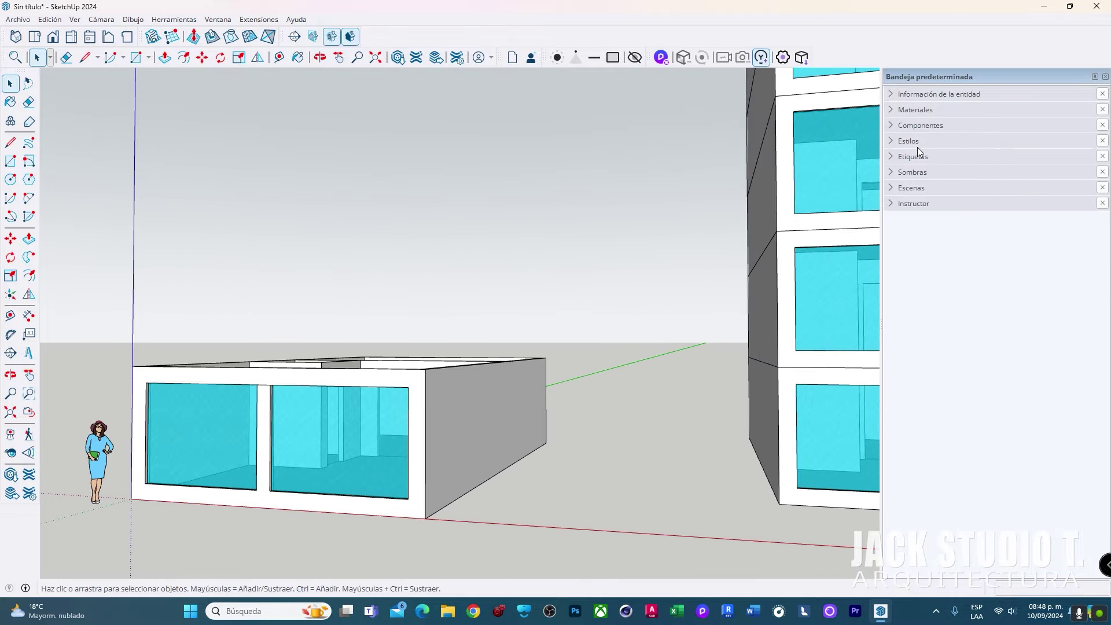
{"action": "left_click", "coordinate": [894, 187]}
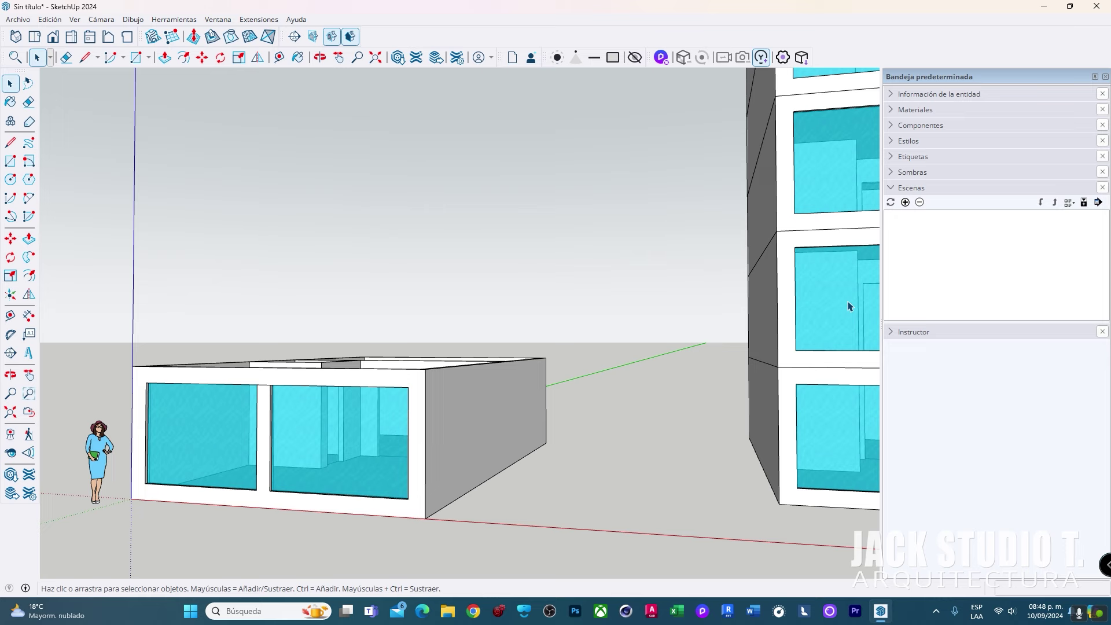
{"action": "left_click", "coordinate": [905, 203]}
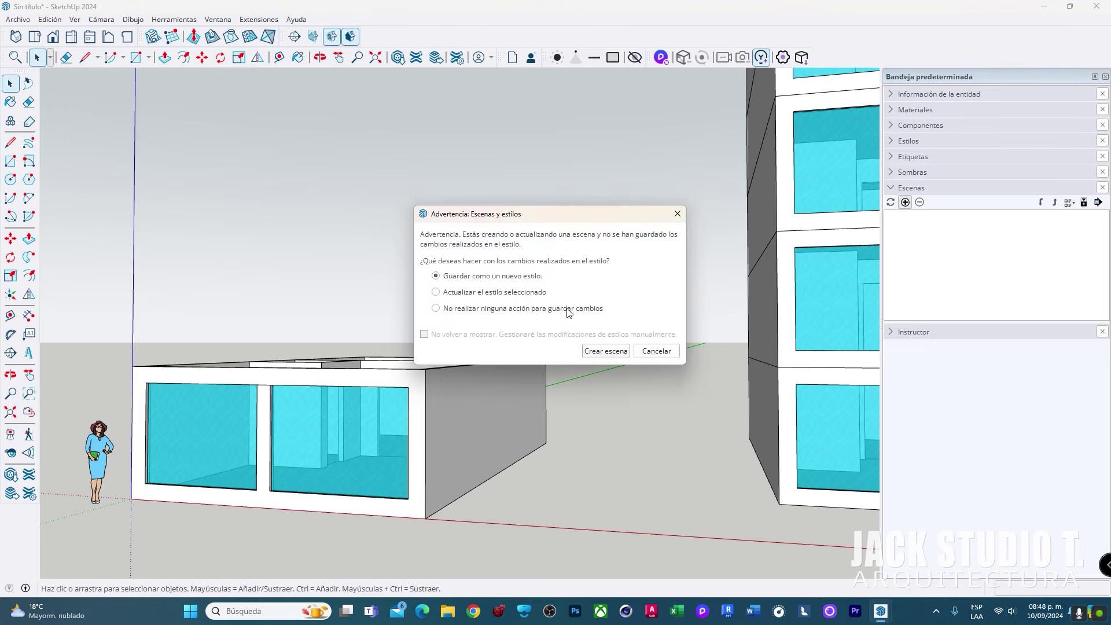
{"action": "left_click", "coordinate": [597, 353]}
{"action": "middle_click_drag", "start_coordinate": [358, 395], "coordinate": [602, 384]}
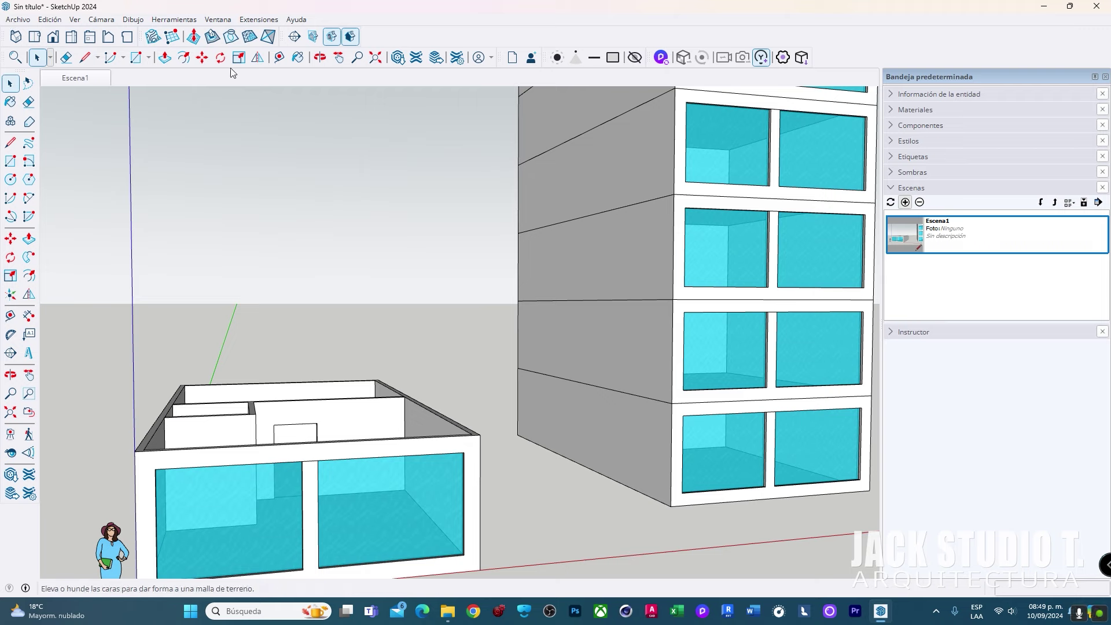
{"action": "middle_click_drag", "start_coordinate": [382, 359], "coordinate": [387, 370]}
Save the model as PRACTICA INTRO in PROYECTOS (H:) > TRABAJOS 2024 > CURSO SKETCHUP 2024
{"action": "left_click", "coordinate": [17, 19]}
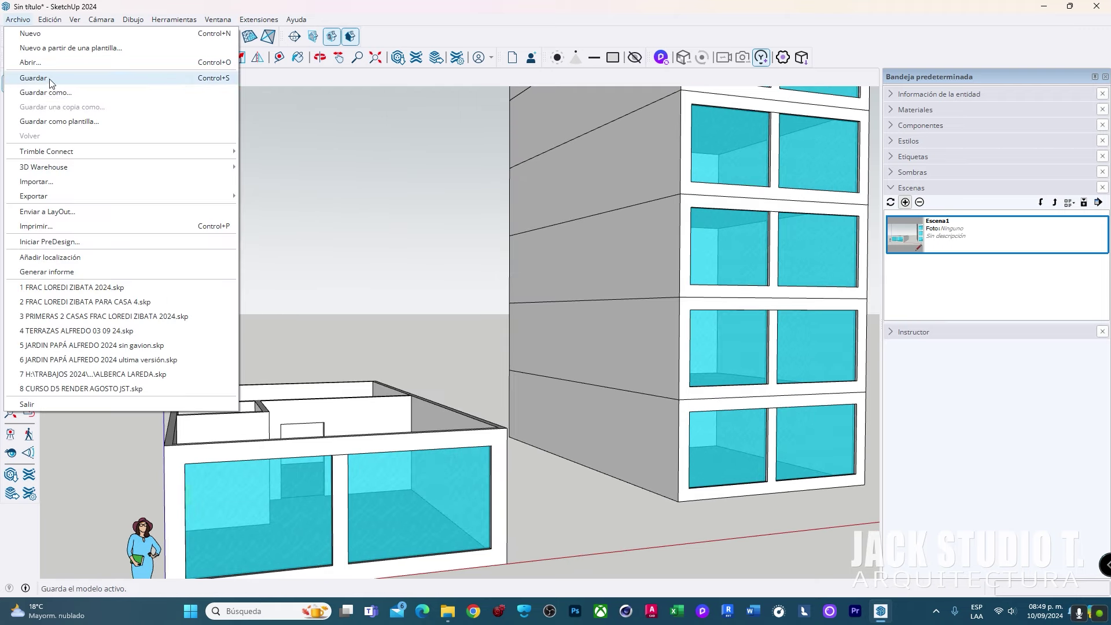
{"action": "left_click", "coordinate": [219, 82]}
{"action": "mouse_move", "coordinate": [434, 389]}
{"action": "middle_mouse_down"}
{"action": "mouse_move", "coordinate": [303, 434]}
{"action": "mouse_move", "coordinate": [360, 427]}
{"action": "middle_mouse_up"}
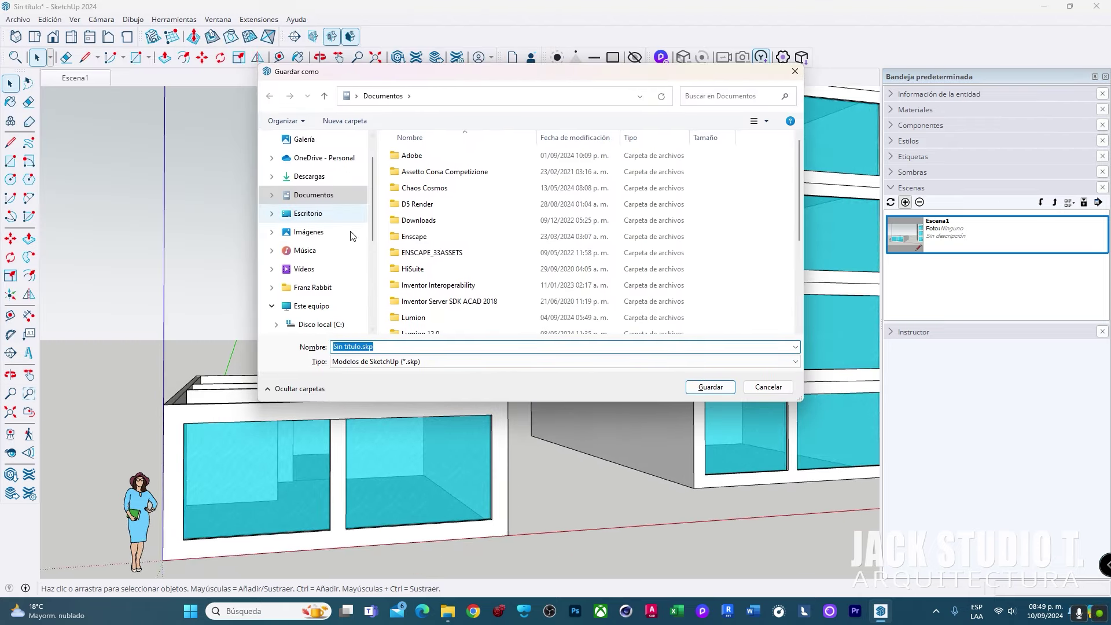
{"action": "scroll", "coordinate": [312, 249], "scroll_direction": "down", "scroll_amount": 3}
{"action": "left_click", "coordinate": [323, 306]}
{"action": "double_click", "coordinate": [403, 185]}
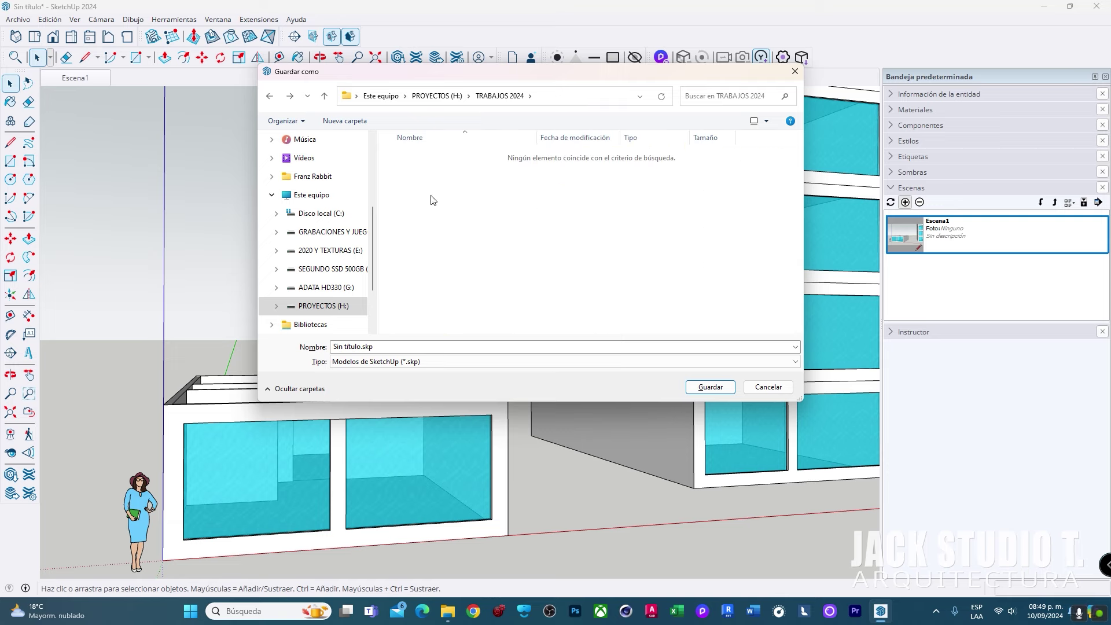
{"action": "type", "text": "PRACTICA INTRO"}
{"action": "left_click", "coordinate": [704, 389]}
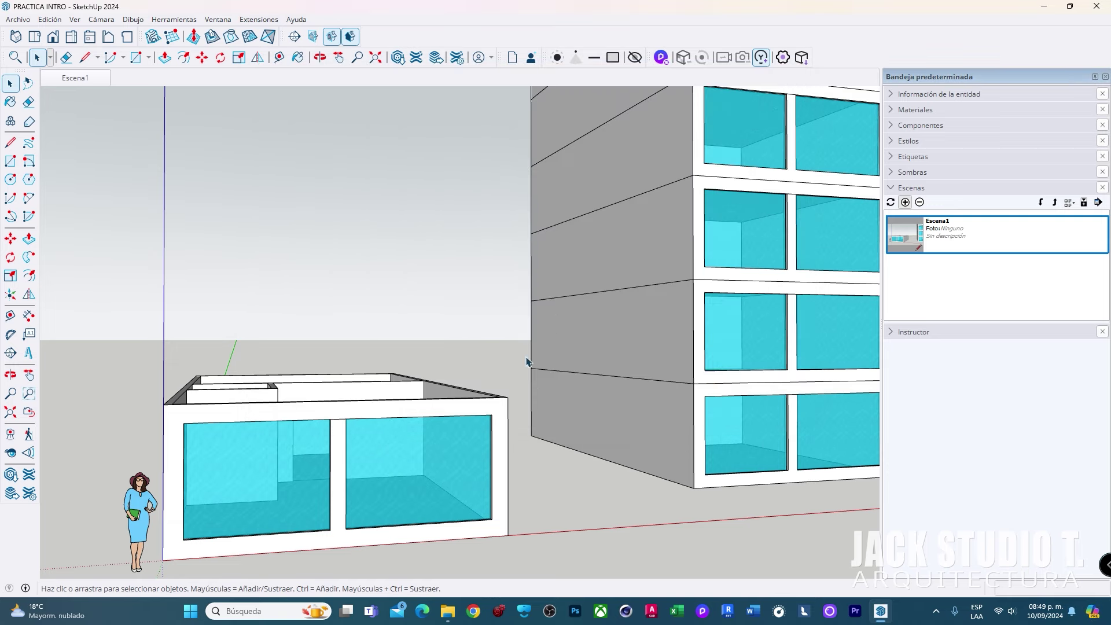
{"action": "mouse_move", "coordinate": [426, 417]}
{"action": "middle_mouse_down"}
{"action": "mouse_move", "coordinate": [396, 422]}
{"action": "mouse_move", "coordinate": [484, 426]}
{"action": "middle_mouse_up"}
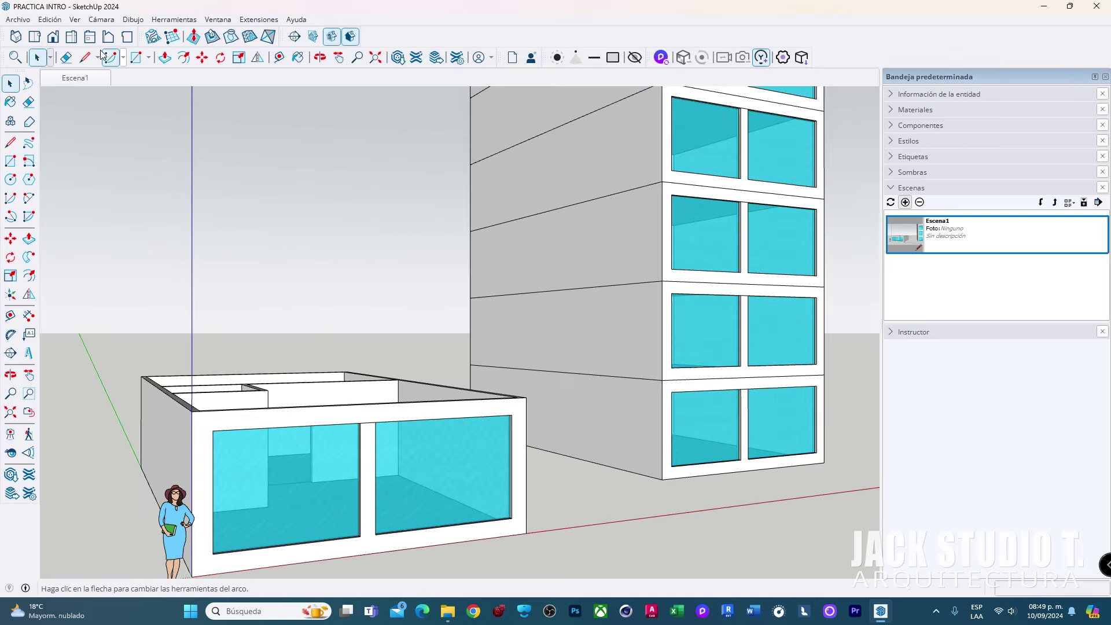
Open Save As and browse the file type list, keeping SketchUp Models (*.skp)
{"action": "left_click", "coordinate": [18, 19]}
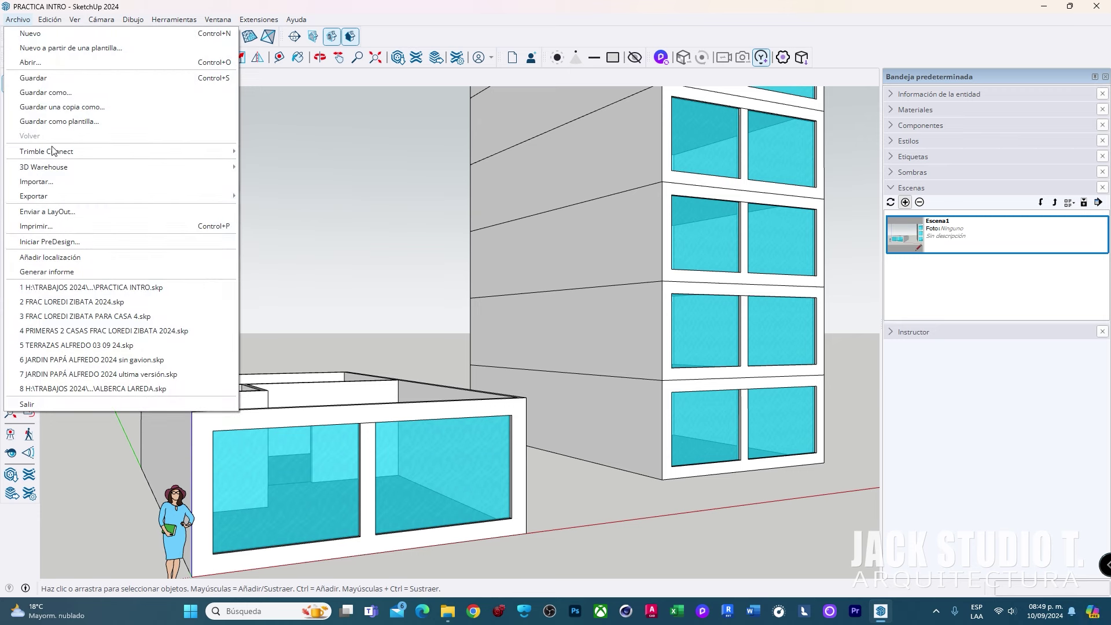
{"action": "left_click", "coordinate": [69, 93]}
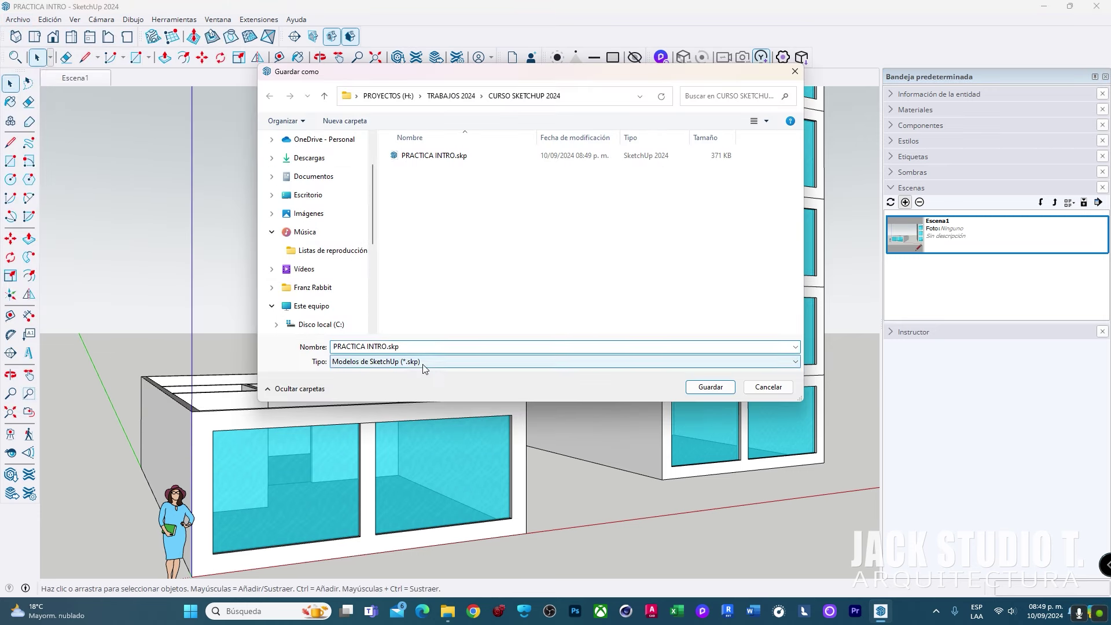
{"action": "left_click", "coordinate": [421, 363]}
{"action": "left_click", "coordinate": [418, 363]}
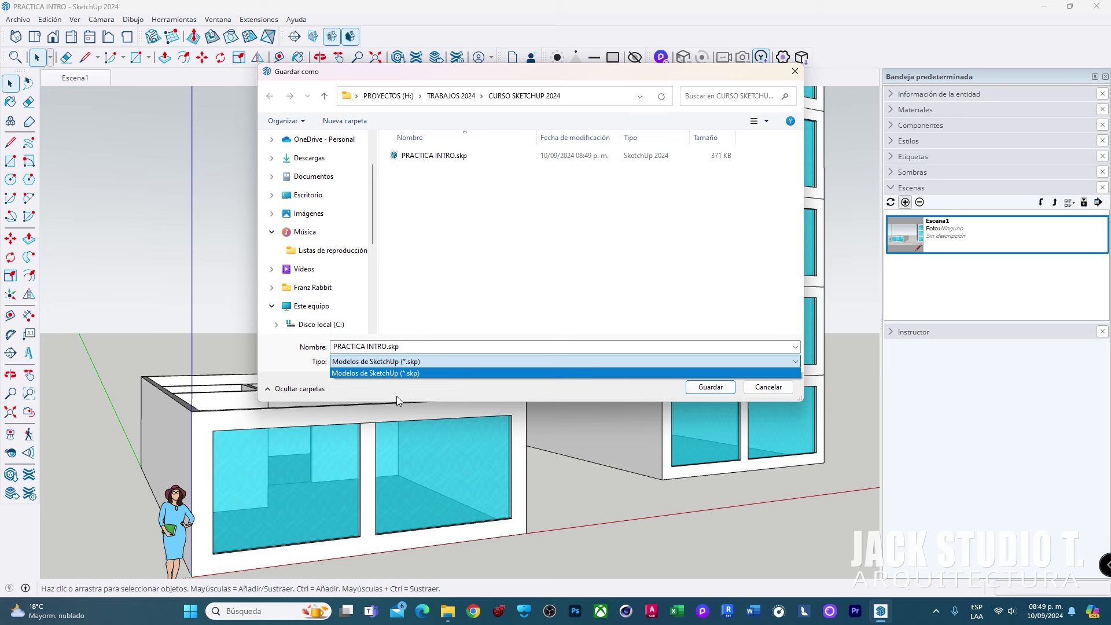
{"action": "left_click", "coordinate": [424, 363]}
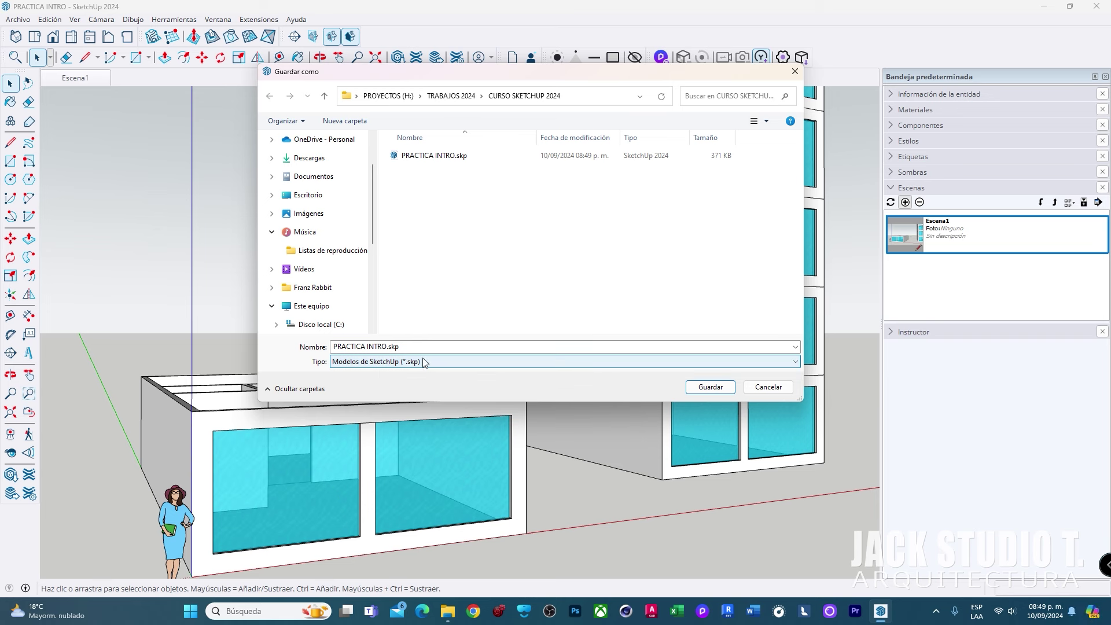
{"action": "left_click", "coordinate": [393, 365]}
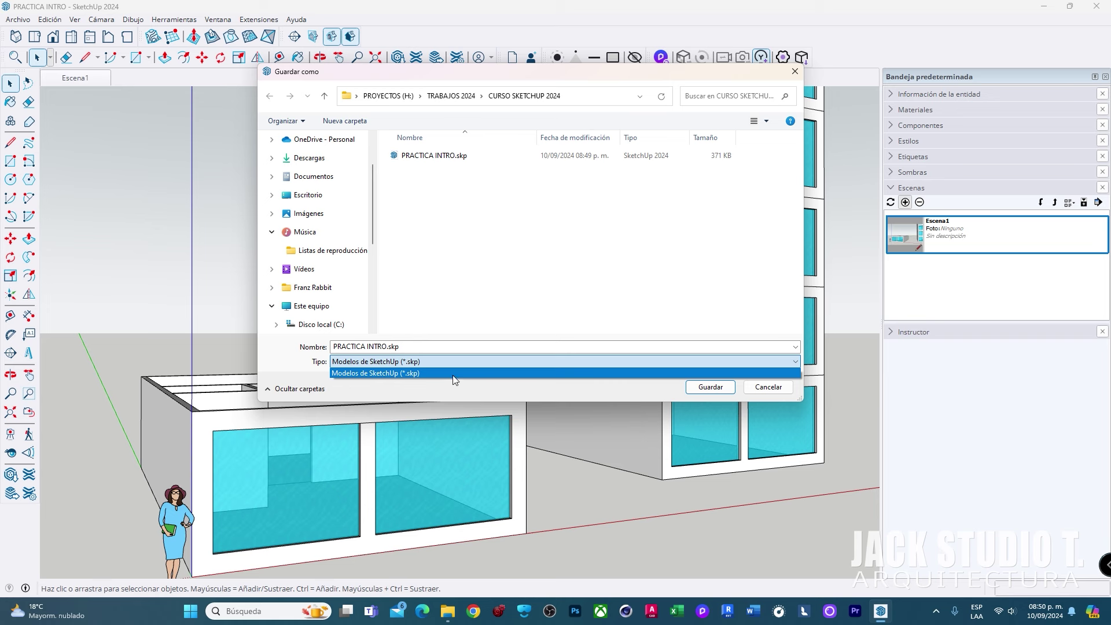
{"action": "left_click", "coordinate": [550, 392]}
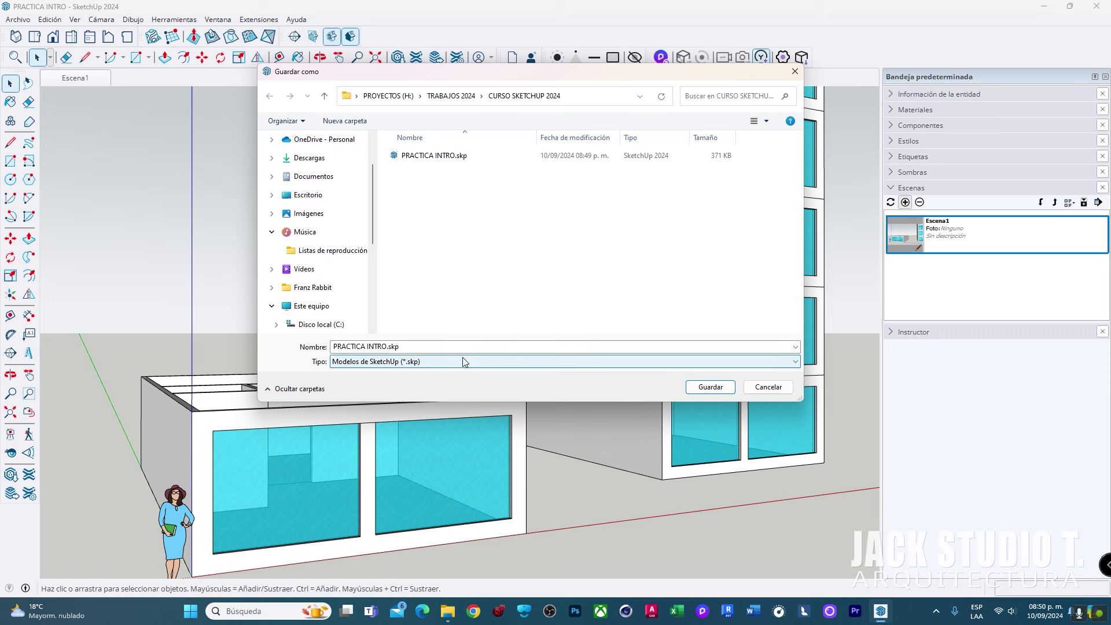
{"action": "left_click", "coordinate": [398, 363]}
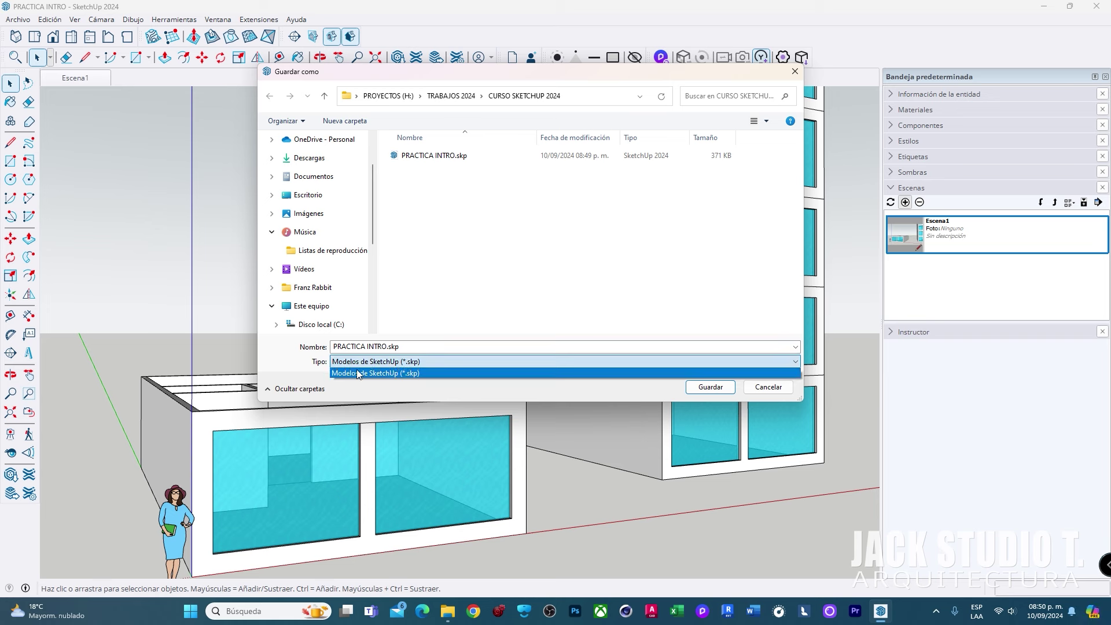
{"action": "left_click", "coordinate": [298, 373]}
{"action": "left_click", "coordinate": [436, 363]}
{"action": "left_click", "coordinate": [445, 393]}
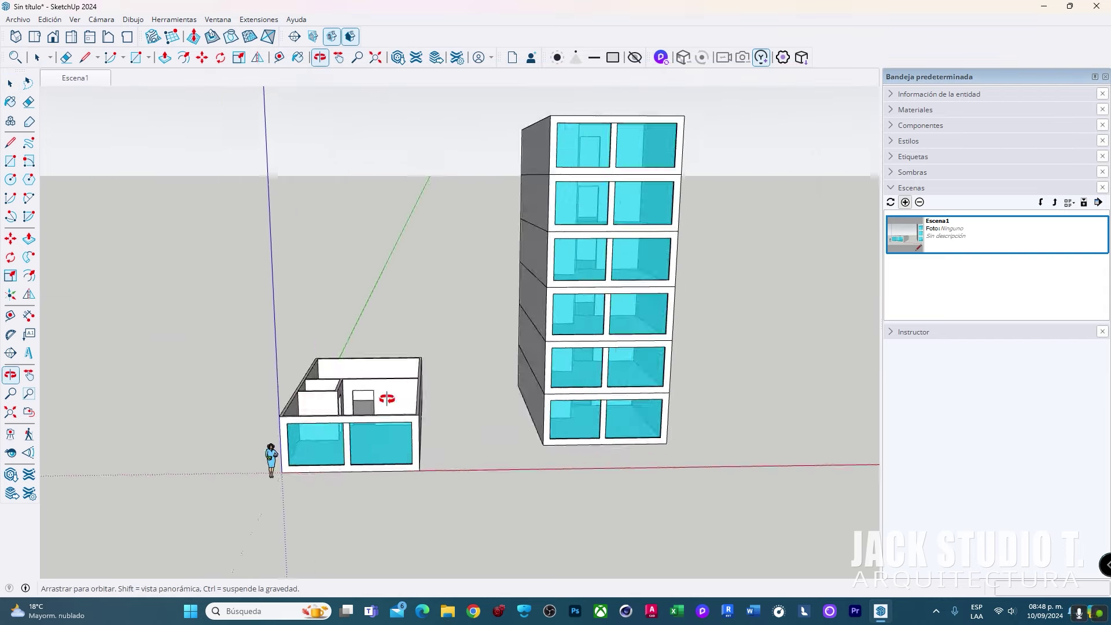
Orbit and zoom around the buildings to view the shop's glass front
{"action": "scroll", "coordinate": [363, 496], "scroll_direction": "up", "scroll_amount": 5}
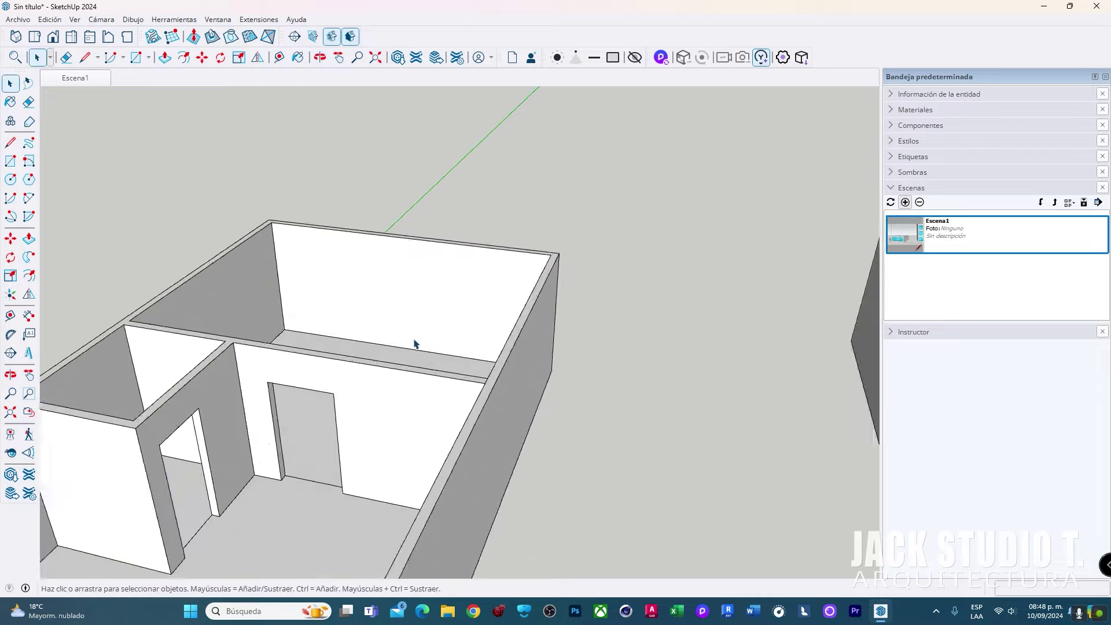
{"action": "scroll", "coordinate": [414, 347], "scroll_direction": "down", "scroll_amount": 5}
{"action": "mouse_move", "coordinate": [526, 251]}
{"action": "middle_mouse_down"}
{"action": "mouse_move", "coordinate": [649, 346]}
{"action": "mouse_move", "coordinate": [626, 325]}
{"action": "mouse_move", "coordinate": [186, 354]}
{"action": "middle_mouse_up"}
{"action": "key", "text": "space"}
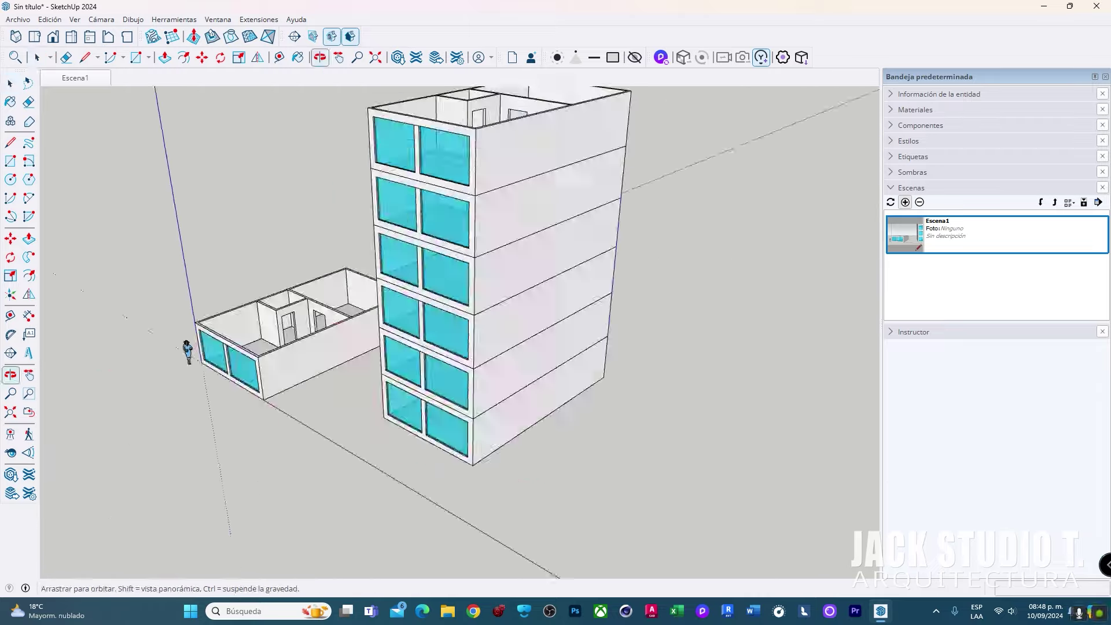
{"action": "scroll", "coordinate": [273, 384], "scroll_direction": "up", "scroll_amount": 5}
{"action": "middle_click_drag", "start_coordinate": [272, 385], "coordinate": [620, 302]}
{"action": "scroll", "coordinate": [632, 305], "scroll_direction": "up", "scroll_amount": 3}
{"action": "scroll", "coordinate": [631, 304], "scroll_direction": "down", "scroll_amount": 5}
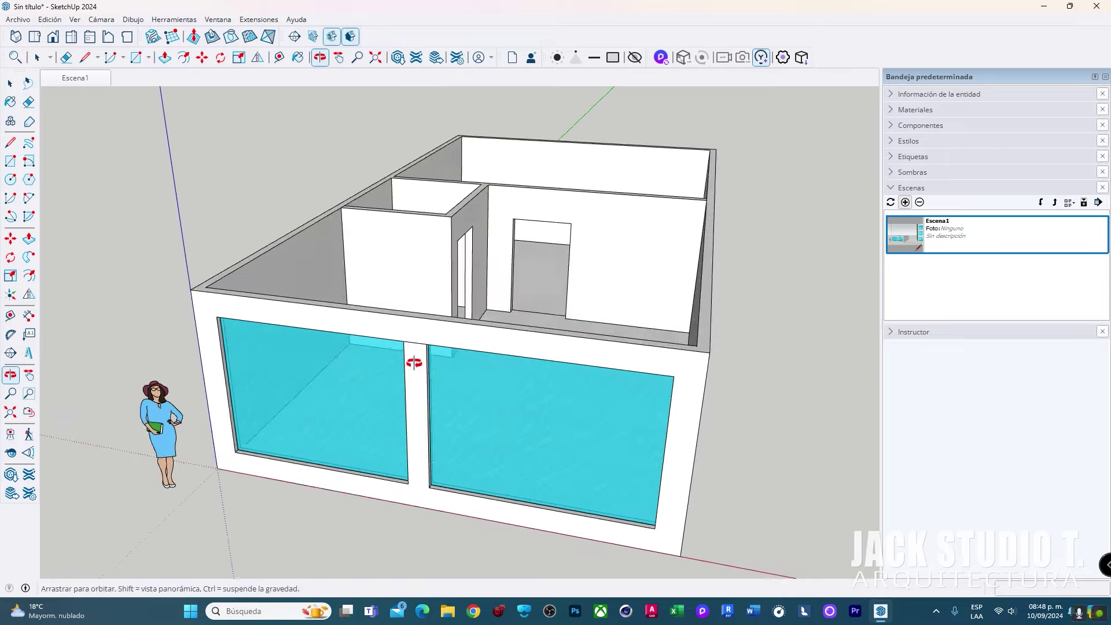
Inspect the shop's interior room from above, the side and the front
{"action": "middle_click_drag", "start_coordinate": [414, 365], "coordinate": [489, 347]}
{"action": "scroll", "coordinate": [488, 350], "scroll_direction": "down", "scroll_amount": 3}
{"action": "scroll", "coordinate": [603, 393], "scroll_direction": "up", "scroll_amount": 4}
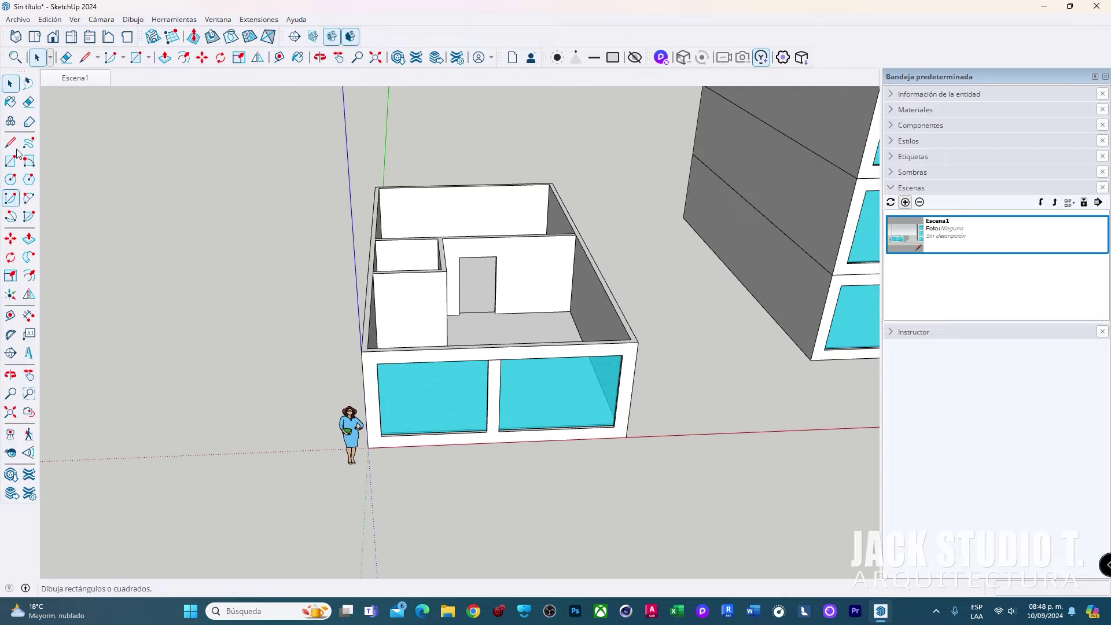
{"action": "scroll", "coordinate": [565, 322], "scroll_direction": "up", "scroll_amount": 3}
{"action": "scroll", "coordinate": [535, 327], "scroll_direction": "down", "scroll_amount": 3}
{"action": "mouse_move", "coordinate": [536, 327]}
{"action": "middle_mouse_down"}
{"action": "mouse_move", "coordinate": [359, 325]}
{"action": "mouse_move", "coordinate": [367, 362]}
{"action": "mouse_move", "coordinate": [471, 389]}
{"action": "mouse_move", "coordinate": [463, 396]}
{"action": "middle_mouse_up"}
{"action": "scroll", "coordinate": [463, 396], "scroll_direction": "down", "scroll_amount": 2}
{"action": "mouse_move", "coordinate": [437, 274]}
{"action": "middle_mouse_down"}
{"action": "mouse_move", "coordinate": [503, 353]}
{"action": "mouse_move", "coordinate": [455, 514]}
{"action": "middle_mouse_up"}
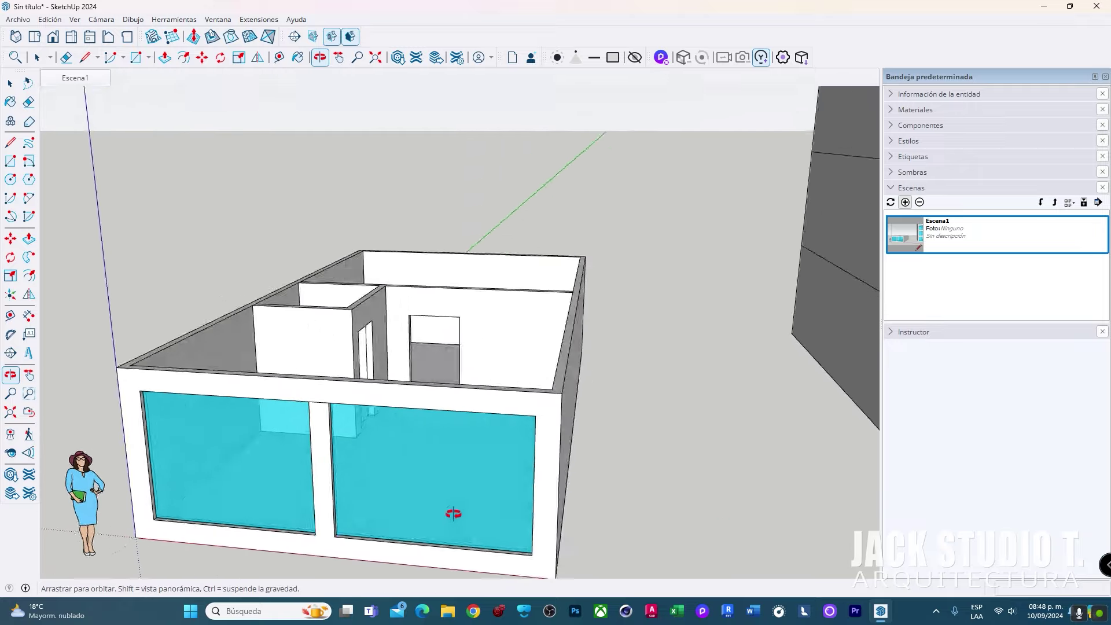
{"action": "scroll", "coordinate": [449, 353], "scroll_direction": "up", "scroll_amount": 3}
{"action": "mouse_move", "coordinate": [448, 353]}
{"action": "middle_mouse_down"}
{"action": "mouse_move", "coordinate": [391, 397]}
{"action": "mouse_move", "coordinate": [401, 362]}
{"action": "mouse_move", "coordinate": [369, 392]}
{"action": "mouse_move", "coordinate": [488, 417]}
{"action": "mouse_move", "coordinate": [501, 310]}
{"action": "middle_mouse_up"}
{"action": "scroll", "coordinate": [470, 389], "scroll_direction": "up", "scroll_amount": 4}
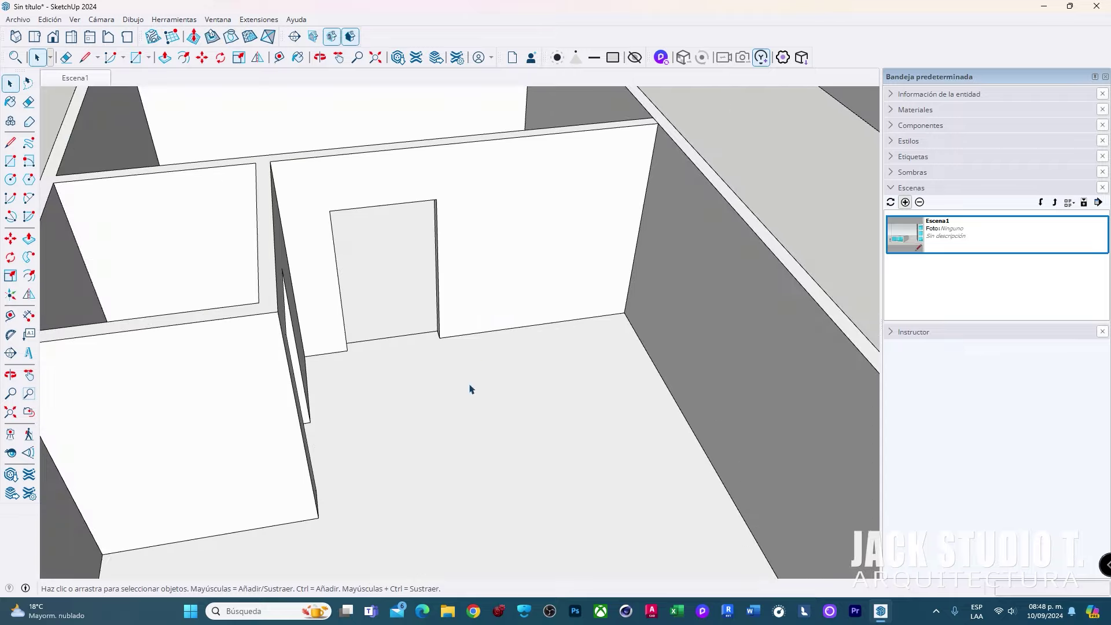
{"action": "scroll", "coordinate": [471, 389], "scroll_direction": "down", "scroll_amount": 3}
{"action": "scroll", "coordinate": [382, 333], "scroll_direction": "down", "scroll_amount": 4}
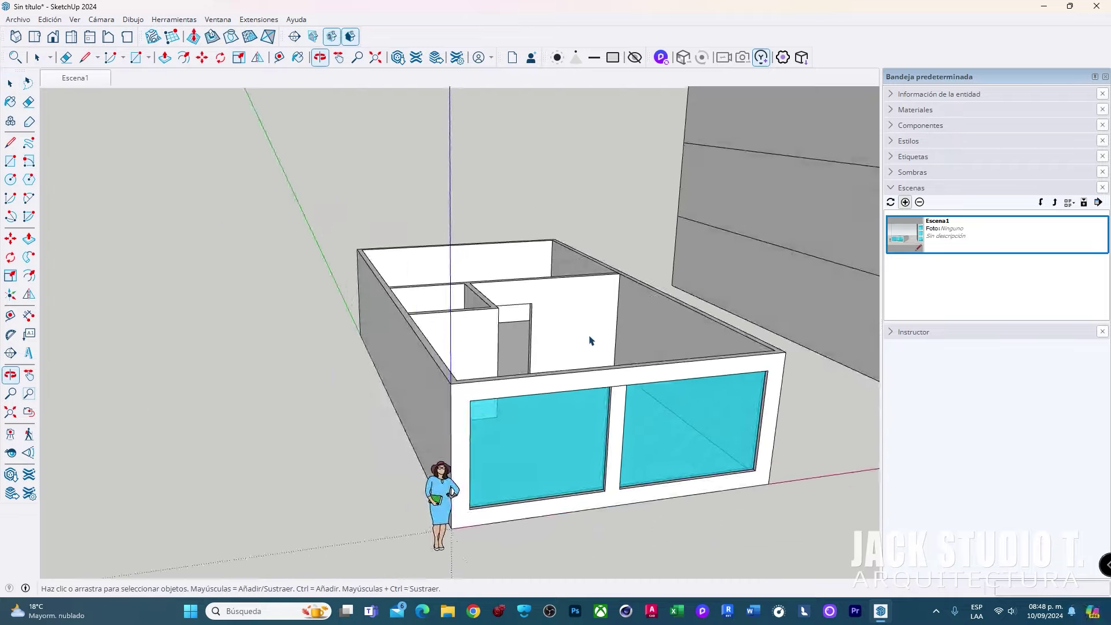
{"action": "scroll", "coordinate": [590, 341], "scroll_direction": "up", "scroll_amount": 3}
{"action": "scroll", "coordinate": [578, 347], "scroll_direction": "down", "scroll_amount": 5}
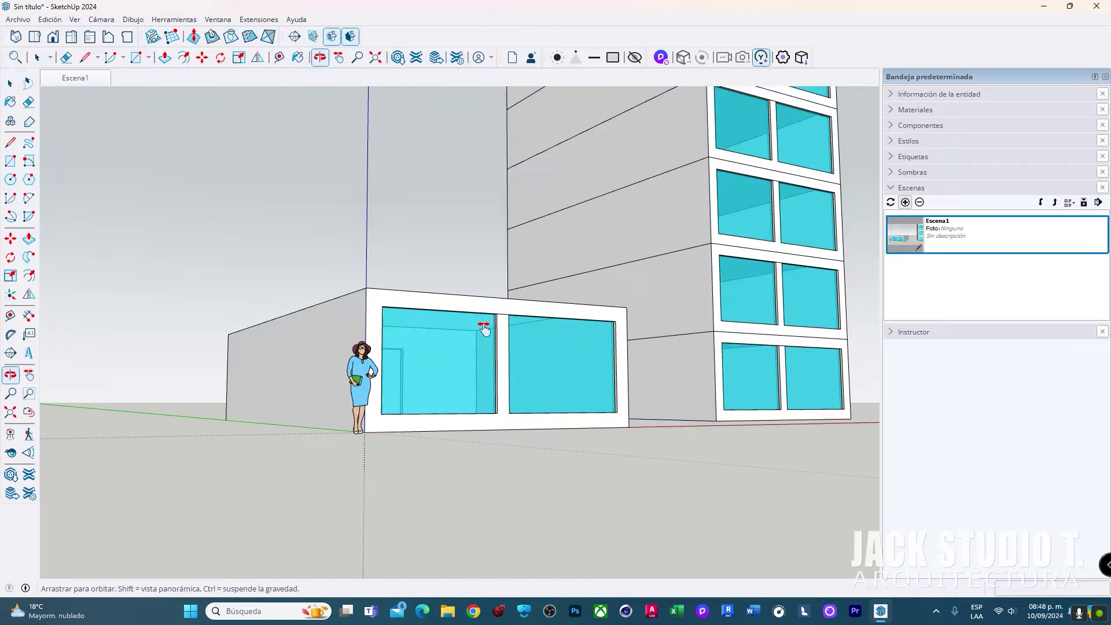